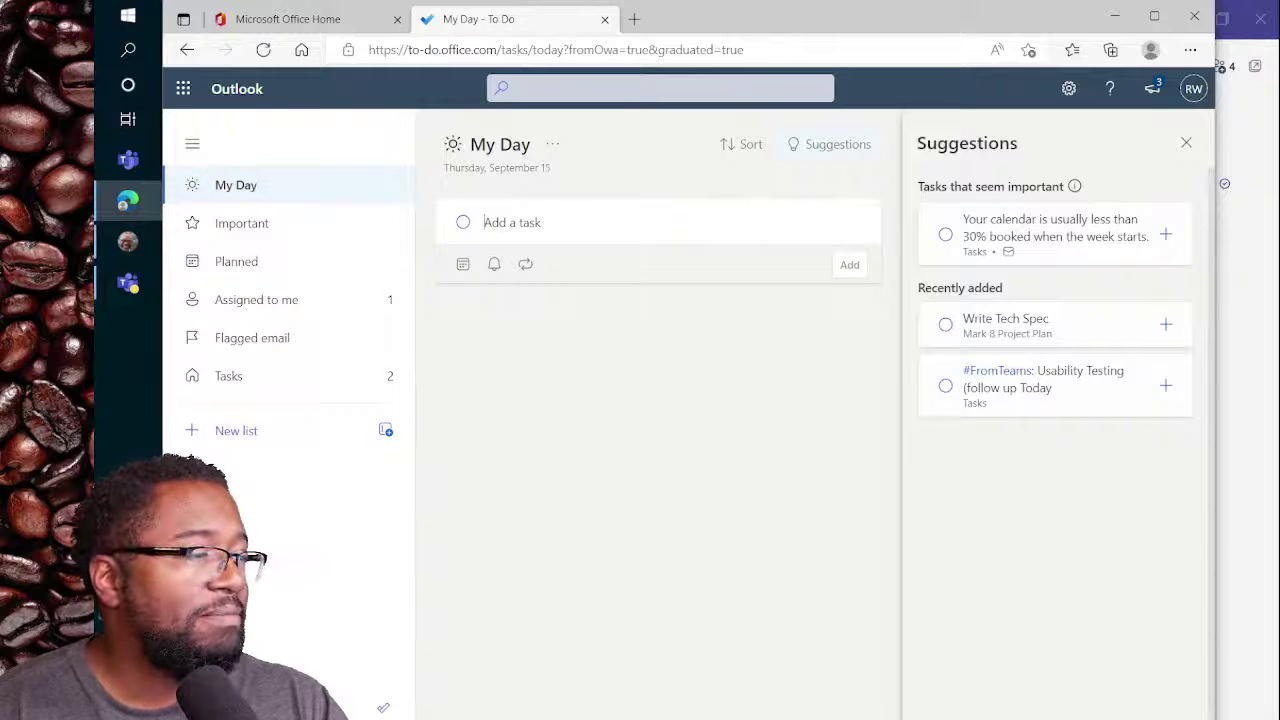
Step: Switch to Microsoft Teams, show the list of teams and enlarge the interface zoom to 120%
{"action": "left_click", "coordinate": [132, 285]}
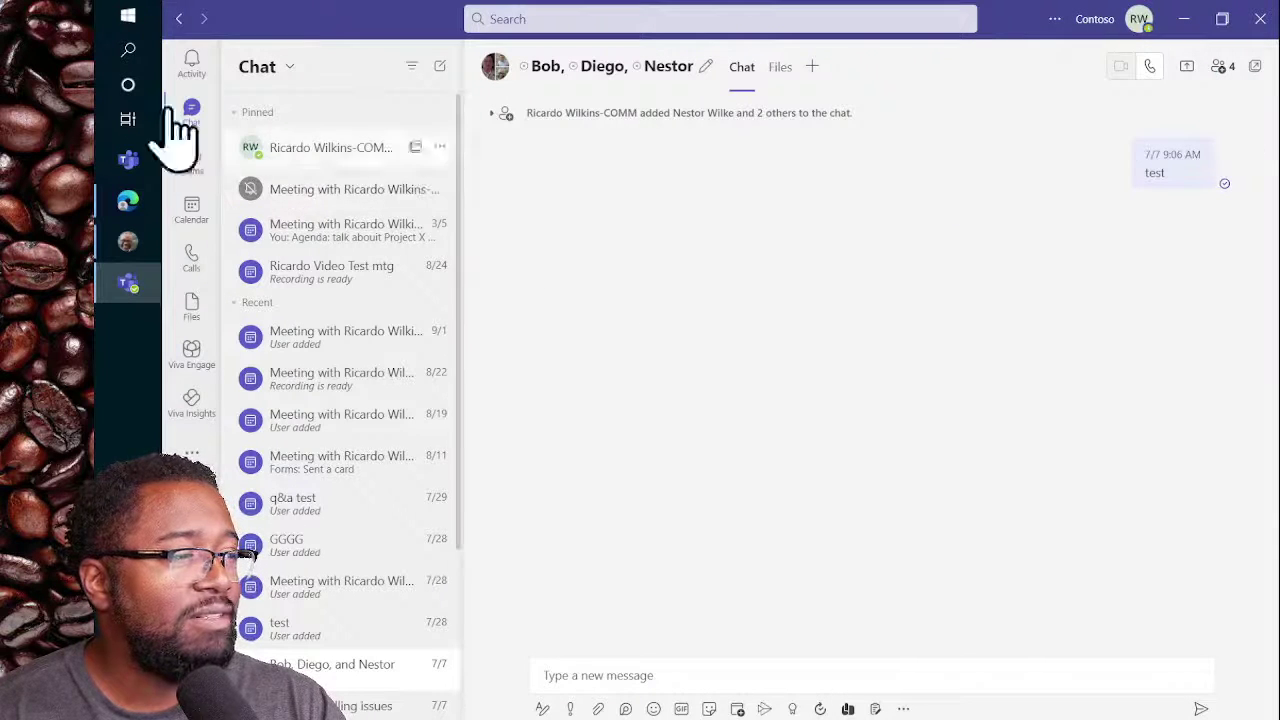
{"action": "left_click", "coordinate": [203, 176]}
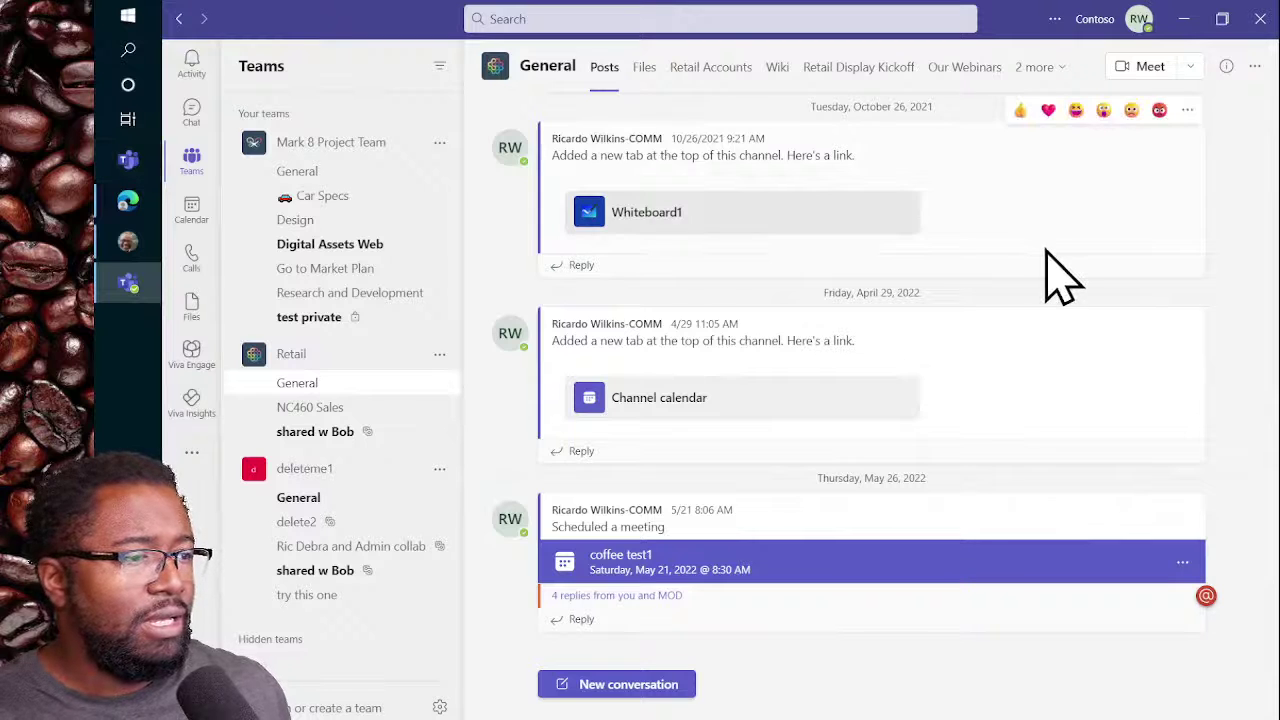
{"action": "key", "text": "ctrl+equal"}
{"action": "key", "text": "ctrl+equal"}
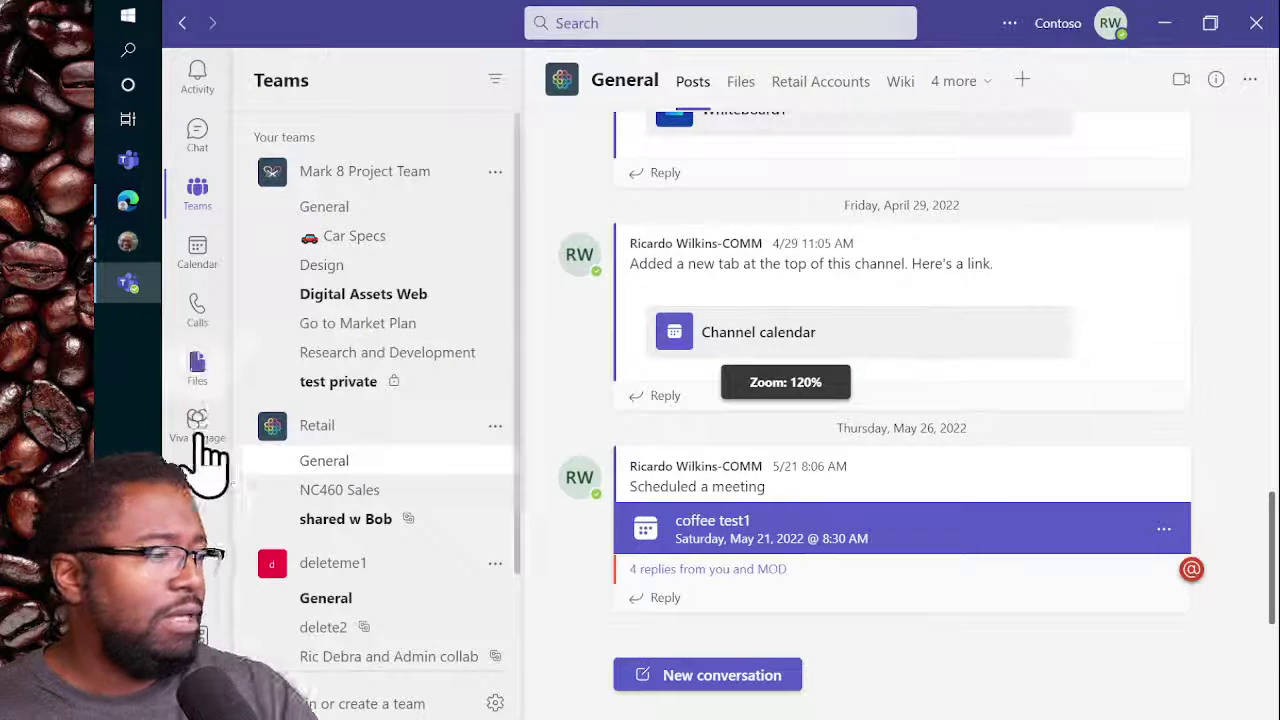
Step: Pin the Tasks by Planner and To Do app to the app bar and place it directly below Files
{"action": "left_click", "coordinate": [197, 478]}
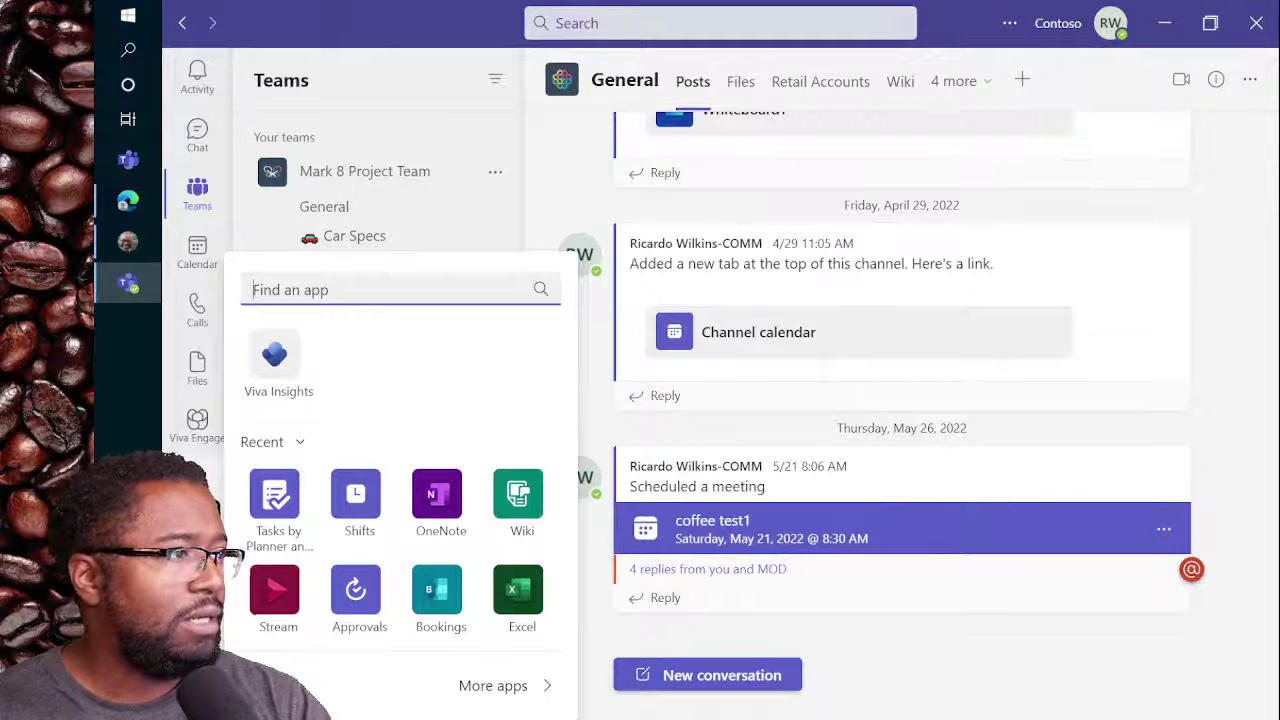
{"action": "right_click", "coordinate": [293, 507]}
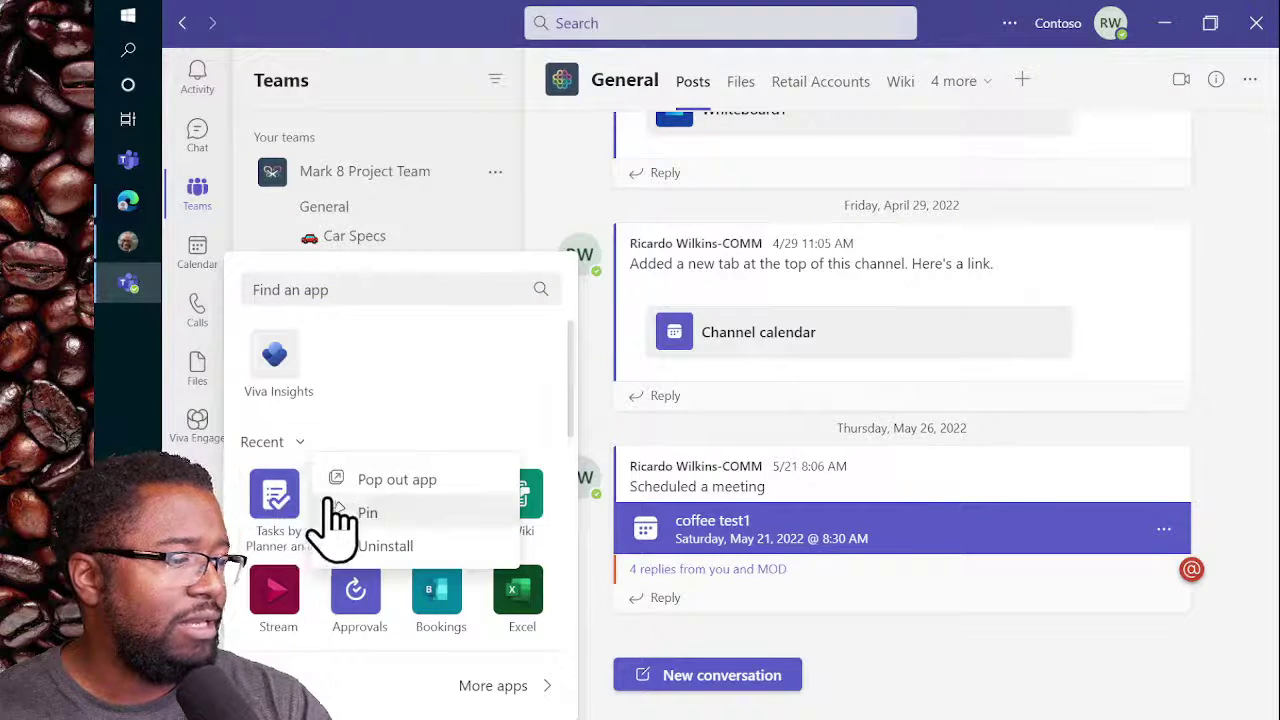
{"action": "left_click", "coordinate": [360, 514]}
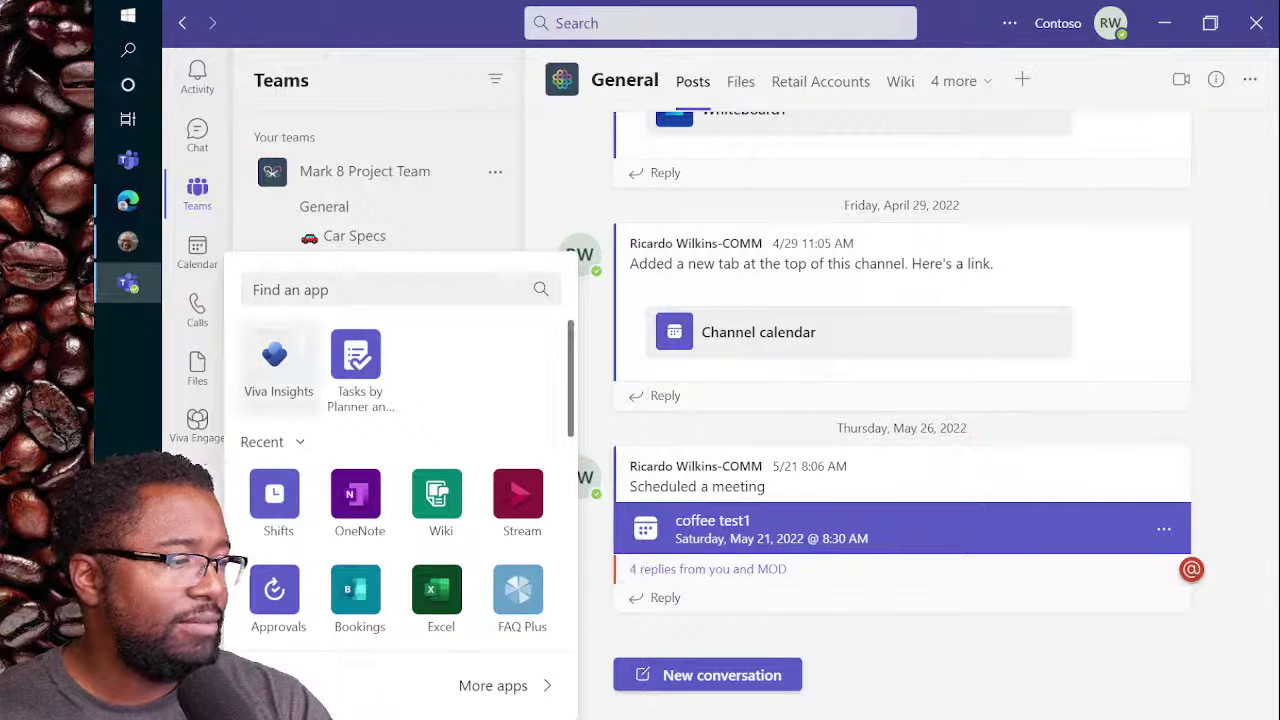
{"action": "left_click_drag", "start_coordinate": [245, 398], "coordinate": [200, 420]}
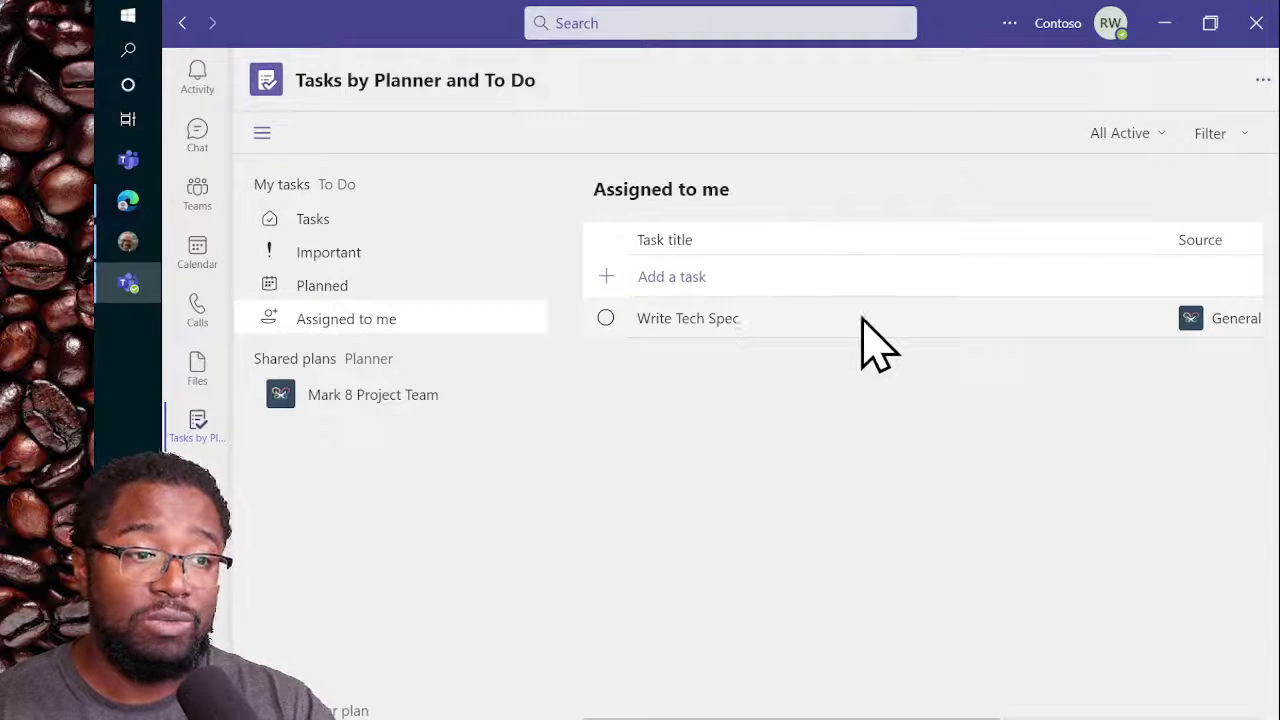
Step: Review the Mark 8 Project Plan task list under Mark 8 Project Team, including its assignment columns, and return to Assigned to me
{"action": "left_click", "coordinate": [246, 394]}
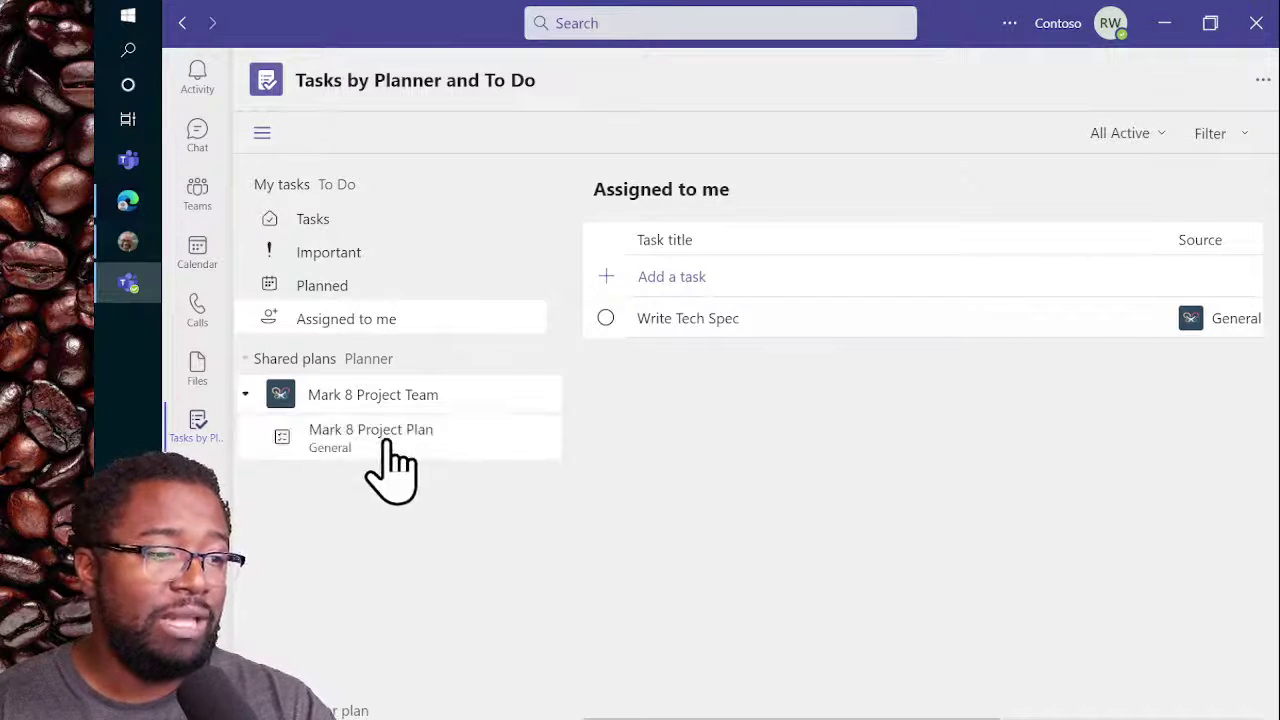
{"action": "left_click", "coordinate": [428, 440]}
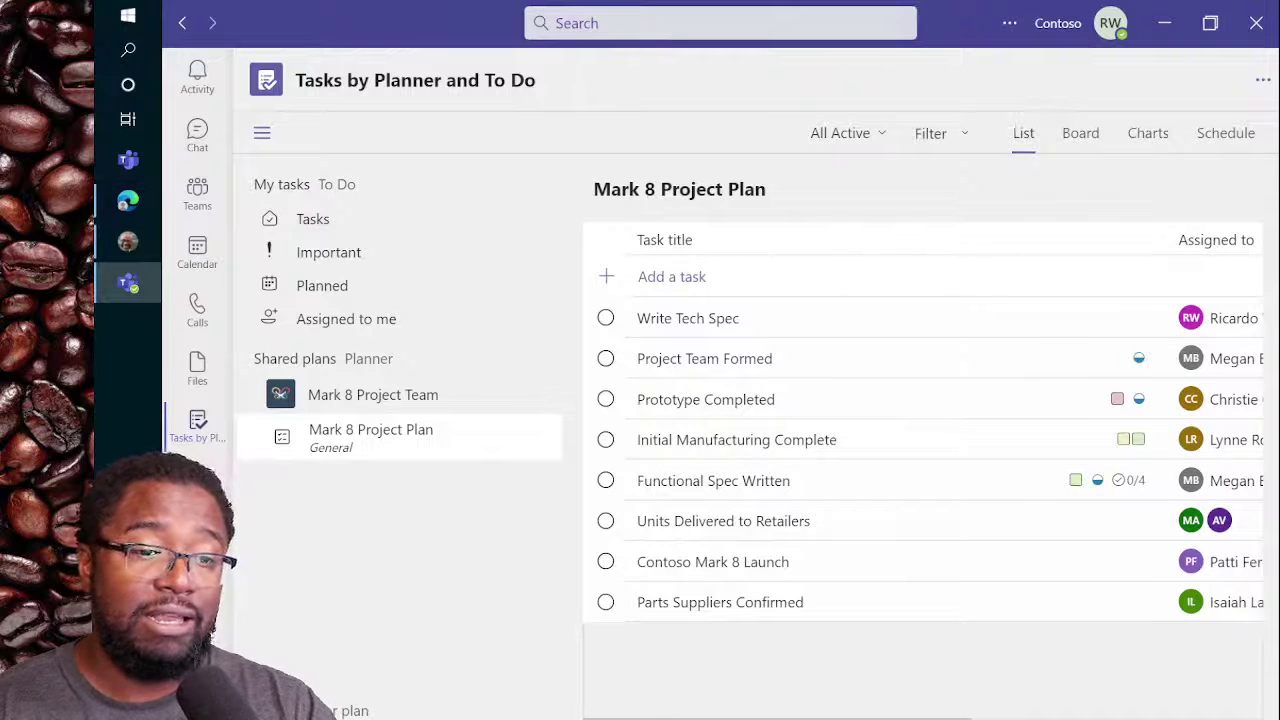
{"action": "scroll", "coordinate": [920, 476], "scroll_direction": "right", "scroll_amount": 5}
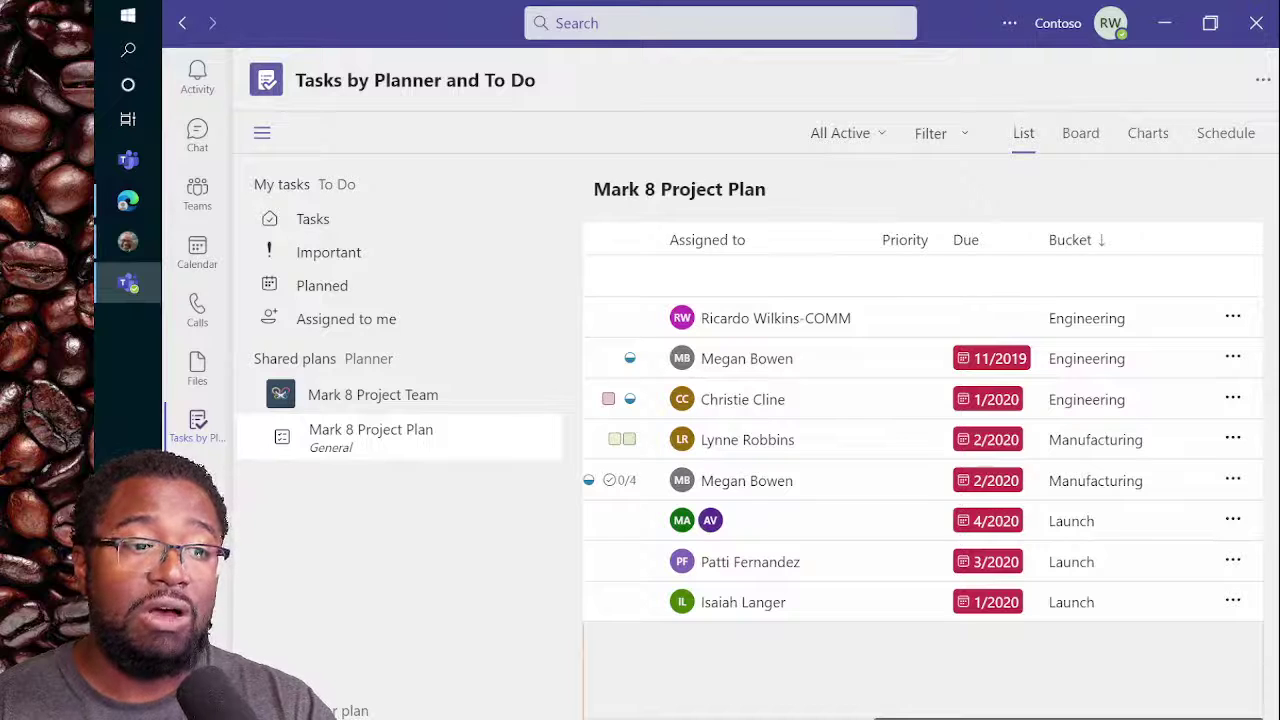
{"action": "scroll", "coordinate": [920, 476], "scroll_direction": "left", "scroll_amount": 5}
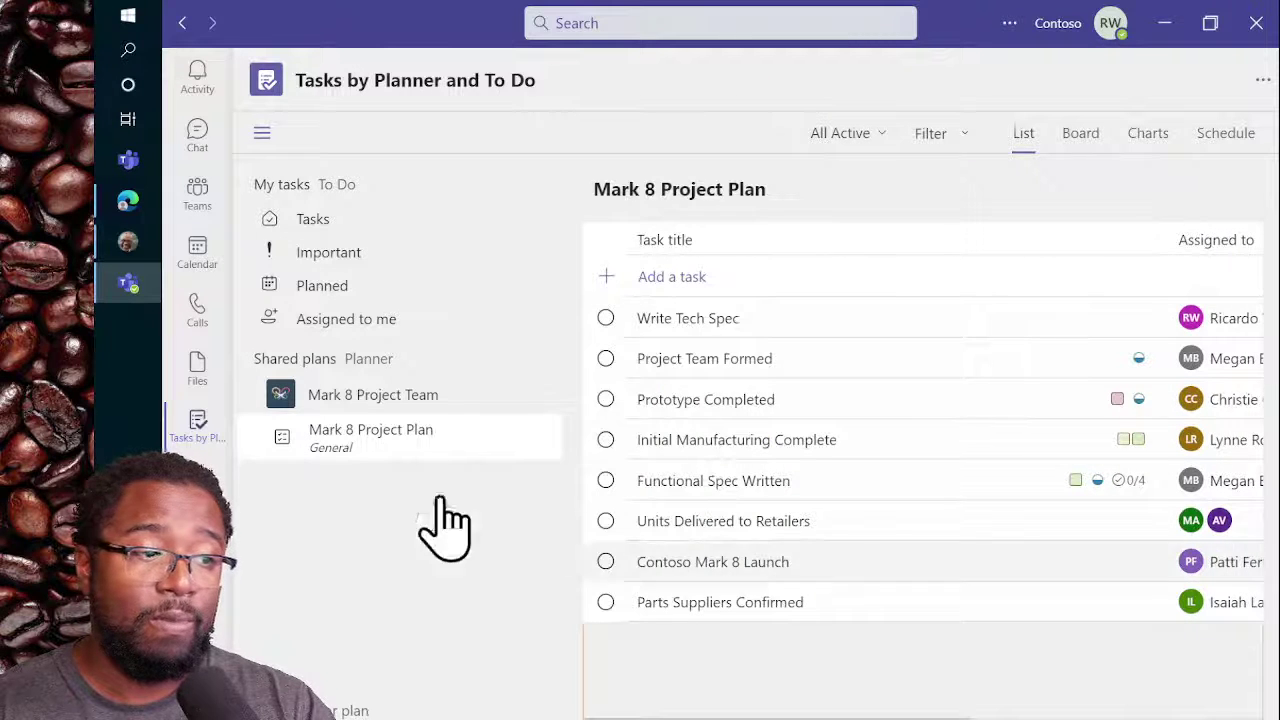
{"action": "left_click", "coordinate": [395, 401]}
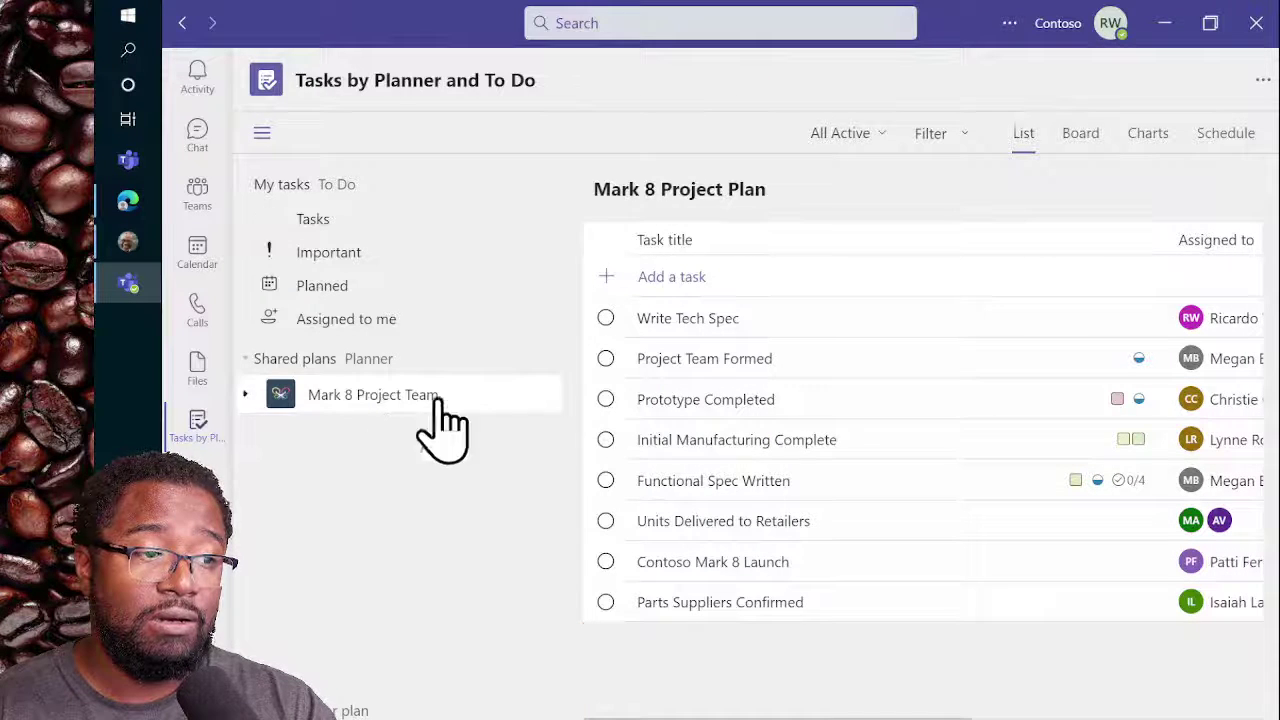
{"action": "left_click", "coordinate": [335, 330]}
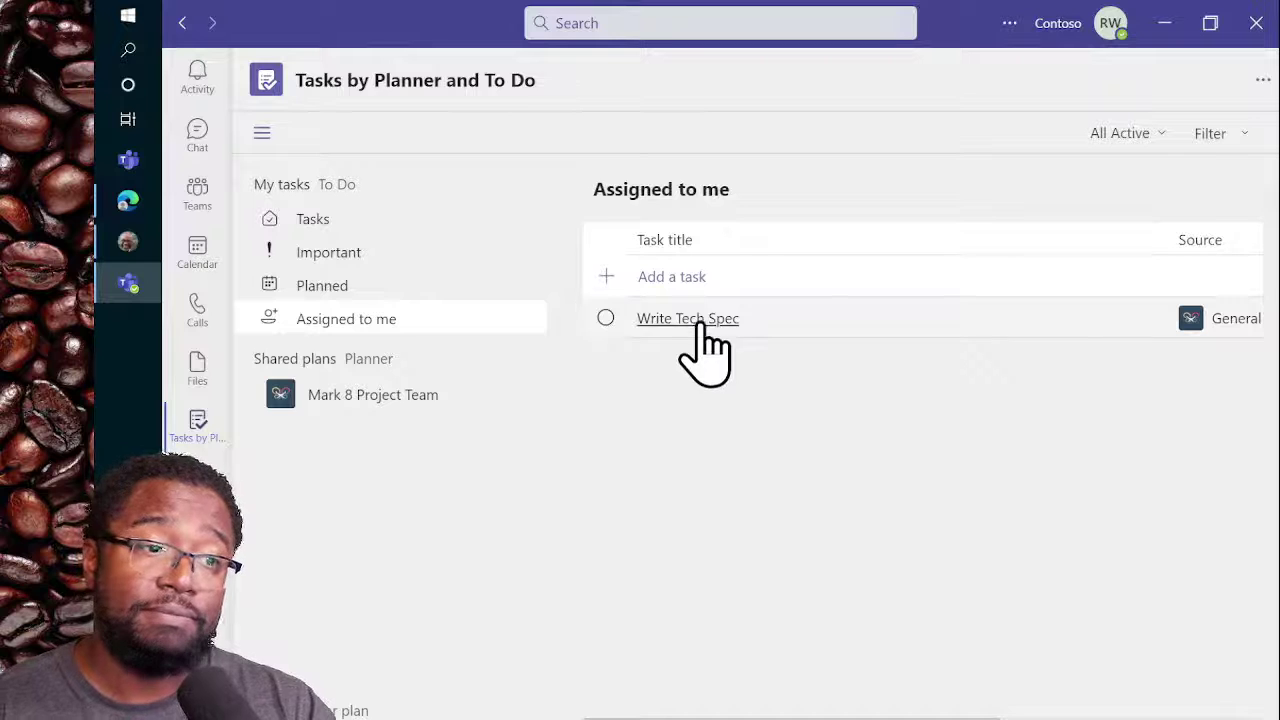
Step: Examine the details of the Write Tech Spec task from its fields down to its comments, and close it
{"action": "left_click", "coordinate": [895, 328]}
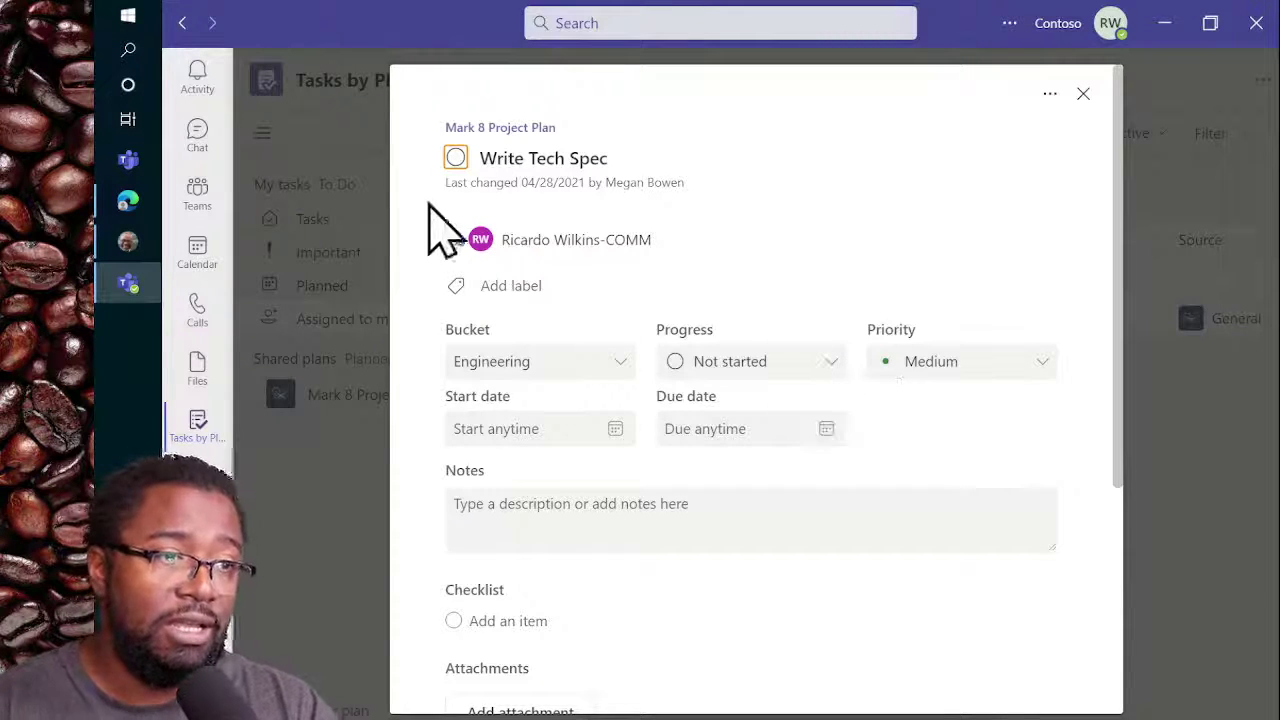
{"action": "scroll", "coordinate": [640, 292], "scroll_direction": "down", "scroll_amount": 2}
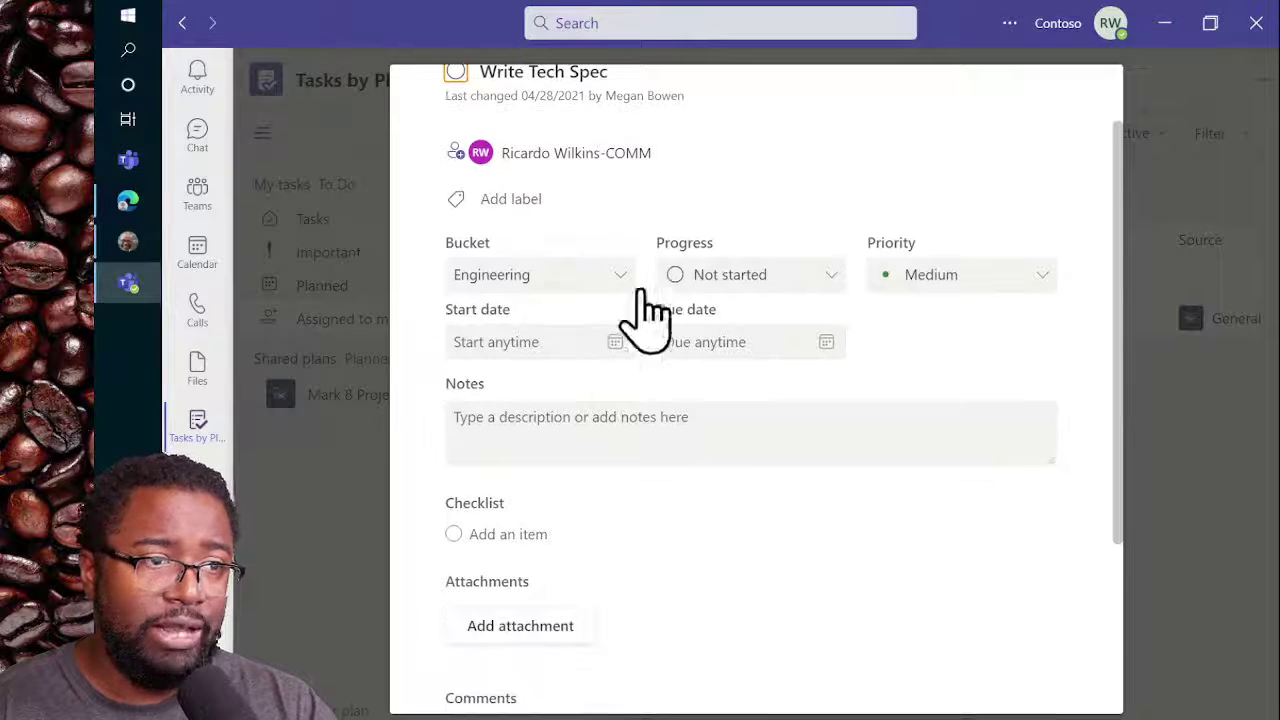
{"action": "scroll", "coordinate": [743, 419], "scroll_direction": "up", "scroll_amount": 2}
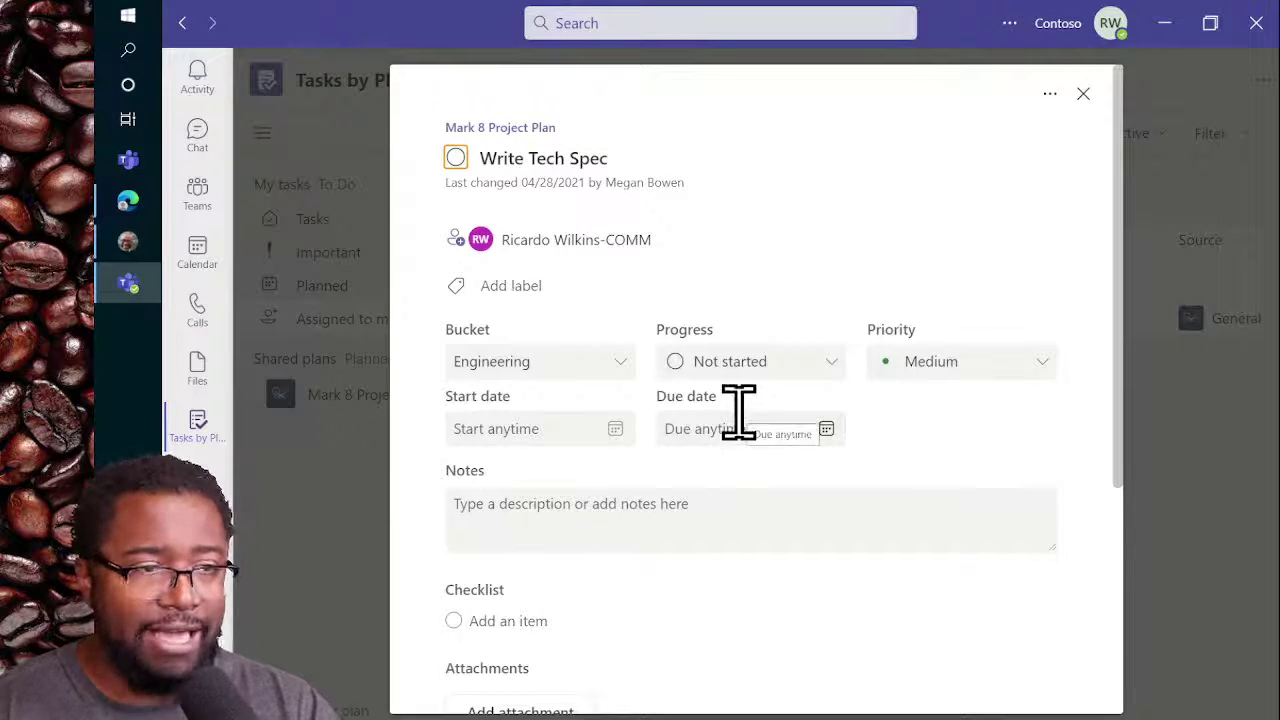
{"action": "scroll", "coordinate": [815, 432], "scroll_direction": "down", "scroll_amount": 2}
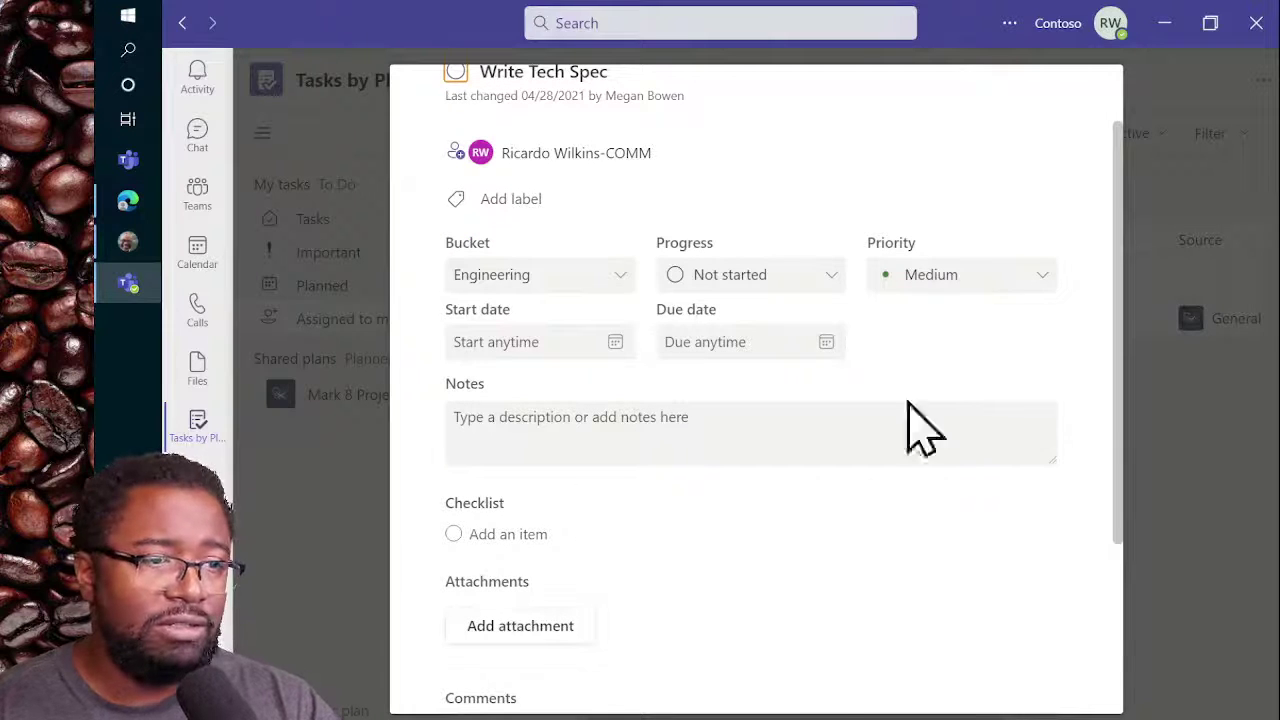
{"action": "scroll", "coordinate": [757, 457], "scroll_direction": "down", "scroll_amount": 6}
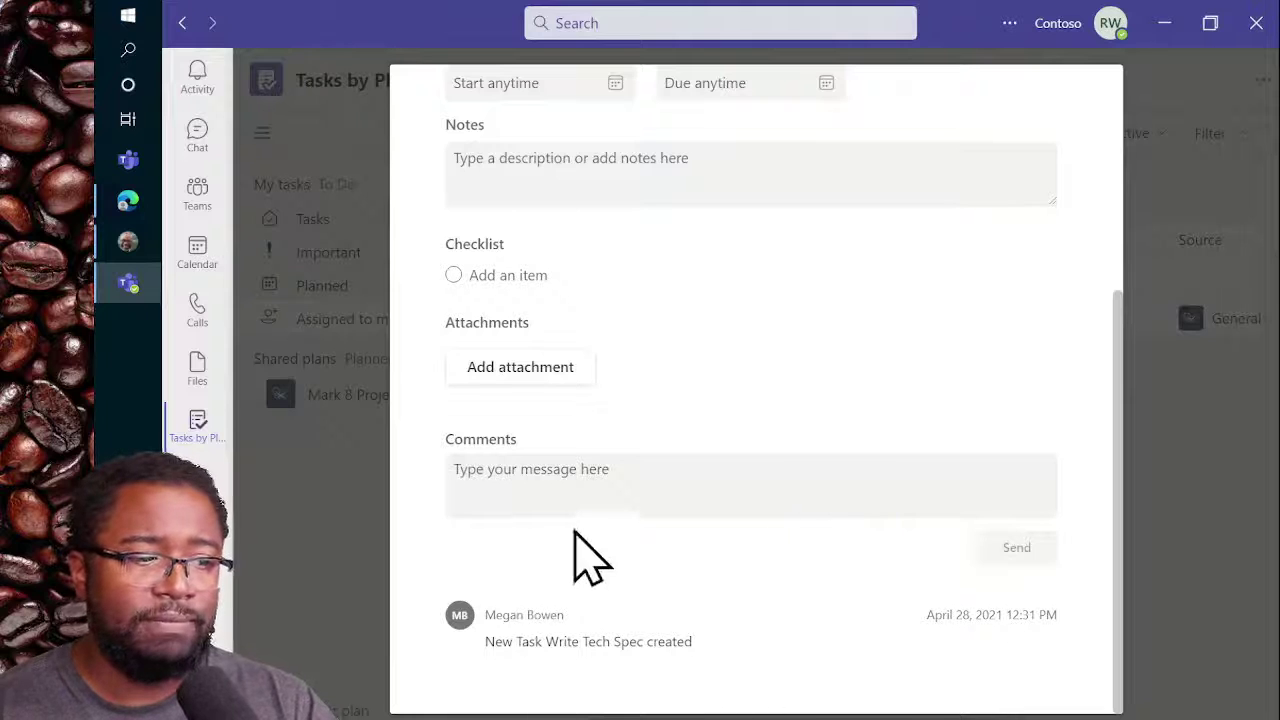
{"action": "scroll", "coordinate": [640, 445], "scroll_direction": "up", "scroll_amount": 8}
{"action": "left_click", "coordinate": [1083, 94]}
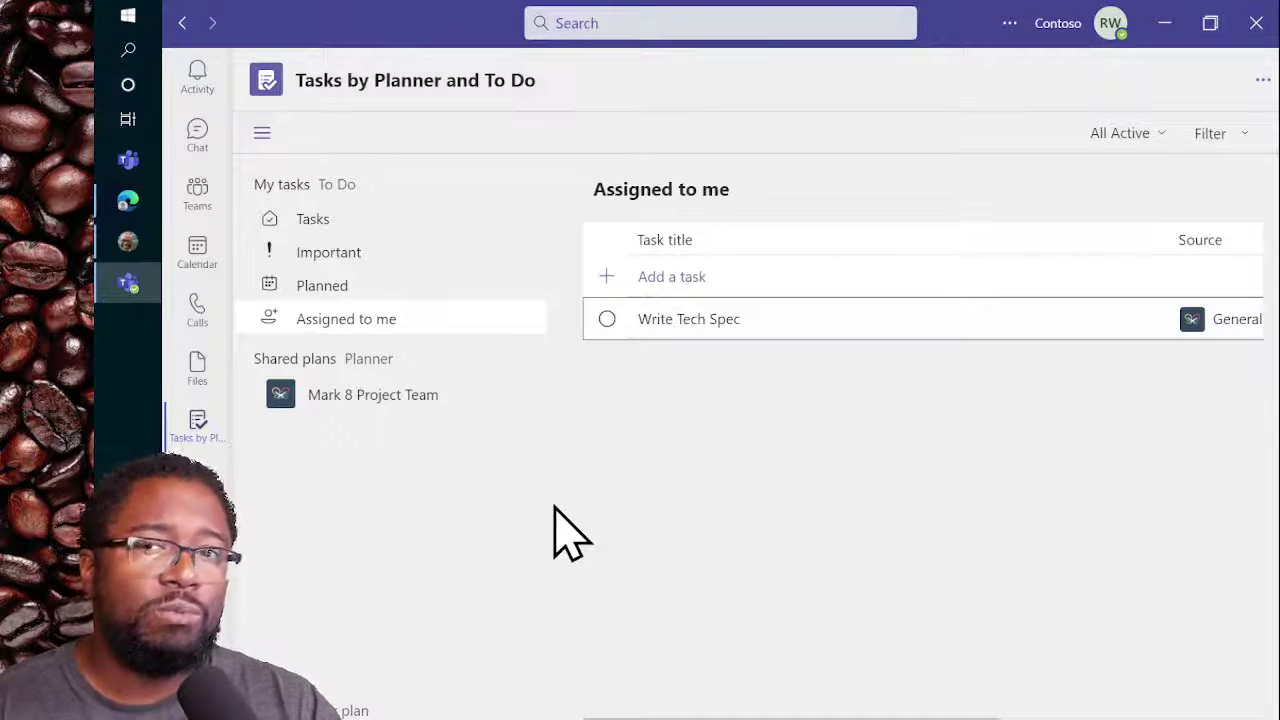
Step: Show the To Do Tasks list under My tasks, and collapse and re-expand the My tasks group
{"action": "left_click", "coordinate": [395, 226]}
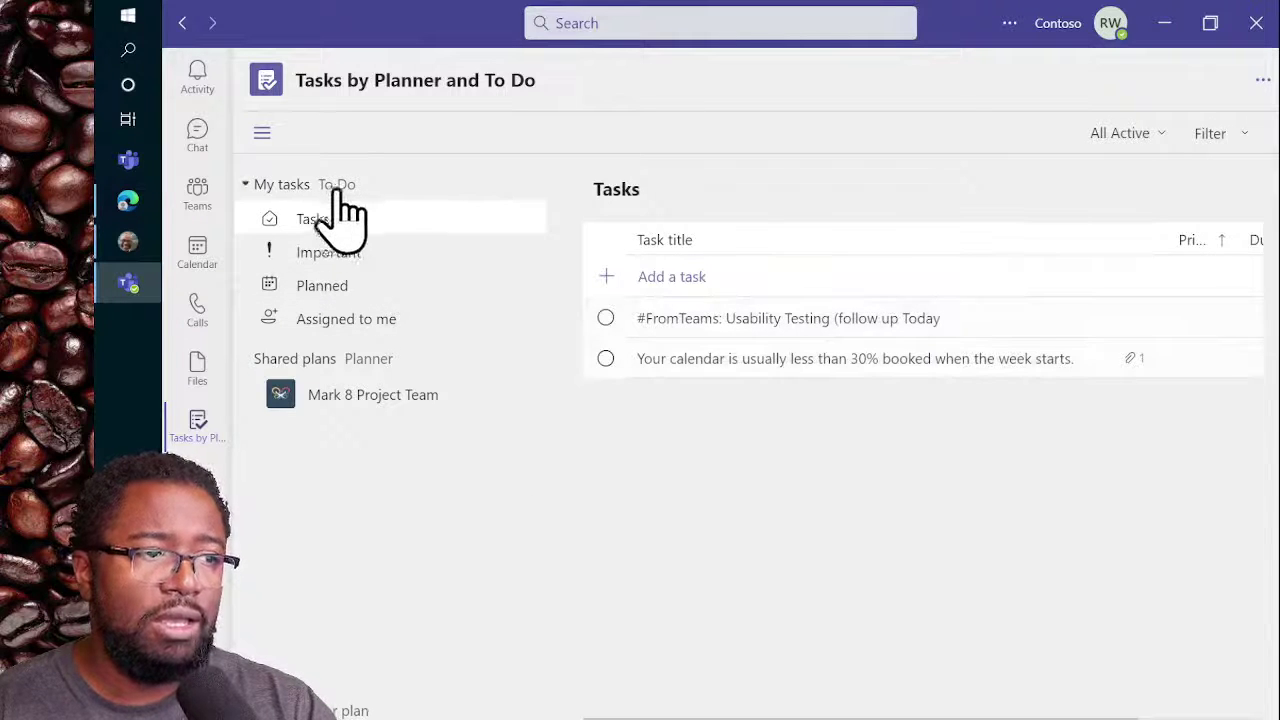
{"action": "left_click", "coordinate": [341, 190]}
{"action": "left_click", "coordinate": [344, 190]}
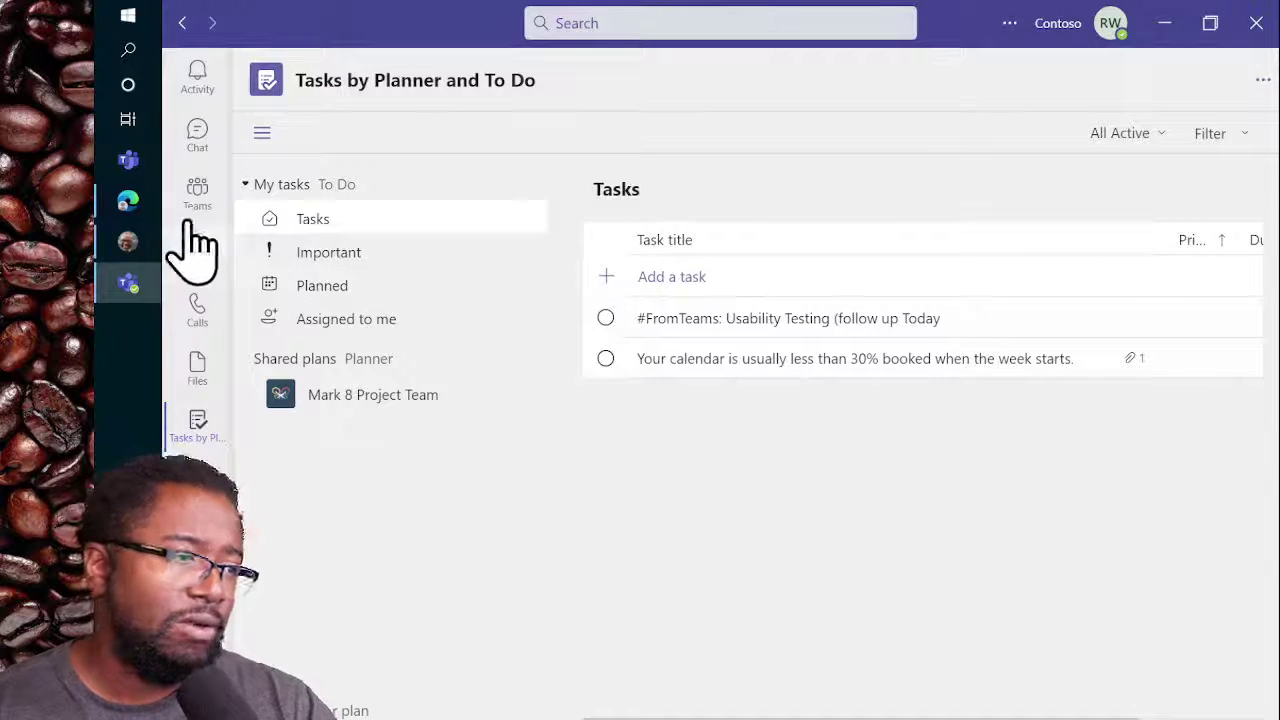
Step: Switch to the Edge browser, launch Planner from Office home and show the Mark 8 Project Plan board with the navigation pane collapsed
{"action": "left_click", "coordinate": [124, 204]}
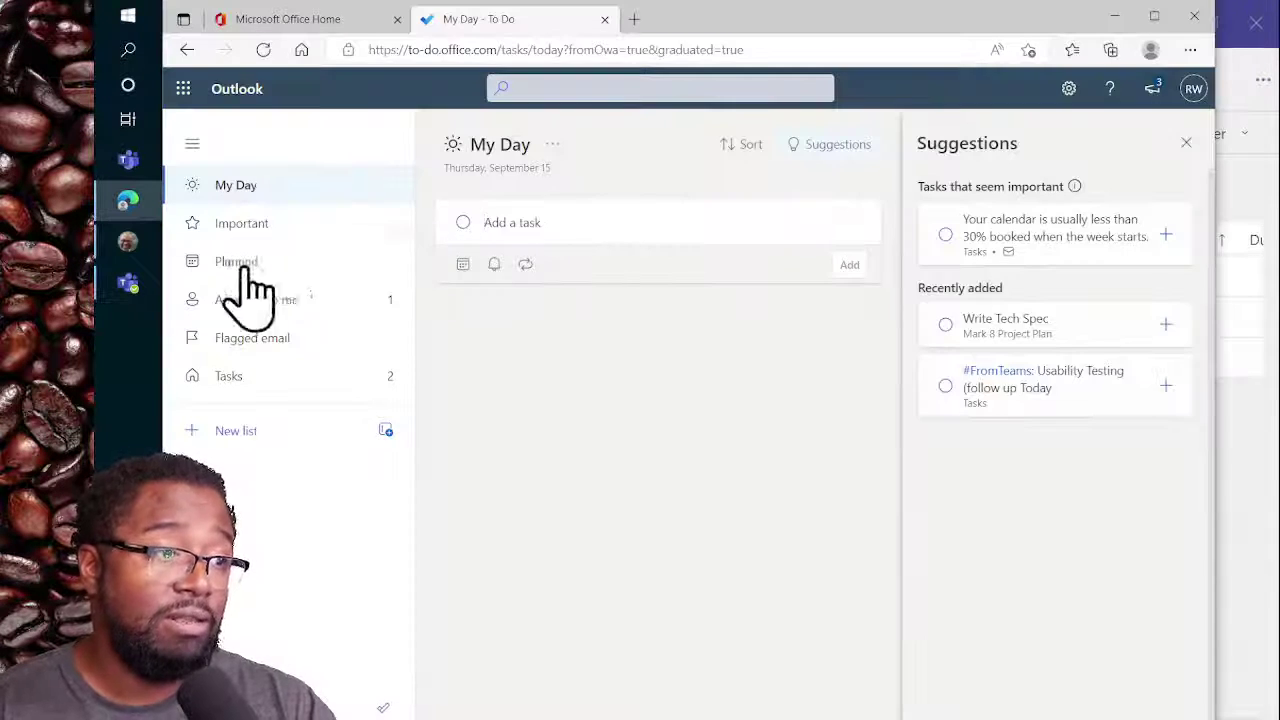
{"action": "left_click", "coordinate": [322, 22]}
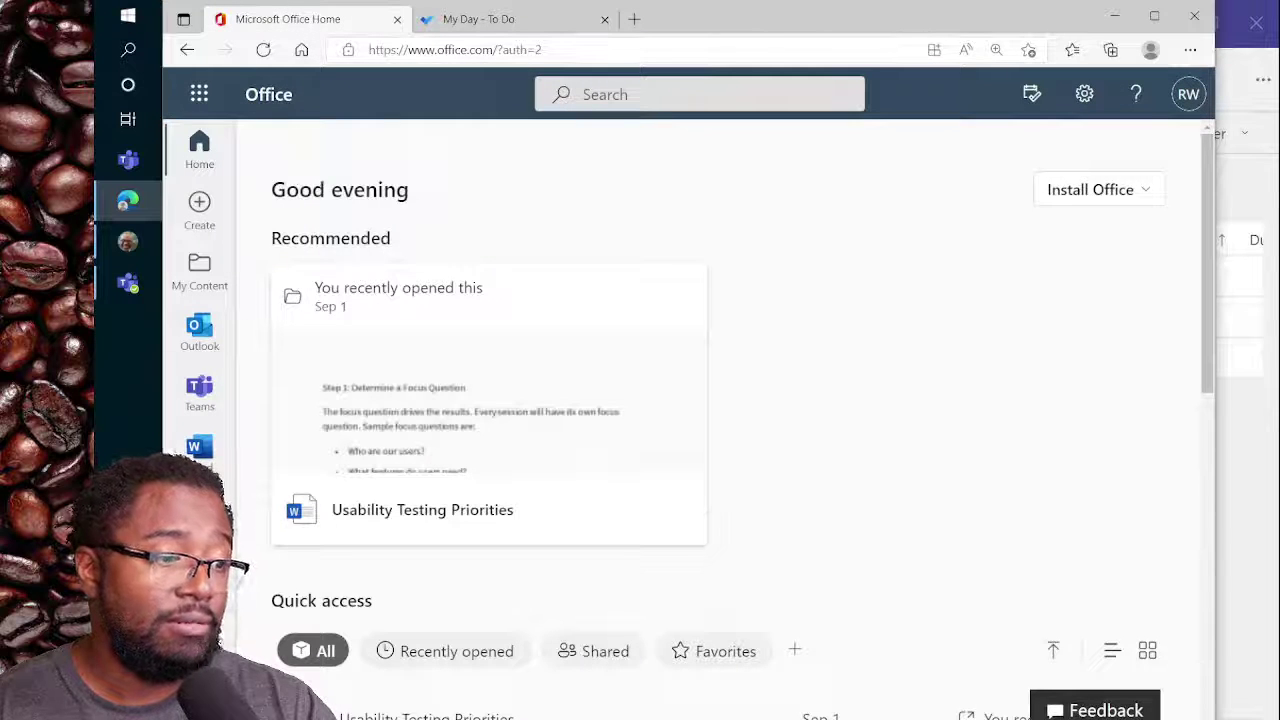
{"action": "left_click", "coordinate": [199, 96]}
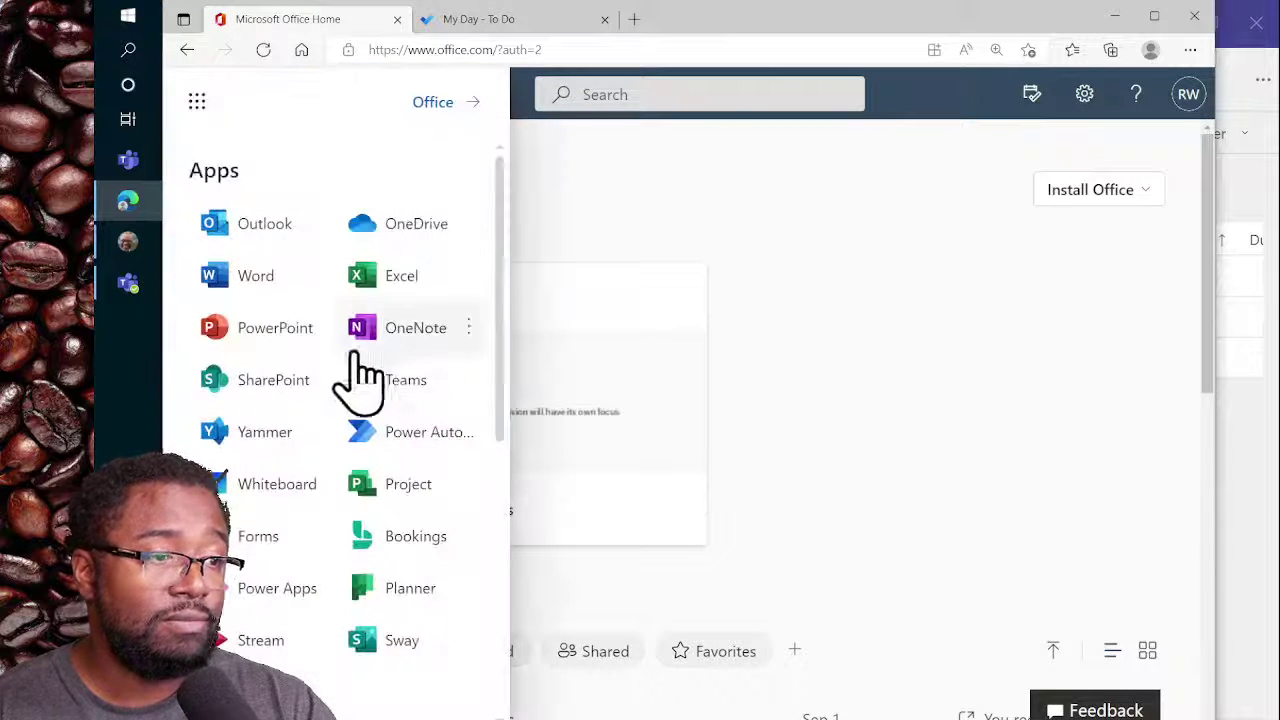
{"action": "left_click", "coordinate": [410, 590]}
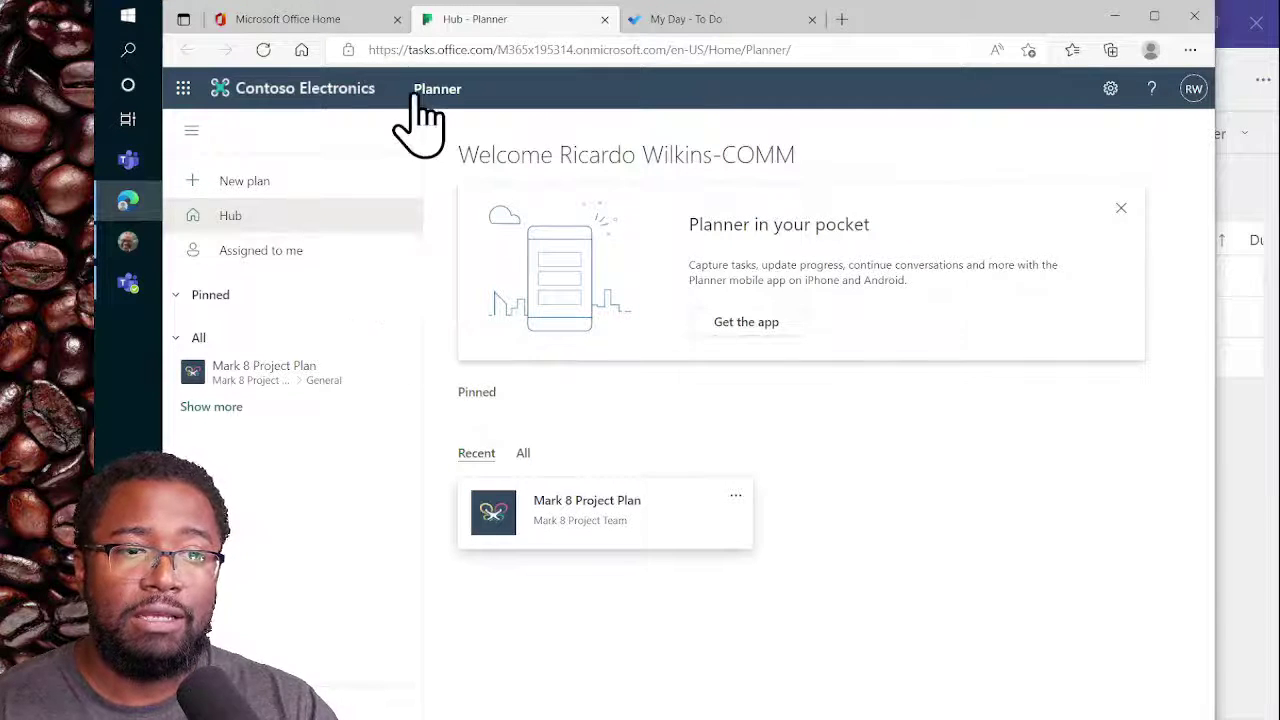
{"action": "left_click", "coordinate": [234, 374]}
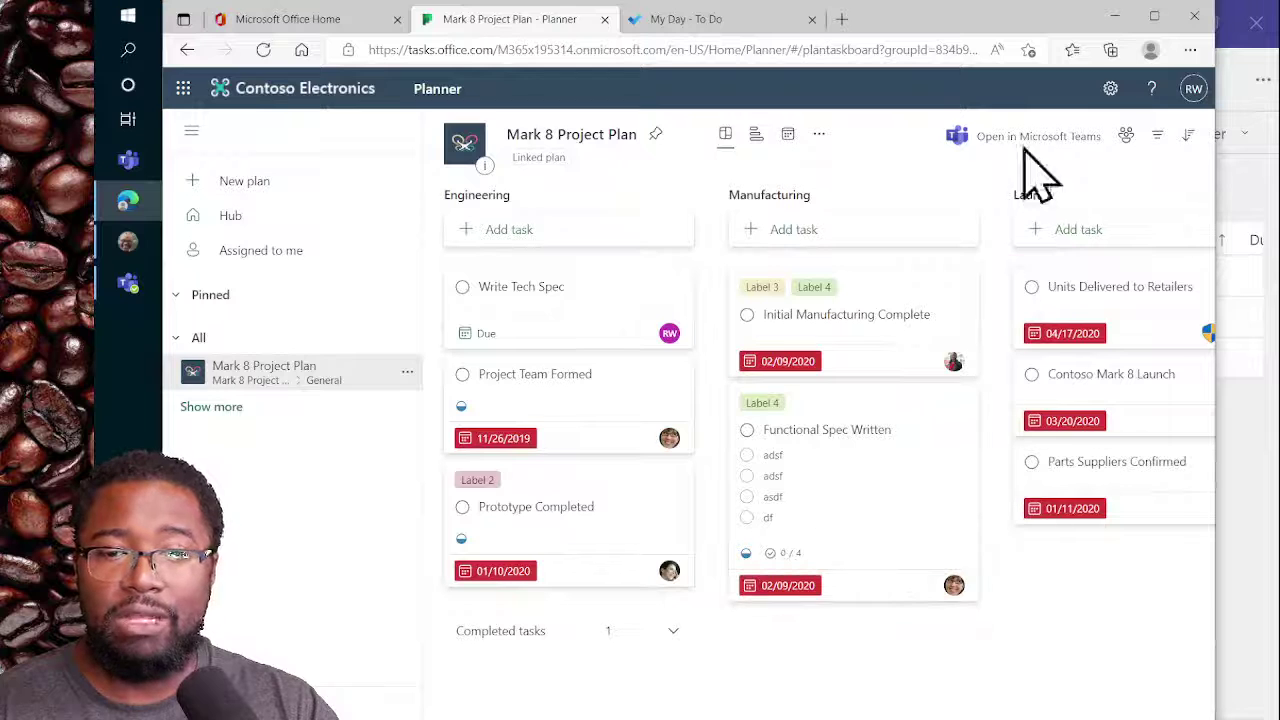
{"action": "left_click", "coordinate": [191, 131]}
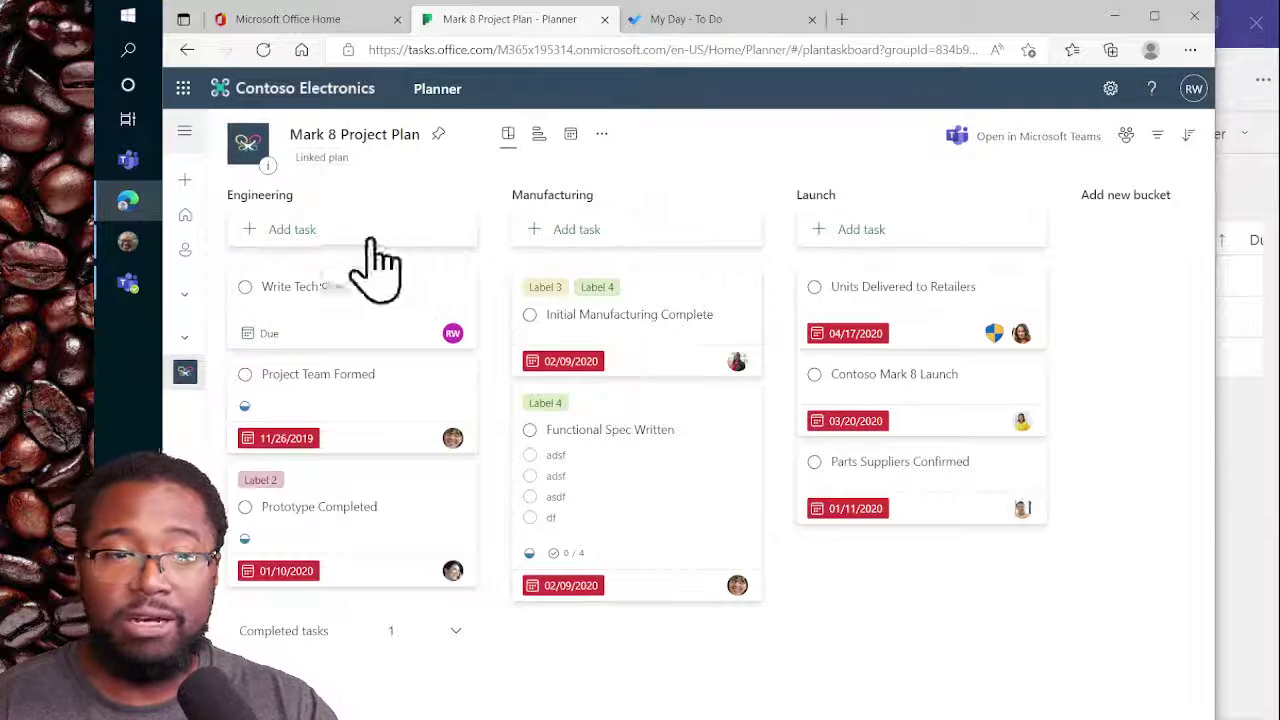
Step: Move the Write Tech Spec card from the Engineering bucket to Manufacturing and back to Engineering
{"action": "left_click_drag", "start_coordinate": [335, 325], "coordinate": [766, 286]}
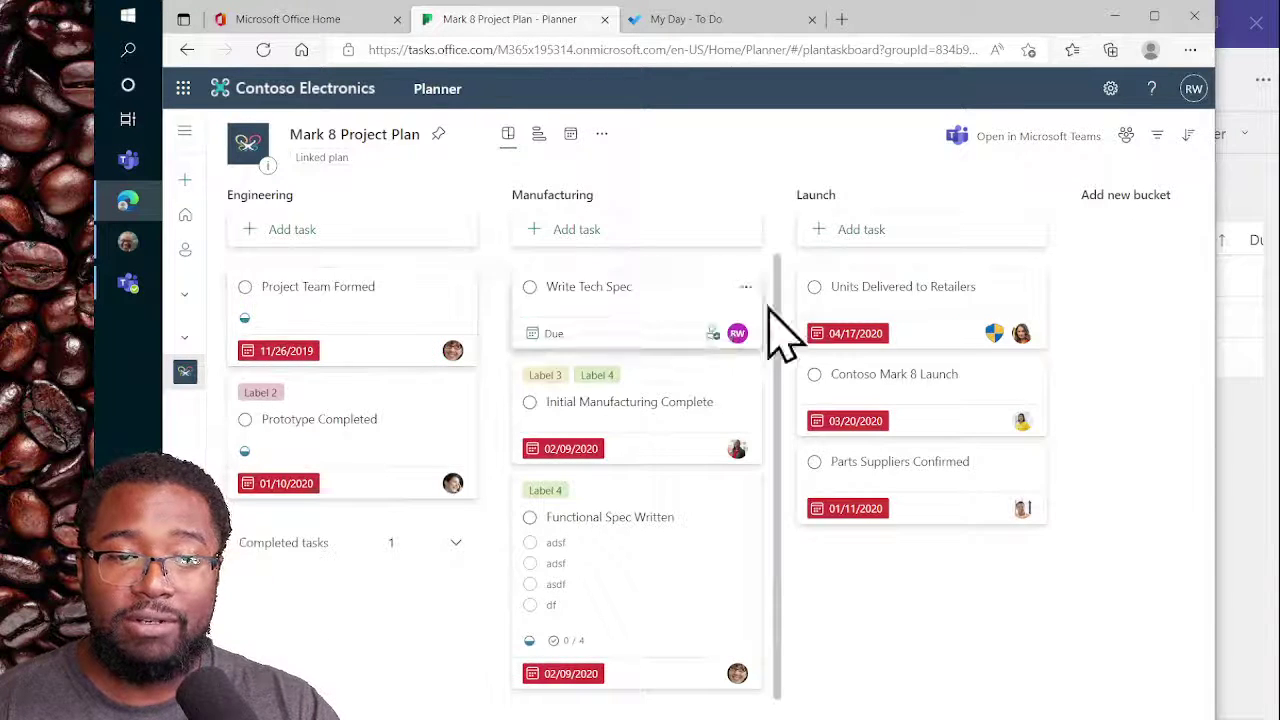
{"action": "left_click_drag", "start_coordinate": [612, 335], "coordinate": [350, 300]}
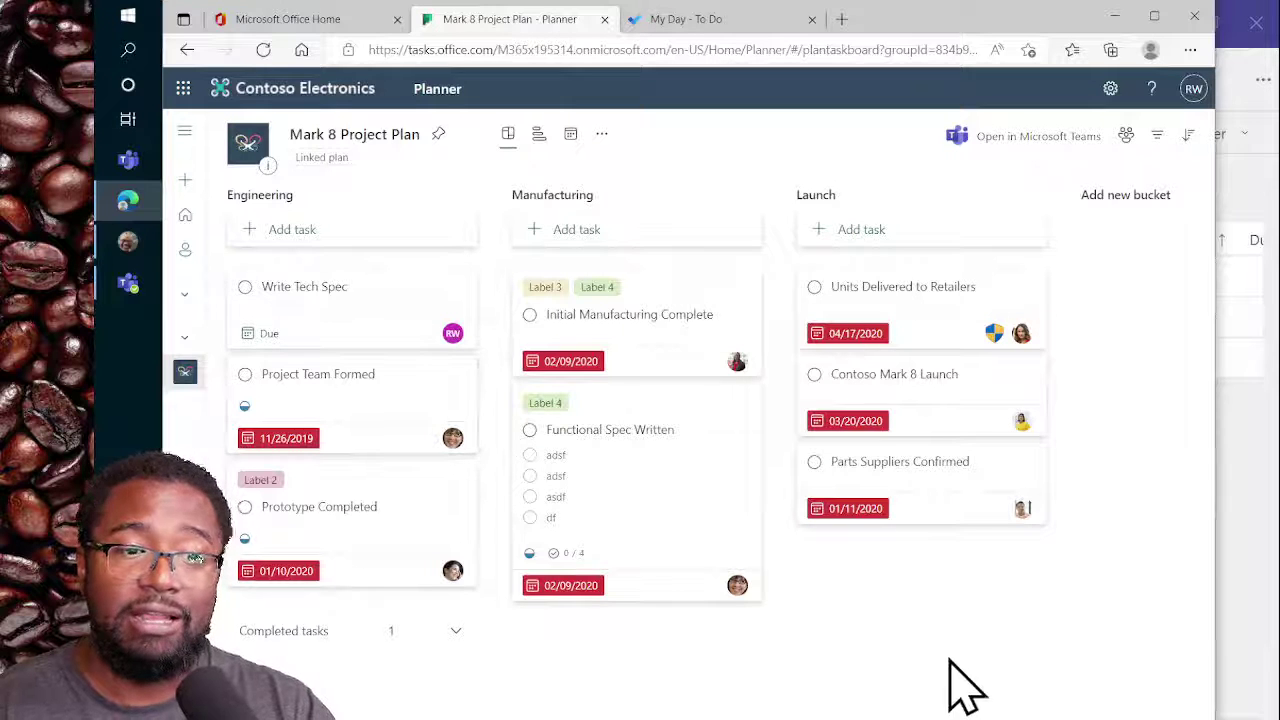
Step: Examine the details of the Project Team Formed task in the Engineering bucket and close it
{"action": "left_click", "coordinate": [345, 438]}
{"action": "scroll", "coordinate": [666, 437], "scroll_direction": "down", "scroll_amount": 2}
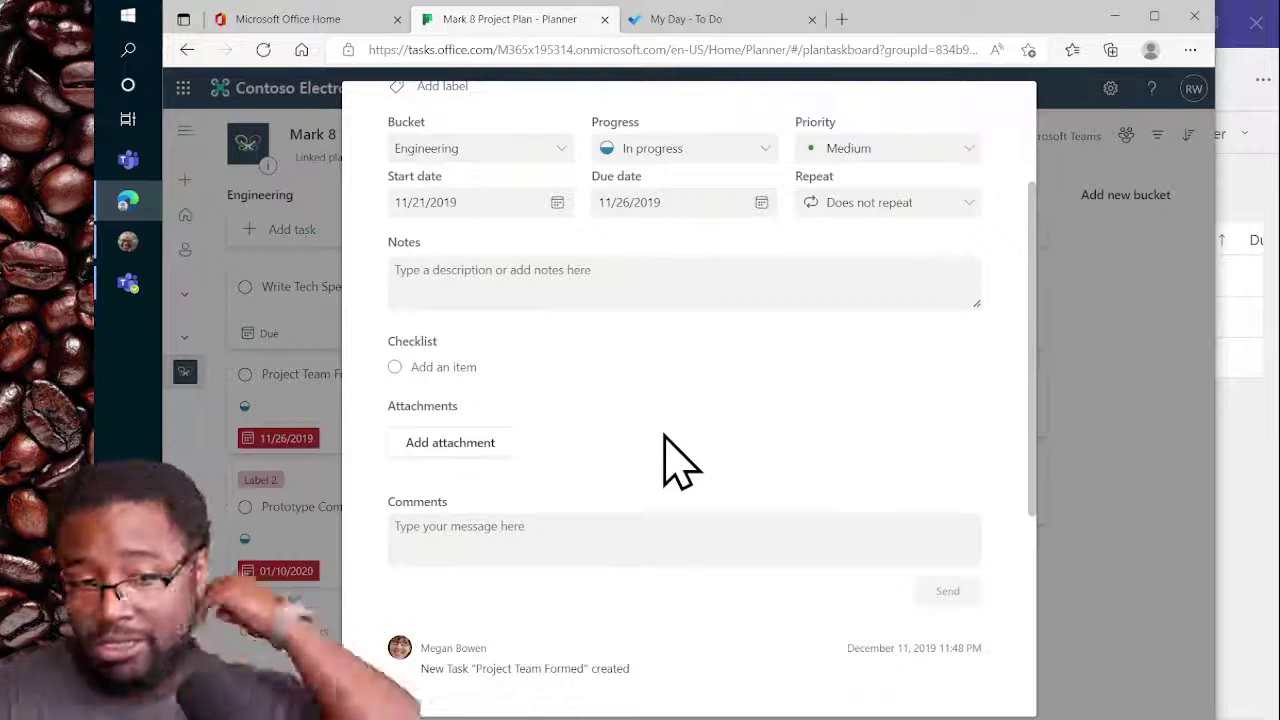
{"action": "scroll", "coordinate": [786, 363], "scroll_direction": "up", "scroll_amount": 2}
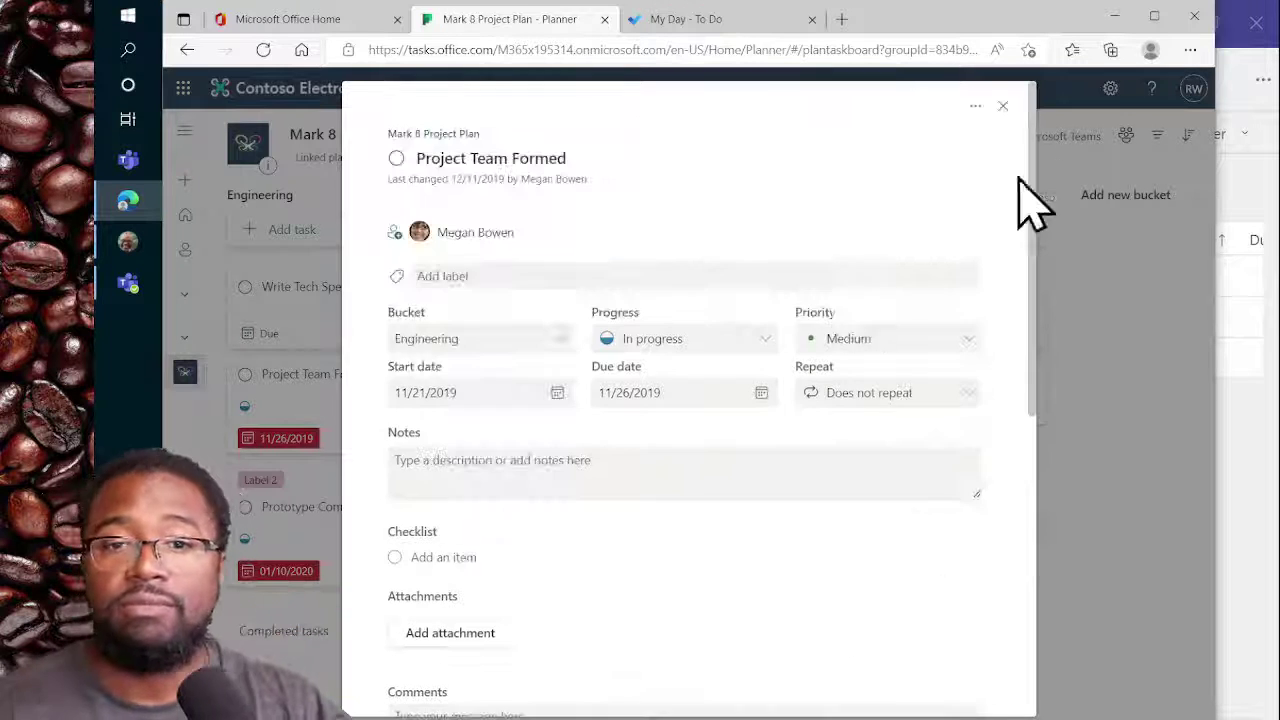
{"action": "left_click", "coordinate": [1003, 106]}
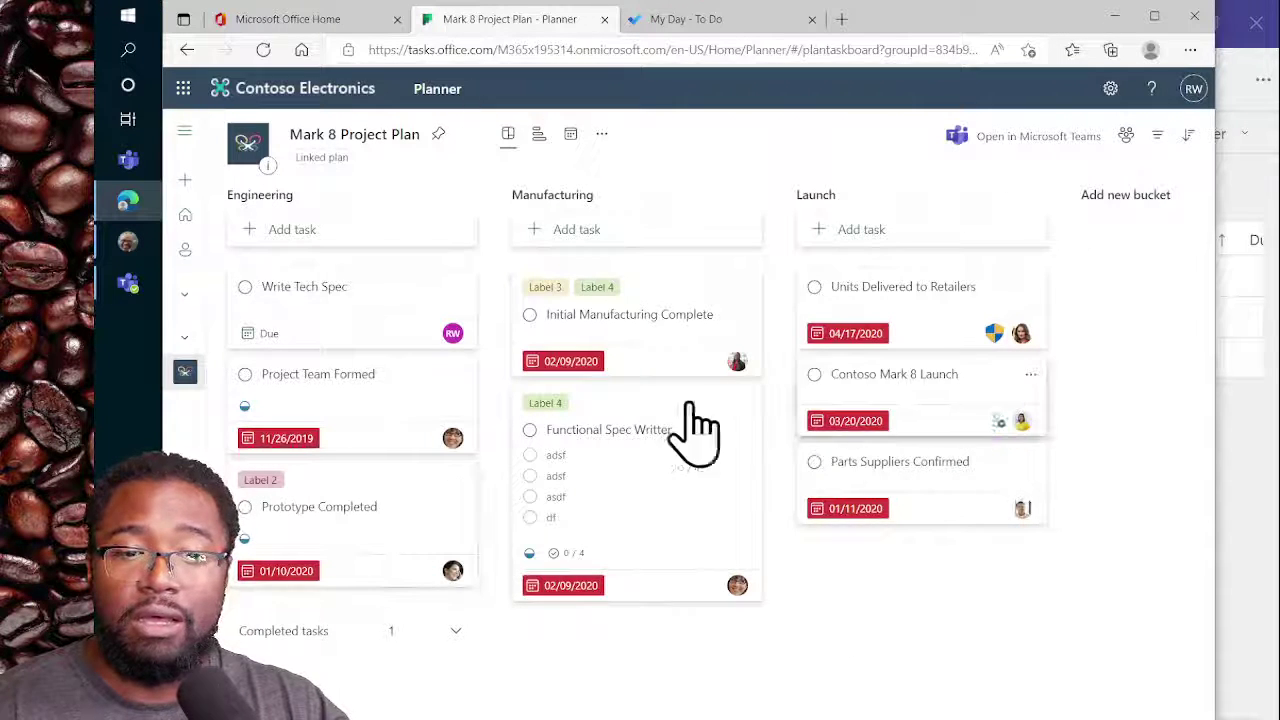
Step: Mark the second adsf checklist item on the Functional Spec Written card as complete
{"action": "left_click", "coordinate": [530, 476]}
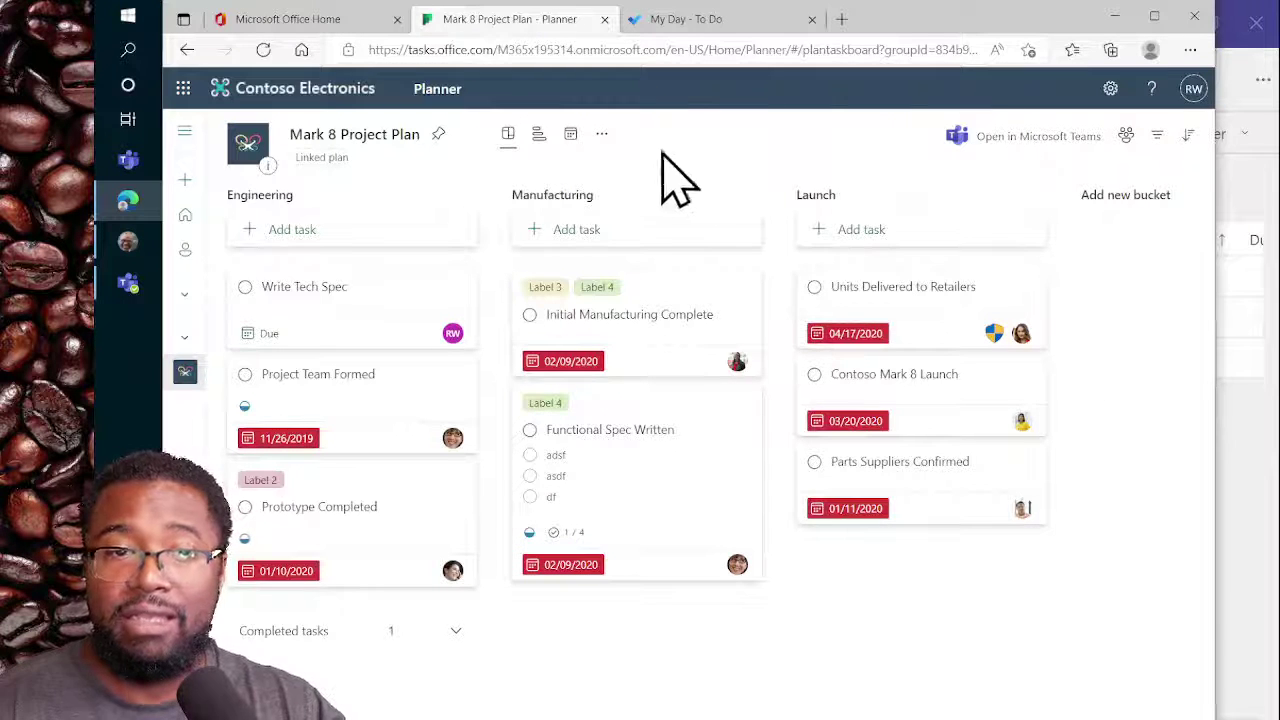
Step: View the Mark 8 Project Plan as charts and as a monthly schedule
{"action": "left_click", "coordinate": [538, 134]}
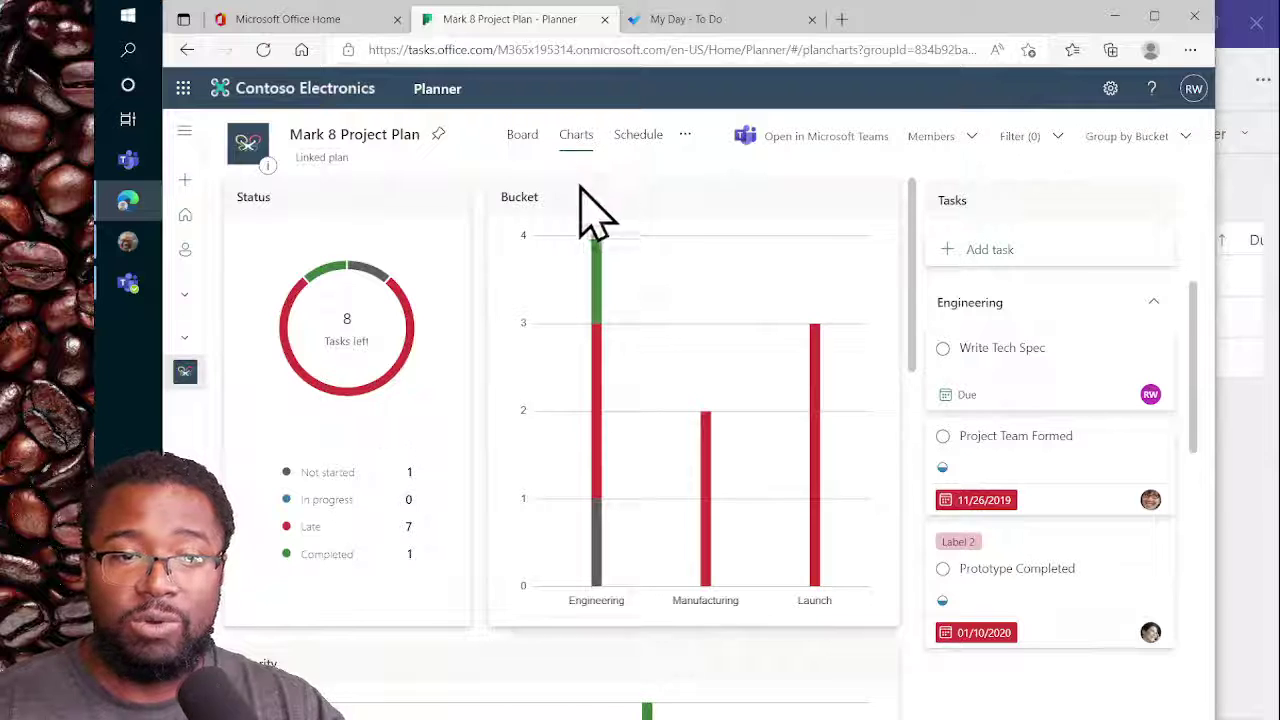
{"action": "left_click", "coordinate": [636, 138]}
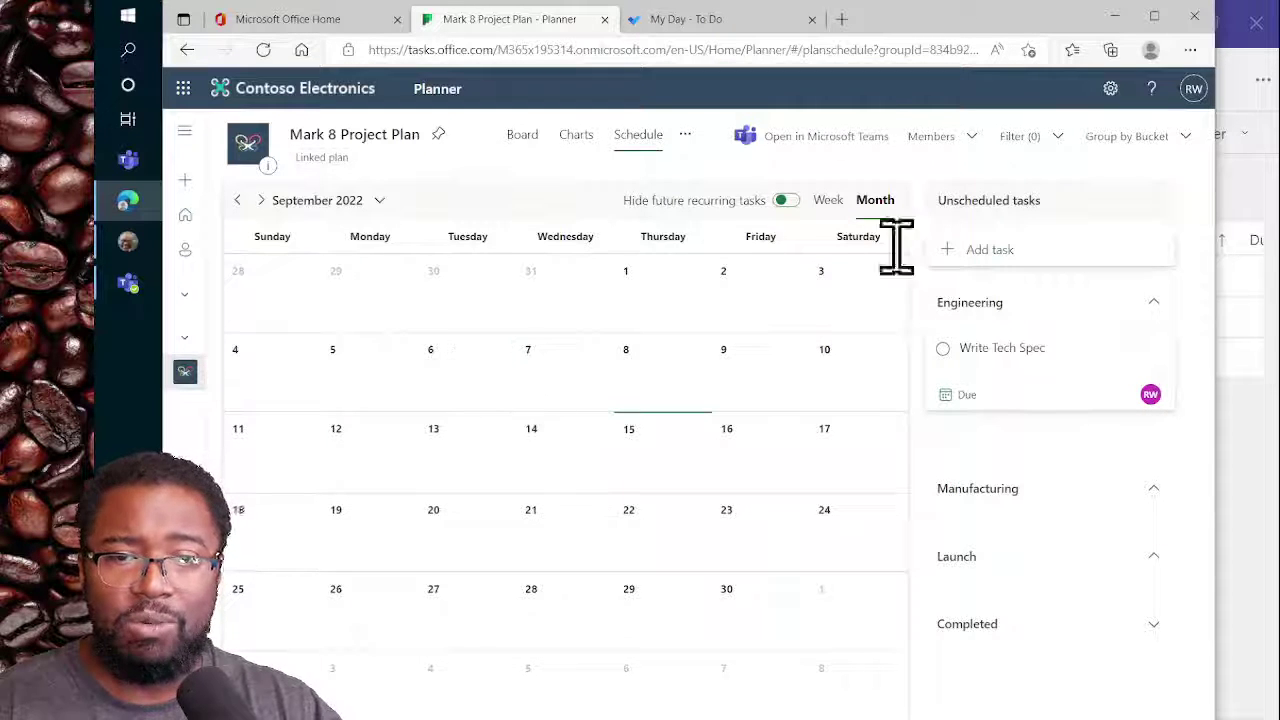
Step: Move the monthly schedule back to July 2022 and open the plan in the Microsoft Teams desktop app
{"action": "left_click", "coordinate": [237, 200]}
{"action": "left_click", "coordinate": [237, 200]}
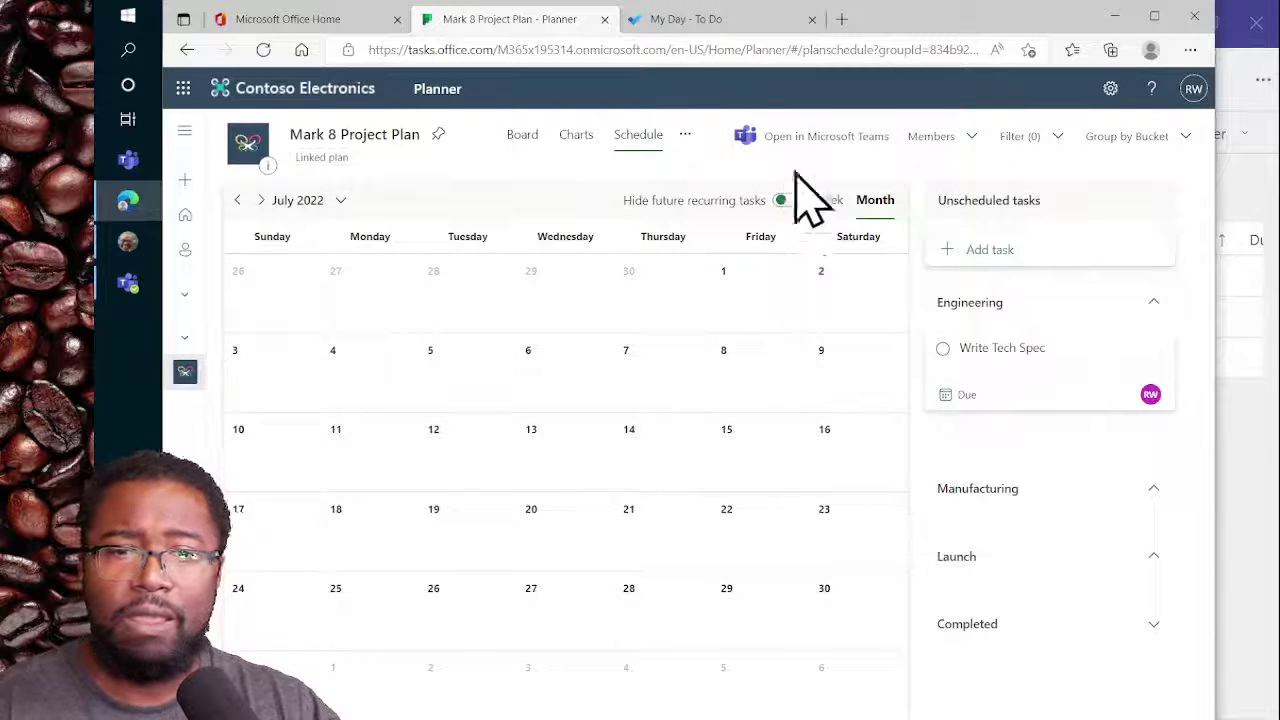
{"action": "left_click", "coordinate": [808, 138]}
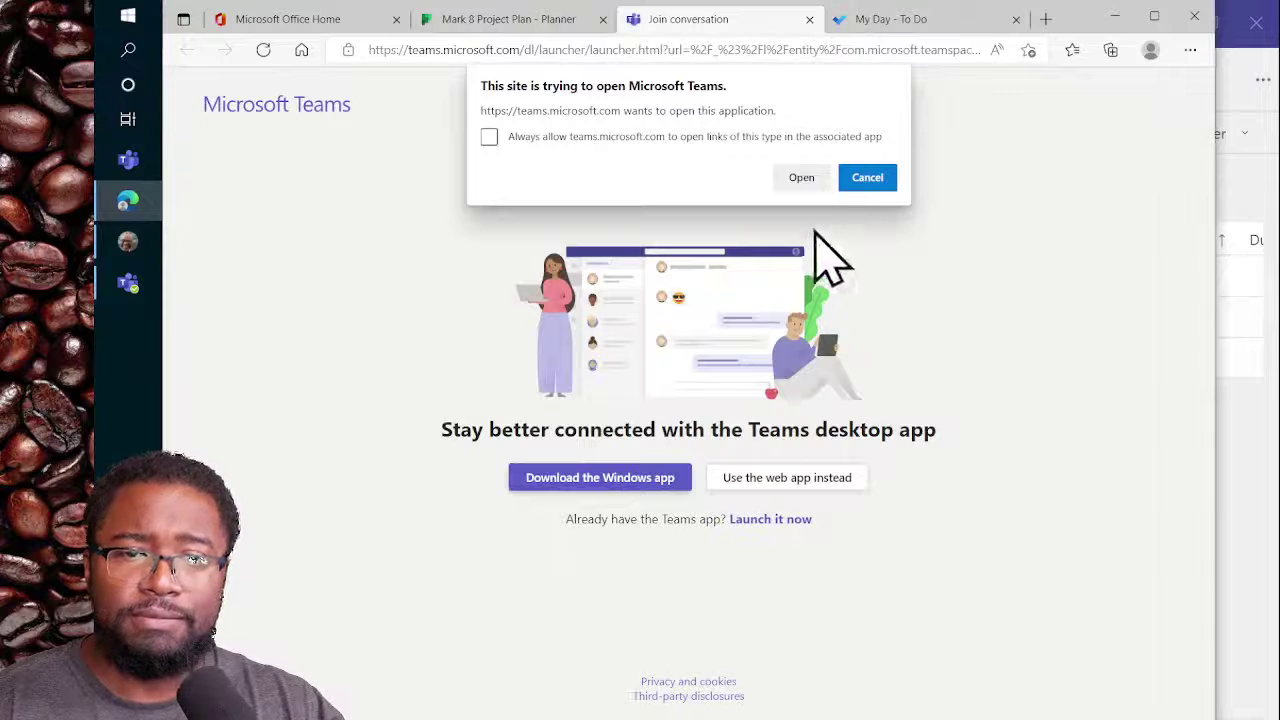
{"action": "left_click", "coordinate": [800, 178]}
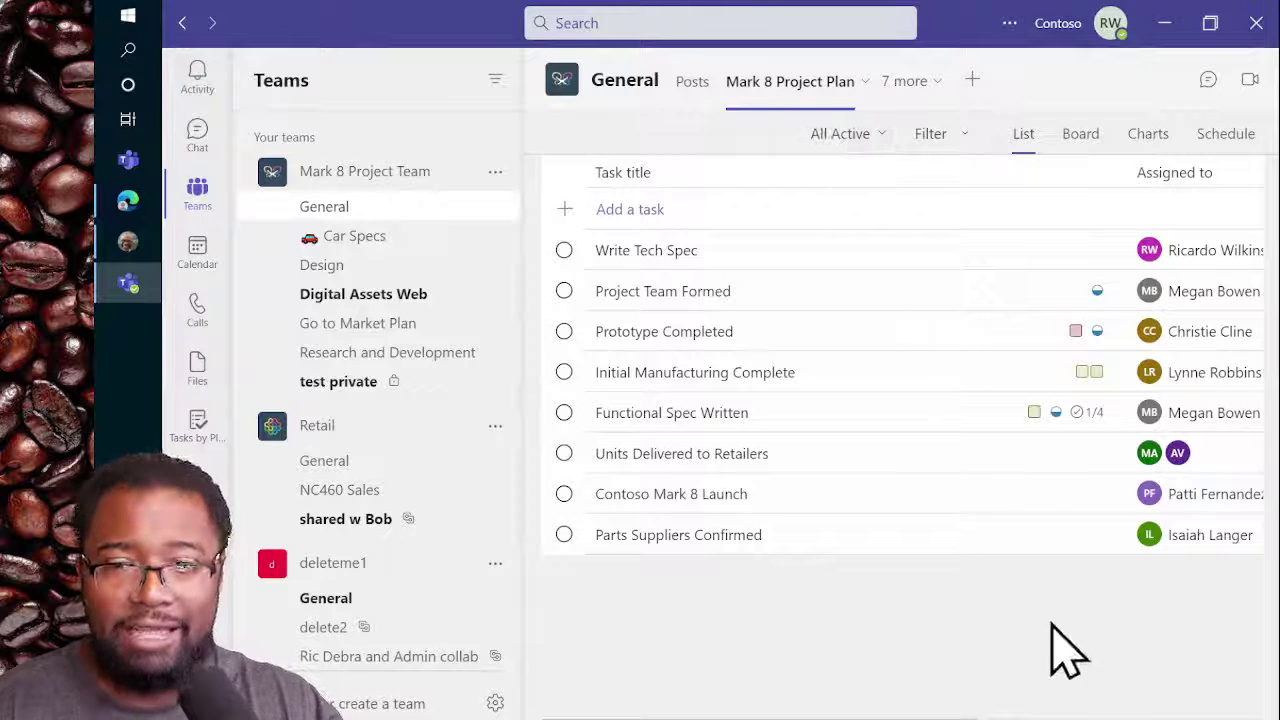
Step: View the Mark 8 Project Plan in the General channel across all list columns and as a board
{"action": "scroll", "coordinate": [1025, 180], "scroll_direction": "right", "scroll_amount": 5}
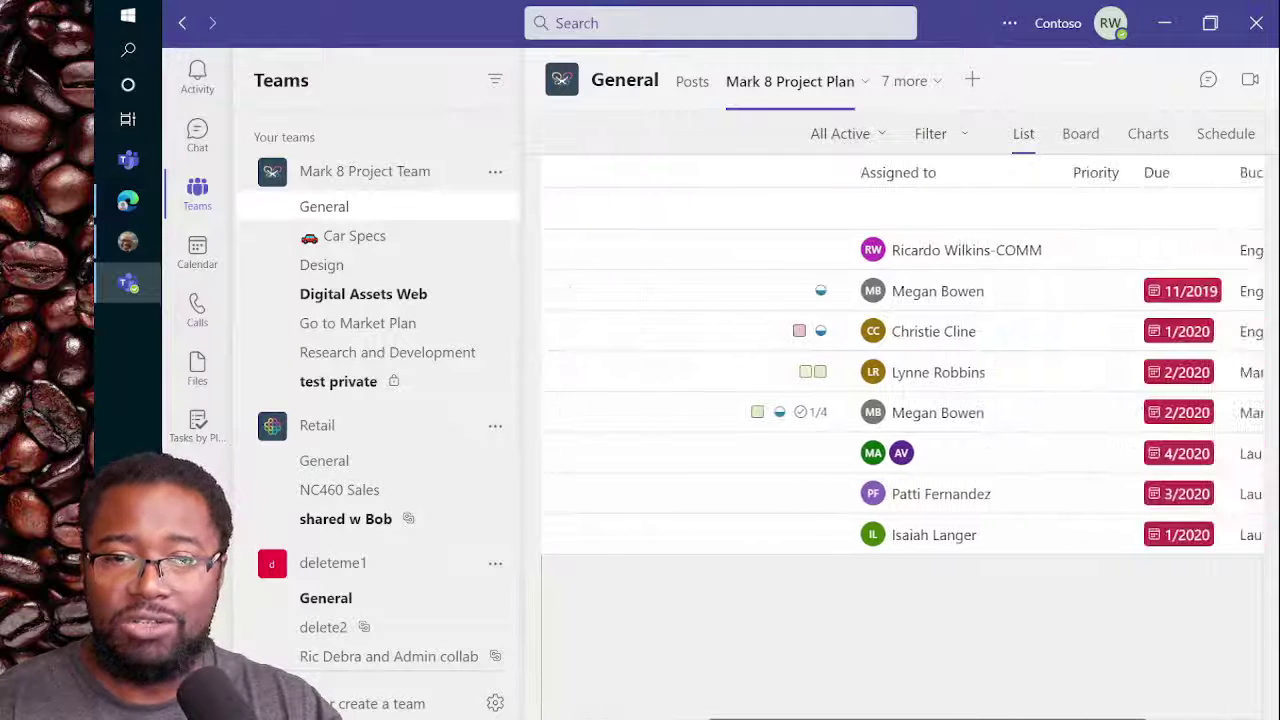
{"action": "scroll", "coordinate": [1025, 180], "scroll_direction": "left", "scroll_amount": 5}
{"action": "left_click", "coordinate": [1078, 135]}
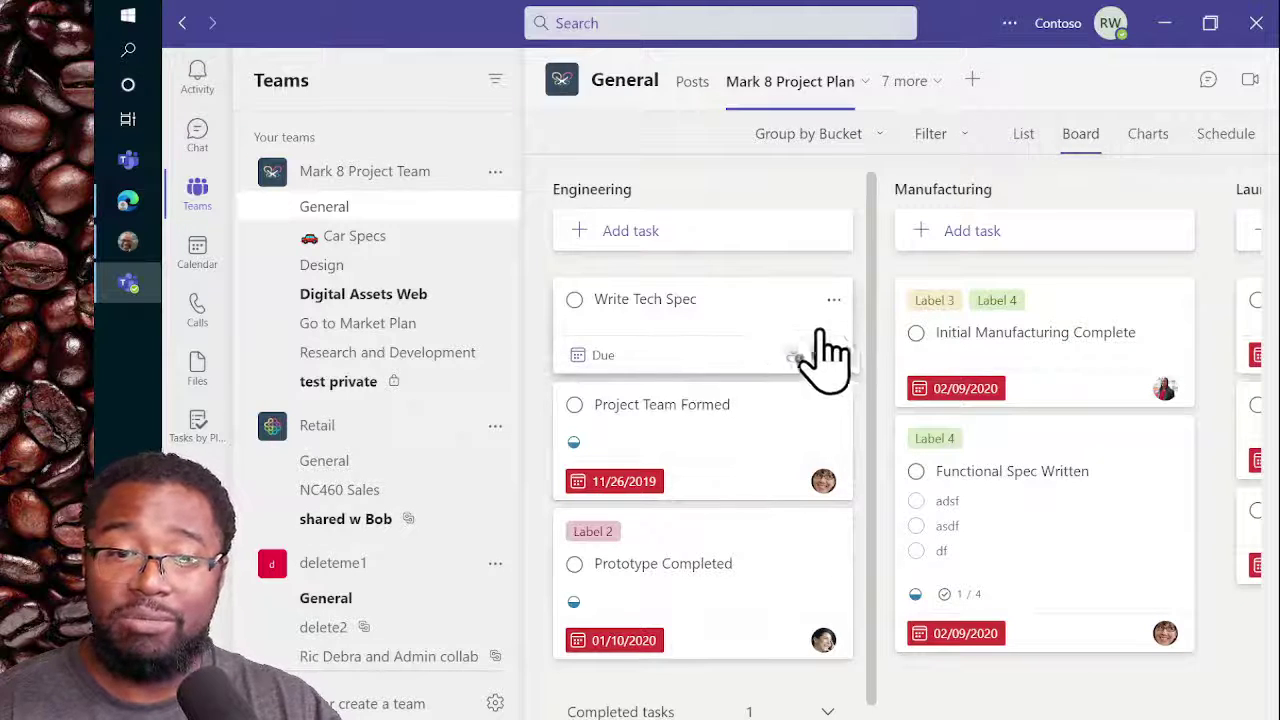
{"action": "mouse_move", "coordinate": [823, 354]}
{"action": "left_mouse_down"}
{"action": "mouse_move", "coordinate": [1034, 329]}
{"action": "mouse_move", "coordinate": [630, 292]}
{"action": "mouse_move", "coordinate": [828, 378]}
{"action": "left_mouse_up"}
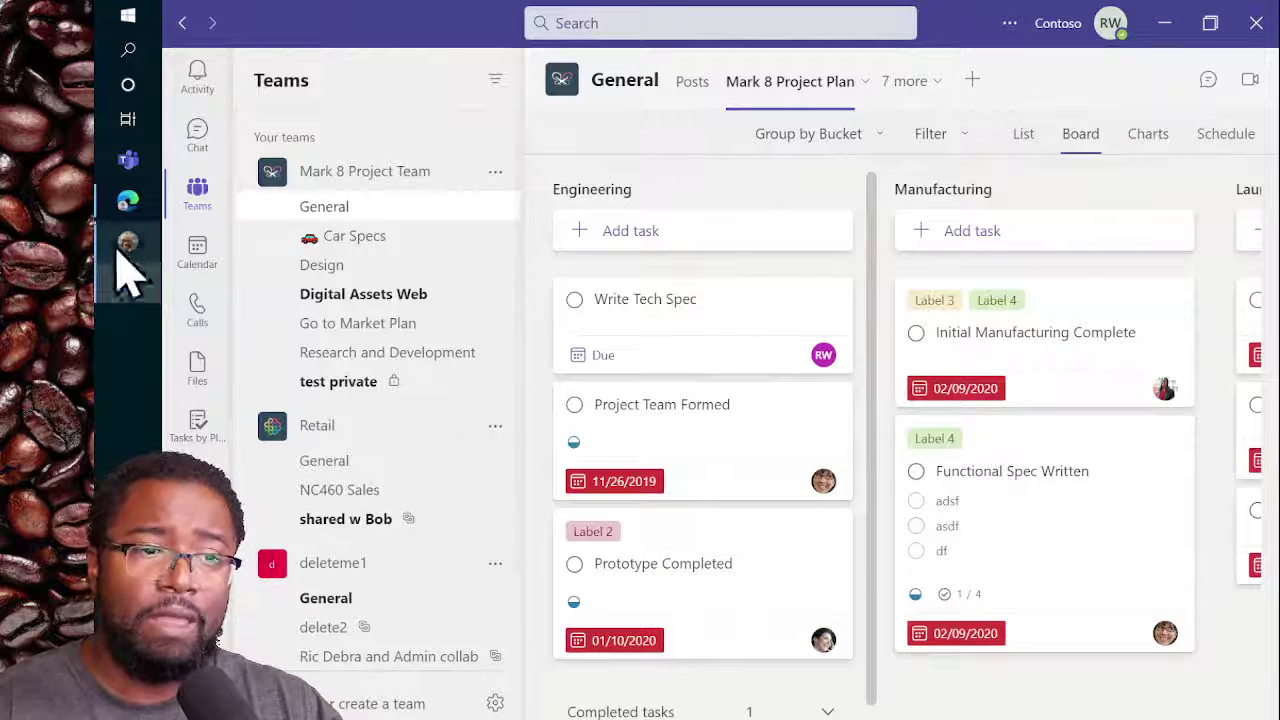
Step: Return to the browser, close the Teams launcher page, and view the Mark 8 Project Plan as charts and as a board
{"action": "left_click", "coordinate": [126, 203]}
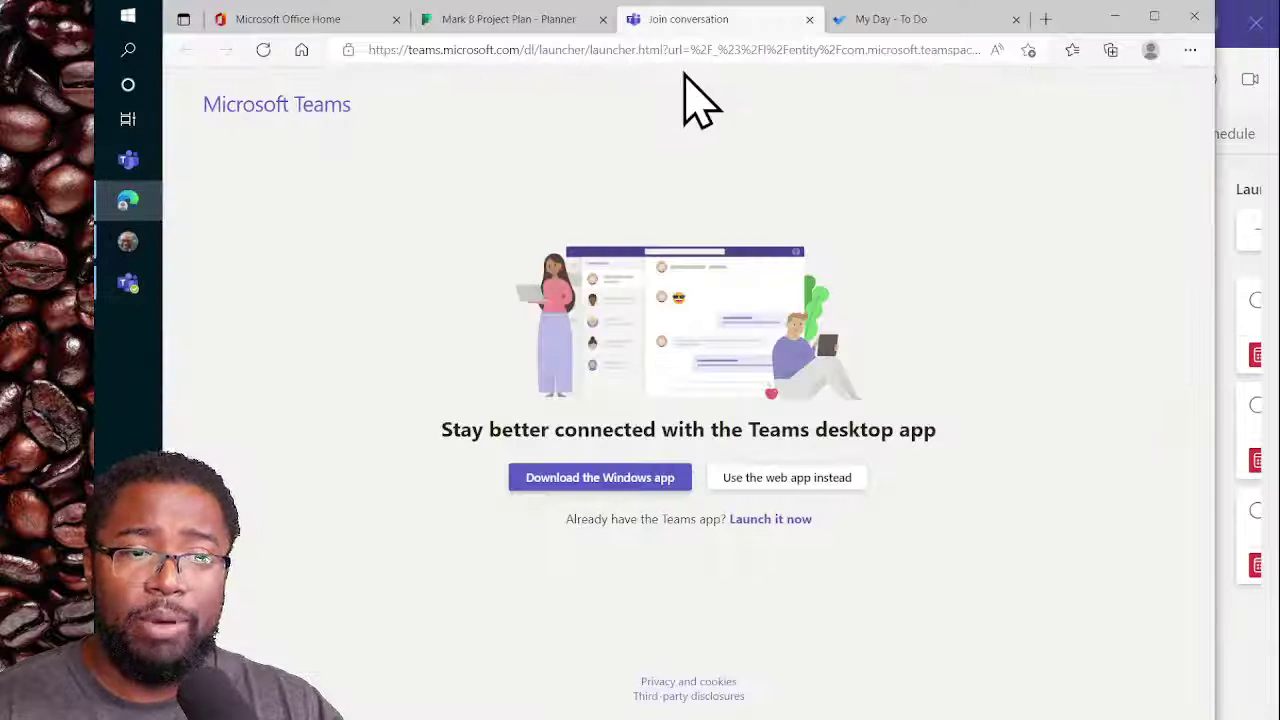
{"action": "left_click", "coordinate": [809, 20]}
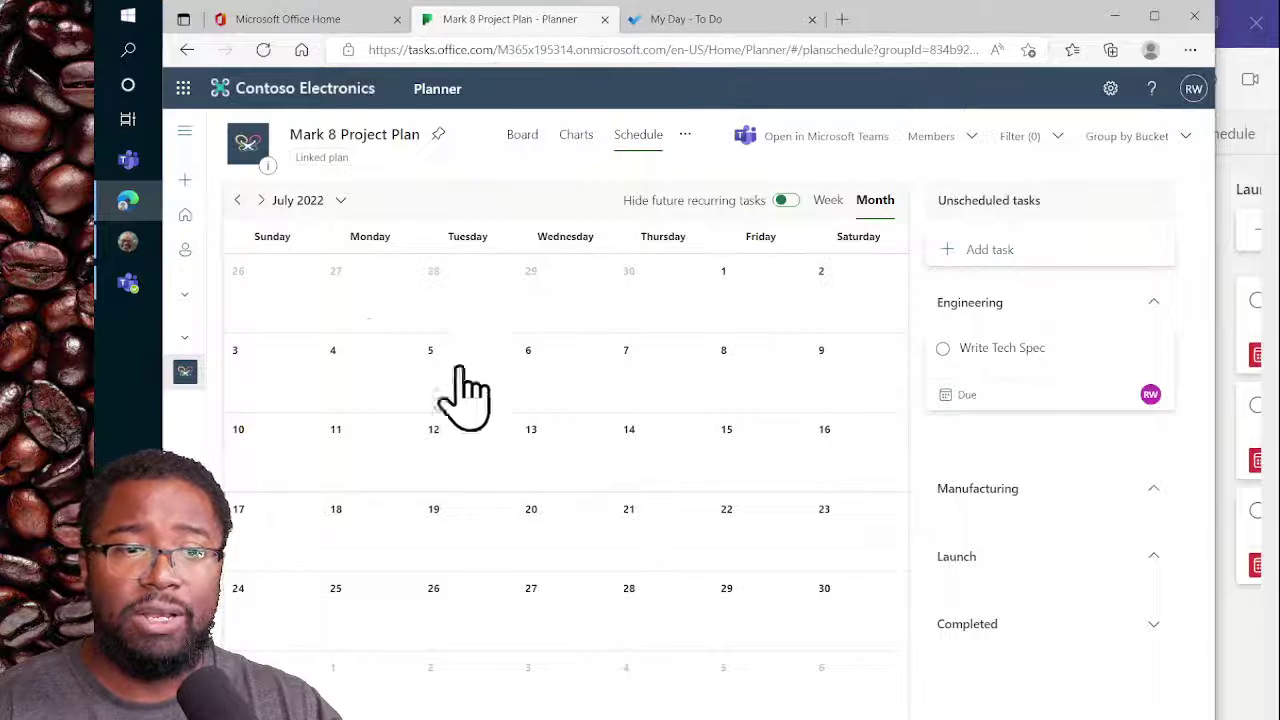
{"action": "left_click", "coordinate": [183, 88]}
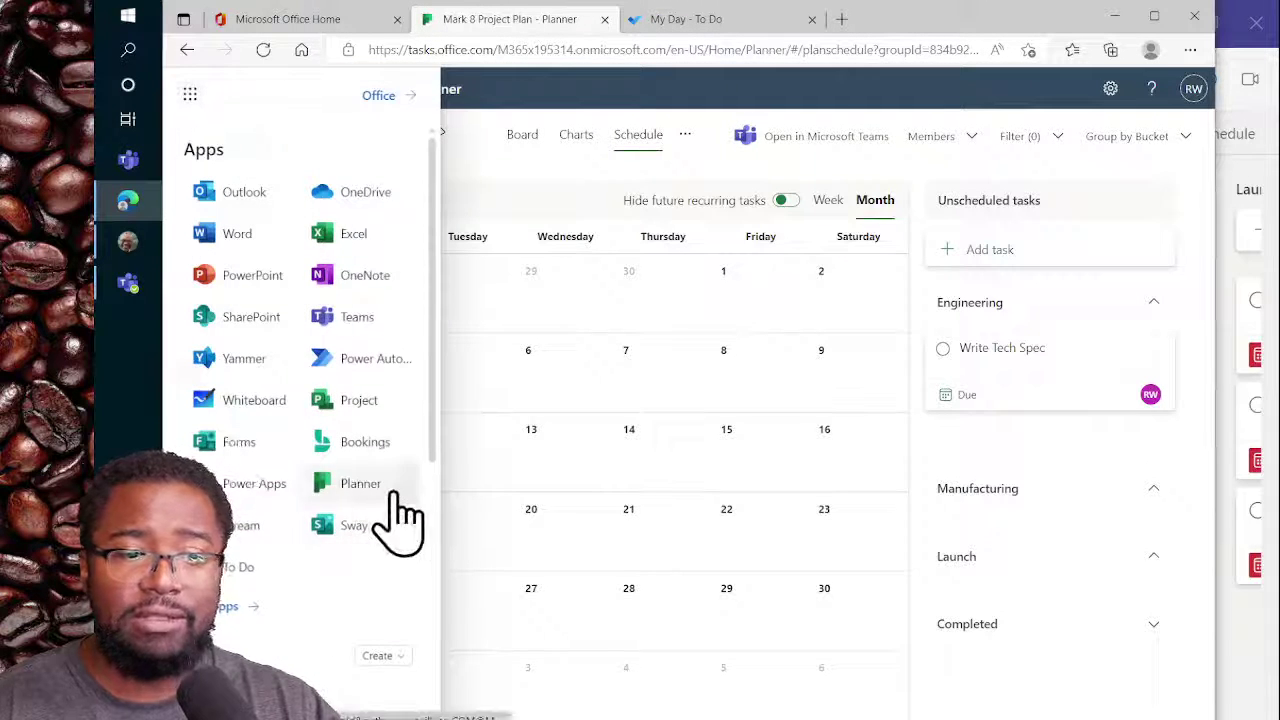
{"action": "left_click", "coordinate": [965, 200]}
{"action": "left_click", "coordinate": [590, 143]}
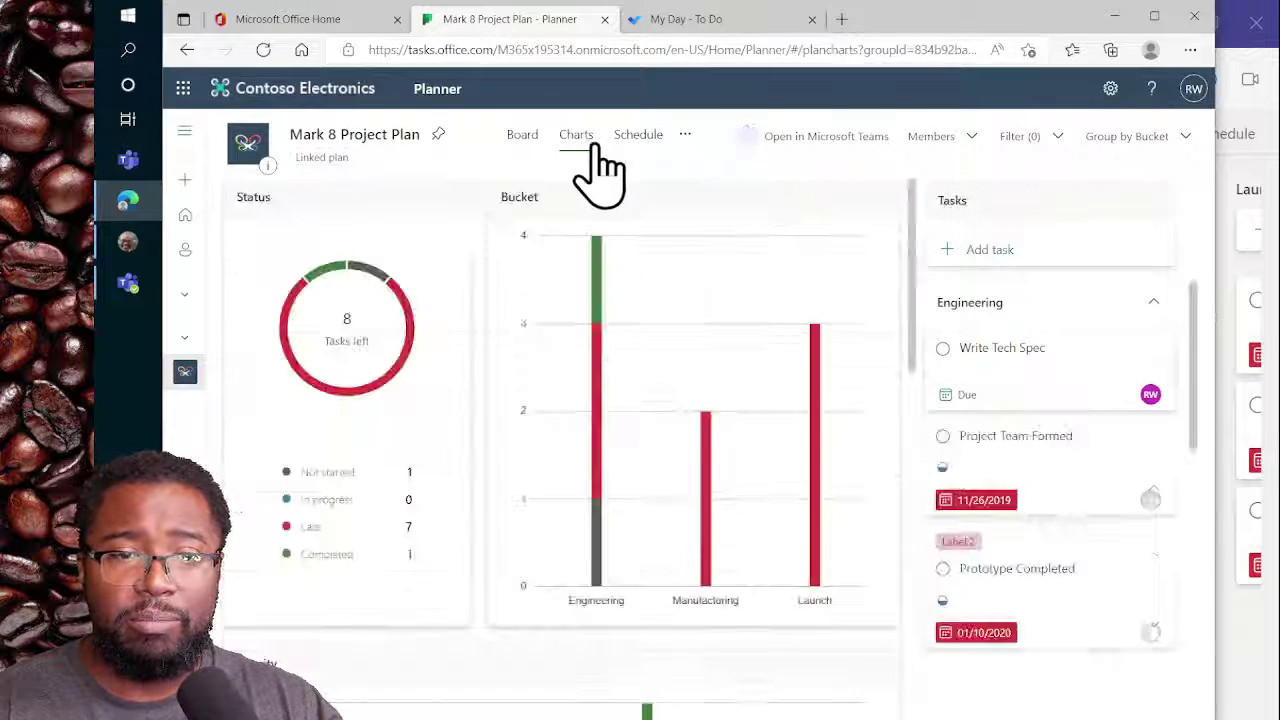
{"action": "left_click", "coordinate": [522, 137]}
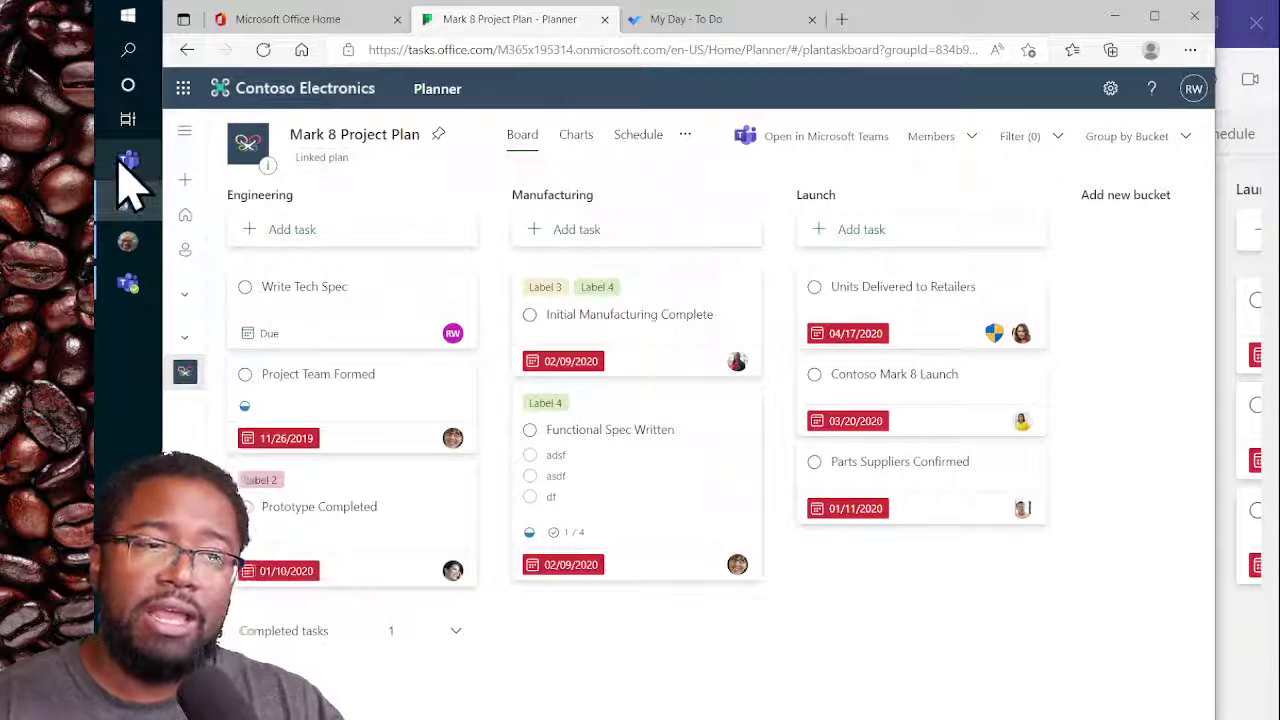
Step: Switch to Microsoft Teams and open the Tasks by Planner and To Do app
{"action": "left_click", "coordinate": [125, 320]}
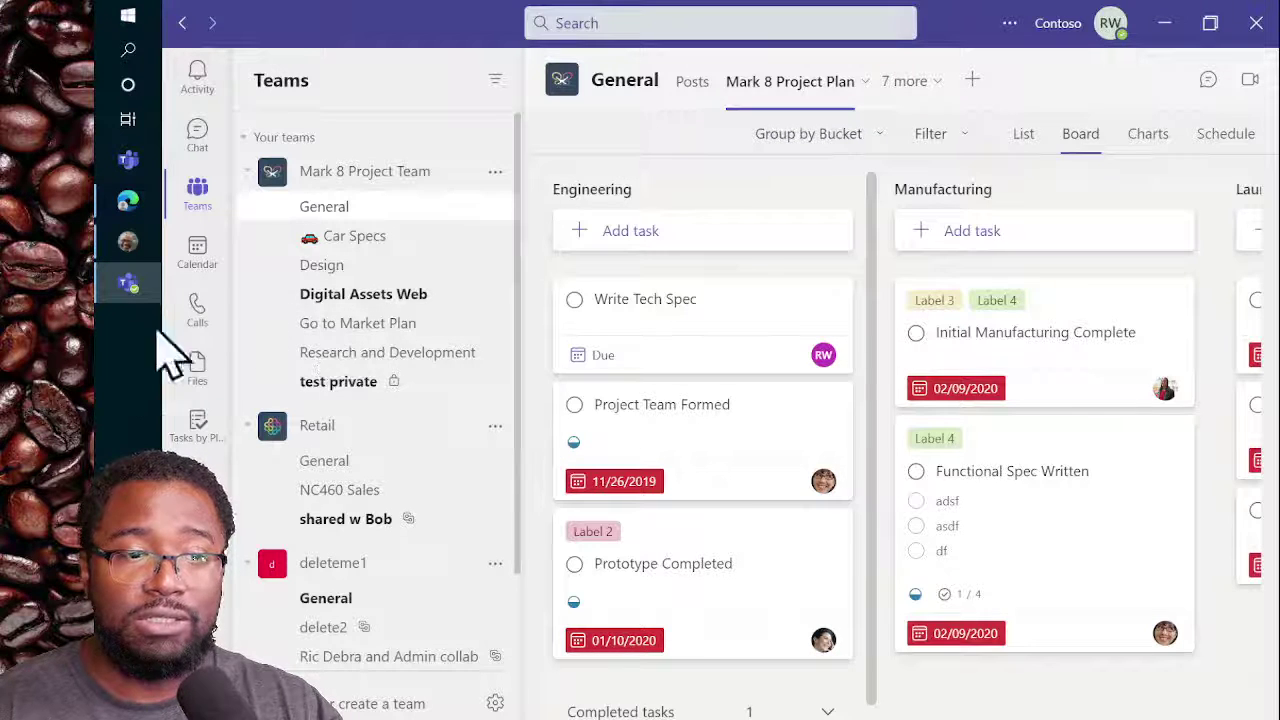
{"action": "left_click", "coordinate": [197, 425]}
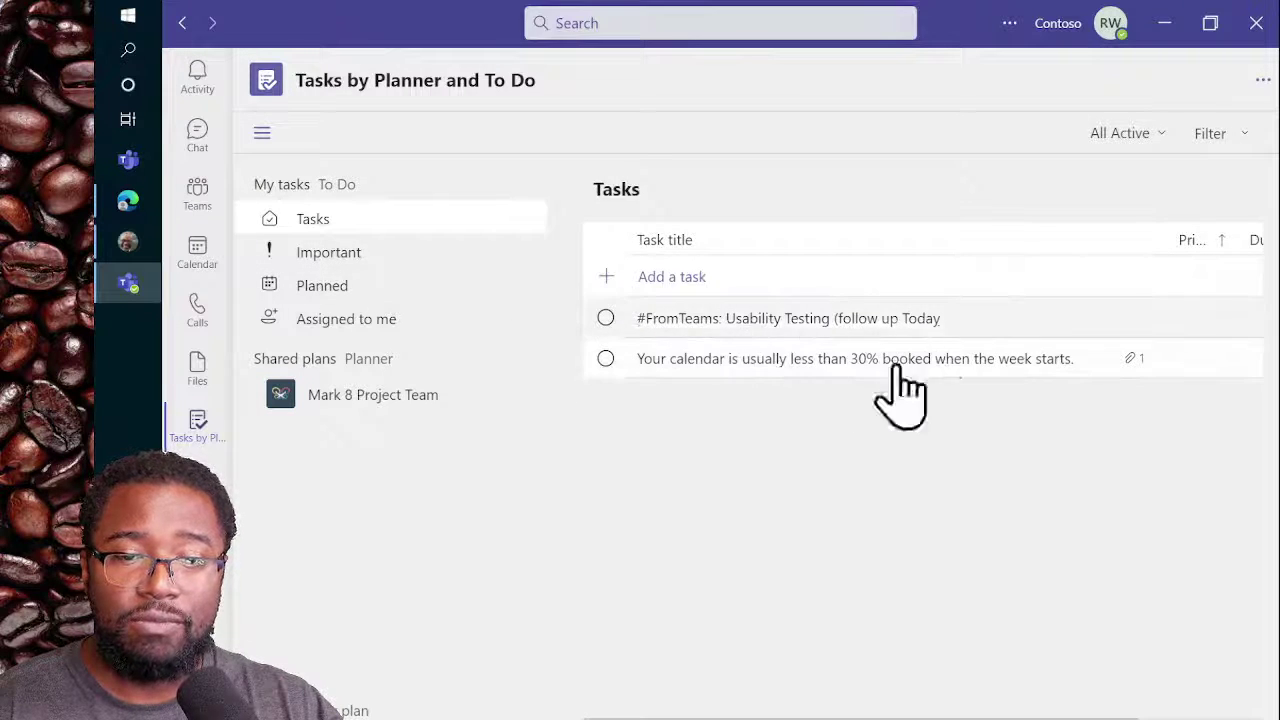
Step: Switch to the browser, show the list of apps on the Office home page, and open To Do's My Day
{"action": "mouse_move", "coordinate": [143, 220]}
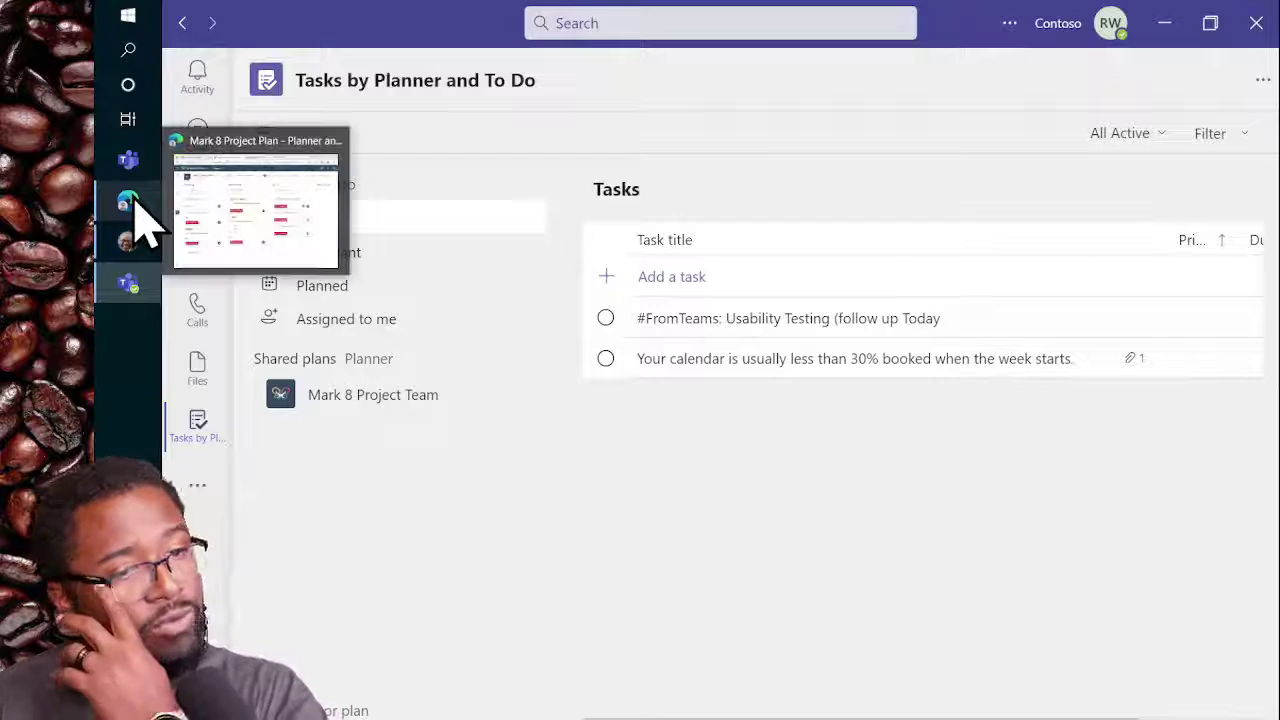
{"action": "left_click", "coordinate": [200, 212]}
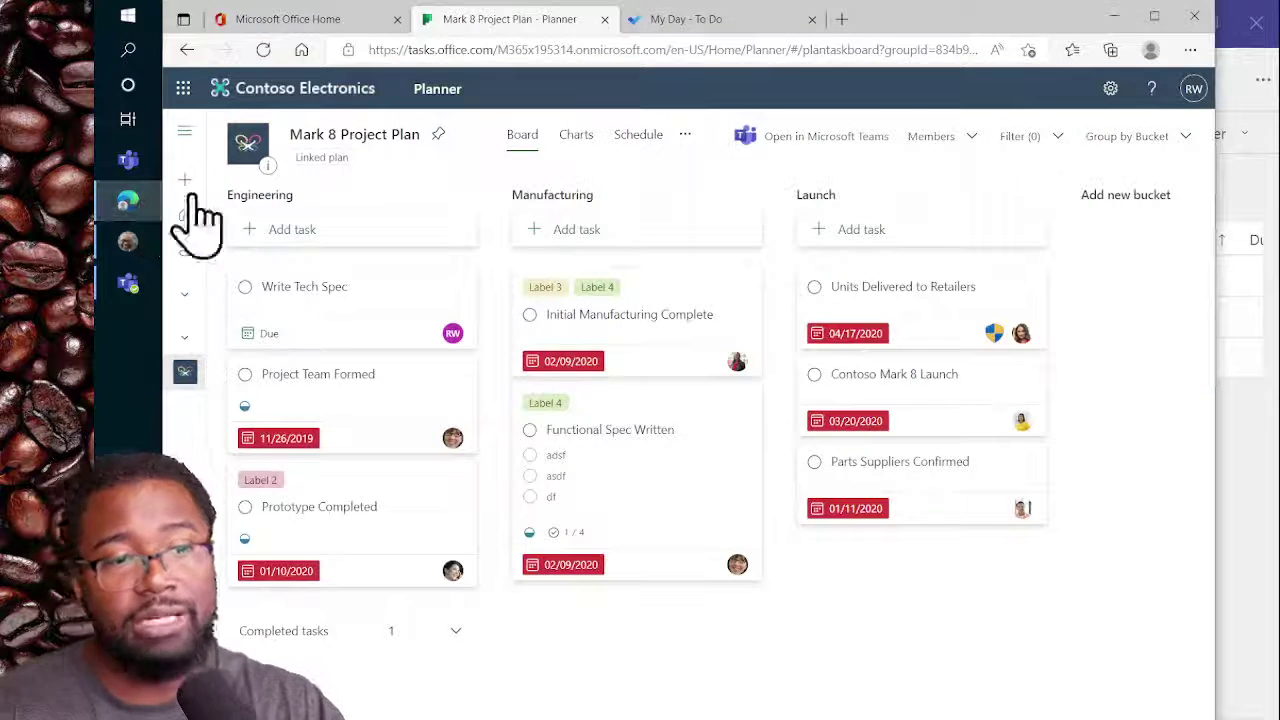
{"action": "left_click", "coordinate": [300, 19]}
{"action": "left_click", "coordinate": [199, 94]}
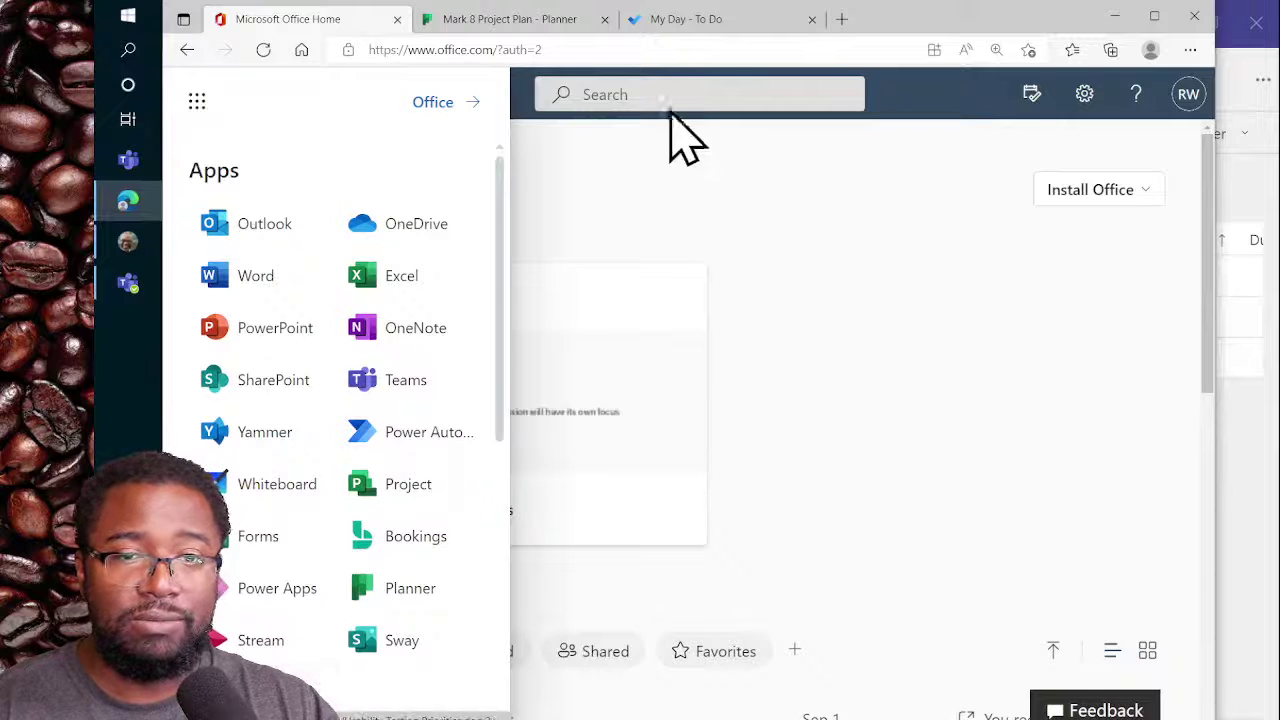
{"action": "left_click", "coordinate": [690, 20]}
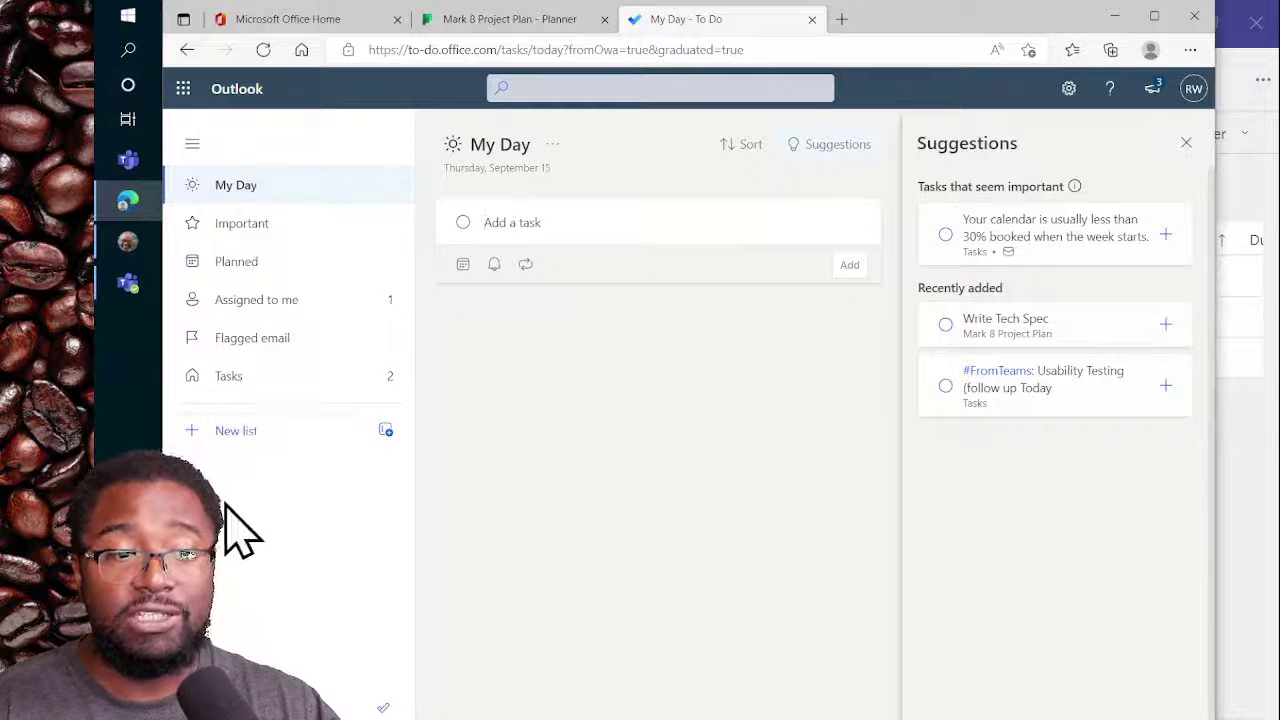
Step: Look through the Tasks, Flagged email, Assigned to me, Planned and Important lists in To Do, and return to My Day
{"action": "left_click", "coordinate": [290, 383]}
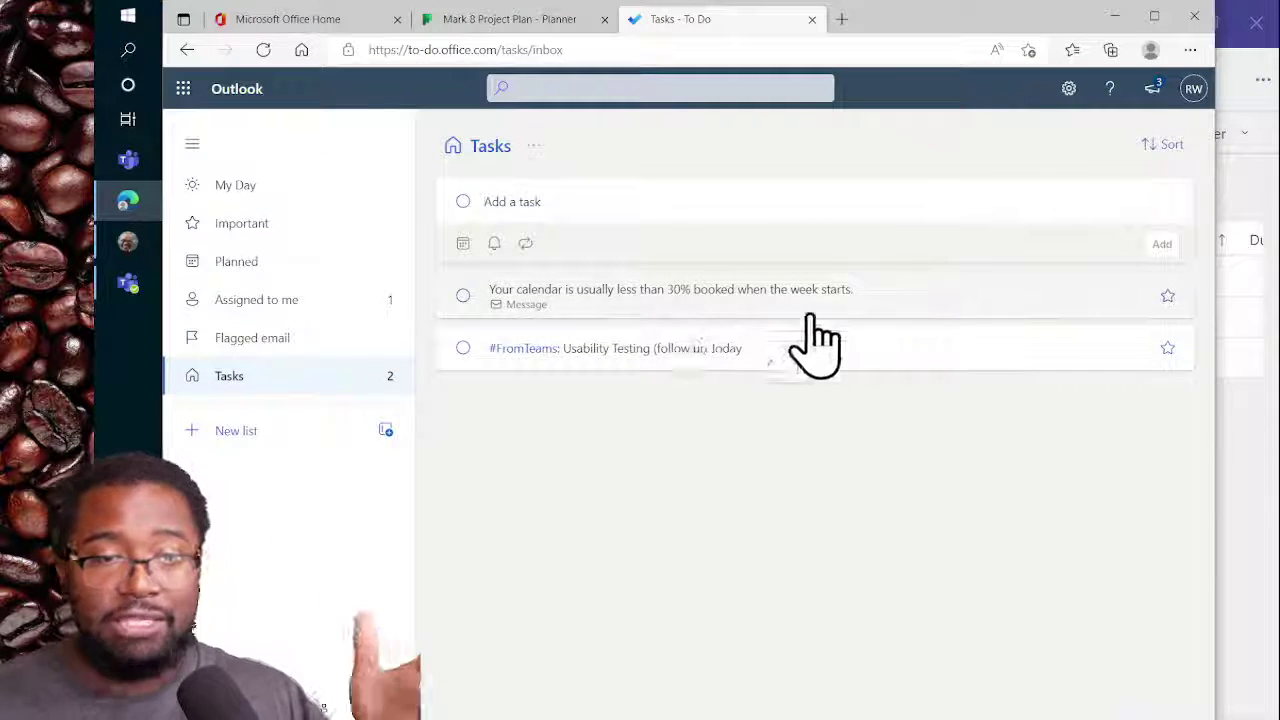
{"action": "left_click", "coordinate": [281, 348]}
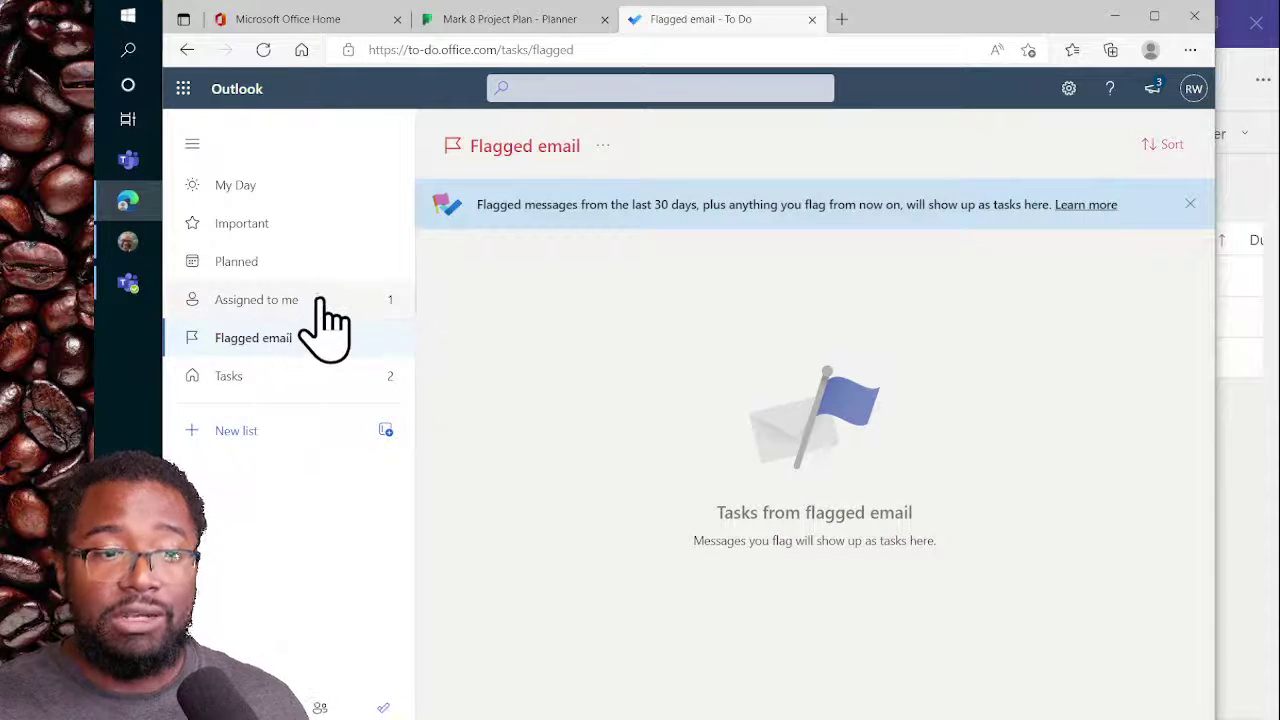
{"action": "left_click", "coordinate": [312, 302]}
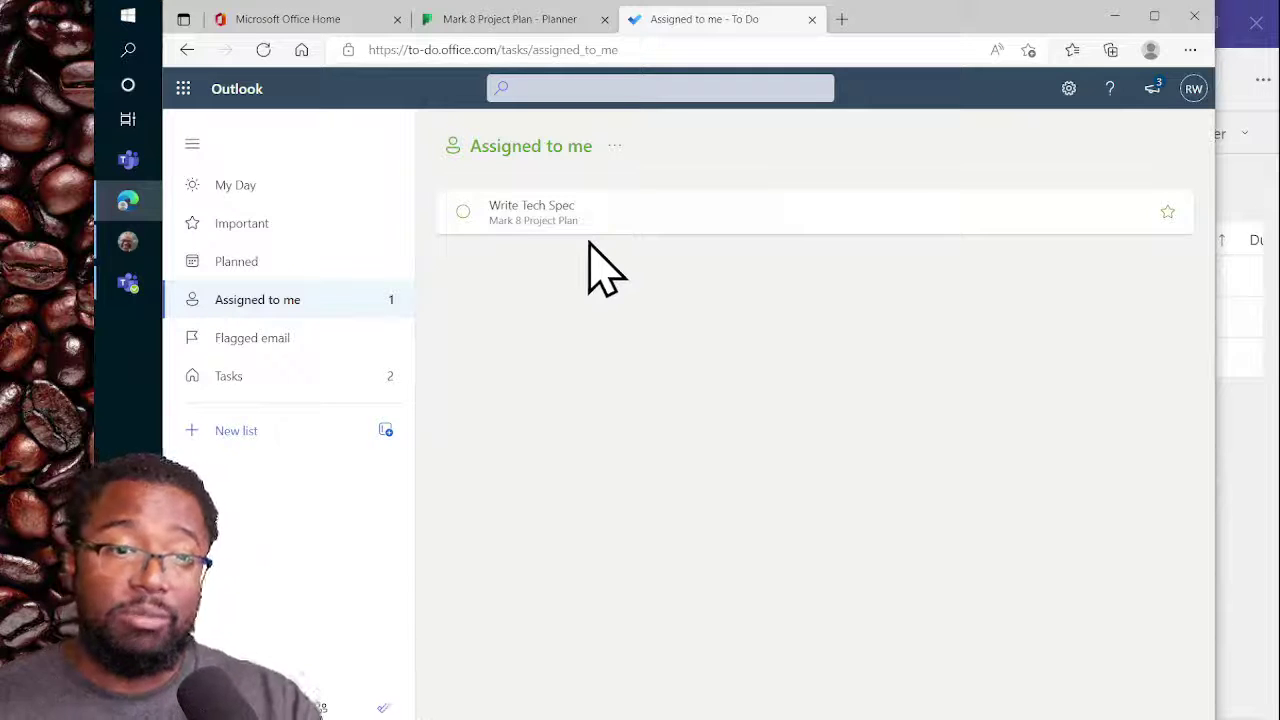
{"action": "left_click", "coordinate": [298, 260]}
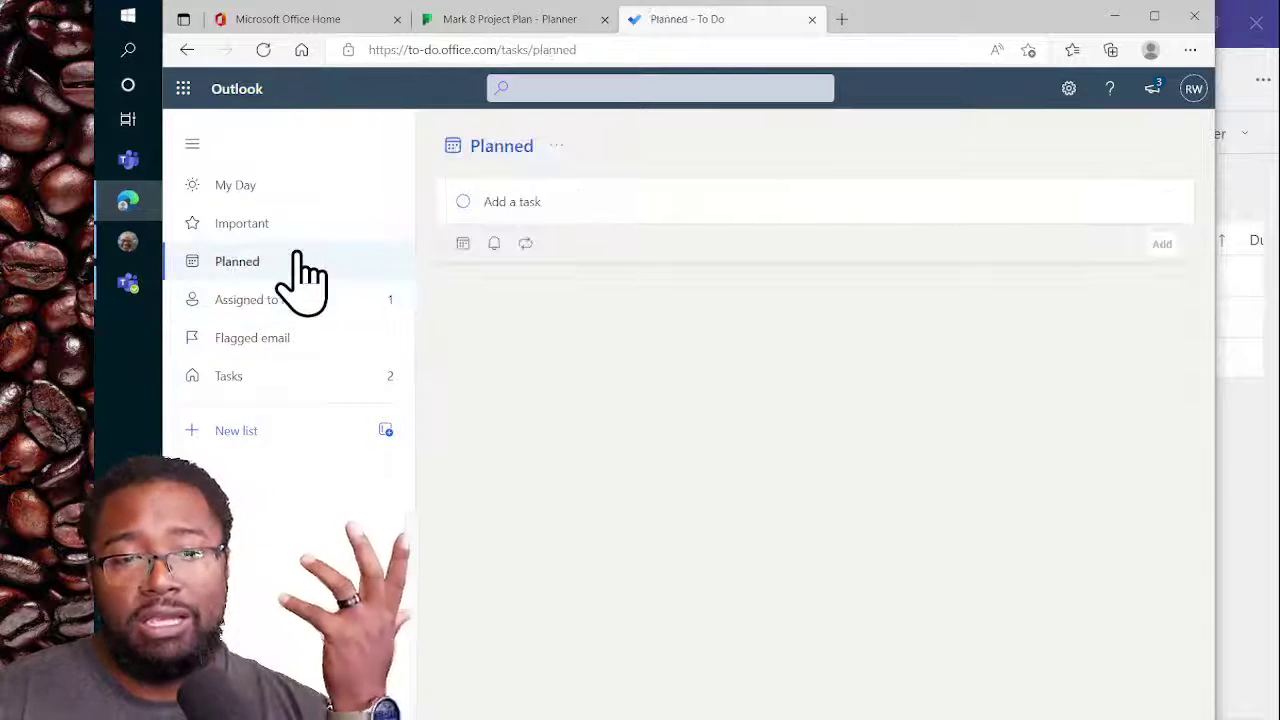
{"action": "left_click", "coordinate": [309, 226]}
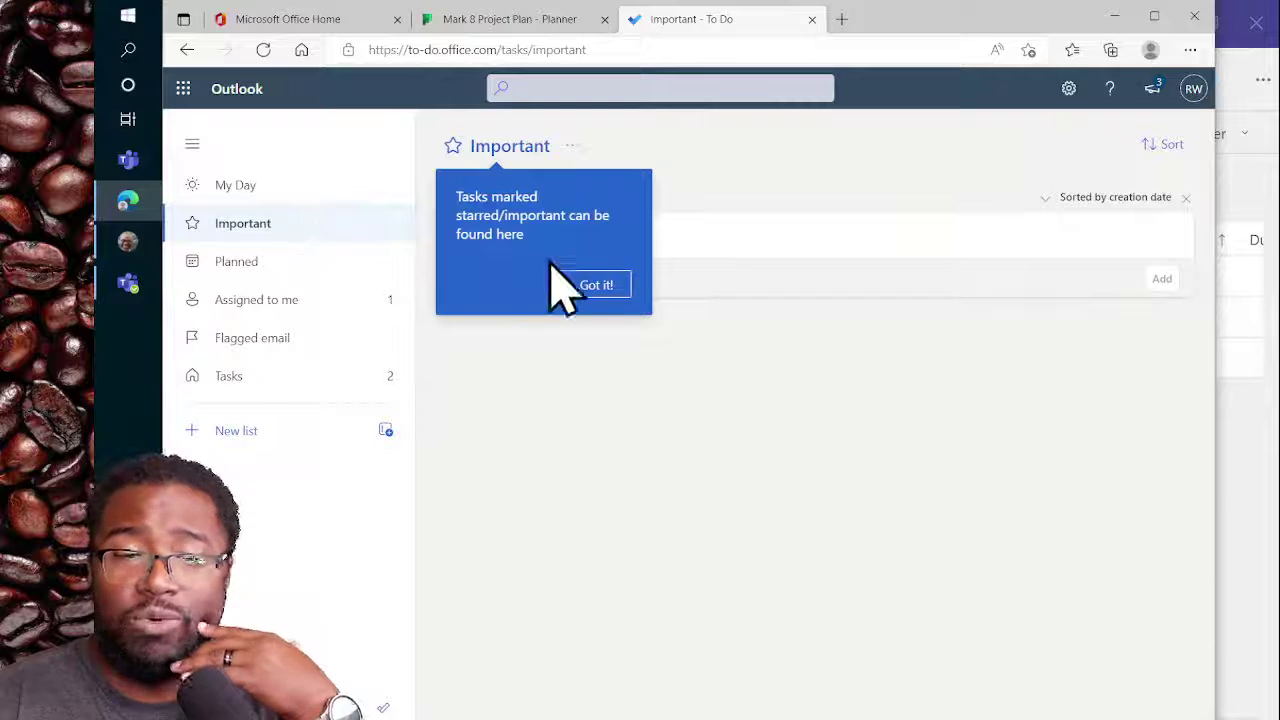
{"action": "left_click", "coordinate": [592, 286]}
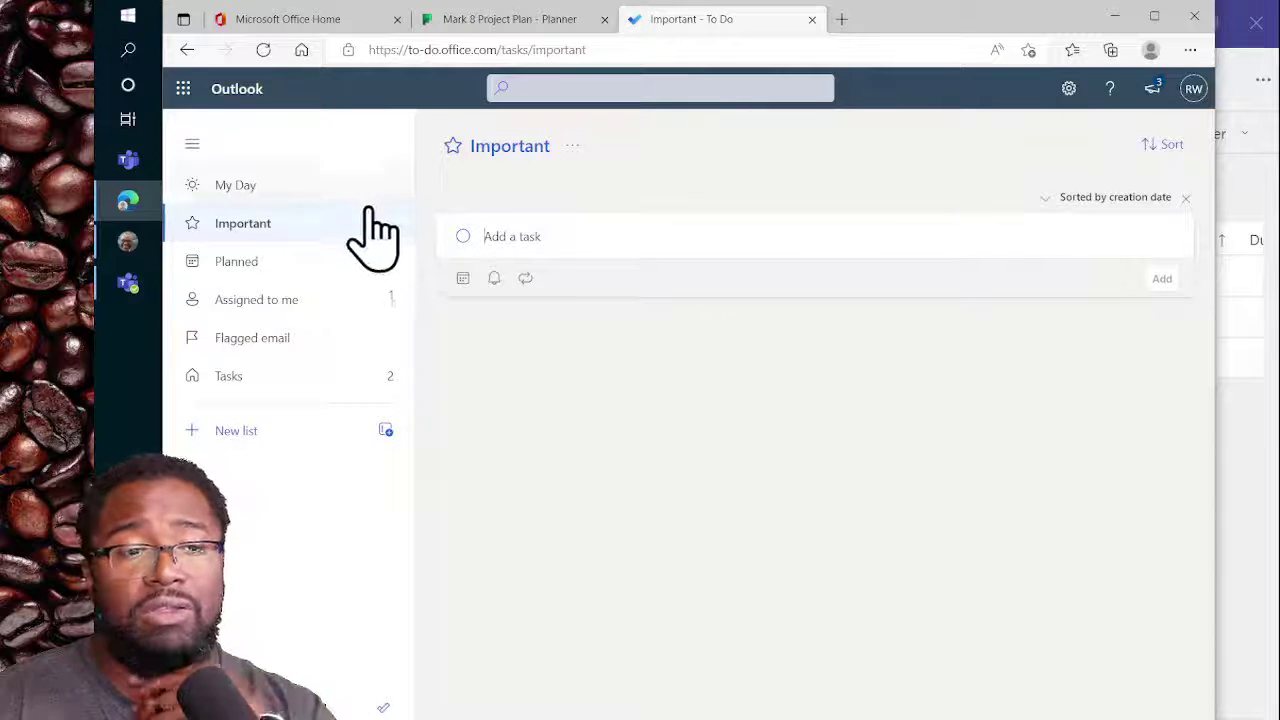
{"action": "left_click", "coordinate": [262, 188]}
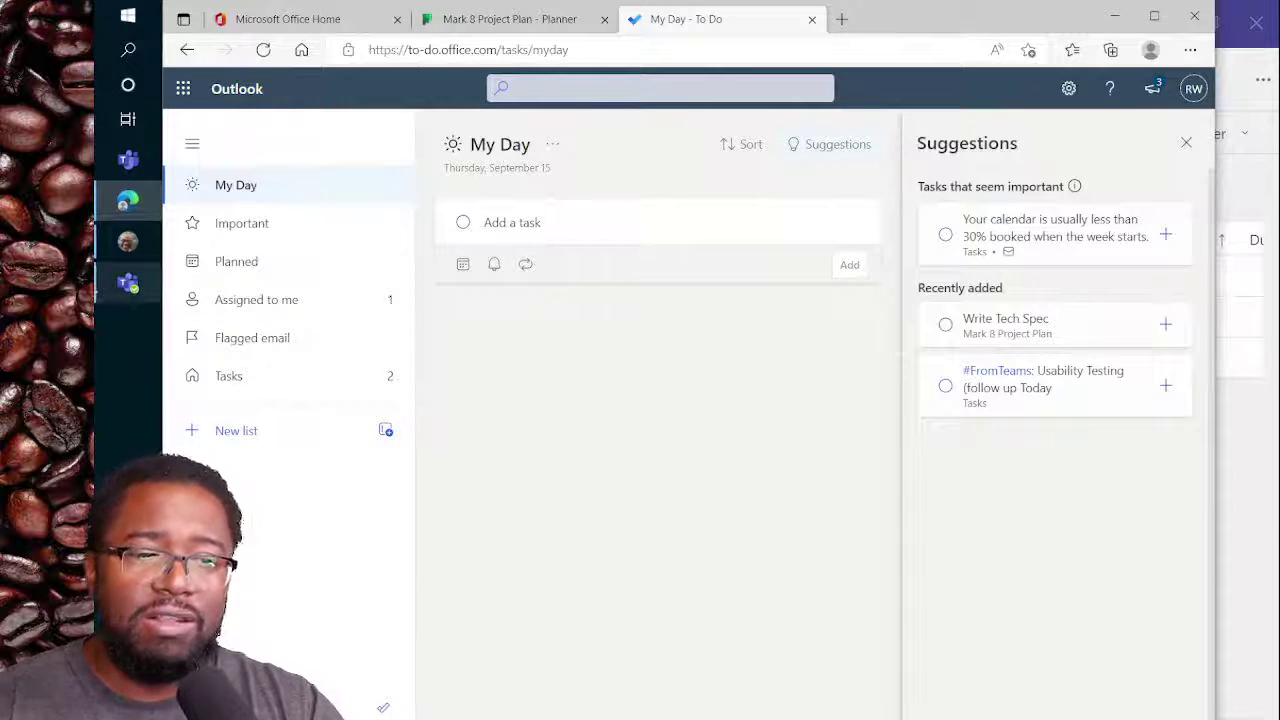
Step: Switch to Teams, examine the details and available options of the "Your calendar is usually less than 30% booked" task, and close it
{"action": "left_click", "coordinate": [118, 288]}
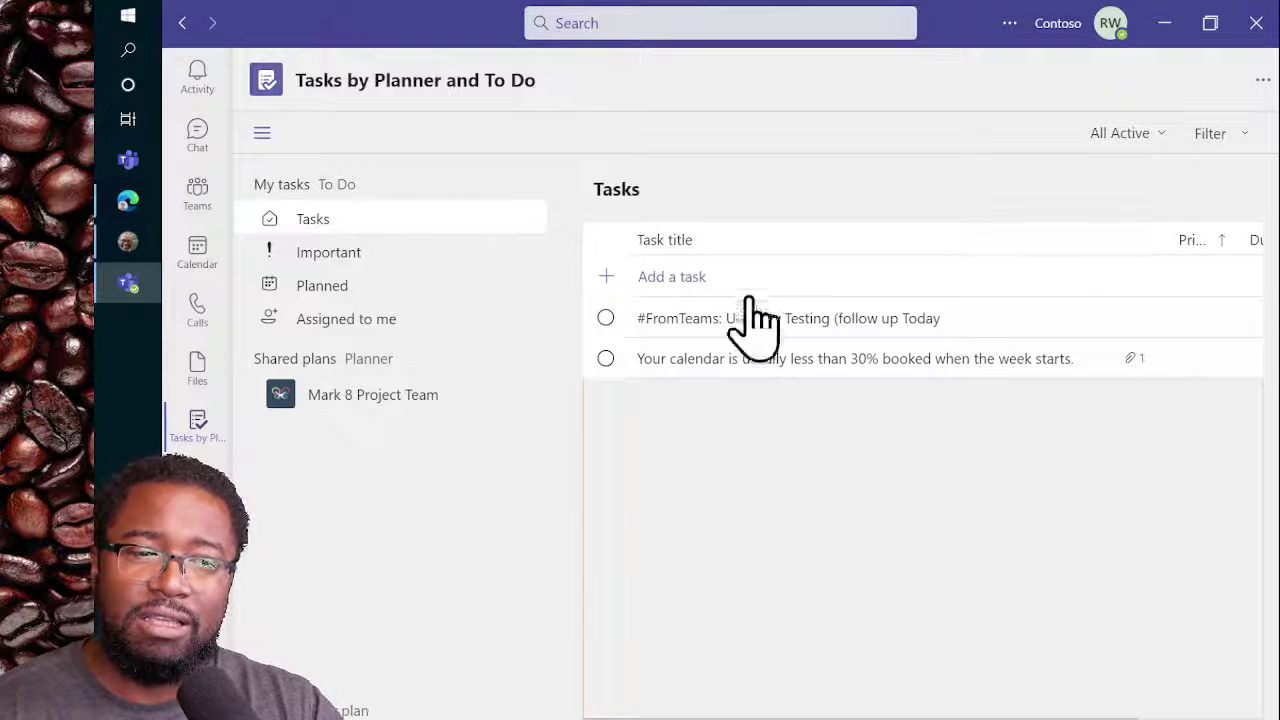
{"action": "left_click", "coordinate": [910, 358]}
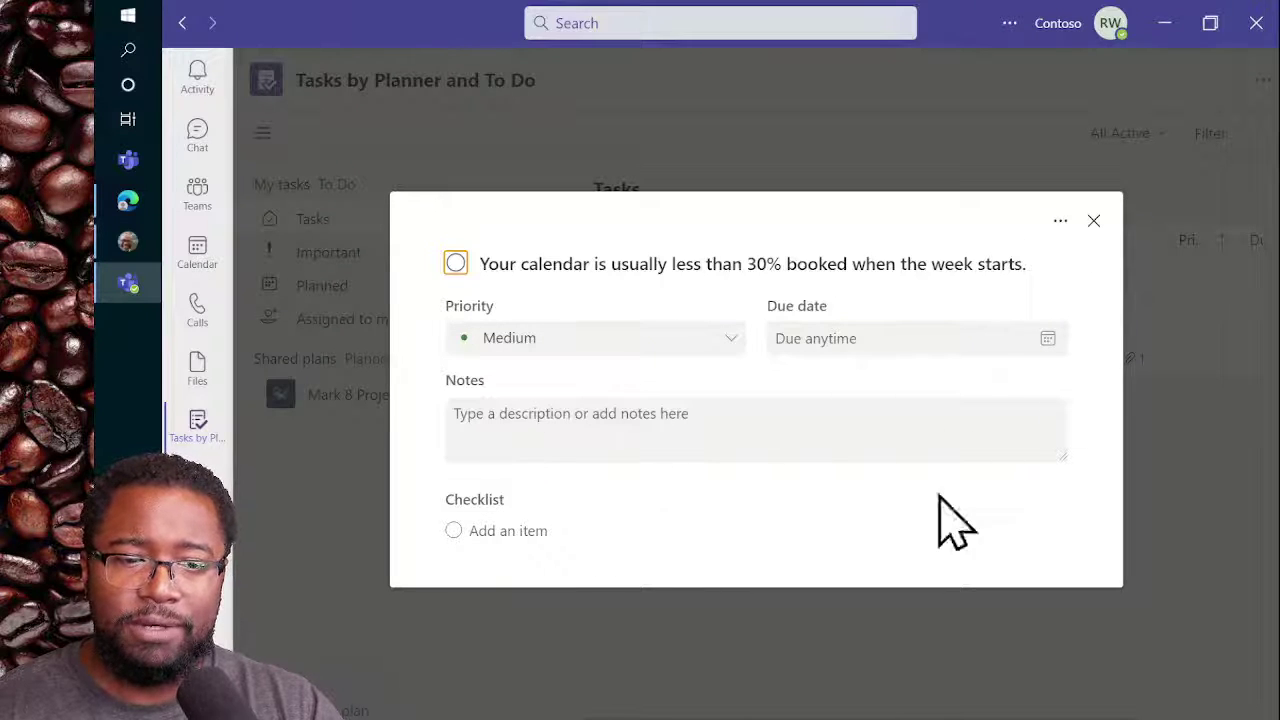
{"action": "left_click", "coordinate": [1062, 224]}
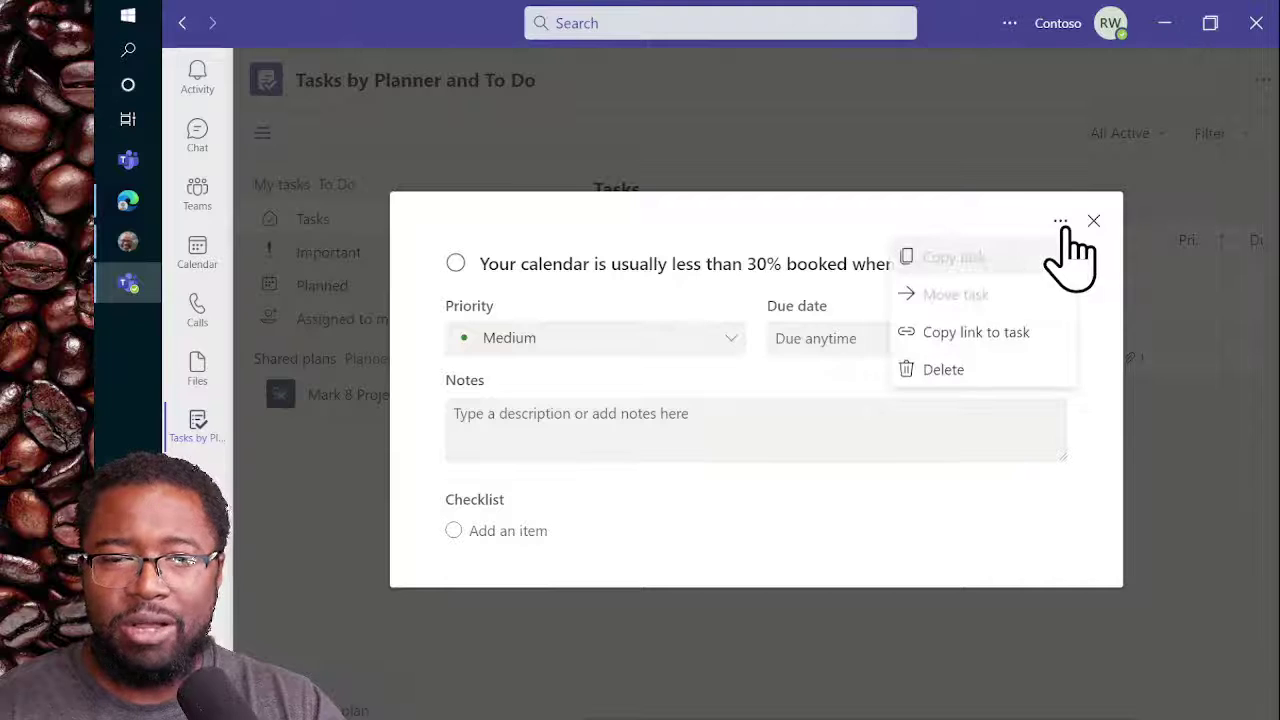
{"action": "key", "text": "Escape"}
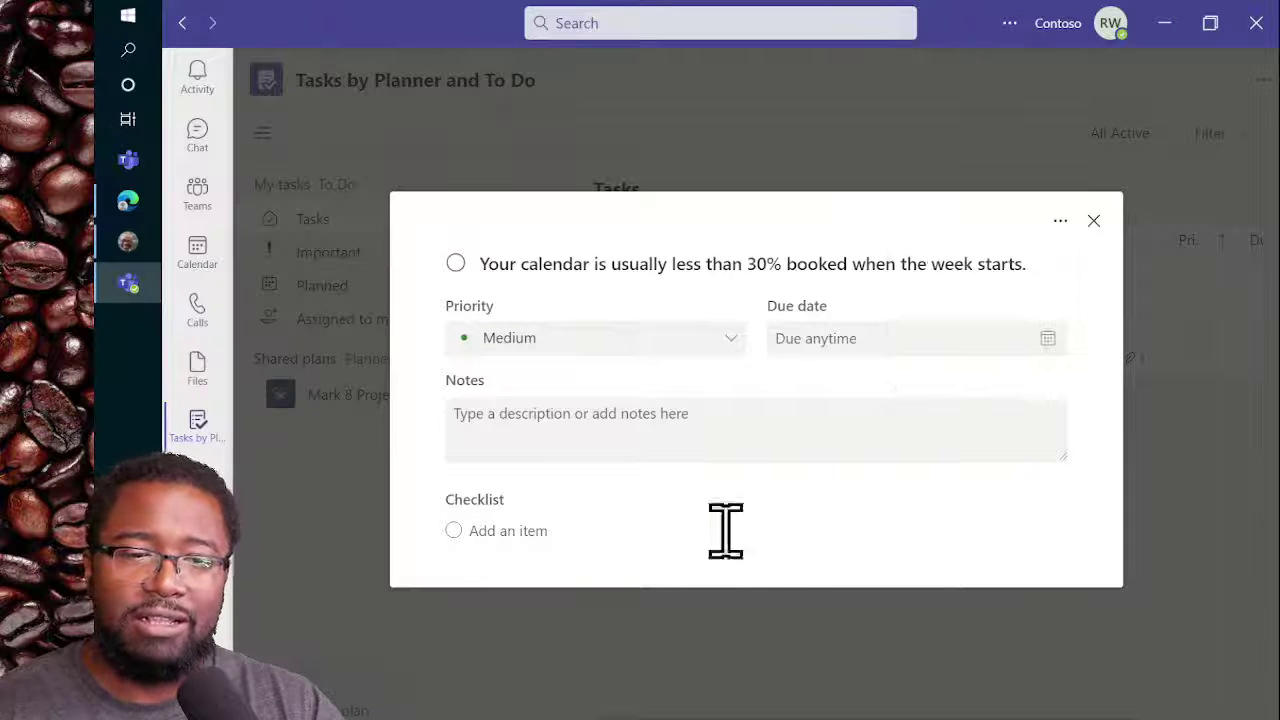
{"action": "left_click", "coordinate": [1095, 222]}
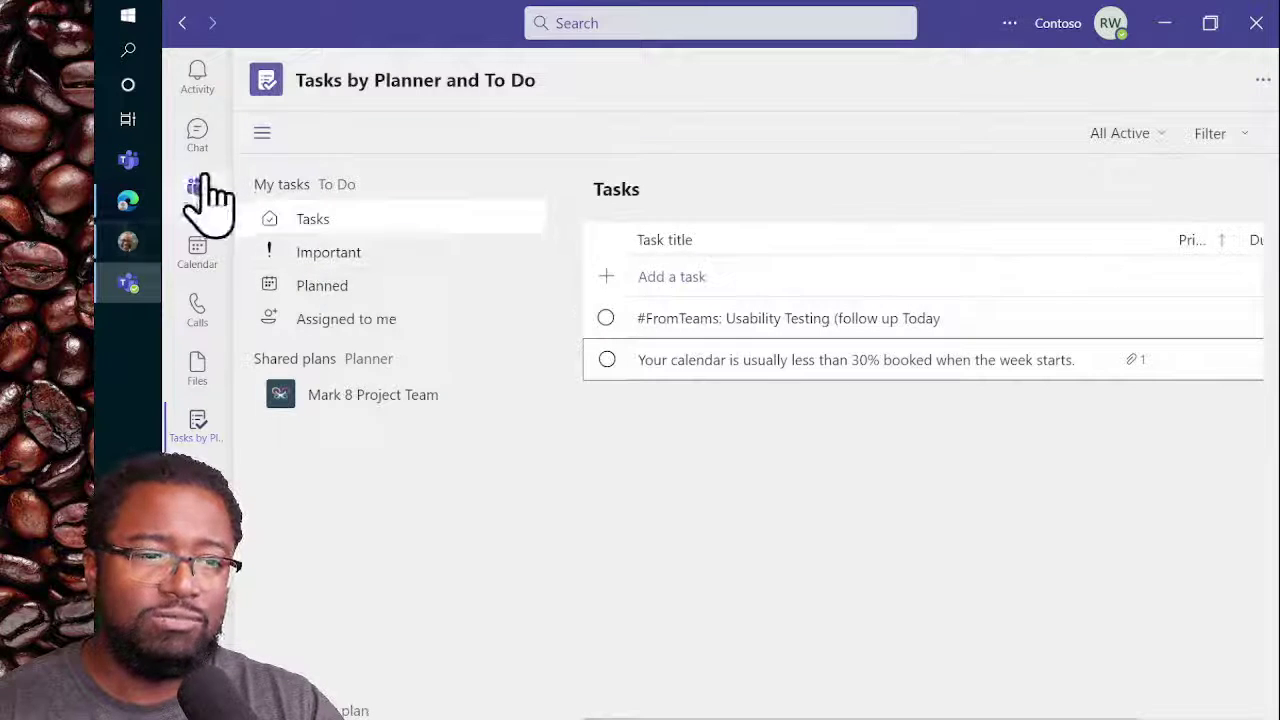
Step: Return to To Do in the browser and examine the details of the suggested "Your calendar is usually less than 30% booked" task
{"action": "left_click", "coordinate": [128, 201]}
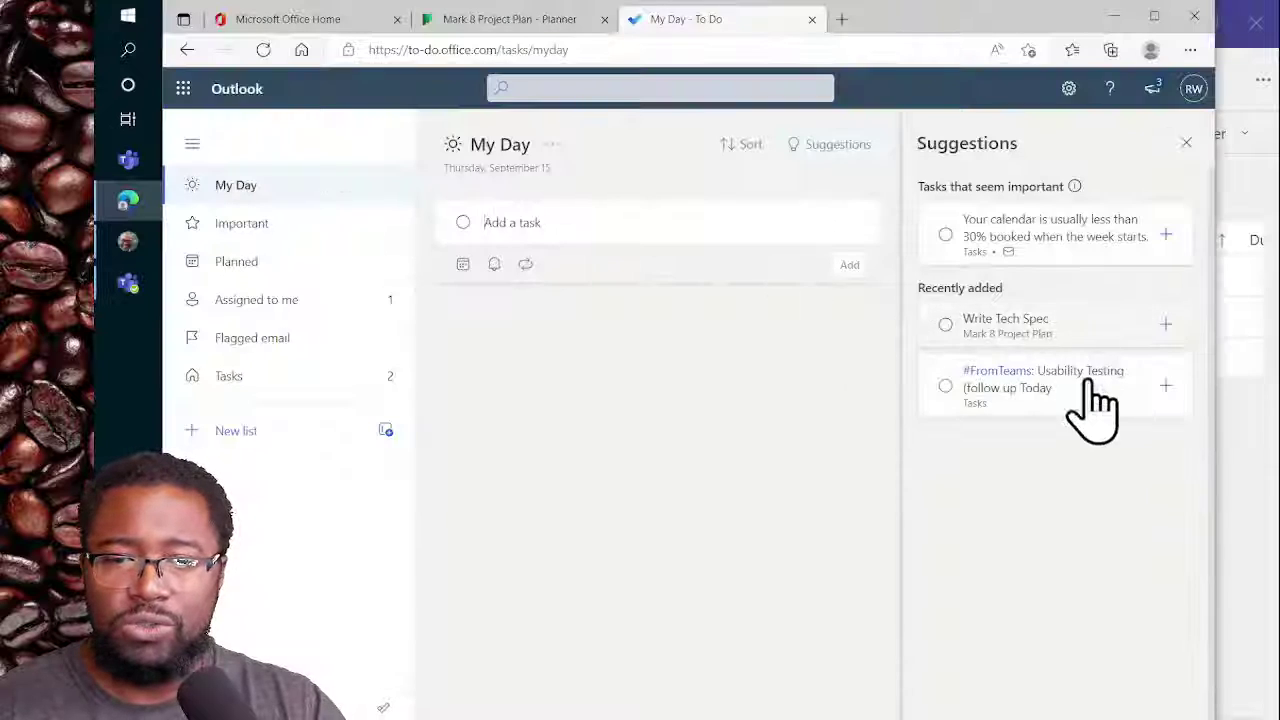
{"action": "left_click", "coordinate": [1055, 235]}
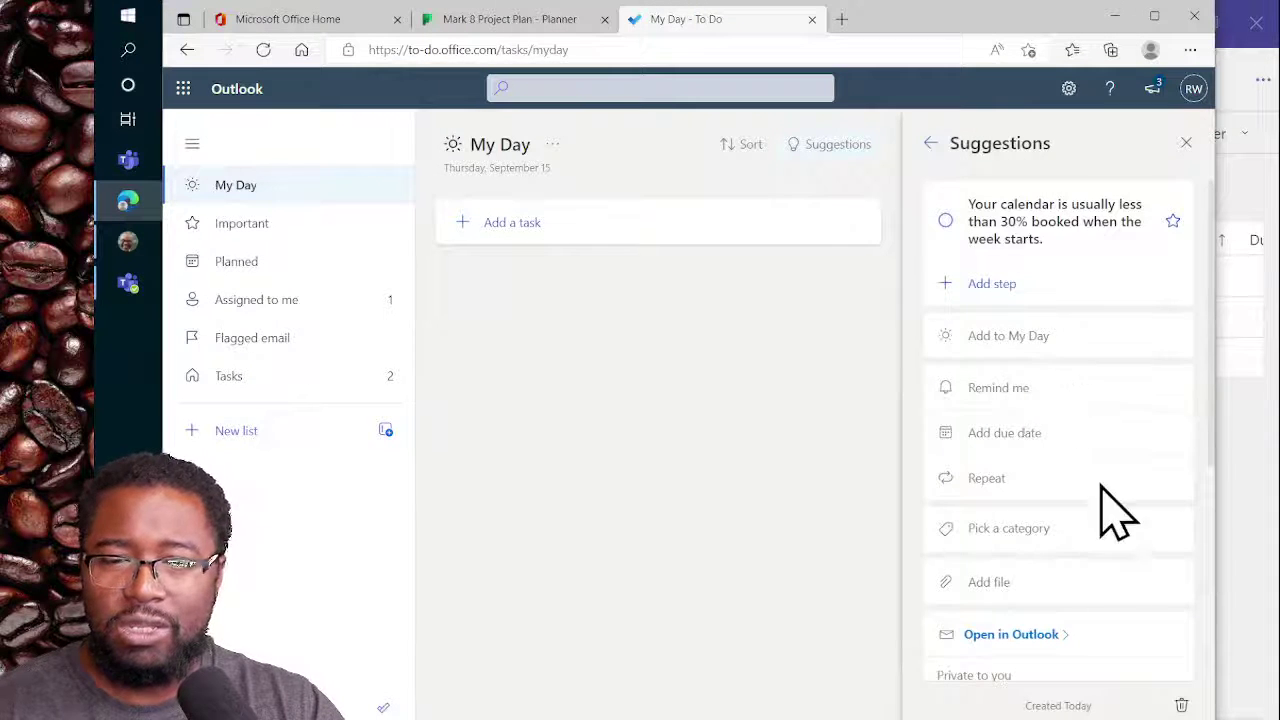
{"action": "scroll", "coordinate": [1075, 614], "scroll_direction": "down", "scroll_amount": 1}
{"action": "scroll", "coordinate": [1075, 614], "scroll_direction": "up", "scroll_amount": 1}
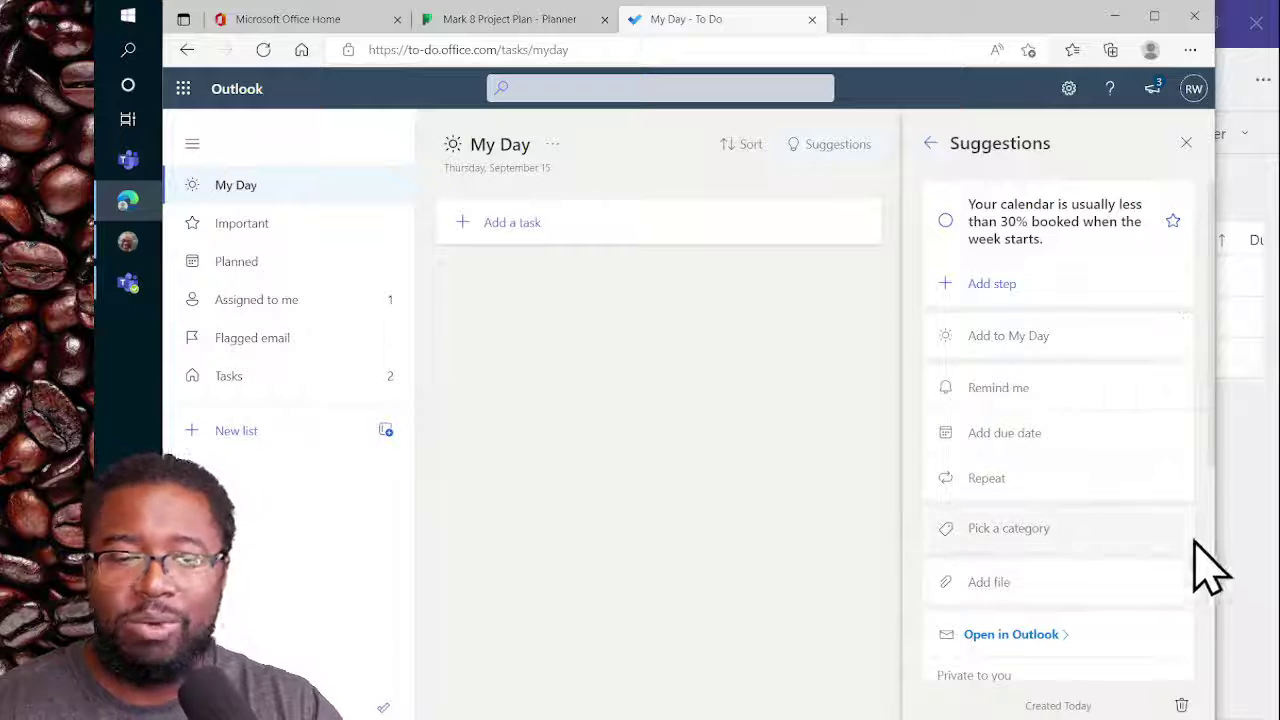
Step: Switch back to Microsoft Teams and open the chats
{"action": "left_click", "coordinate": [126, 286]}
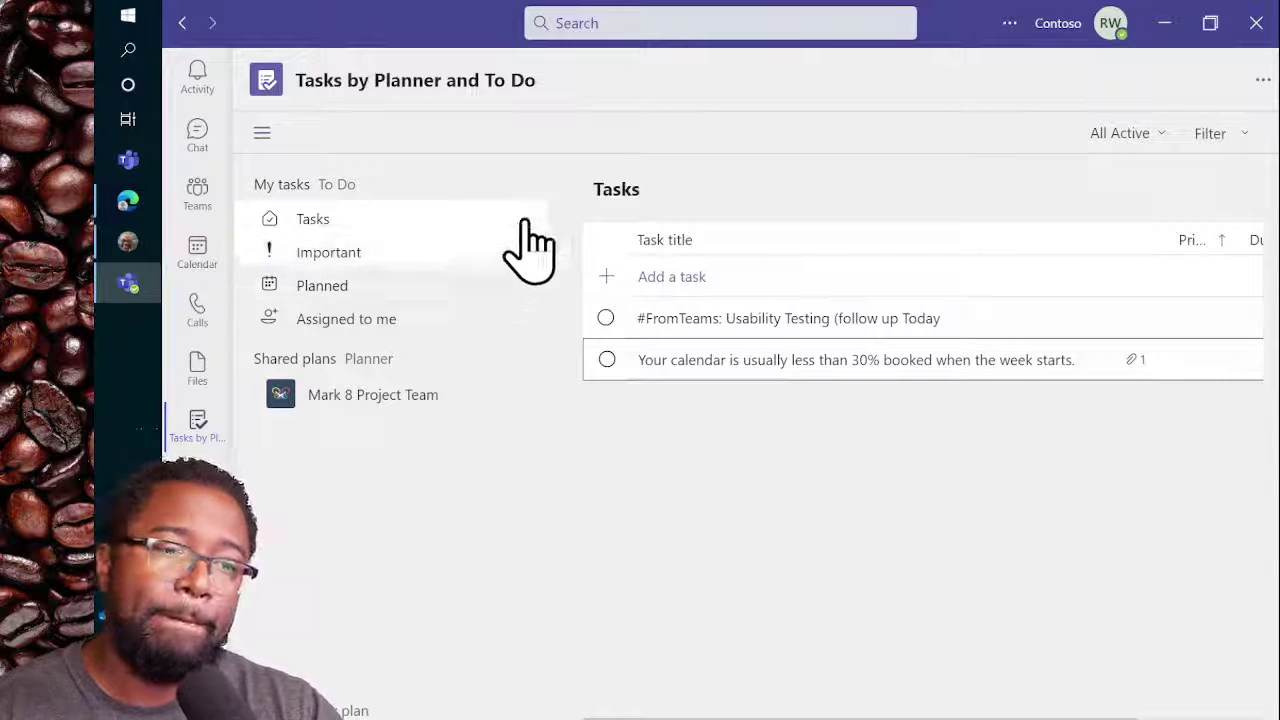
{"action": "left_click", "coordinate": [198, 200]}
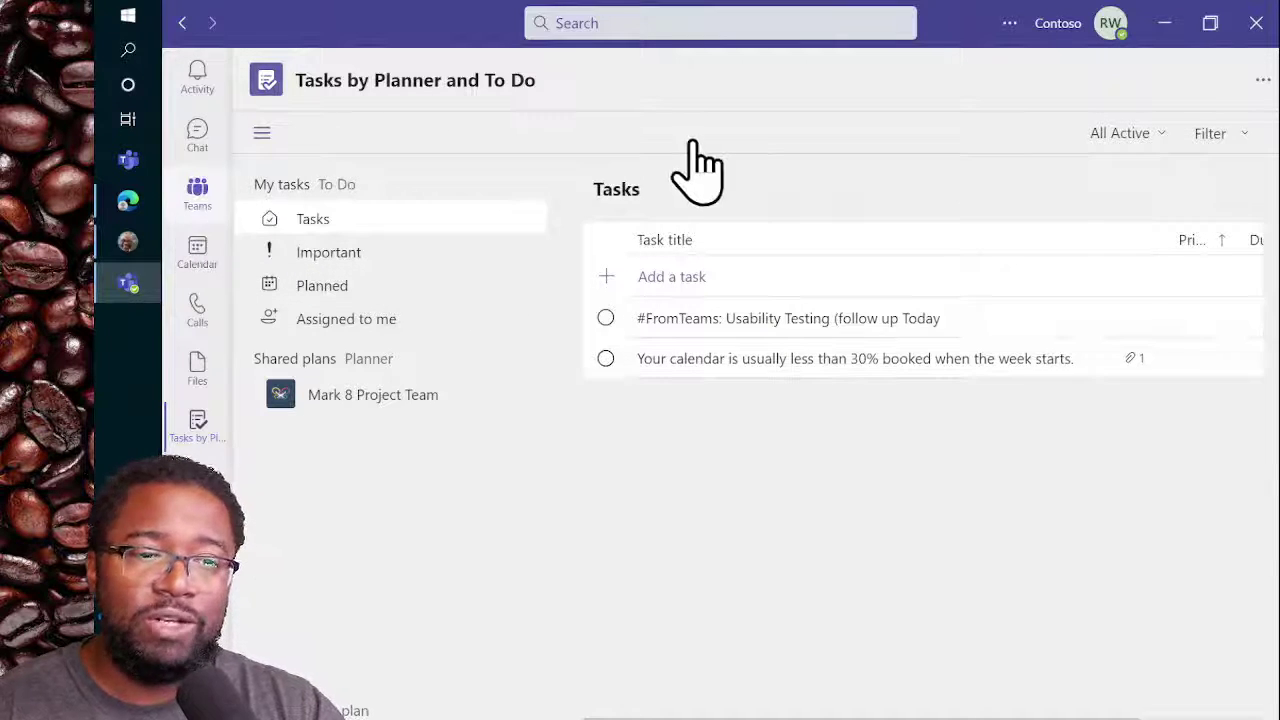
{"action": "left_click", "coordinate": [222, 148]}
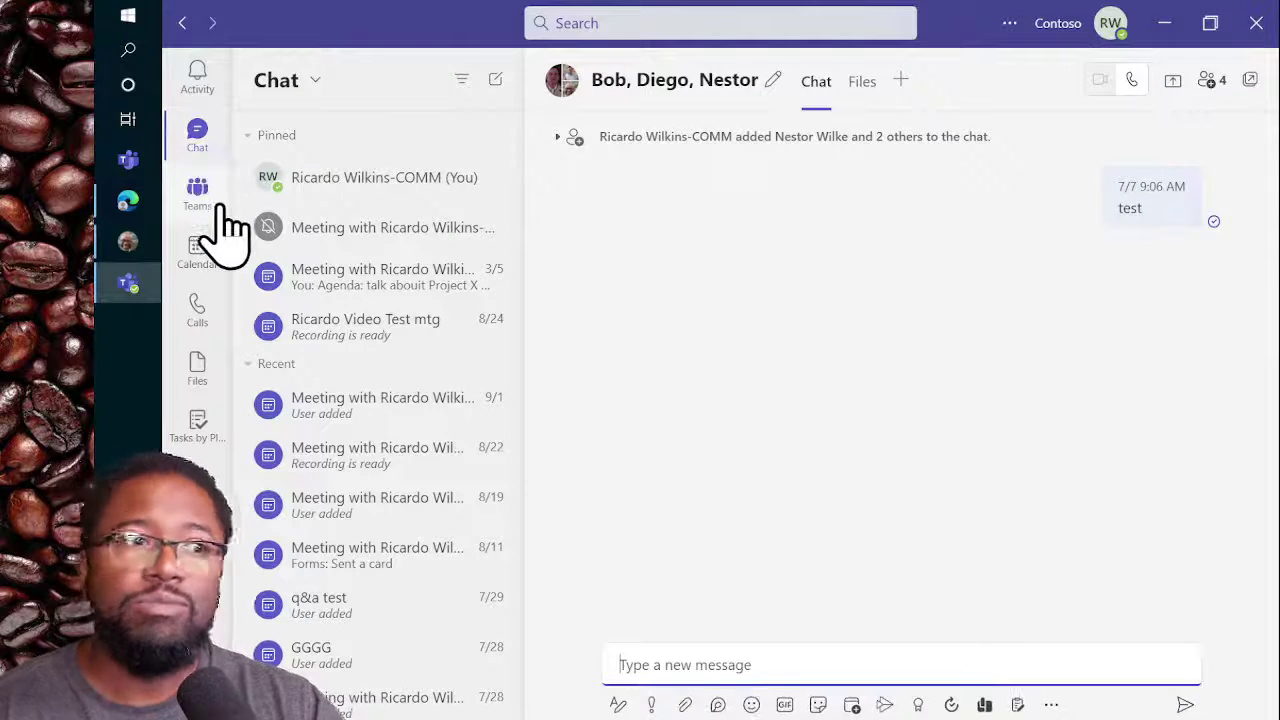
Step: Open the Design channel of the Mark 8 Project Team and expand the replies to the "who's working on this?" post
{"action": "left_click", "coordinate": [200, 255]}
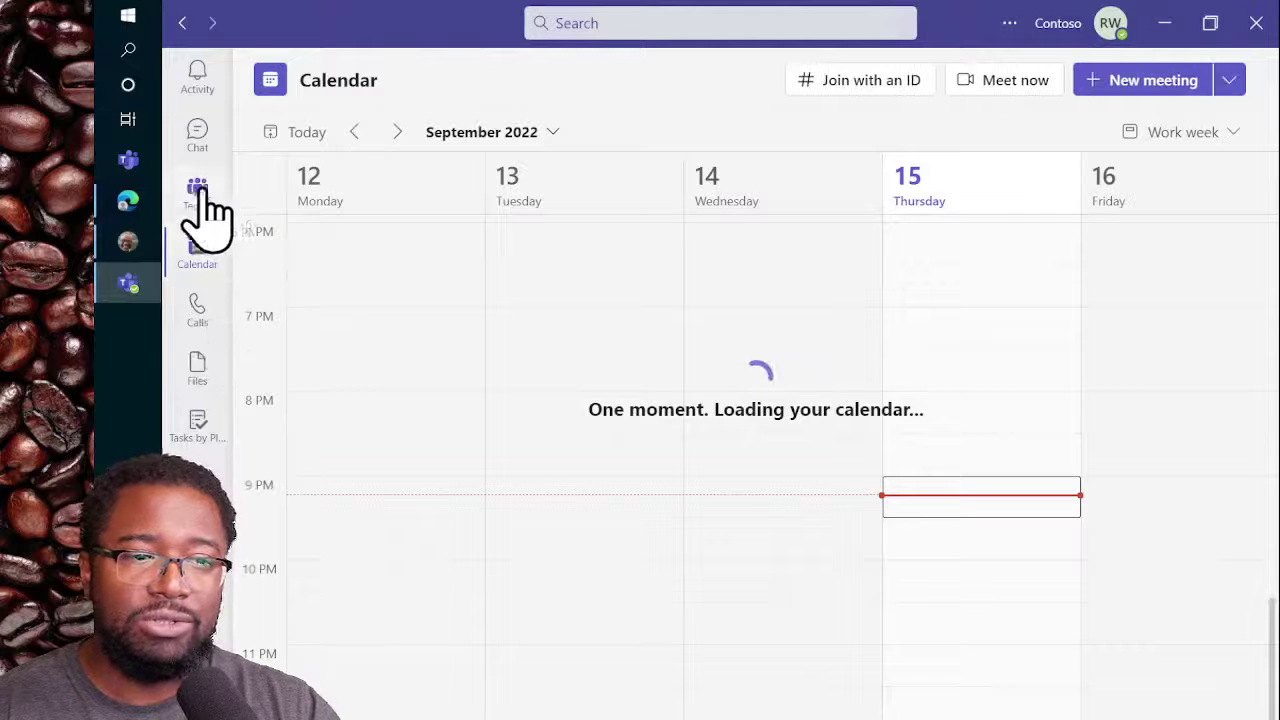
{"action": "left_click", "coordinate": [200, 192]}
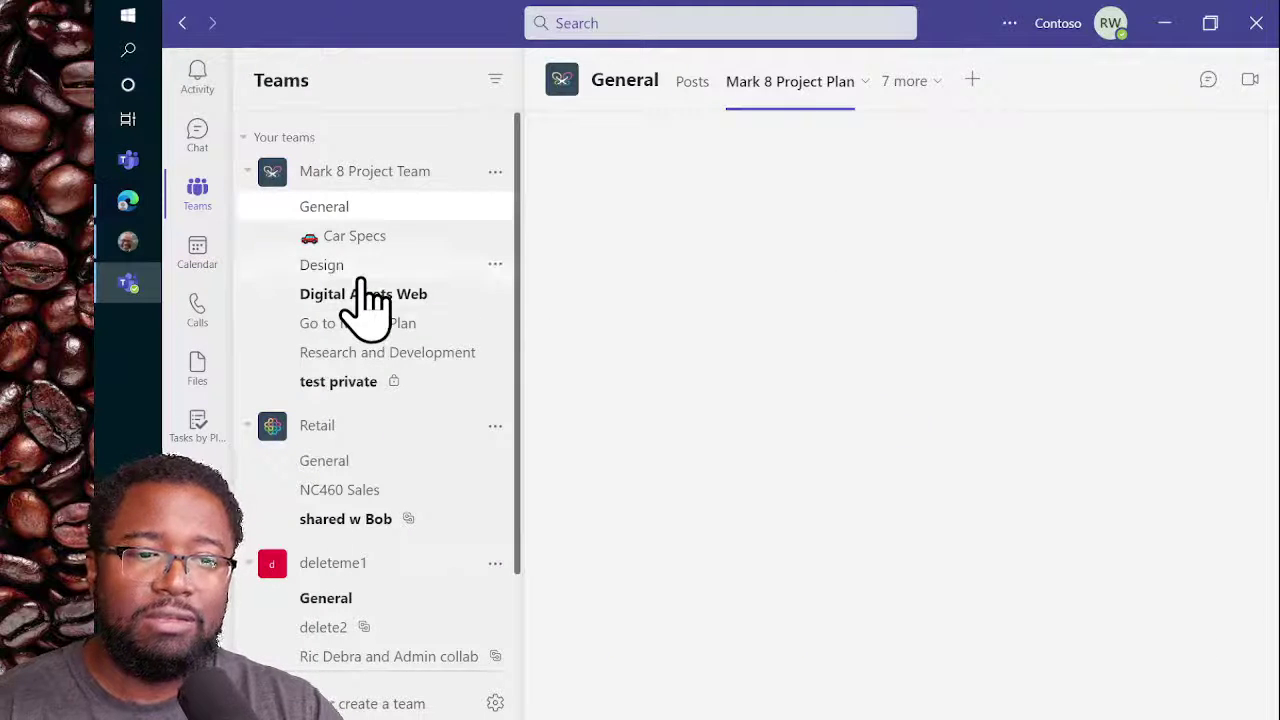
{"action": "left_click", "coordinate": [360, 274]}
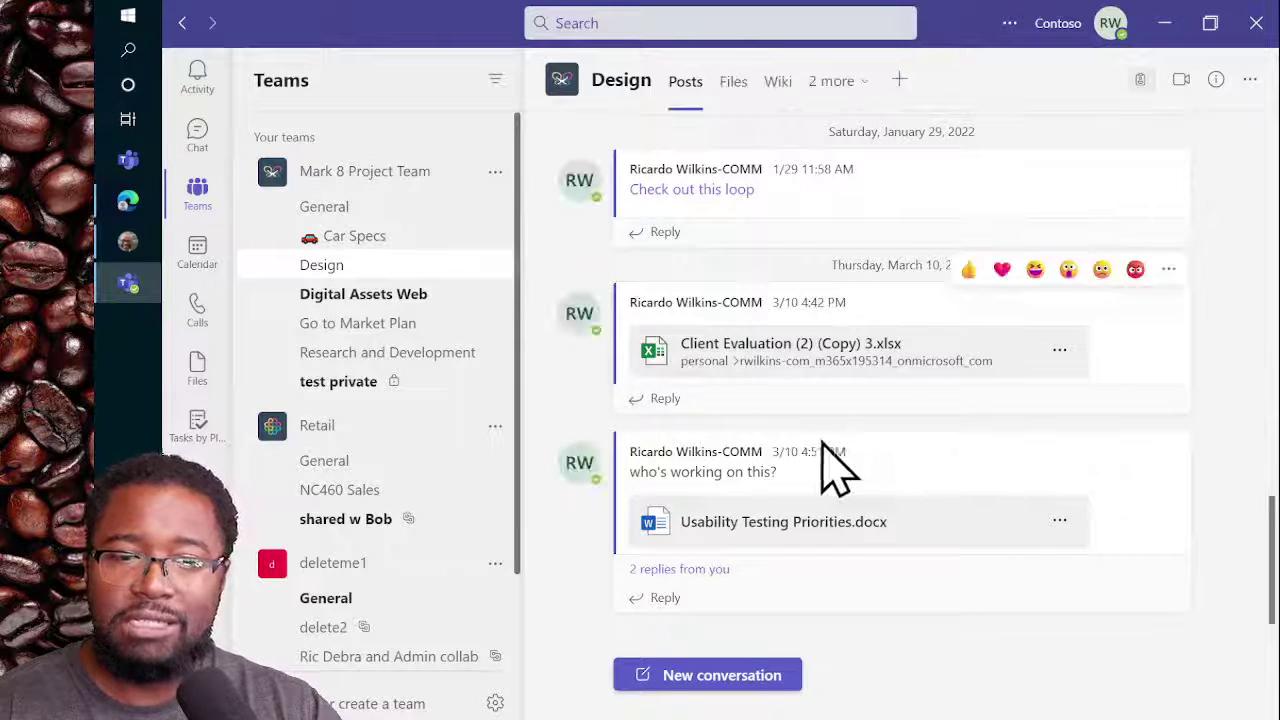
{"action": "left_click", "coordinate": [690, 569]}
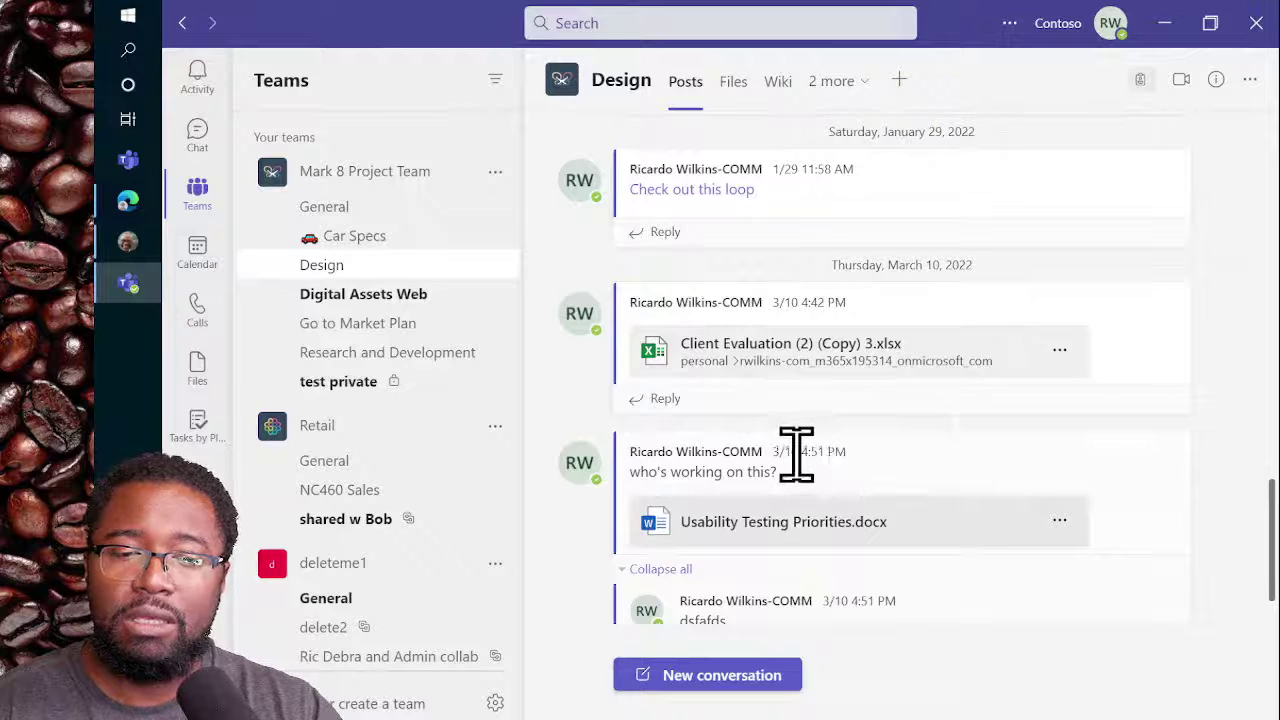
{"action": "scroll", "coordinate": [800, 465], "scroll_direction": "down", "scroll_amount": 1}
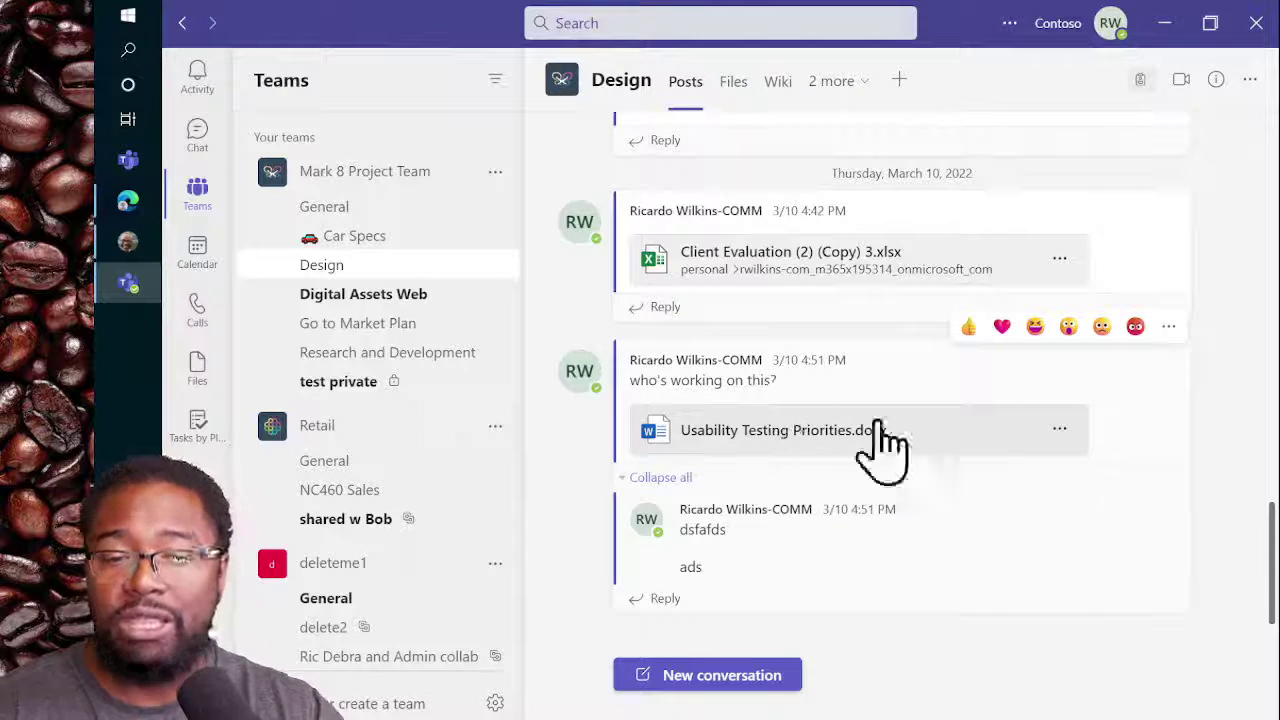
Step: Start a task from the "who's working on this?" post, keep it in Tasks, and set its due date to Thu Sep 15 2022
{"action": "left_click", "coordinate": [1169, 328]}
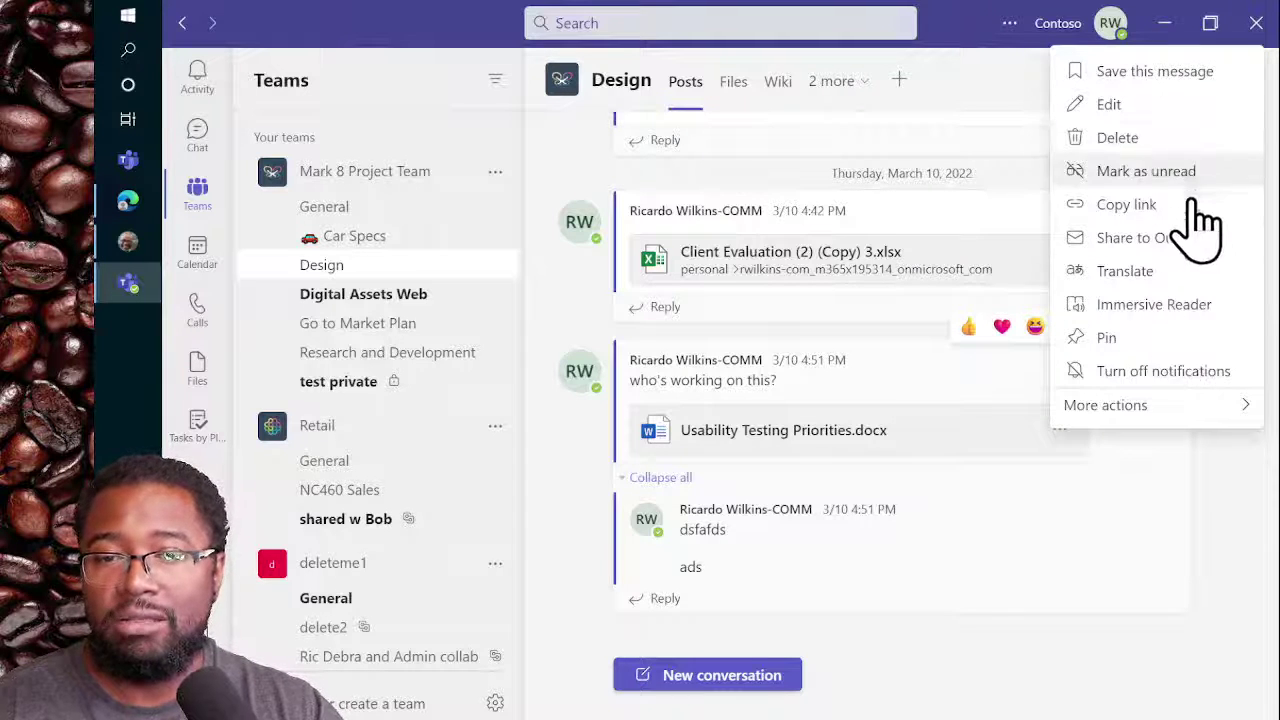
{"action": "mouse_move", "coordinate": [1168, 410]}
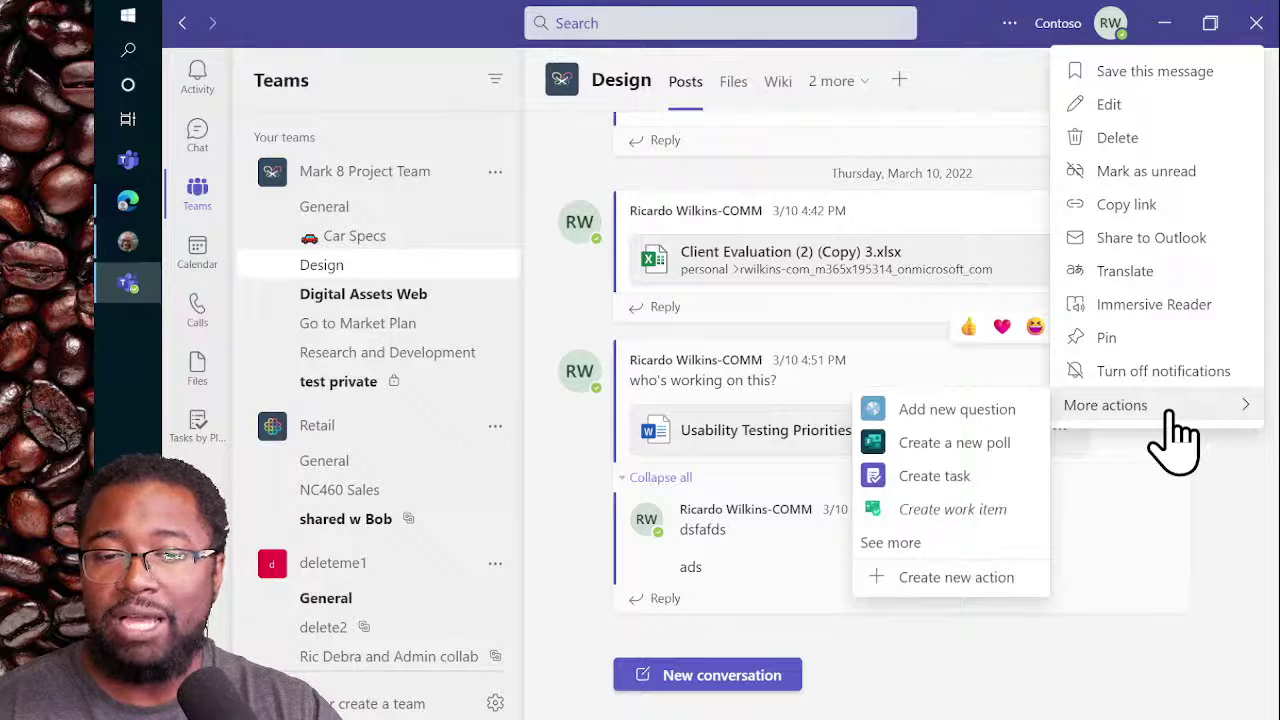
{"action": "left_click", "coordinate": [985, 500]}
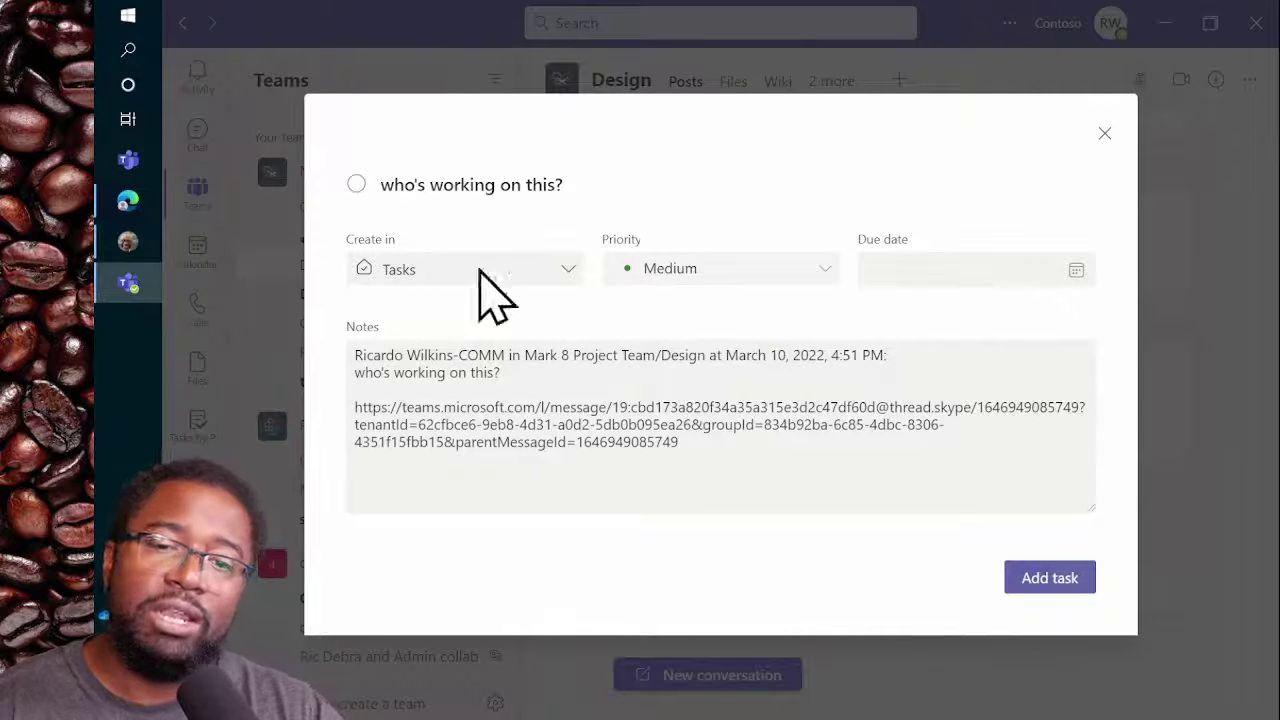
{"action": "left_click", "coordinate": [540, 280]}
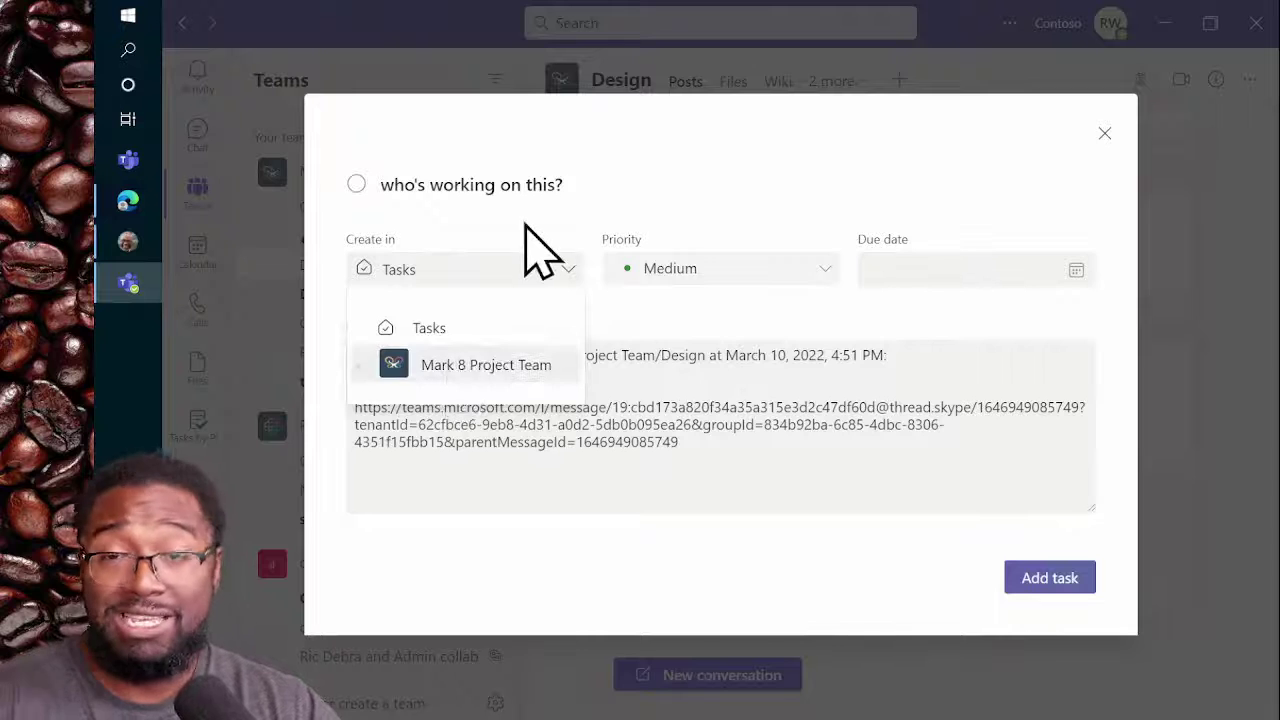
{"action": "left_click", "coordinate": [466, 259]}
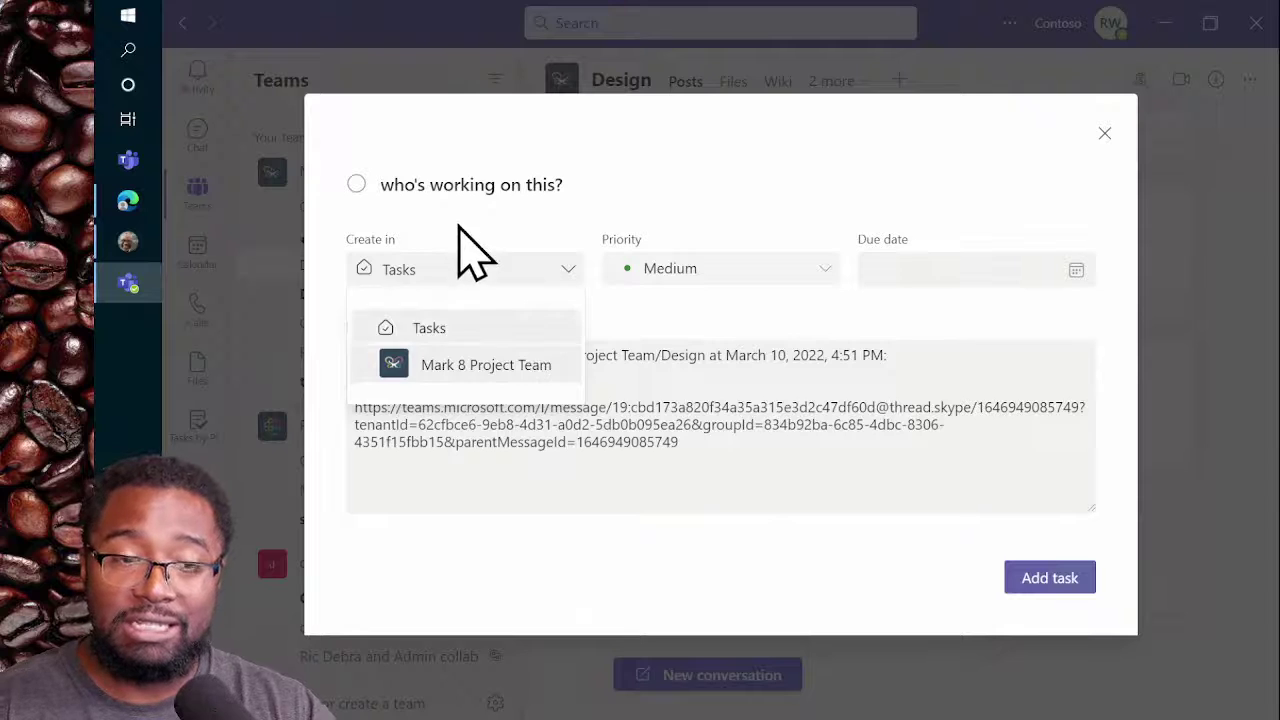
{"action": "left_click", "coordinate": [899, 270]}
{"action": "left_click", "coordinate": [814, 437]}
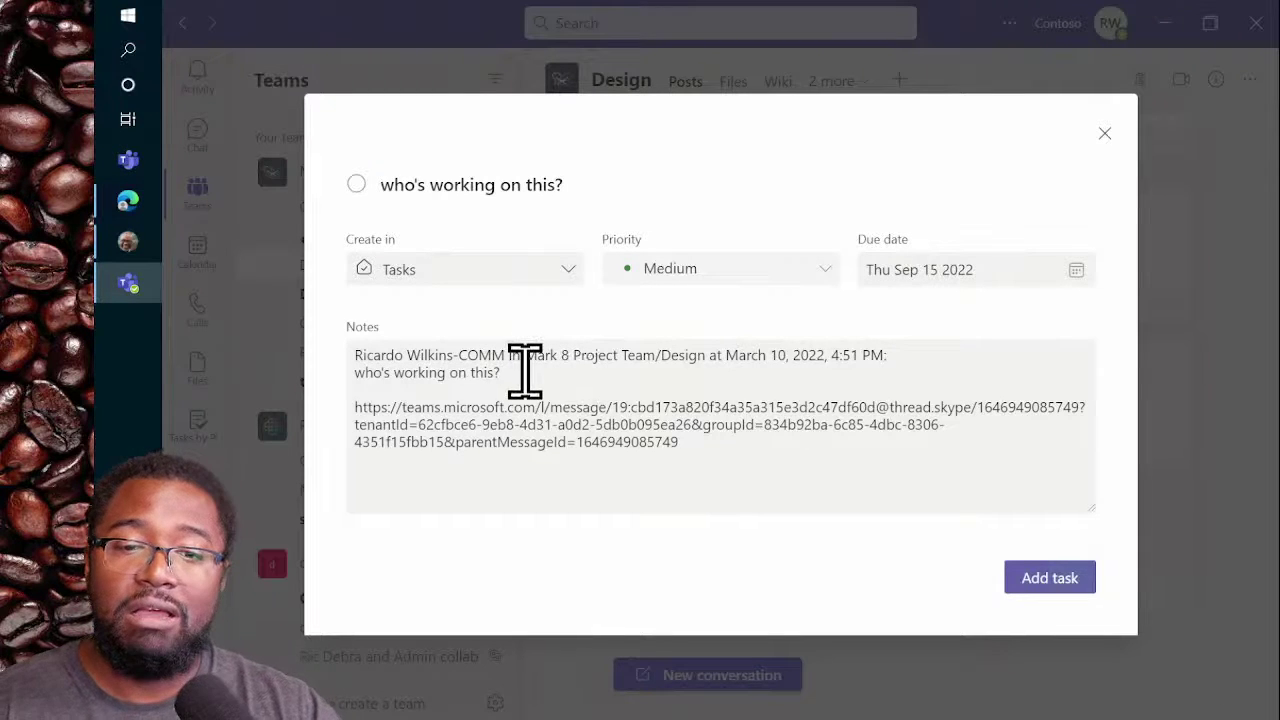
Step: Review the source message text and link in the task's notes, and add the task
{"action": "left_click_drag", "start_coordinate": [525, 370], "coordinate": [352, 356]}
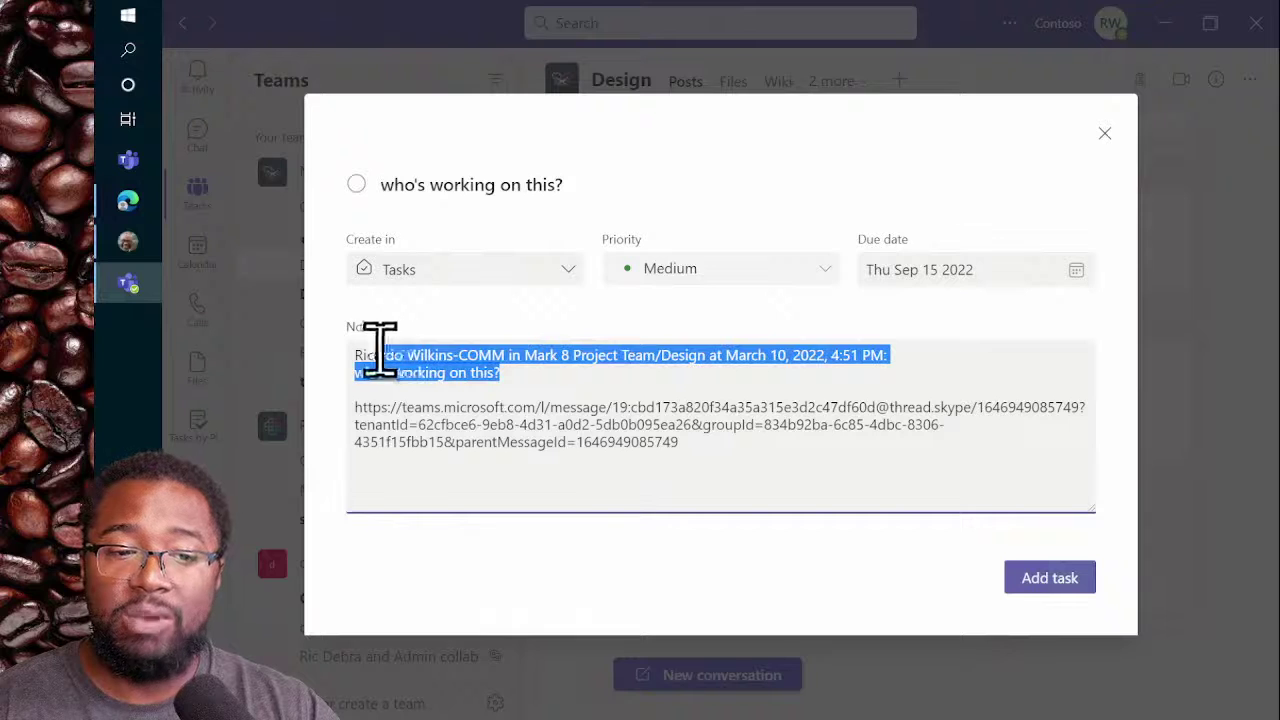
{"action": "left_click", "coordinate": [656, 373]}
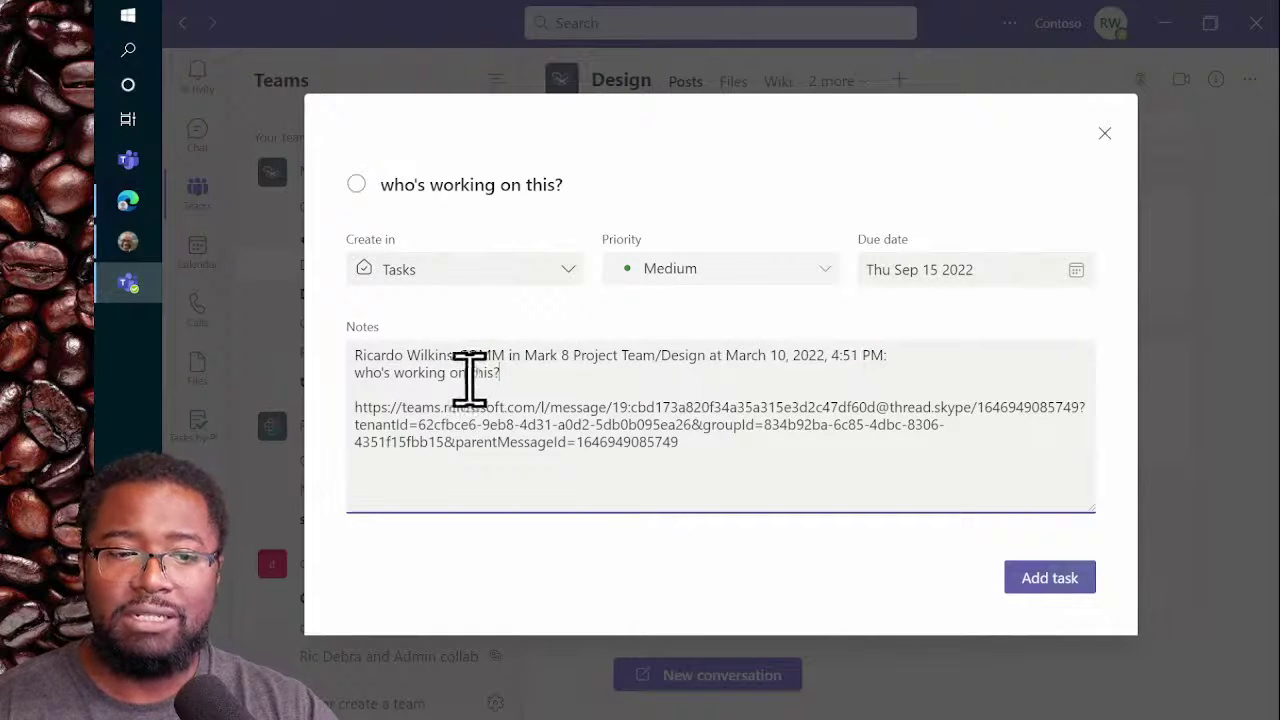
{"action": "left_click", "coordinate": [355, 372], "text": "shift"}
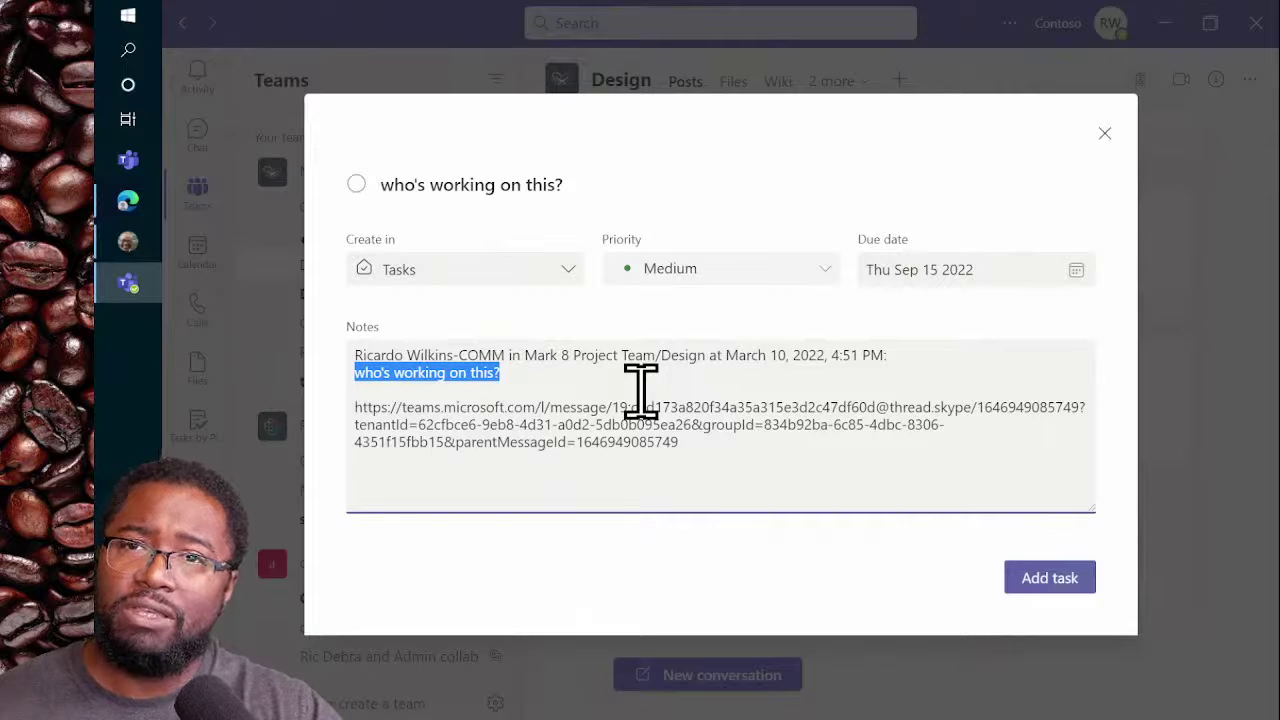
{"action": "left_click_drag", "start_coordinate": [740, 445], "coordinate": [340, 420]}
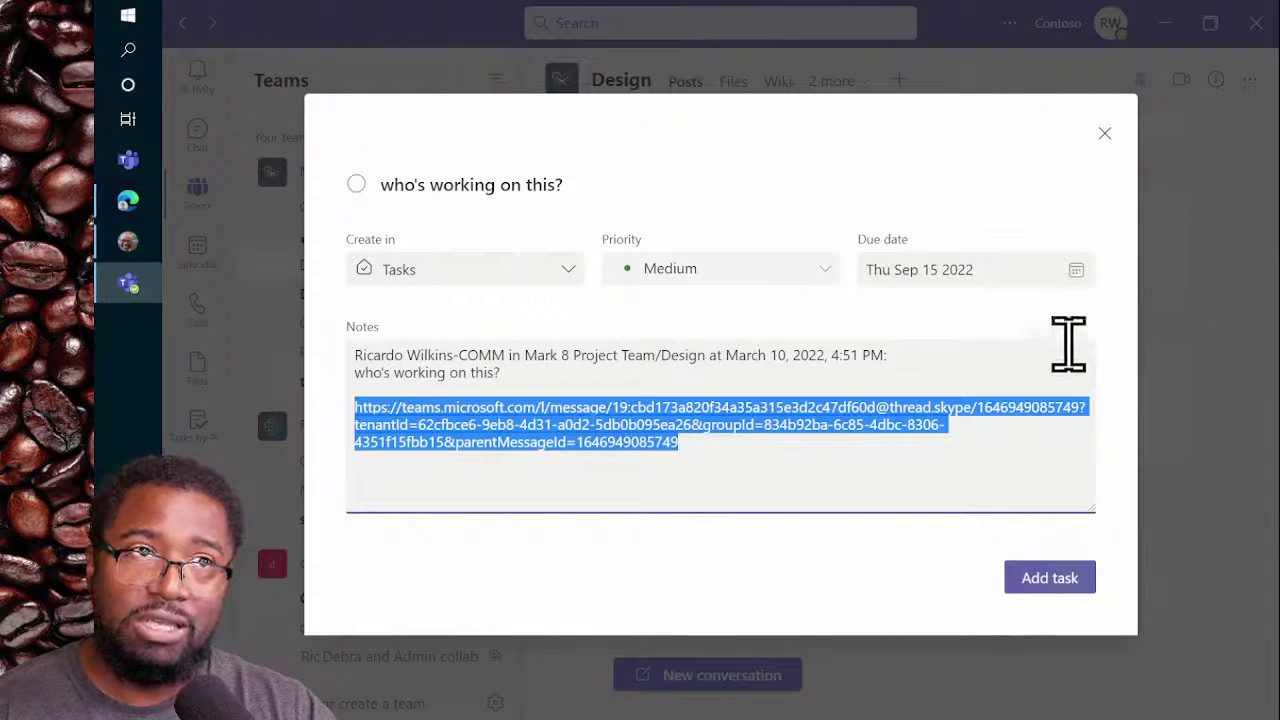
{"action": "left_click", "coordinate": [1080, 605]}
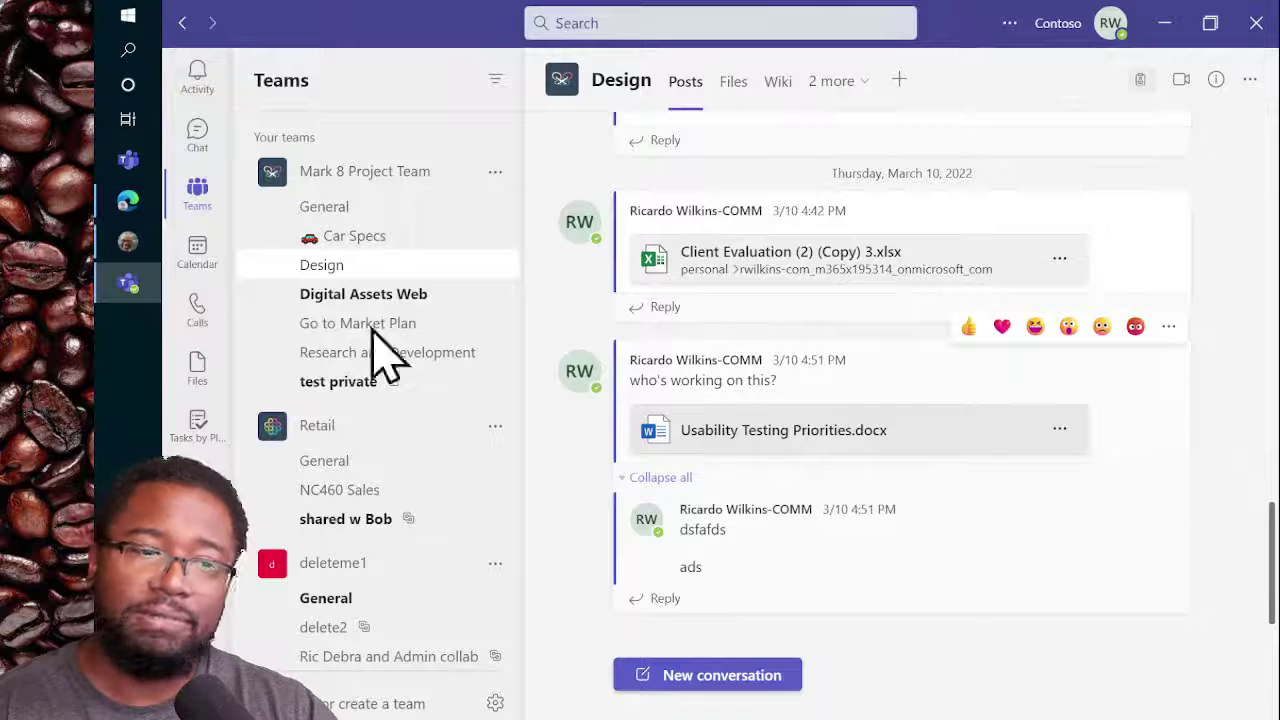
Step: Open the "who's working on this?" task in Tasks by Planner and To Do and follow its notes link to the channel post
{"action": "left_click", "coordinate": [200, 425]}
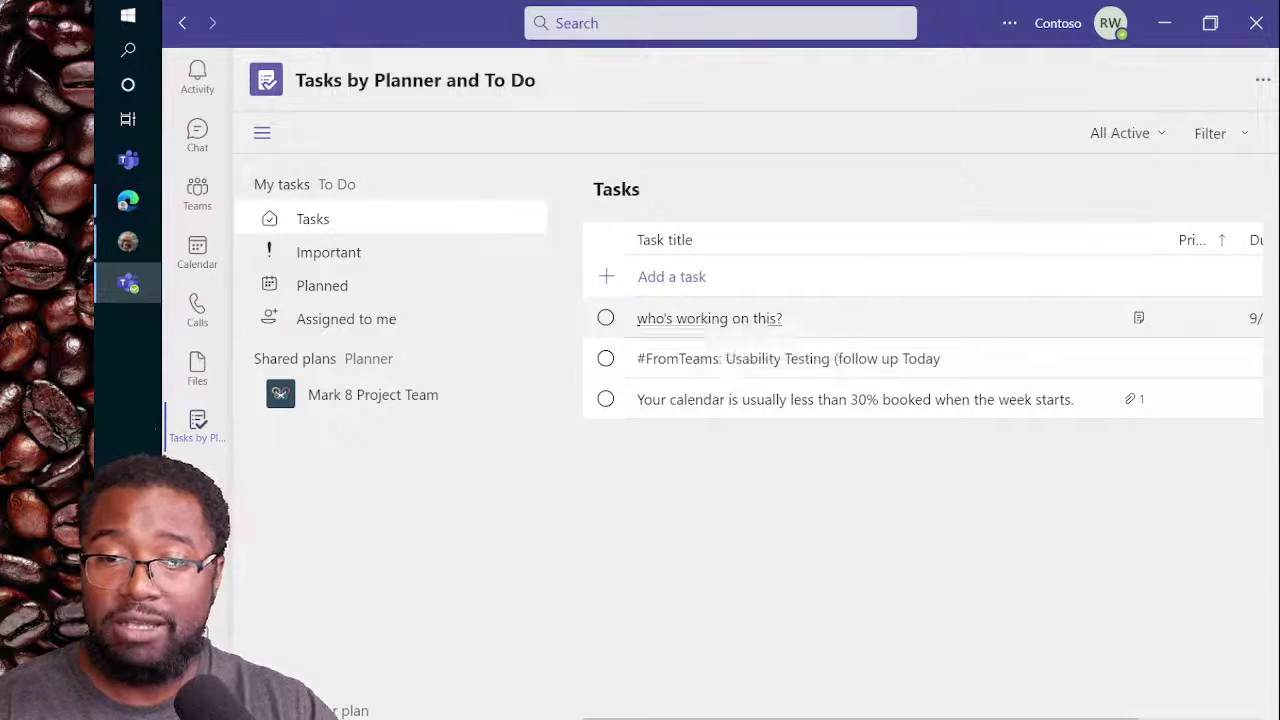
{"action": "scroll", "coordinate": [920, 358], "scroll_direction": "right", "scroll_amount": 3}
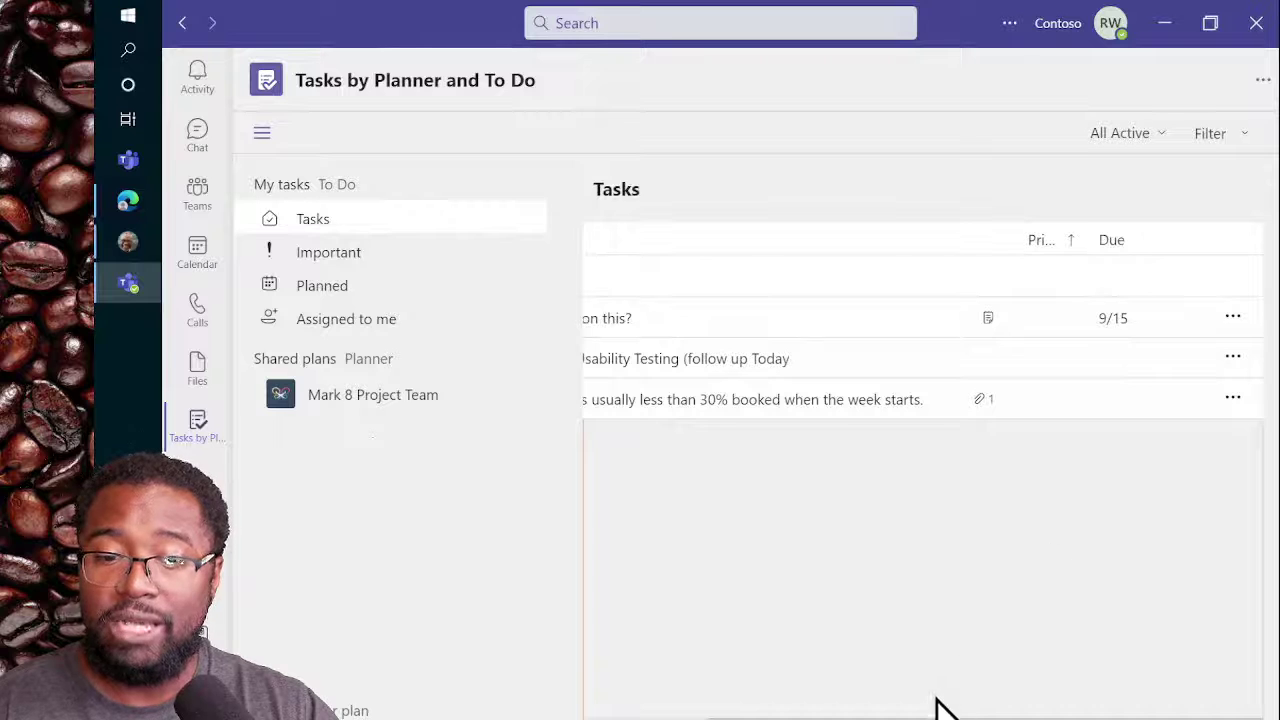
{"action": "scroll", "coordinate": [737, 614], "scroll_direction": "left", "scroll_amount": 3}
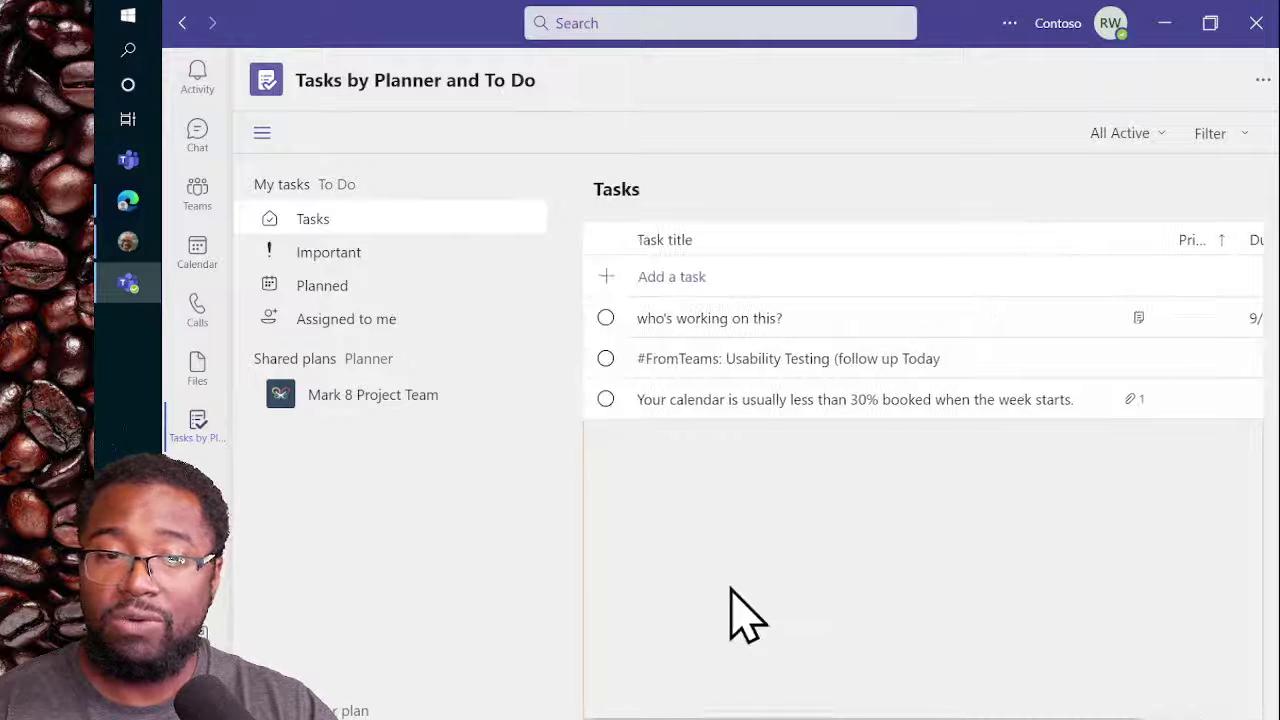
{"action": "left_click", "coordinate": [725, 318]}
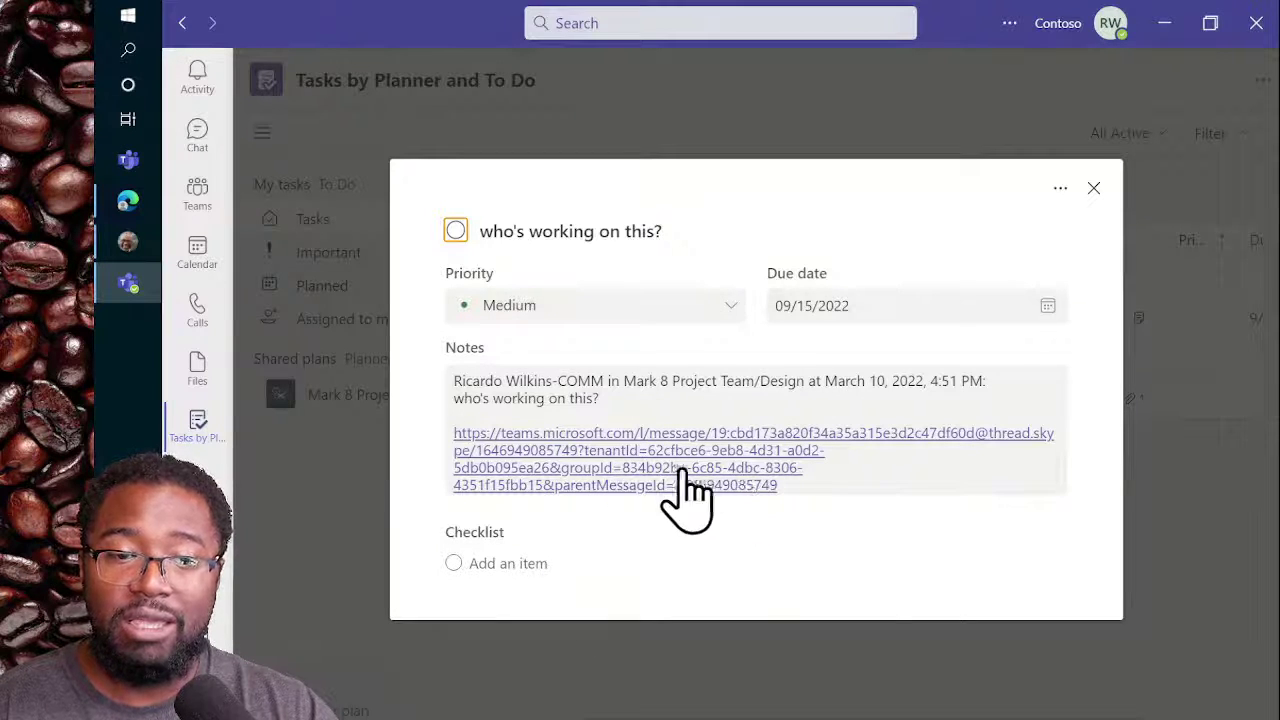
{"action": "left_click", "coordinate": [610, 460]}
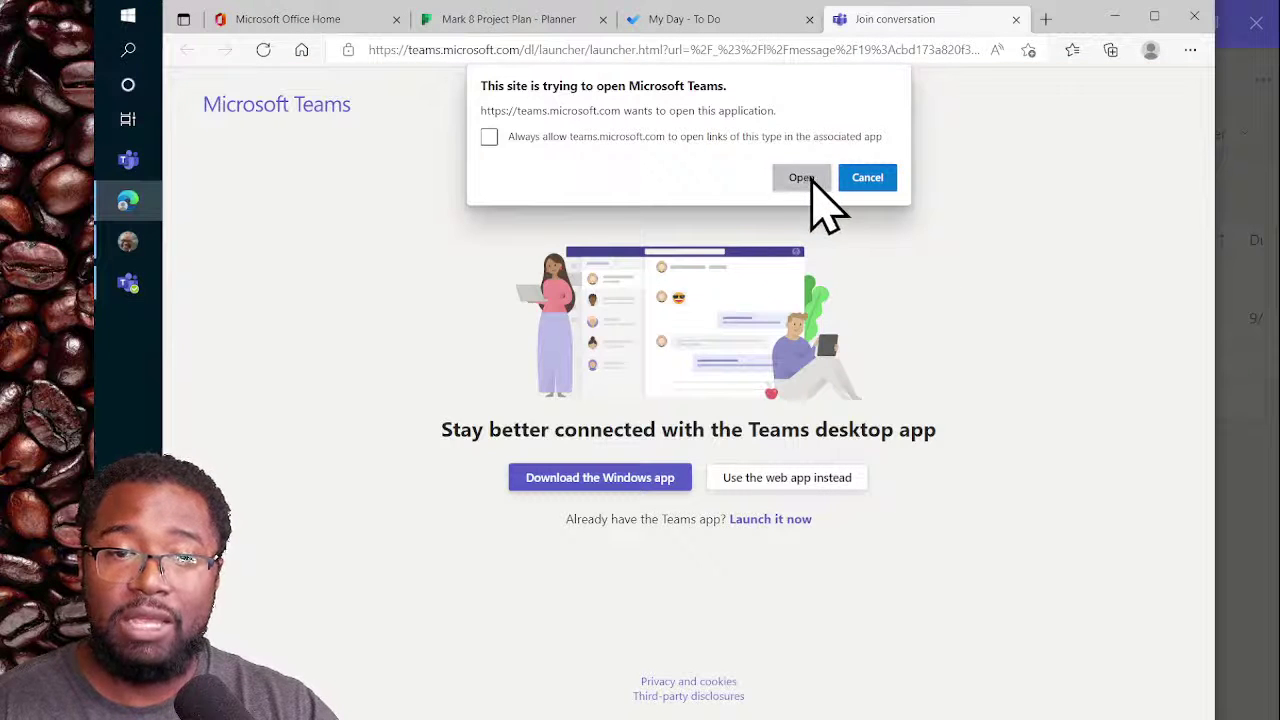
{"action": "left_click", "coordinate": [806, 178]}
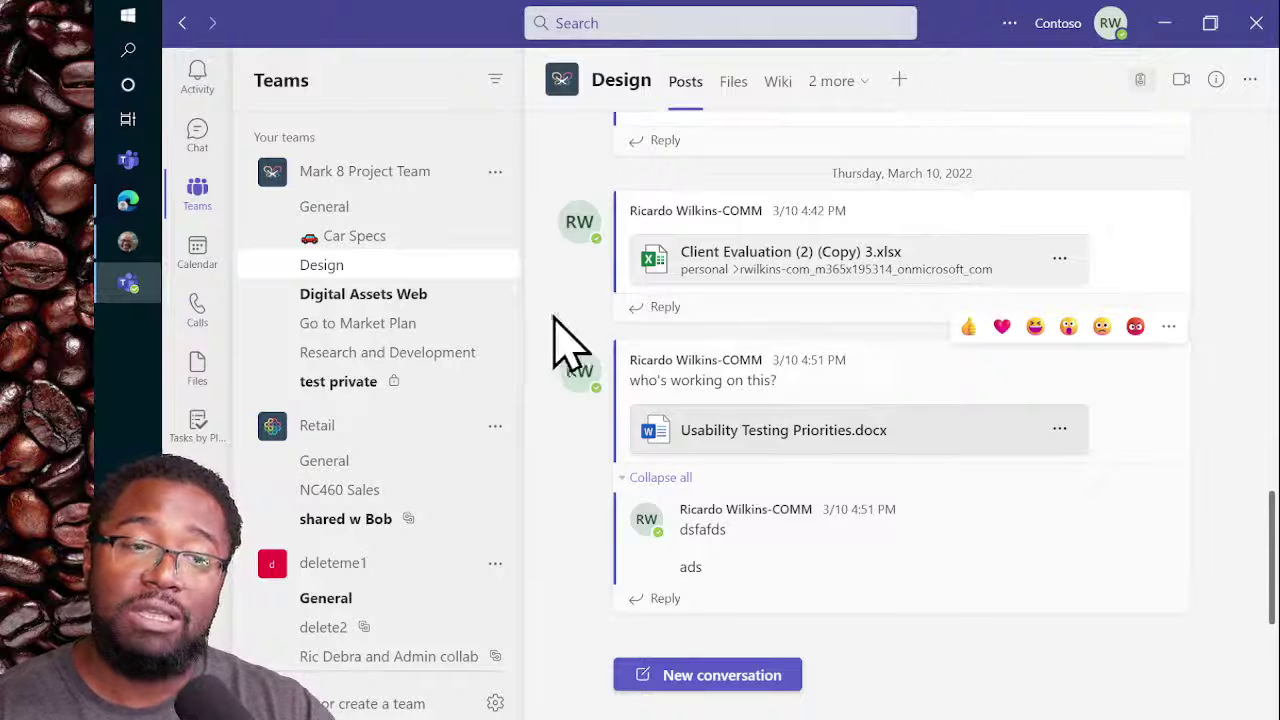
Step: In To Do in the browser, open the "who's working on this?" task from the Tasks list and follow its notes link to Teams
{"action": "left_click", "coordinate": [130, 204]}
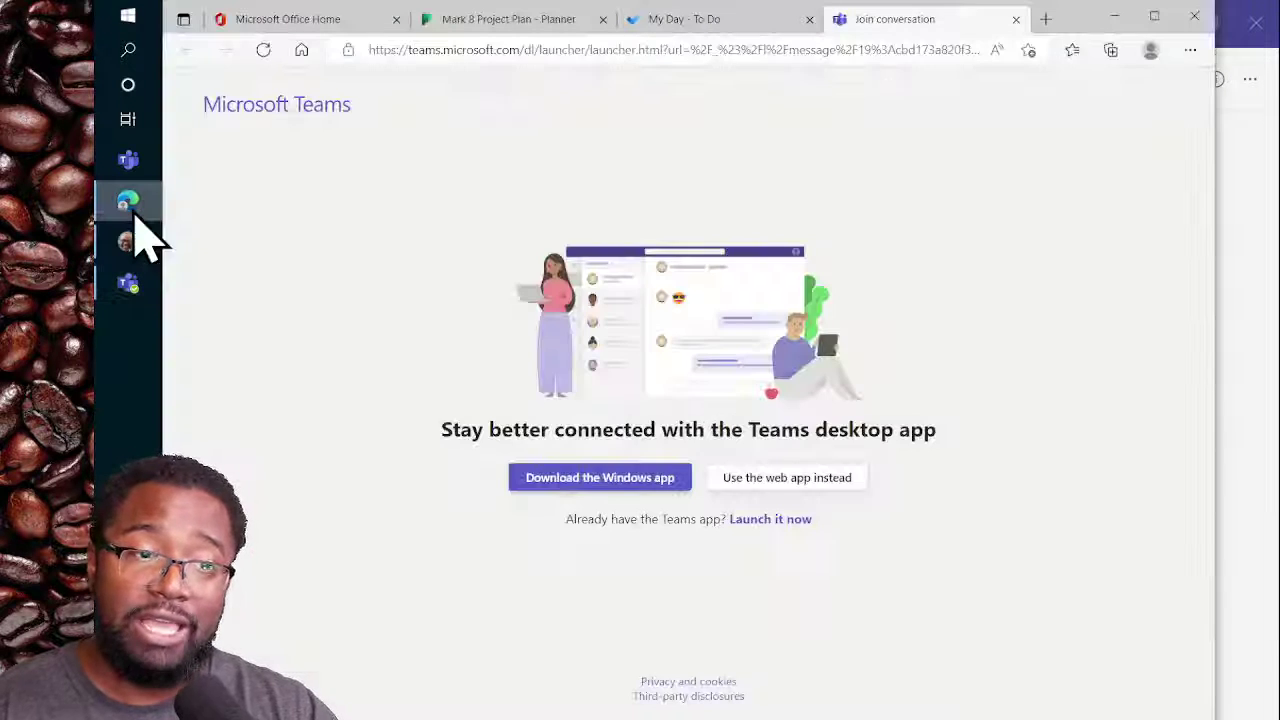
{"action": "left_click", "coordinate": [1016, 19]}
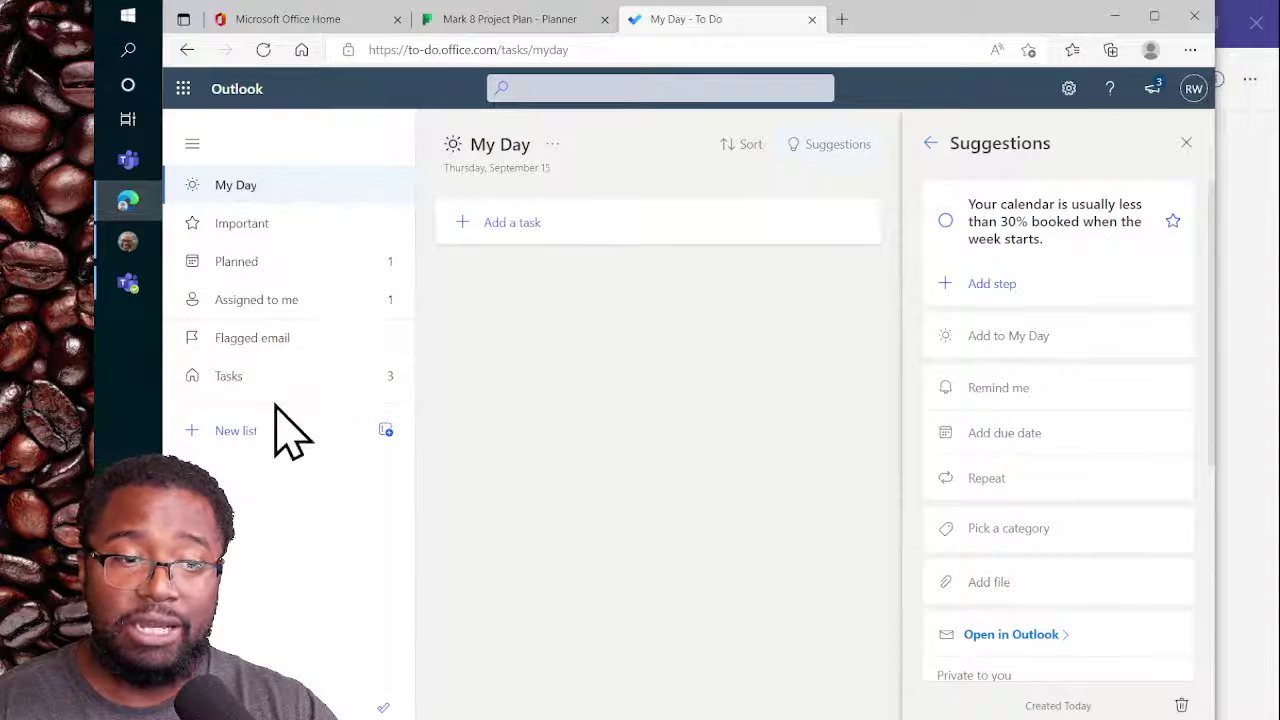
{"action": "left_click", "coordinate": [306, 385]}
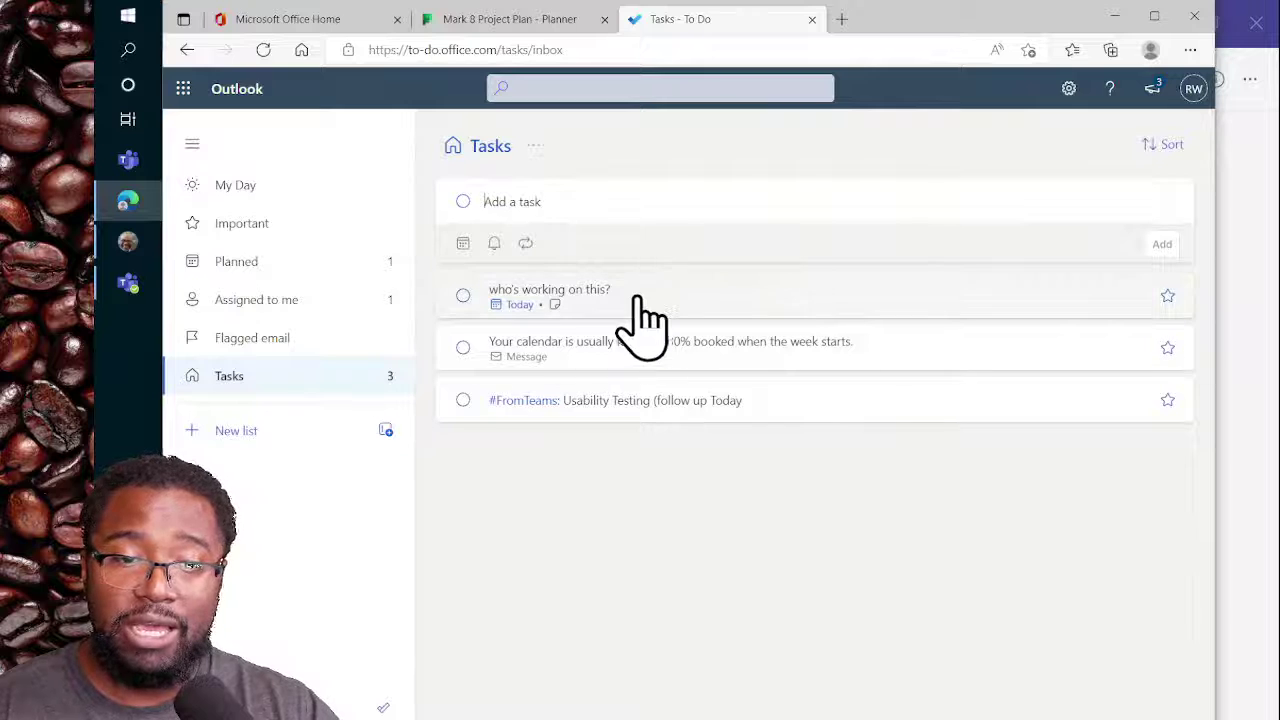
{"action": "left_click", "coordinate": [650, 300]}
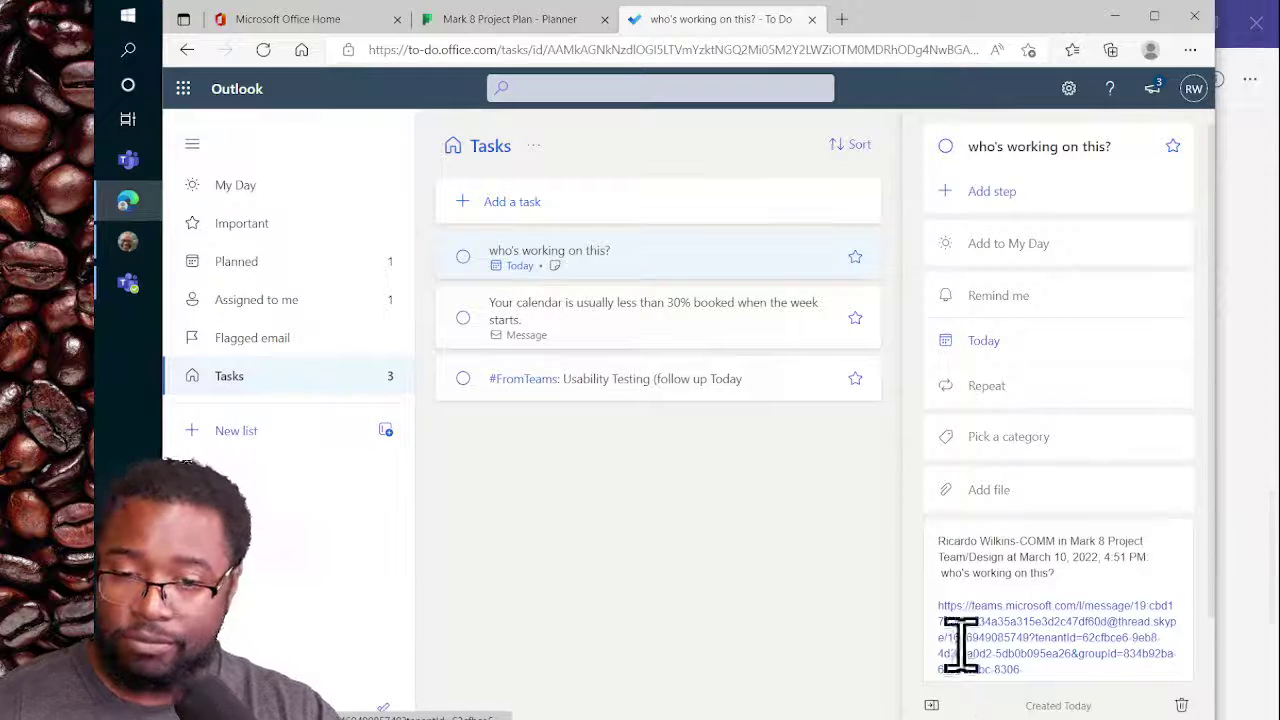
{"action": "left_click", "coordinate": [1032, 648]}
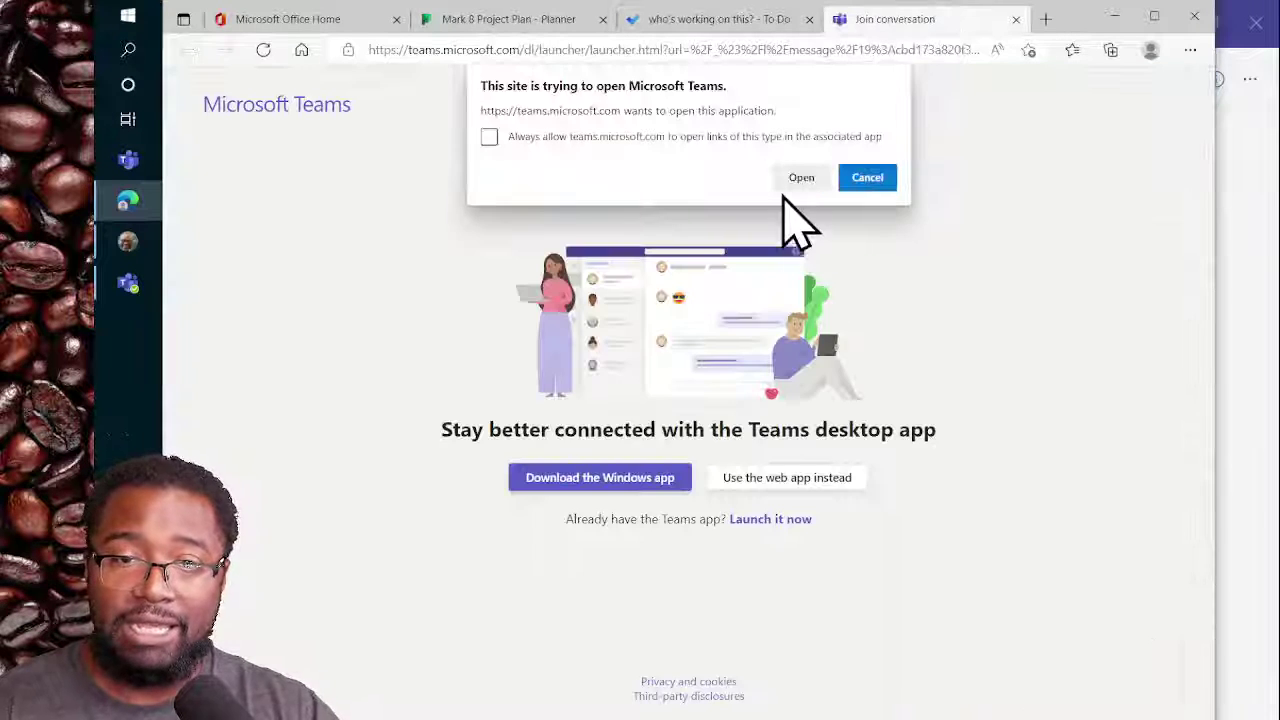
{"action": "left_click", "coordinate": [801, 178]}
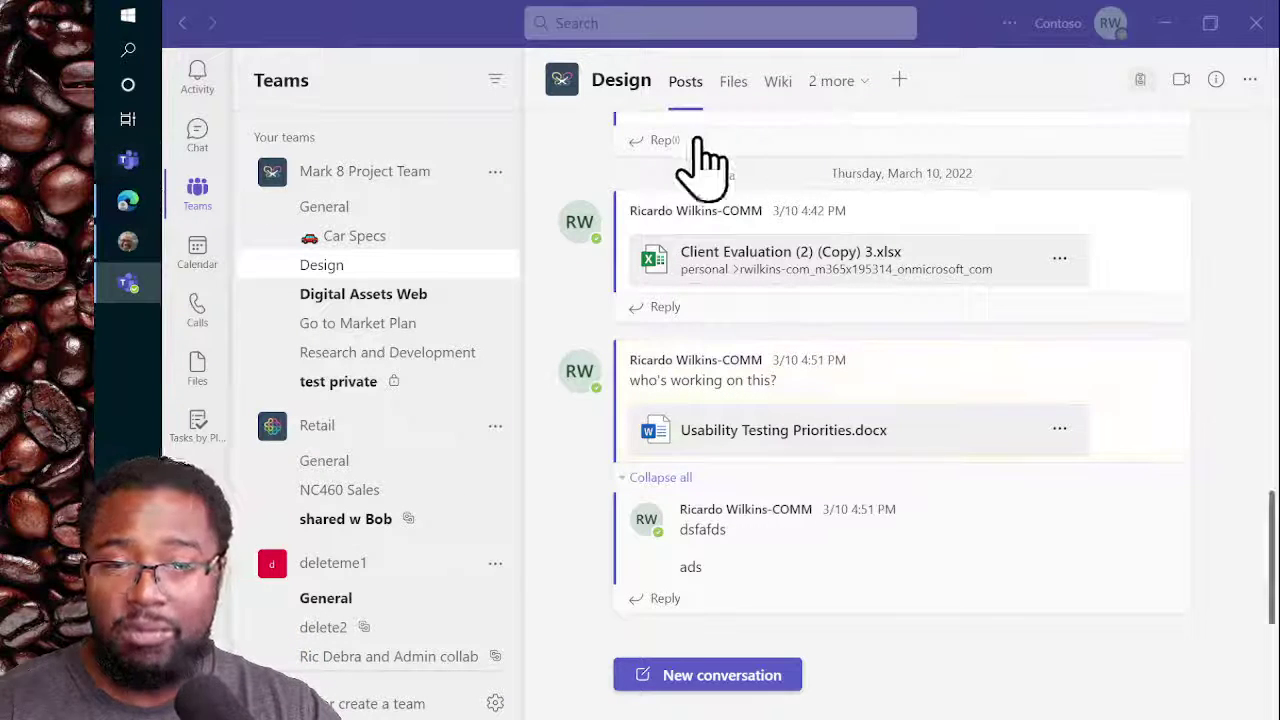
{"action": "left_click", "coordinate": [130, 246]}
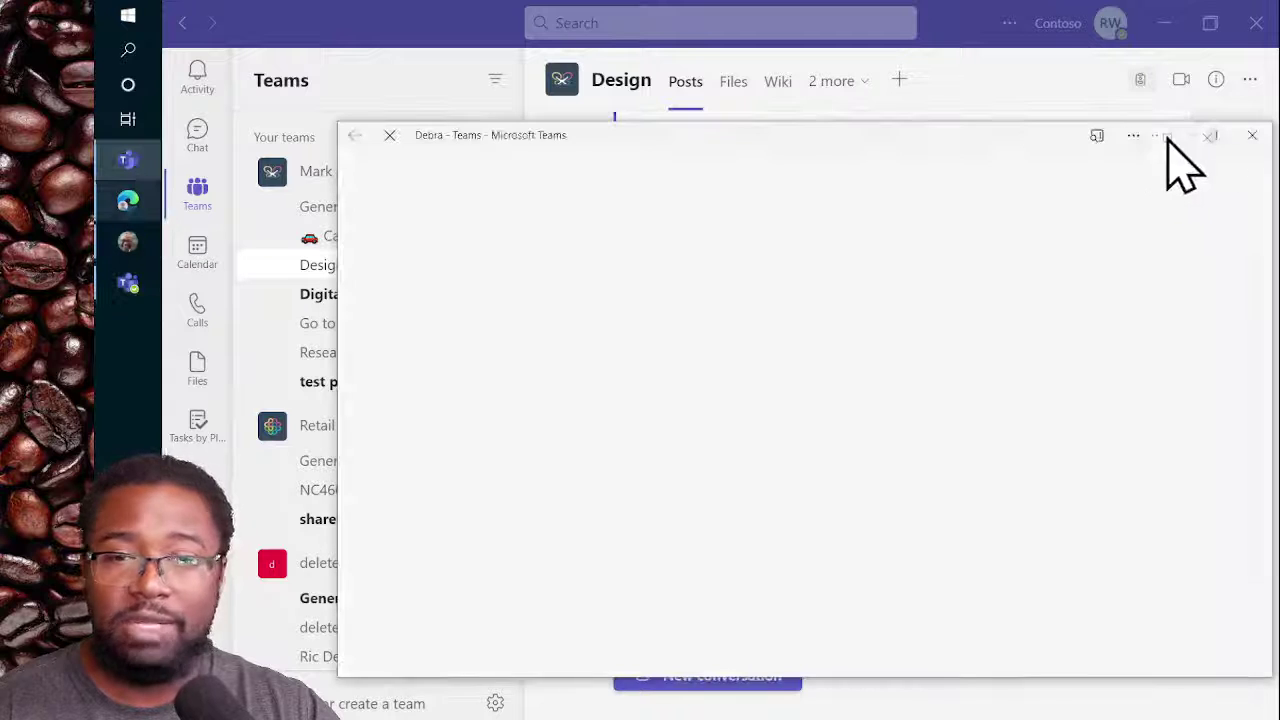
{"action": "left_click", "coordinate": [1252, 135]}
{"action": "left_click", "coordinate": [127, 200]}
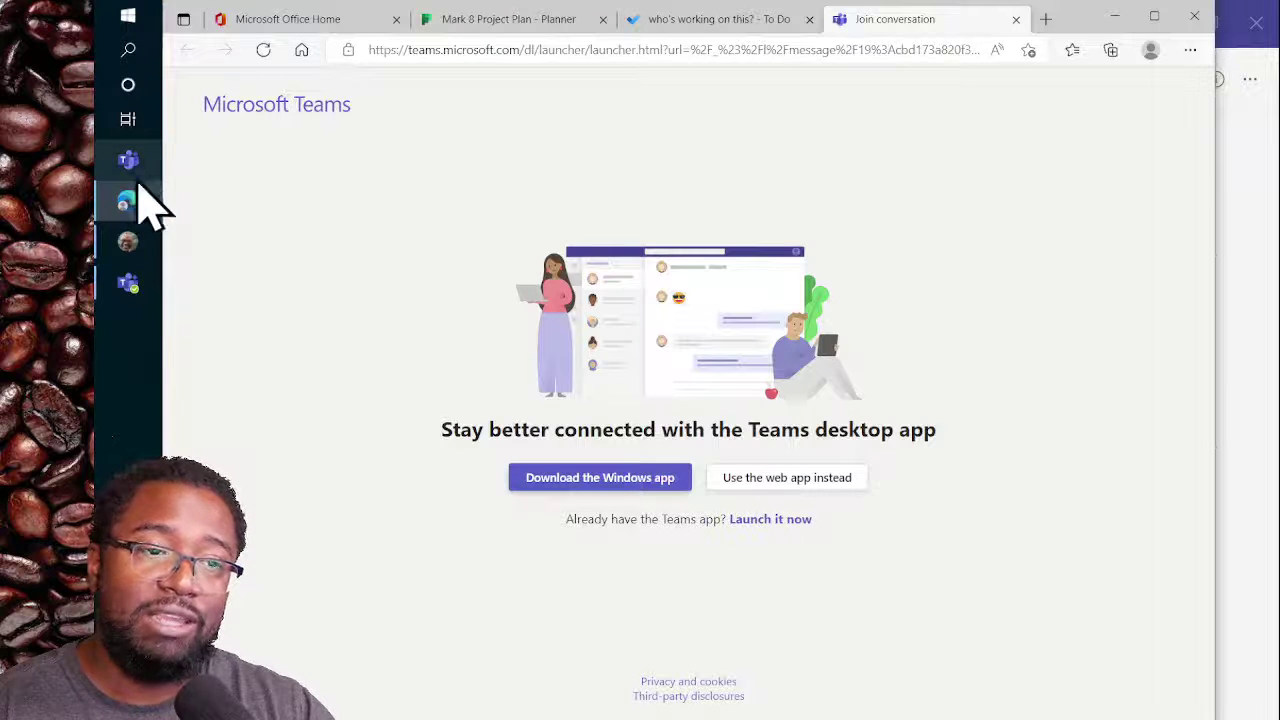
{"action": "left_click", "coordinate": [128, 283]}
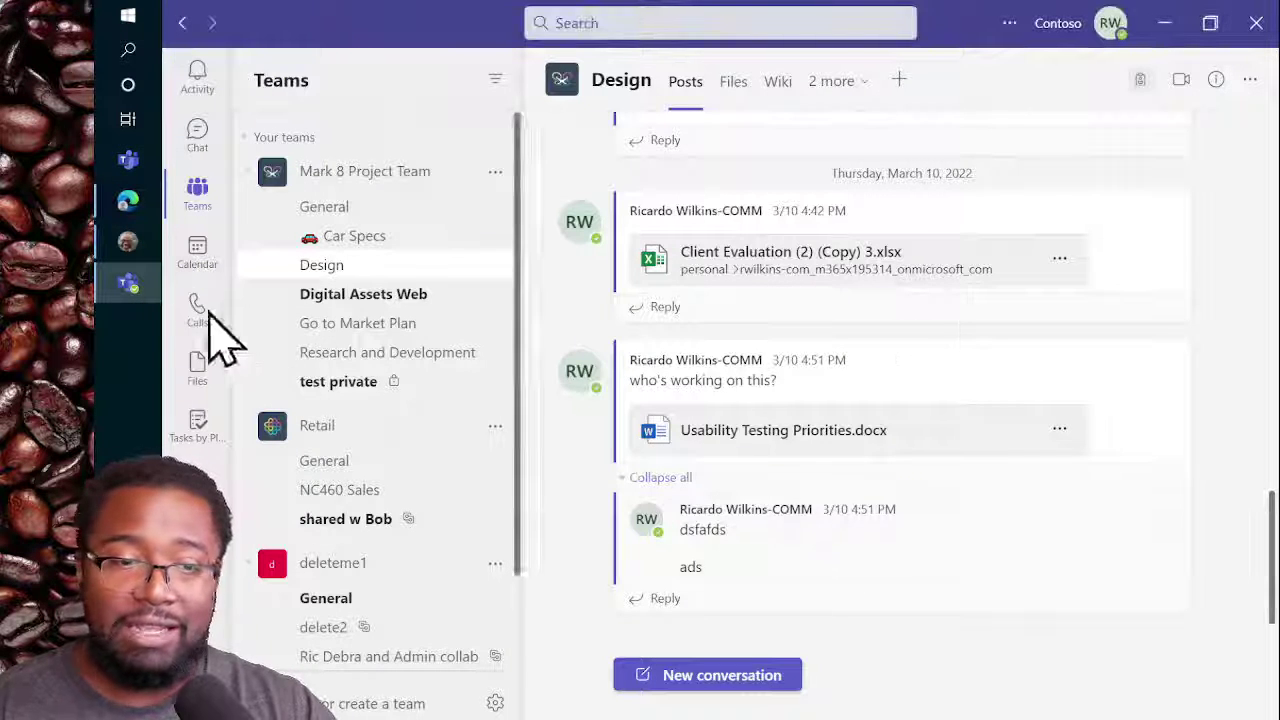
Step: Look at the task's details in To Do in the browser again and switch back to the "who's working on this?" post in Teams
{"action": "left_click", "coordinate": [128, 200]}
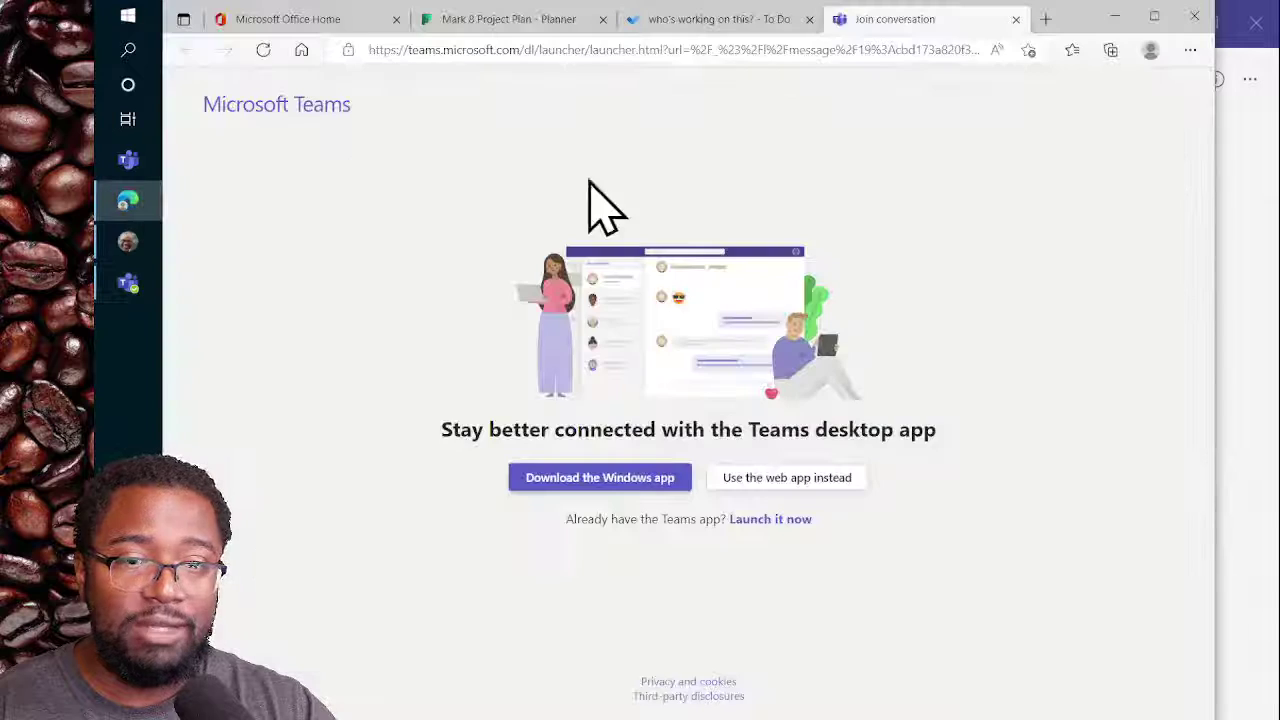
{"action": "left_click", "coordinate": [745, 22]}
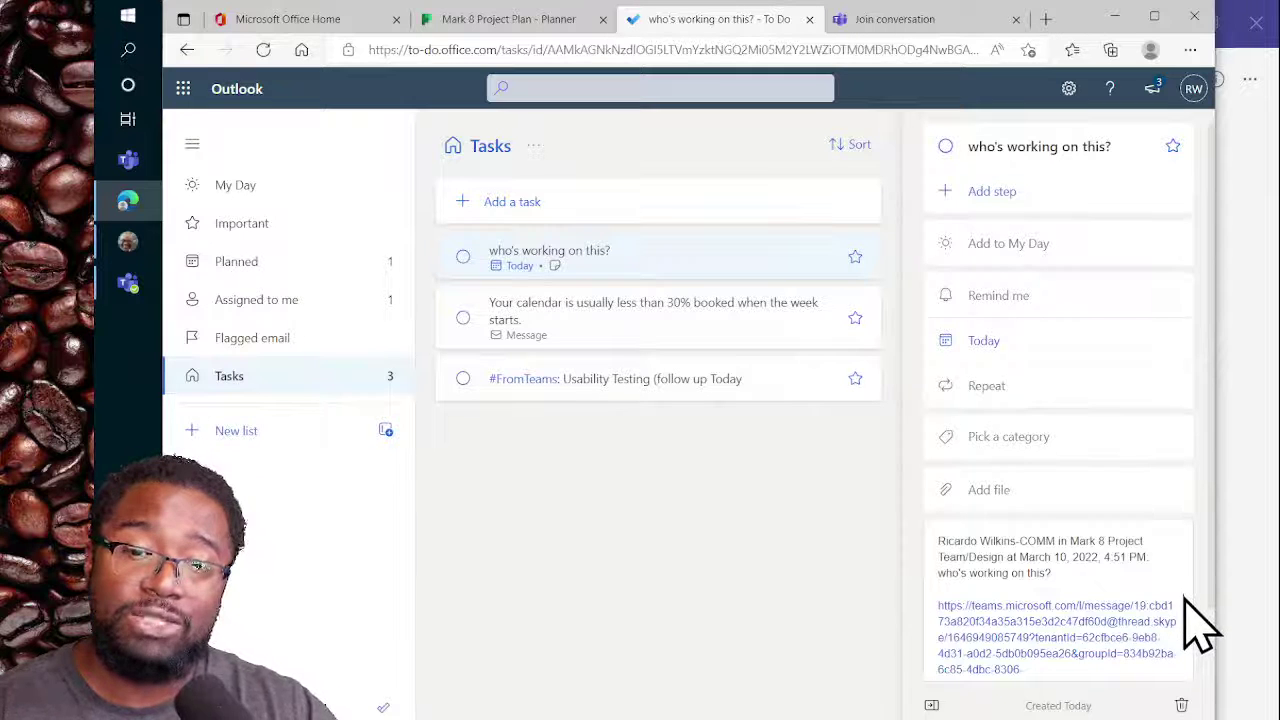
{"action": "left_click", "coordinate": [137, 285]}
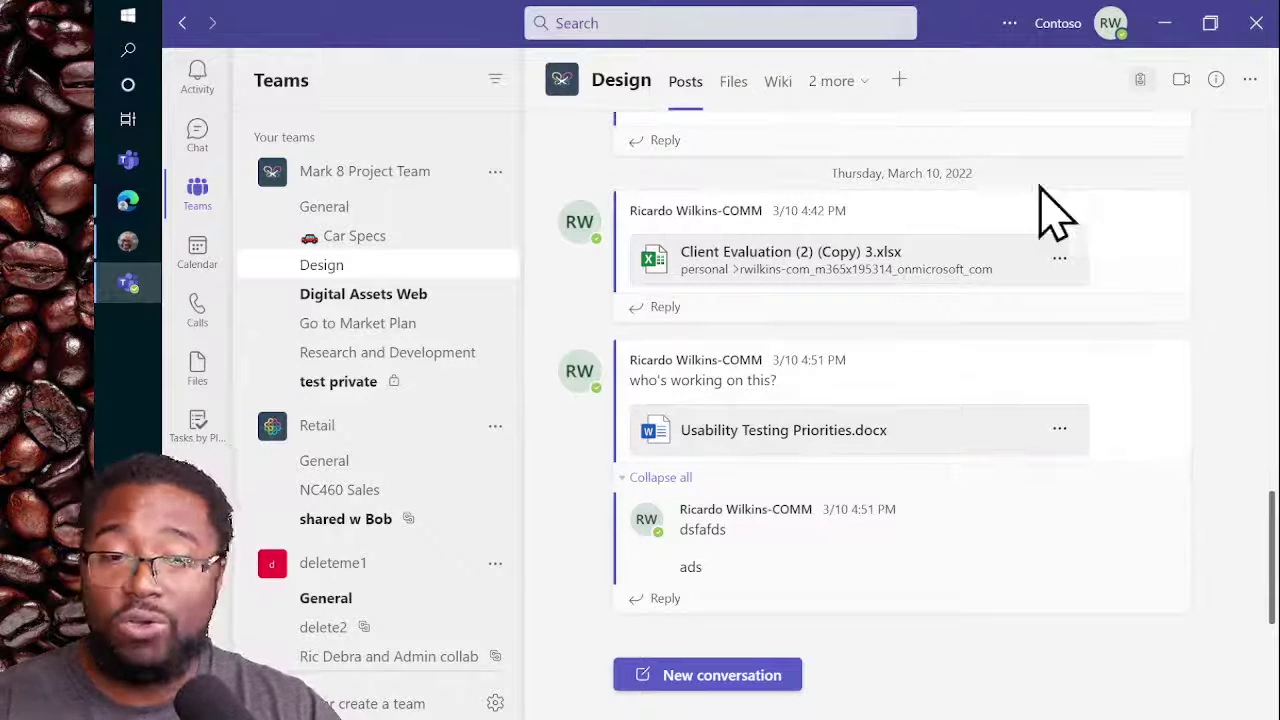
{"action": "mouse_move", "coordinate": [1165, 345]}
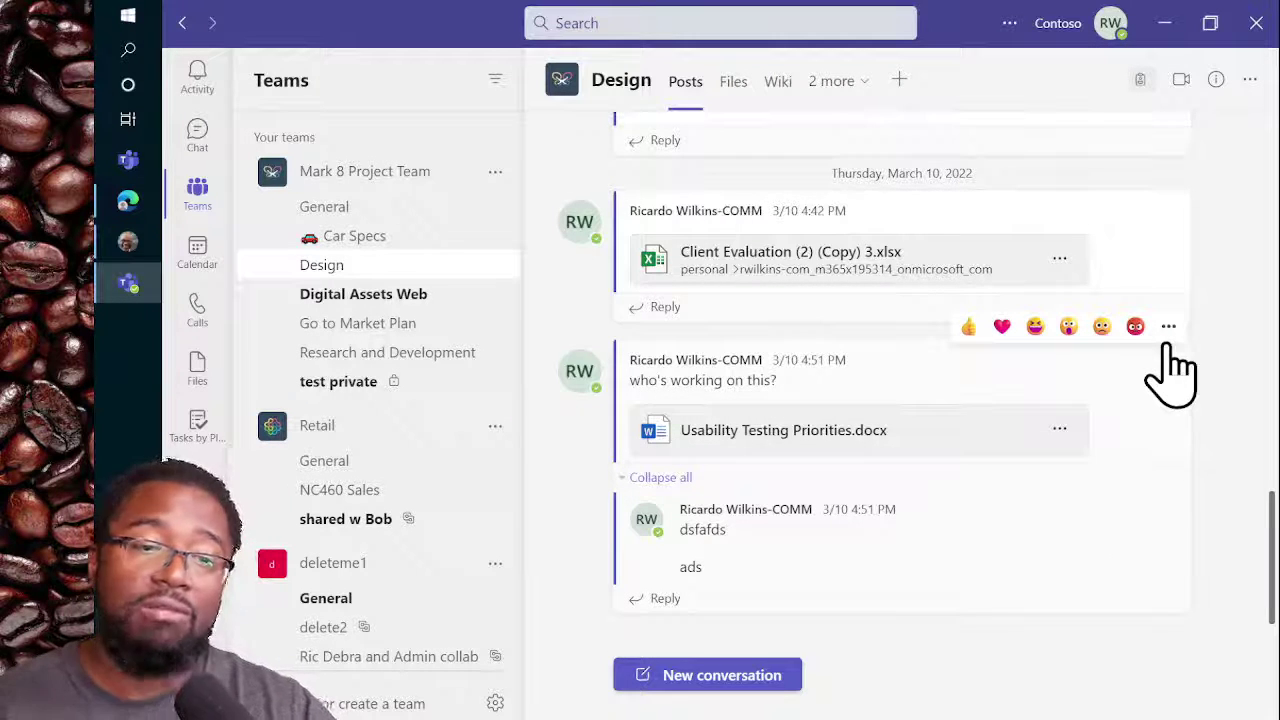
Step: Look at the Create task form for the 3/5 agenda message in the pinned meeting chat and close it without adding a task
{"action": "left_click", "coordinate": [205, 142]}
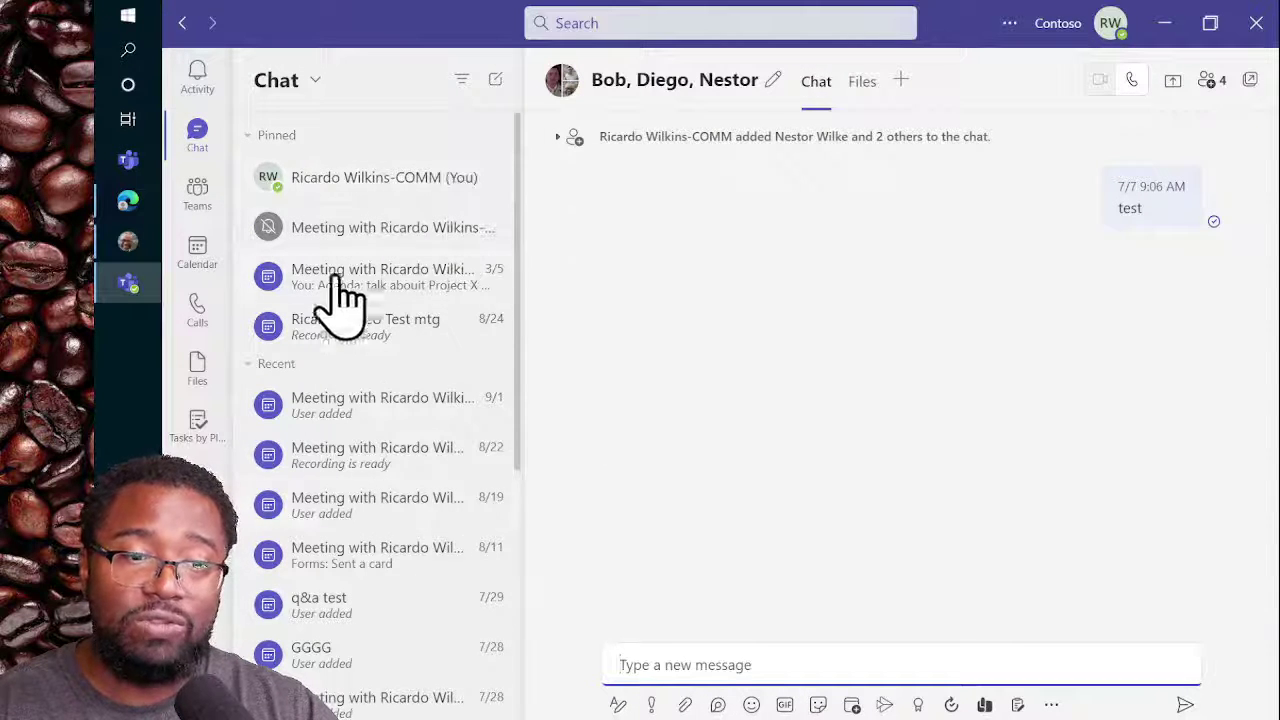
{"action": "left_click", "coordinate": [412, 285]}
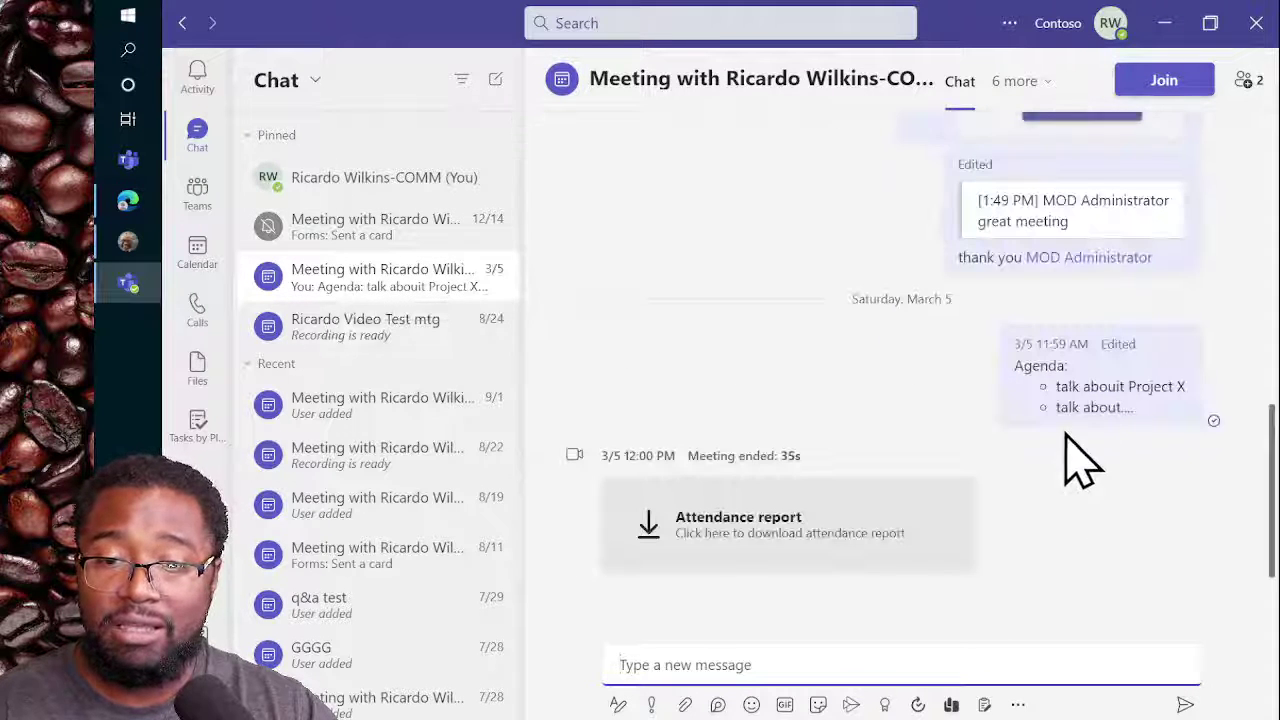
{"action": "mouse_move", "coordinate": [1195, 385]}
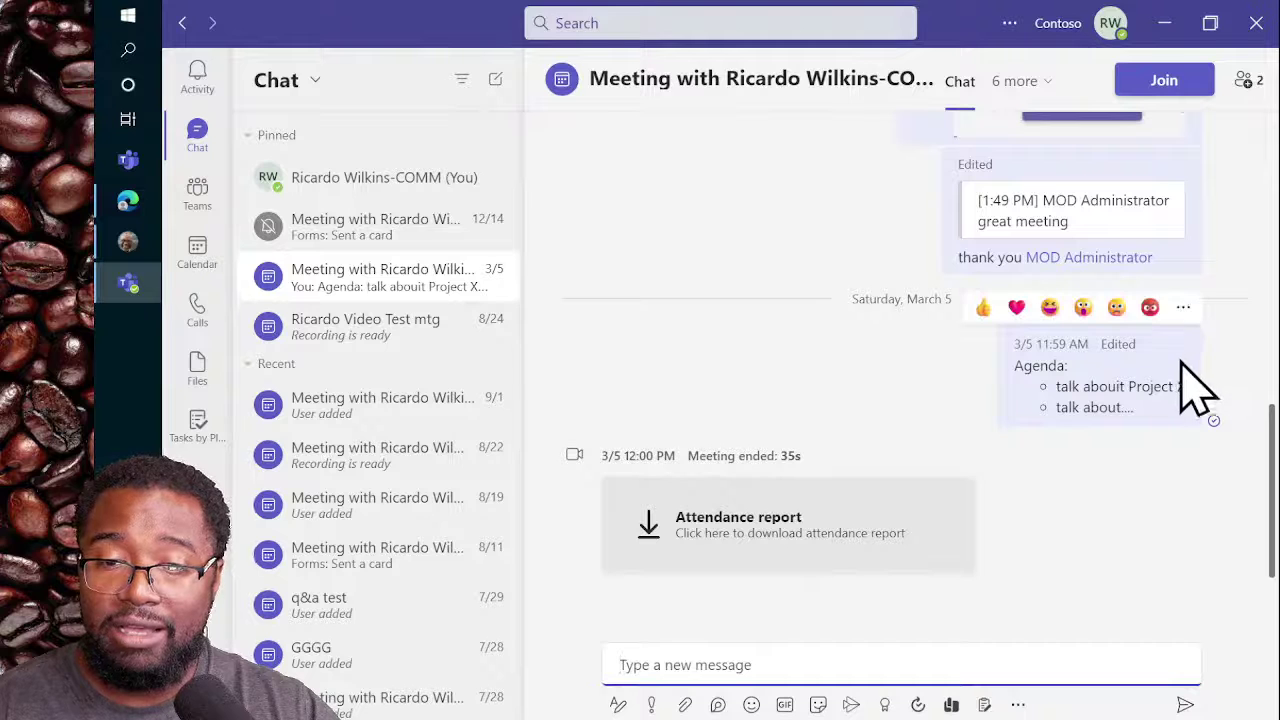
{"action": "left_click", "coordinate": [1183, 308]}
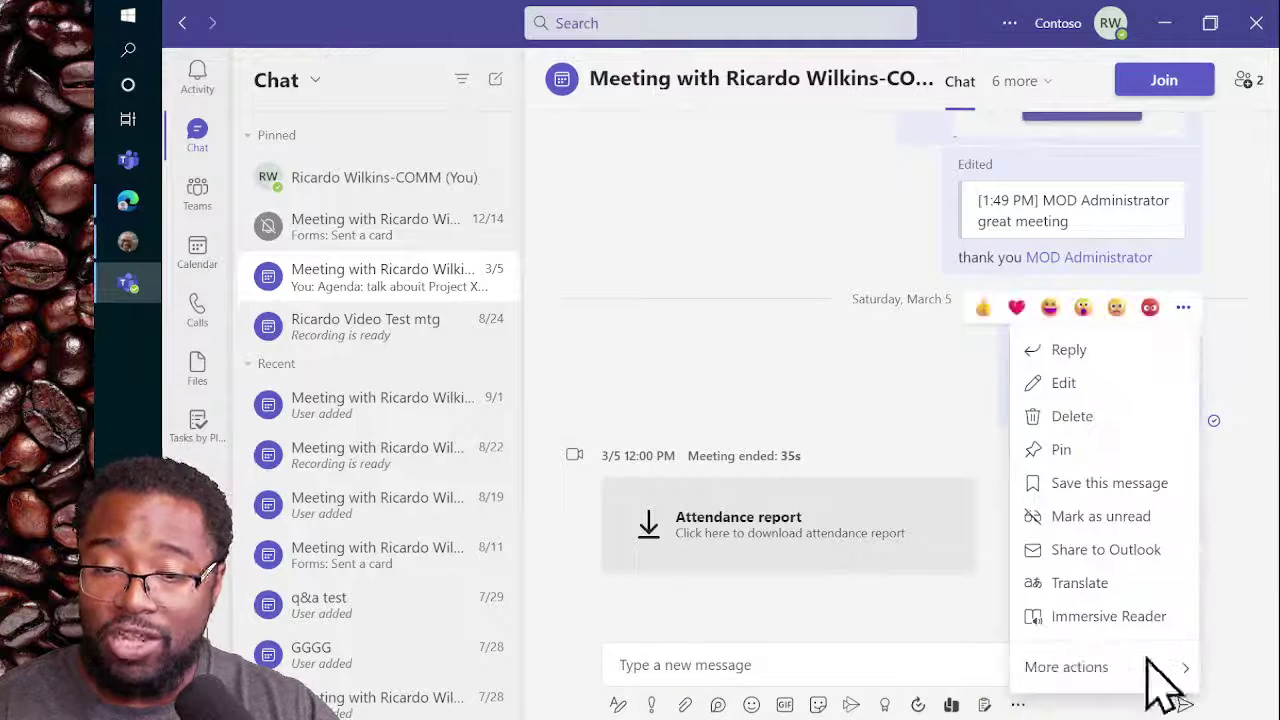
{"action": "mouse_move", "coordinate": [1140, 670]}
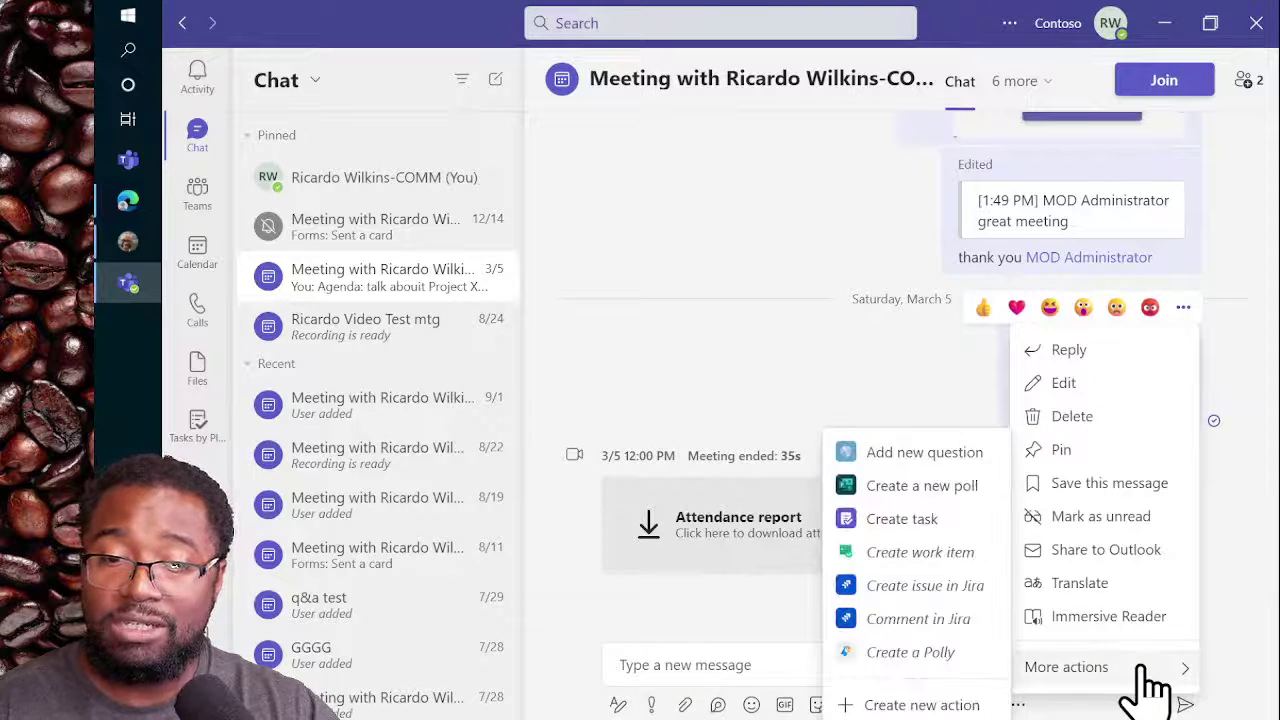
{"action": "left_click", "coordinate": [966, 518]}
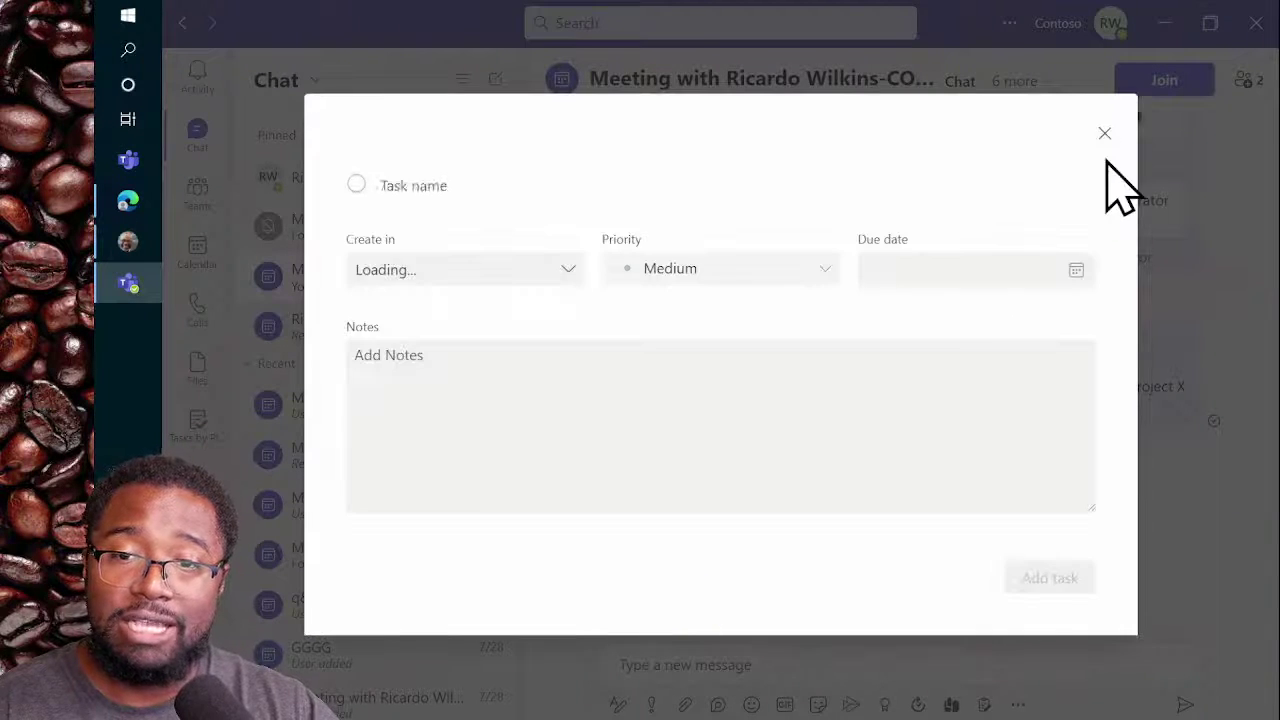
{"action": "left_click", "coordinate": [1105, 153]}
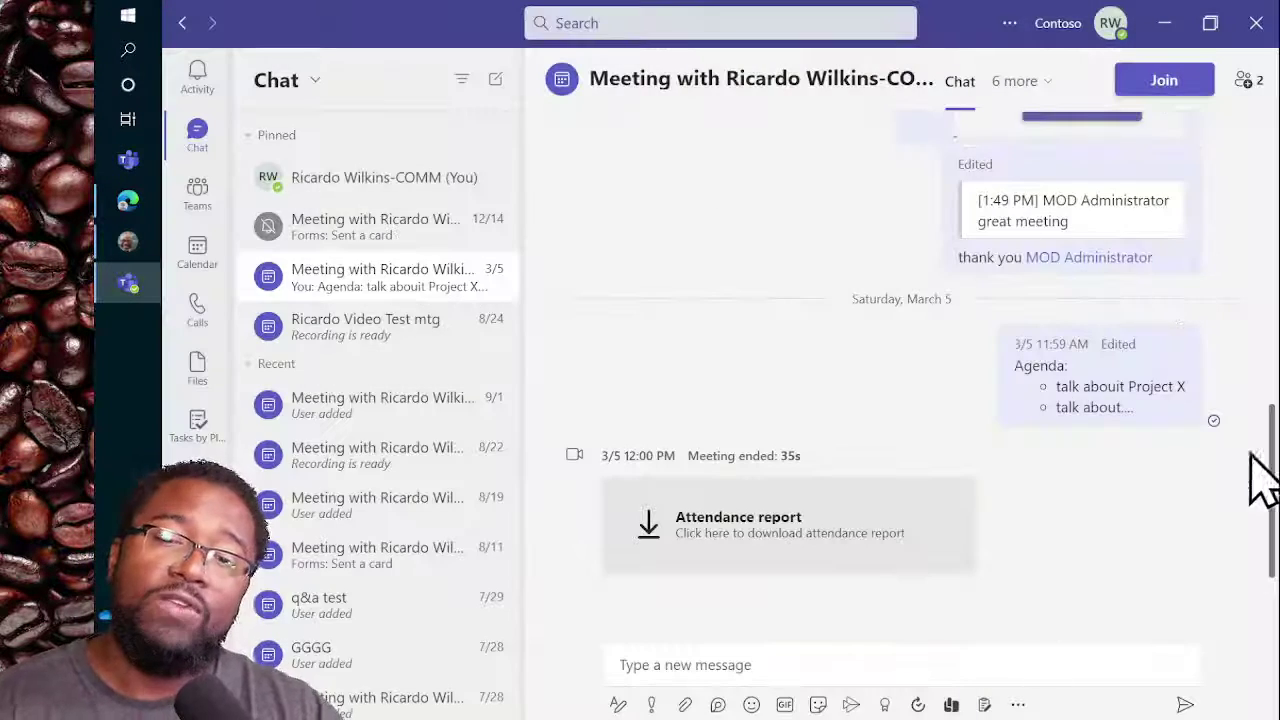
Step: Save the post with Client Evaluation (2) (Copy) 3.xlsx in the Design channel and open the account's Saved messages
{"action": "mouse_move", "coordinate": [1194, 357]}
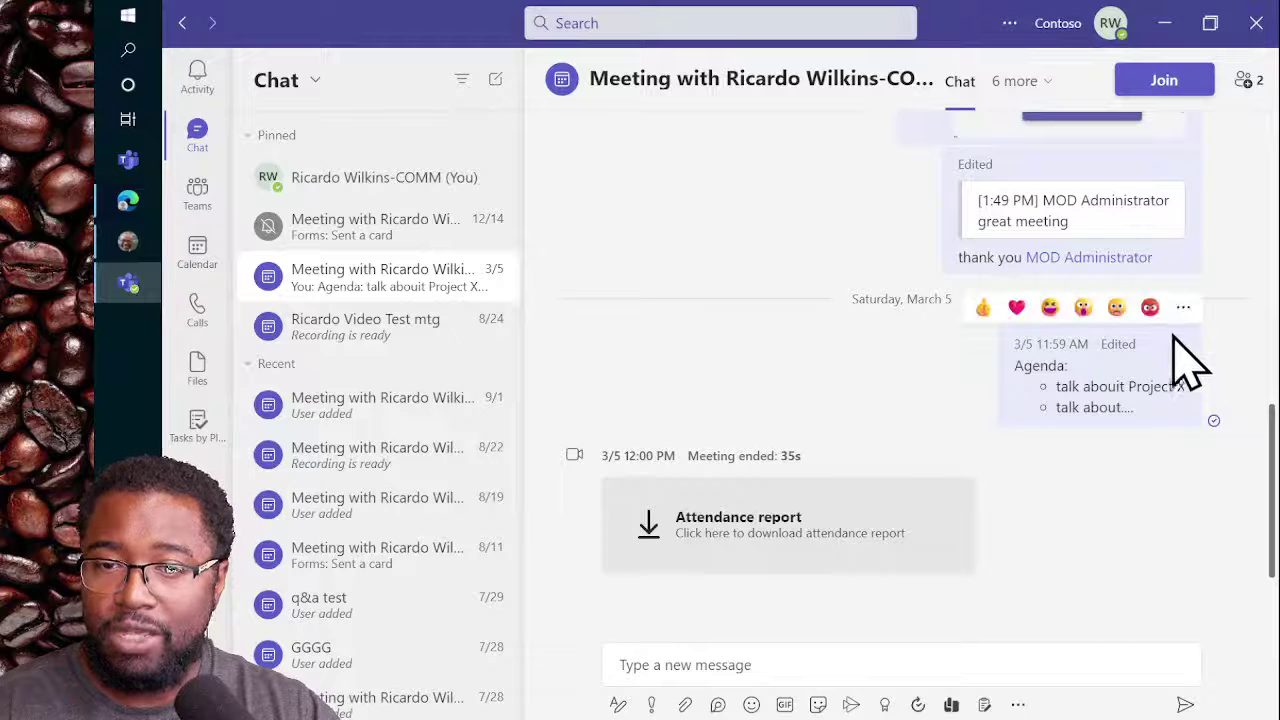
{"action": "left_click", "coordinate": [1183, 310]}
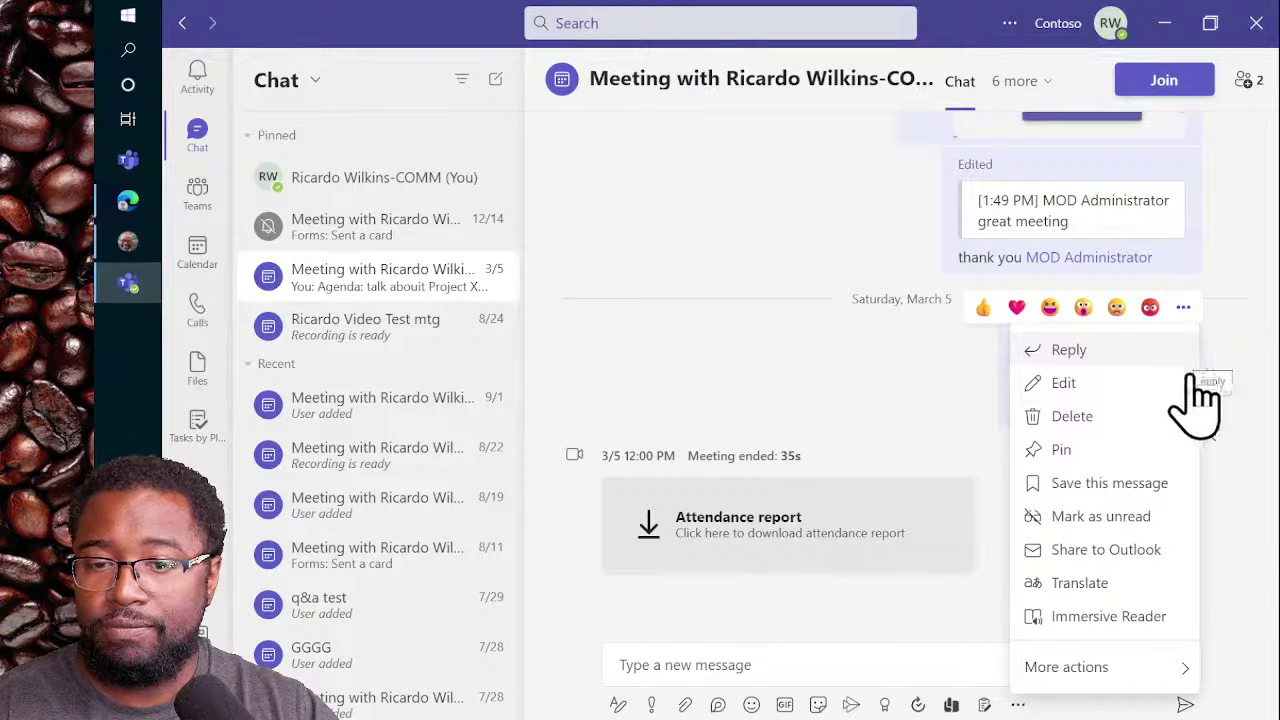
{"action": "left_click", "coordinate": [790, 357]}
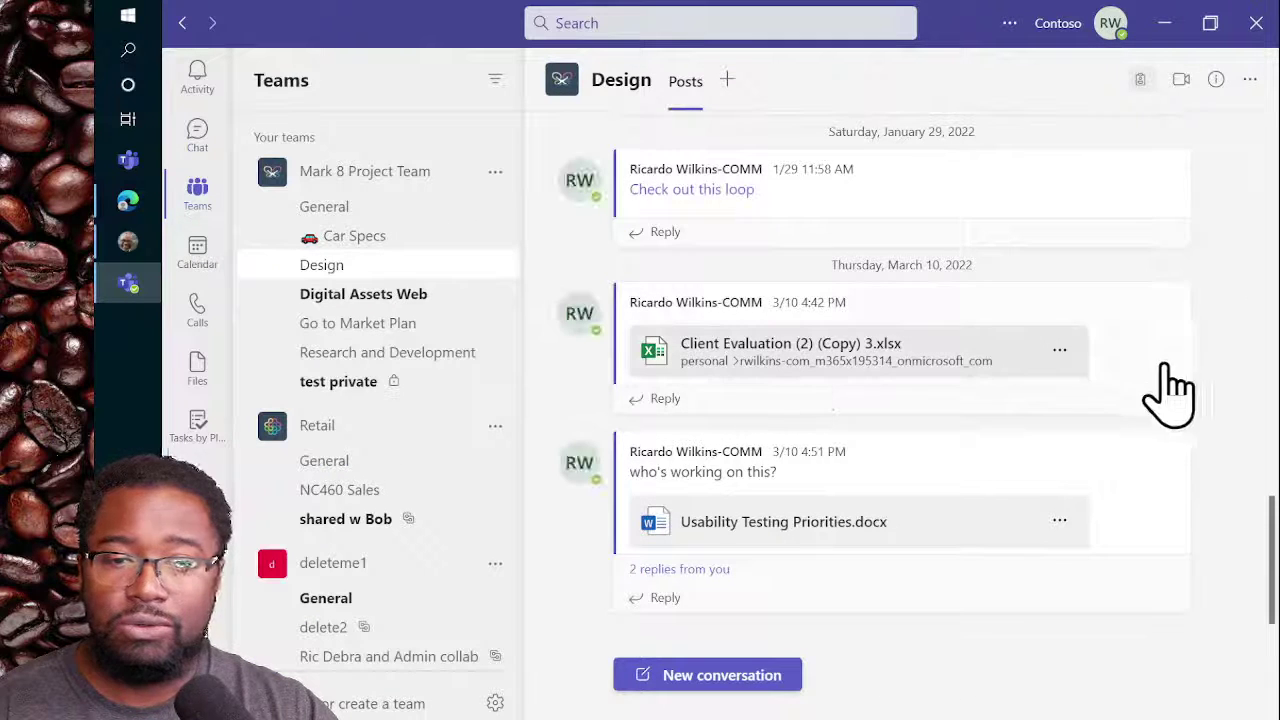
{"action": "mouse_move", "coordinate": [1157, 323]}
{"action": "left_click", "coordinate": [1168, 270]}
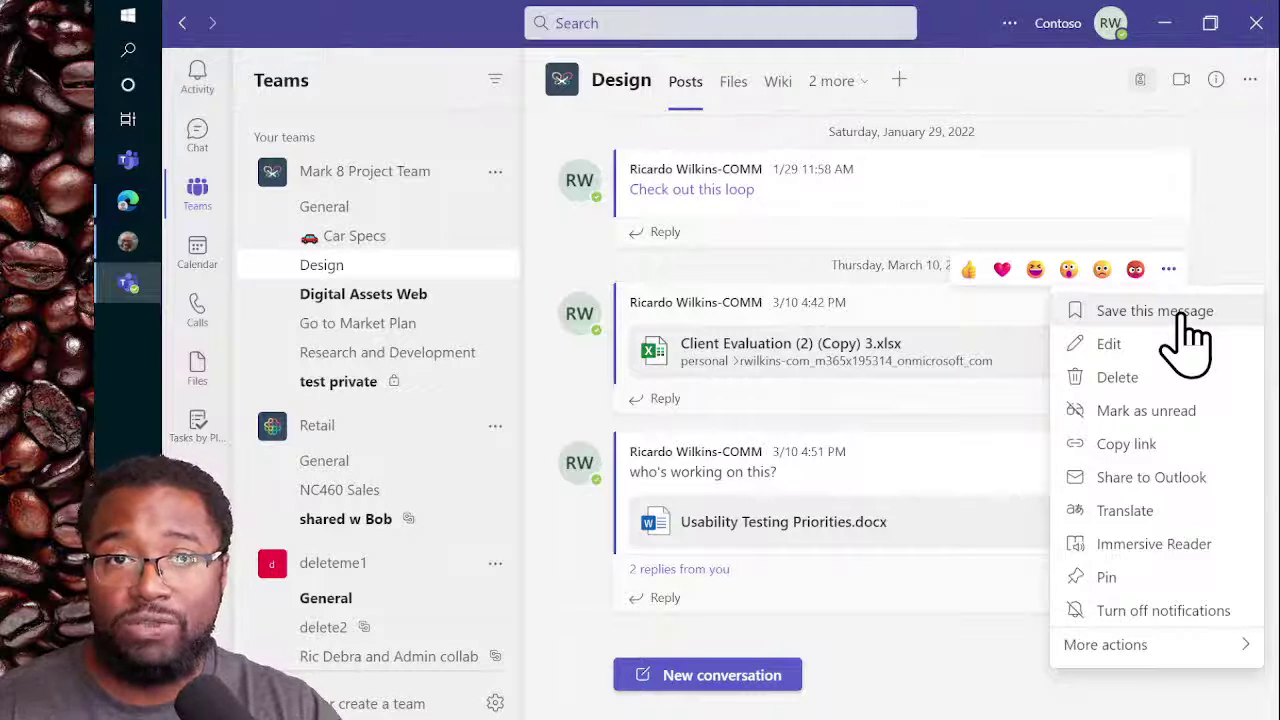
{"action": "left_click", "coordinate": [1192, 312]}
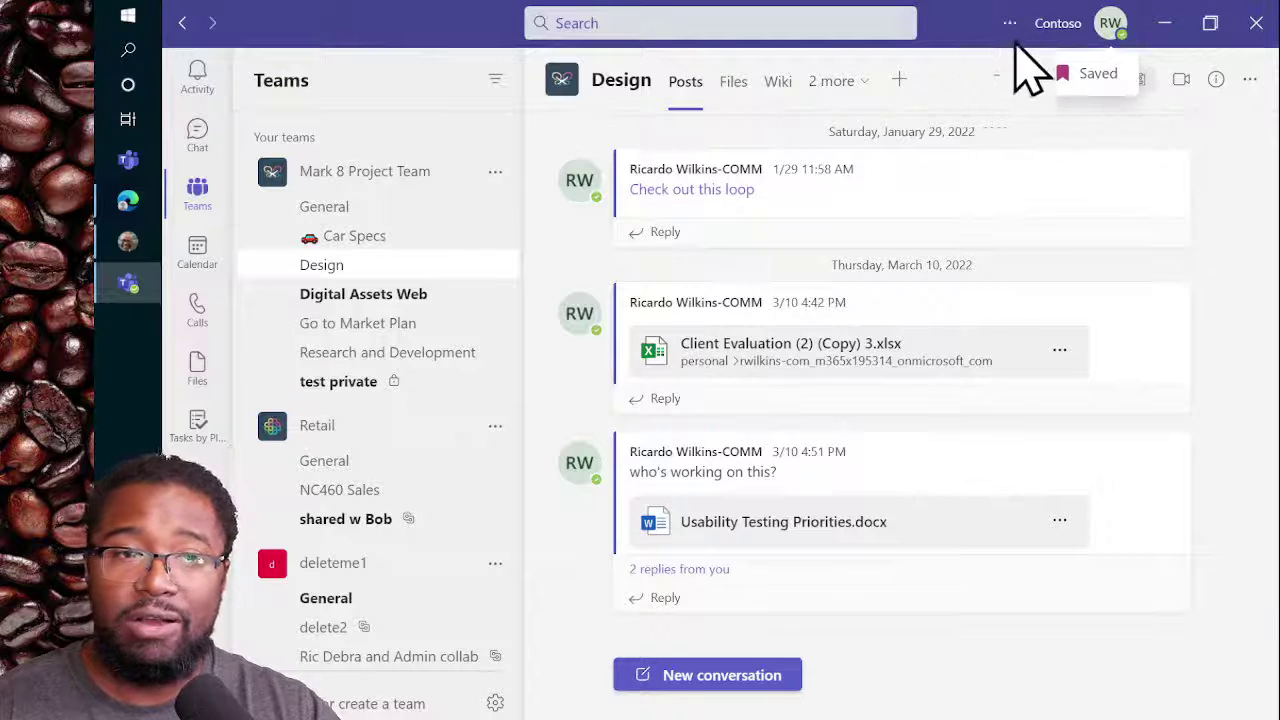
{"action": "left_click", "coordinate": [1106, 26]}
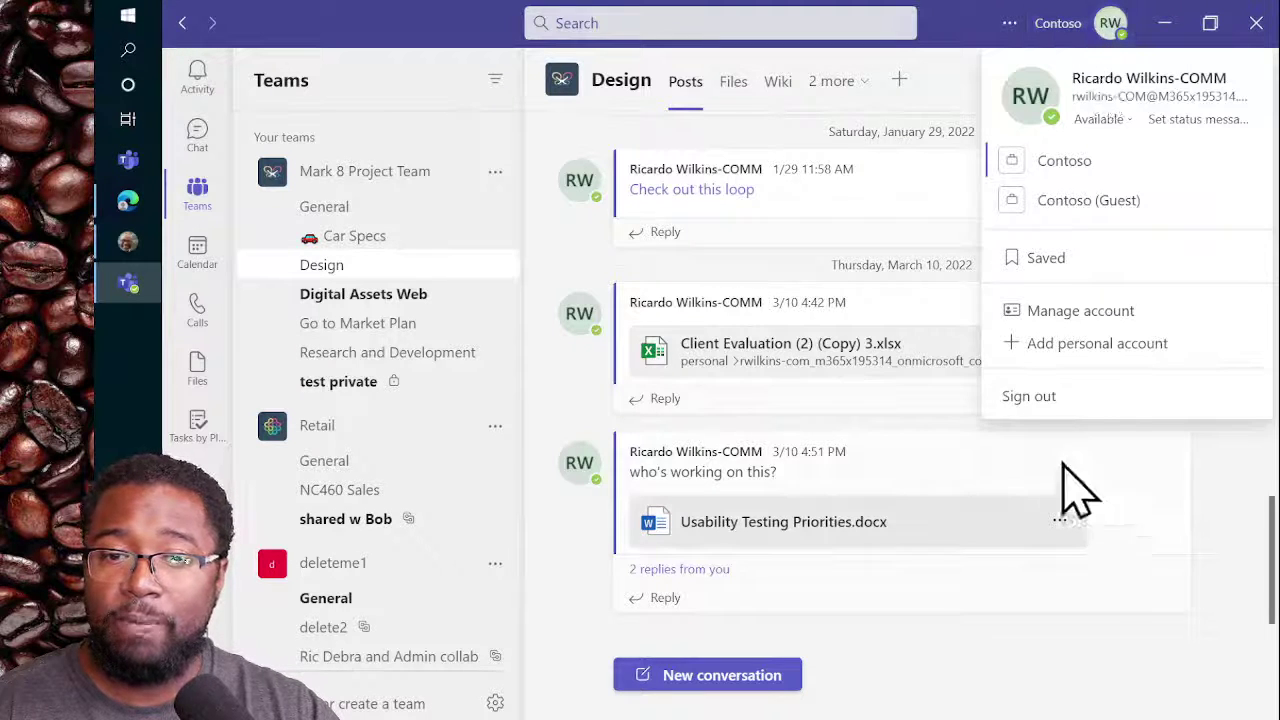
{"action": "left_click", "coordinate": [1050, 260]}
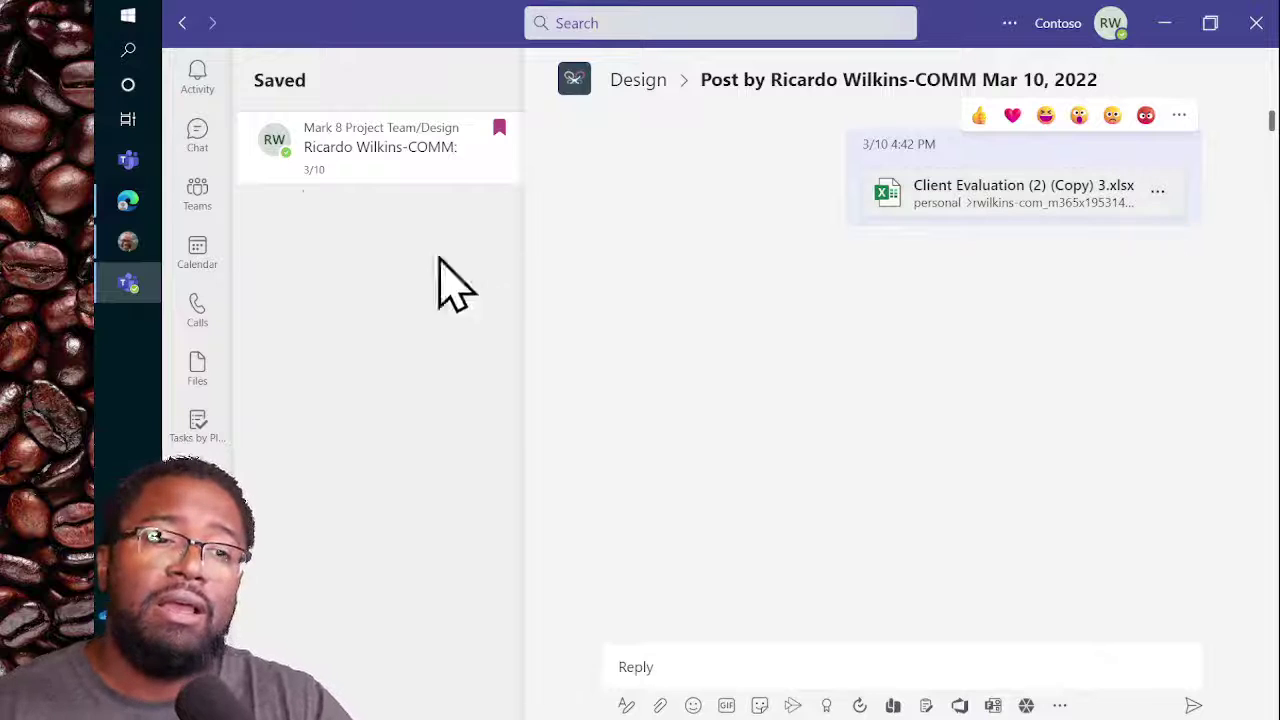
Step: Switch to To Do in the browser and look at the reminder options of the "who's working on this?" task
{"action": "left_click", "coordinate": [128, 200]}
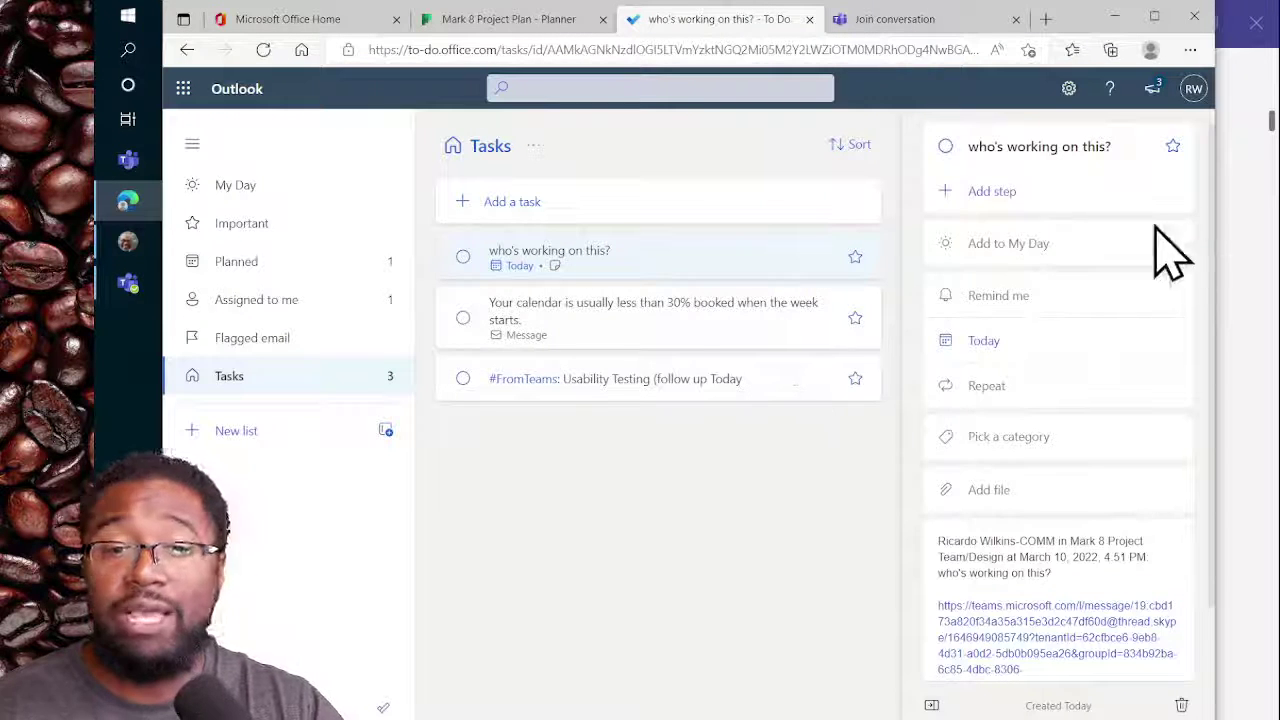
{"action": "left_click", "coordinate": [1063, 303]}
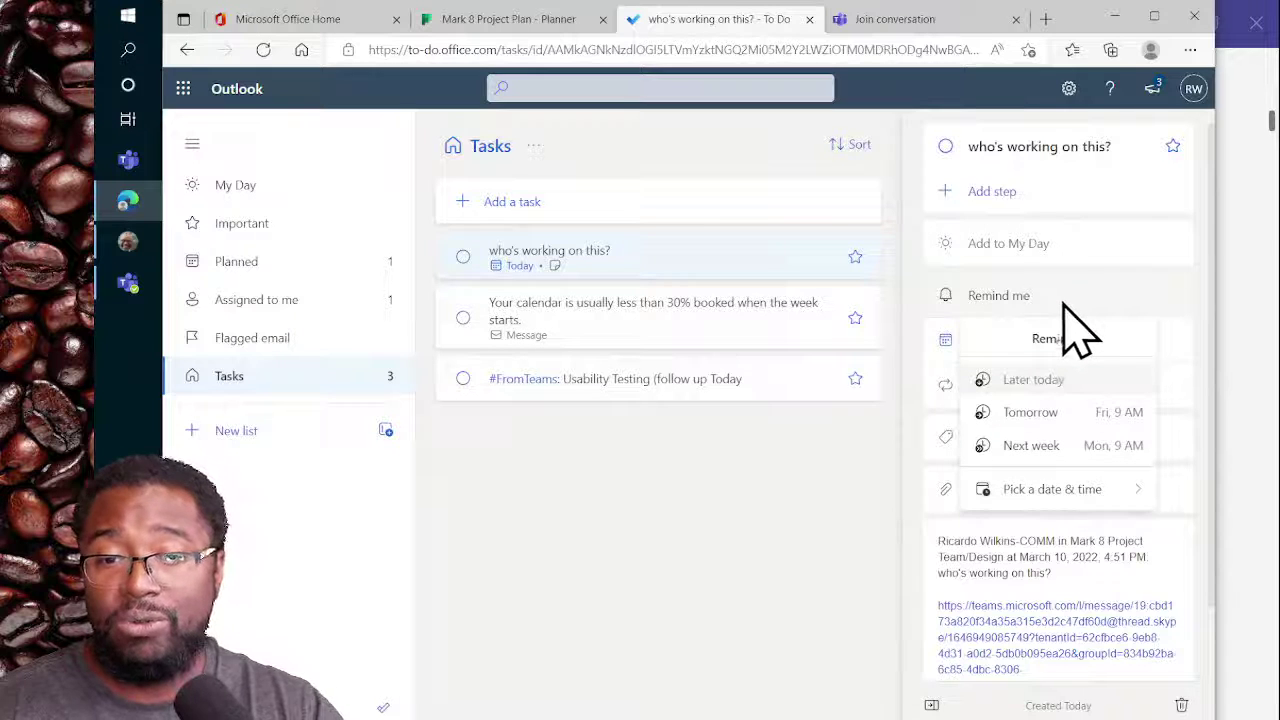
{"action": "left_click", "coordinate": [1130, 300]}
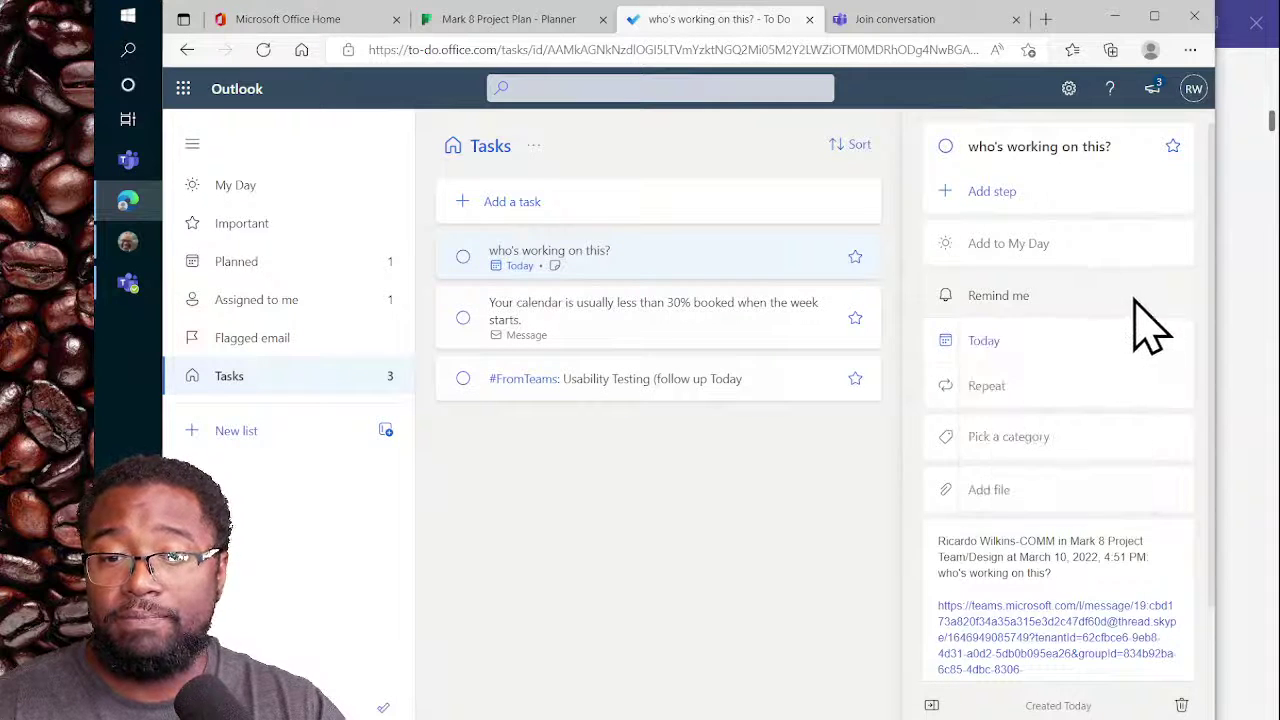
{"action": "left_click", "coordinate": [1131, 298]}
{"action": "left_click", "coordinate": [866, 605]}
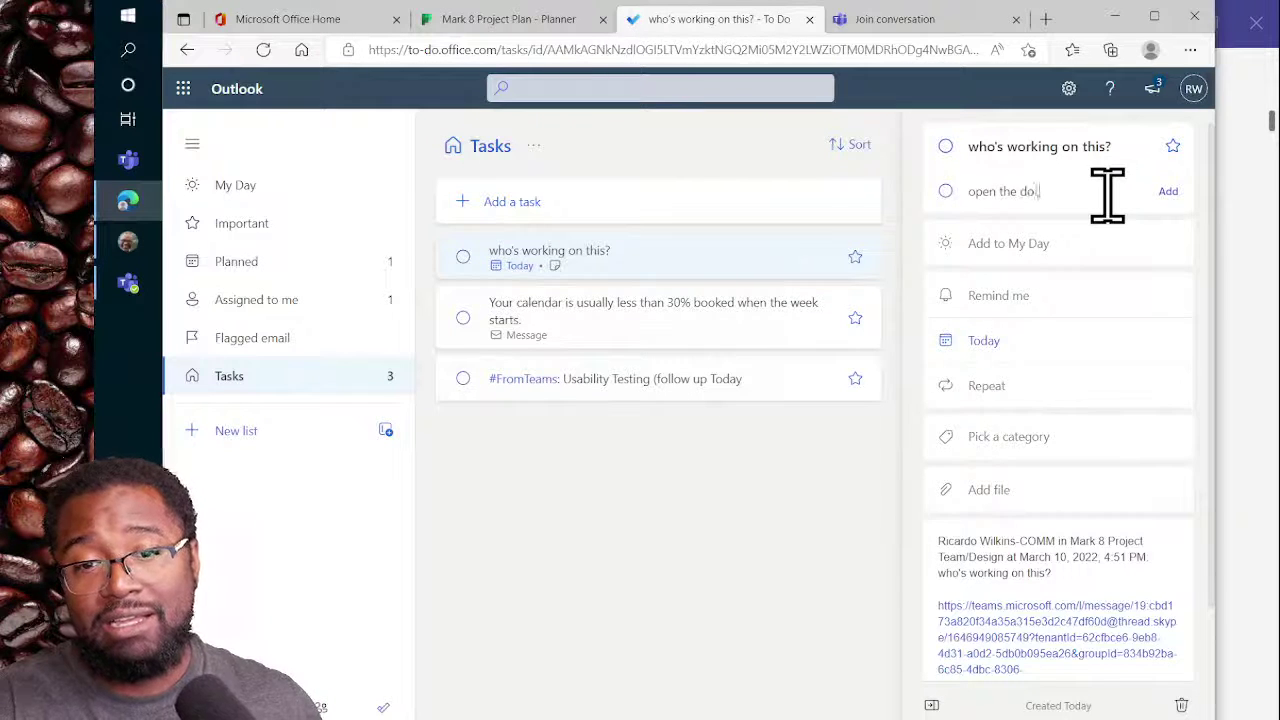
Step: Add the steps "open the doc" and "edit the doc" to the task, and mark "edit the doc" as completed
{"action": "type", "text": "c"}
{"action": "key", "text": "Return"}
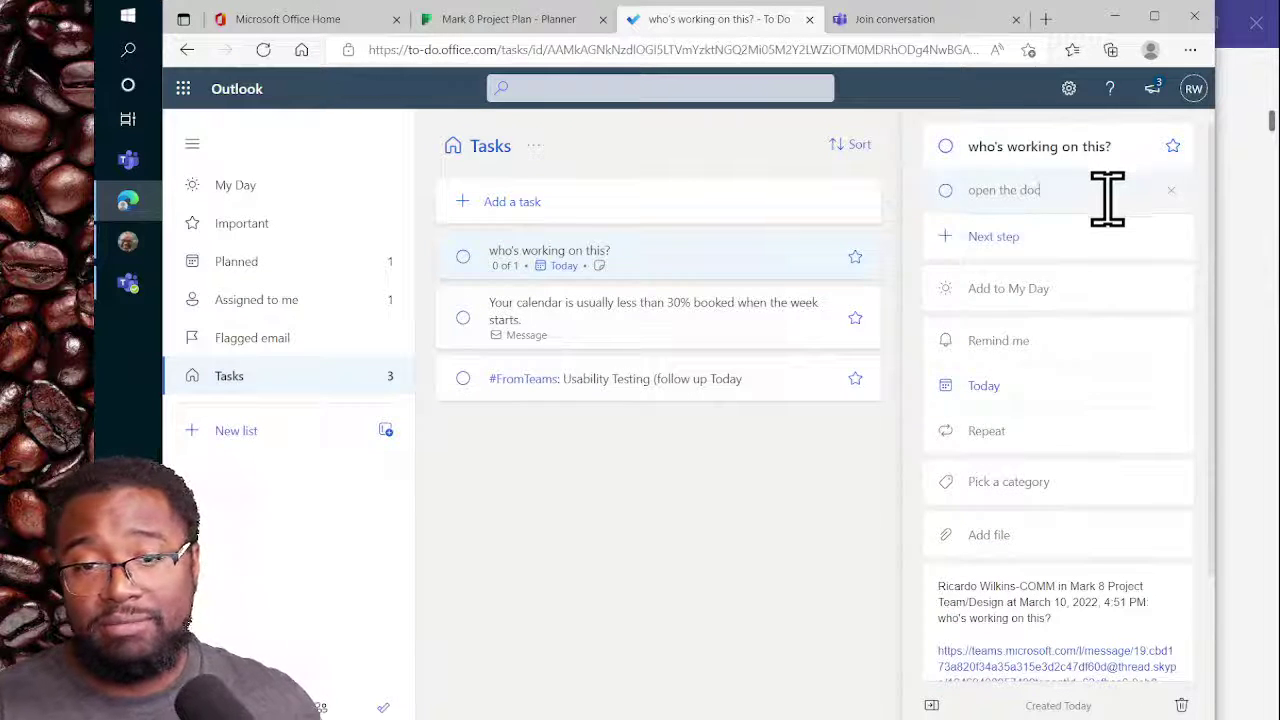
{"action": "left_click", "coordinate": [1077, 228]}
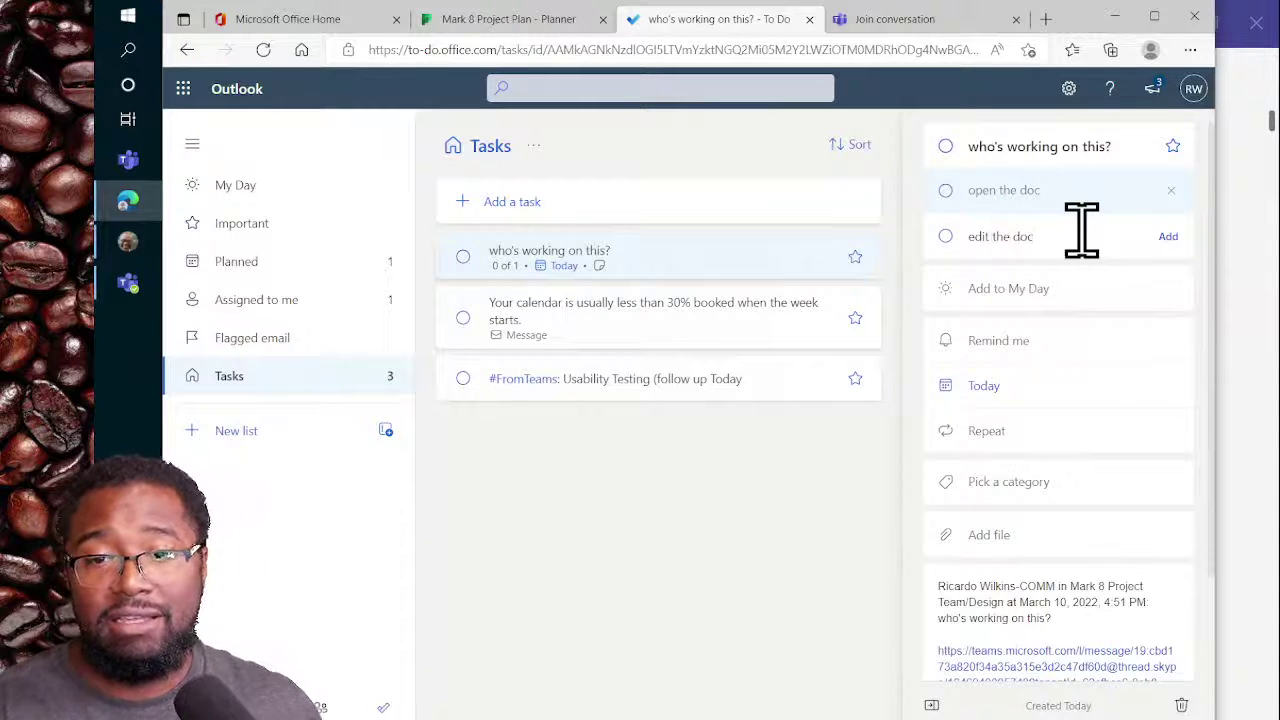
{"action": "left_click", "coordinate": [1168, 238]}
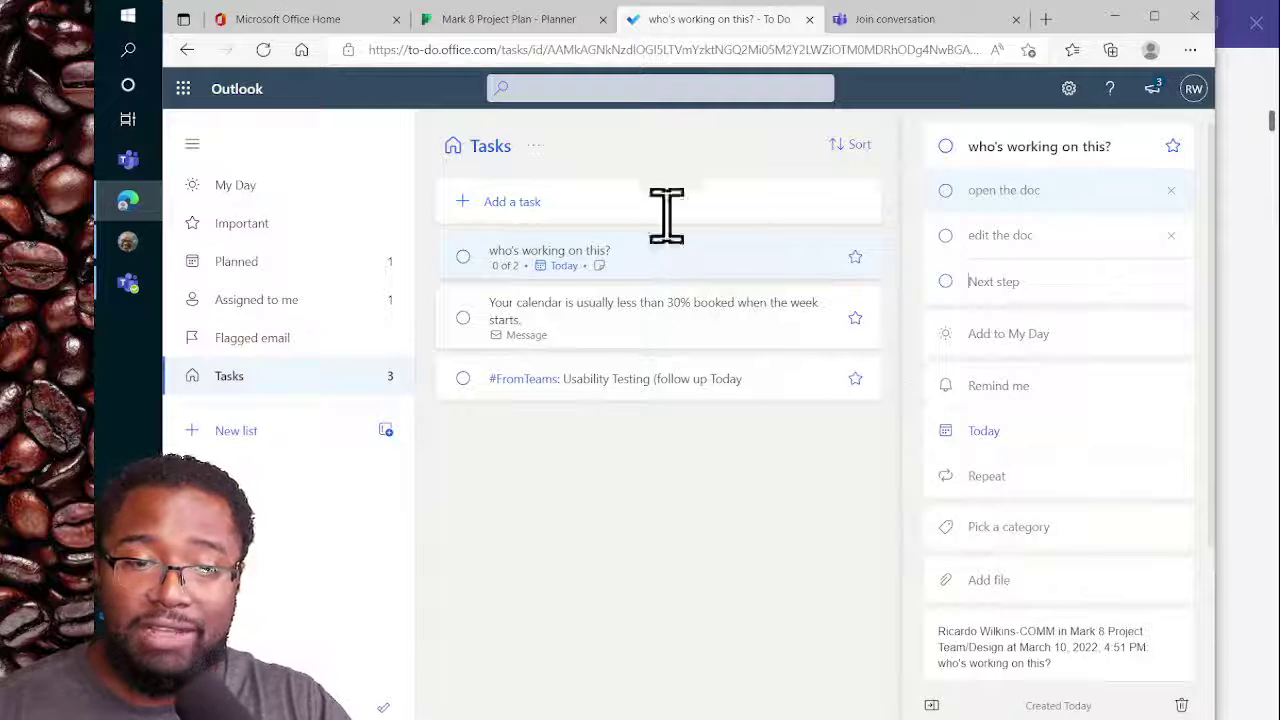
{"action": "left_click", "coordinate": [945, 236]}
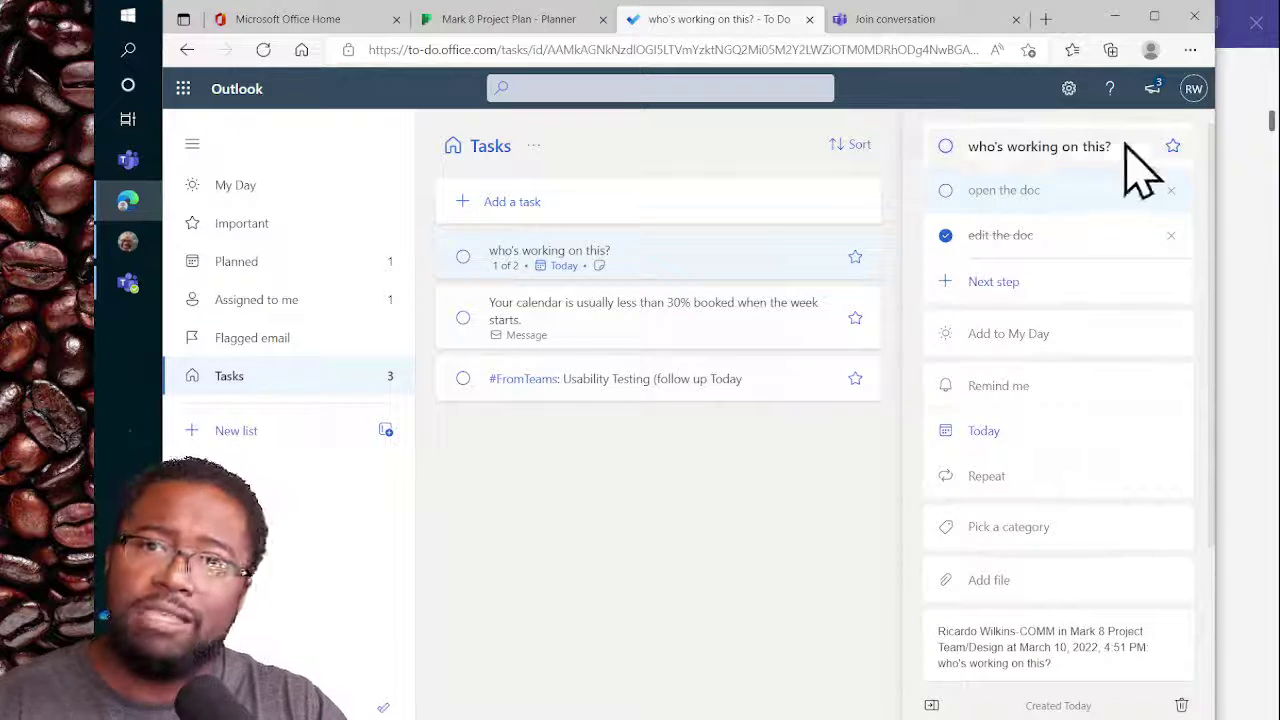
Step: Rename the task to "DO THIS BY MONDAY: who's working on this?" and review its notes
{"action": "scroll", "coordinate": [1085, 595], "scroll_direction": "down", "scroll_amount": 2}
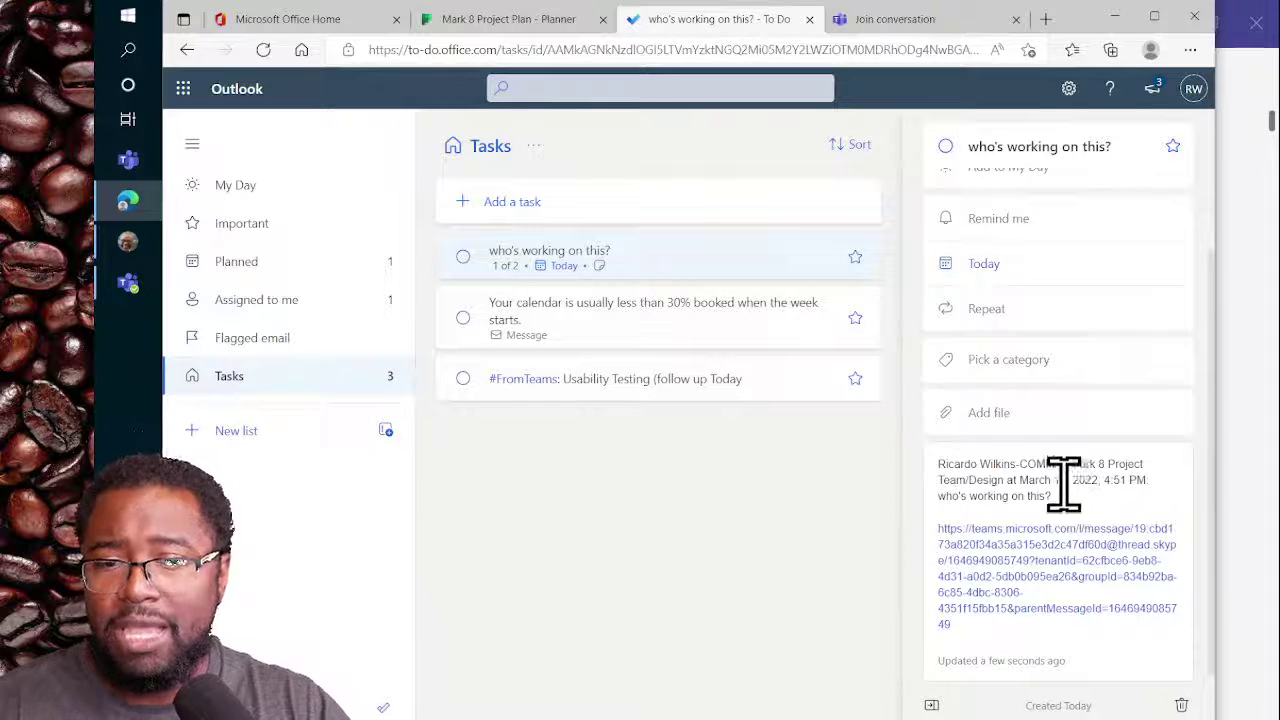
{"action": "scroll", "coordinate": [1000, 320], "scroll_direction": "up", "scroll_amount": 1}
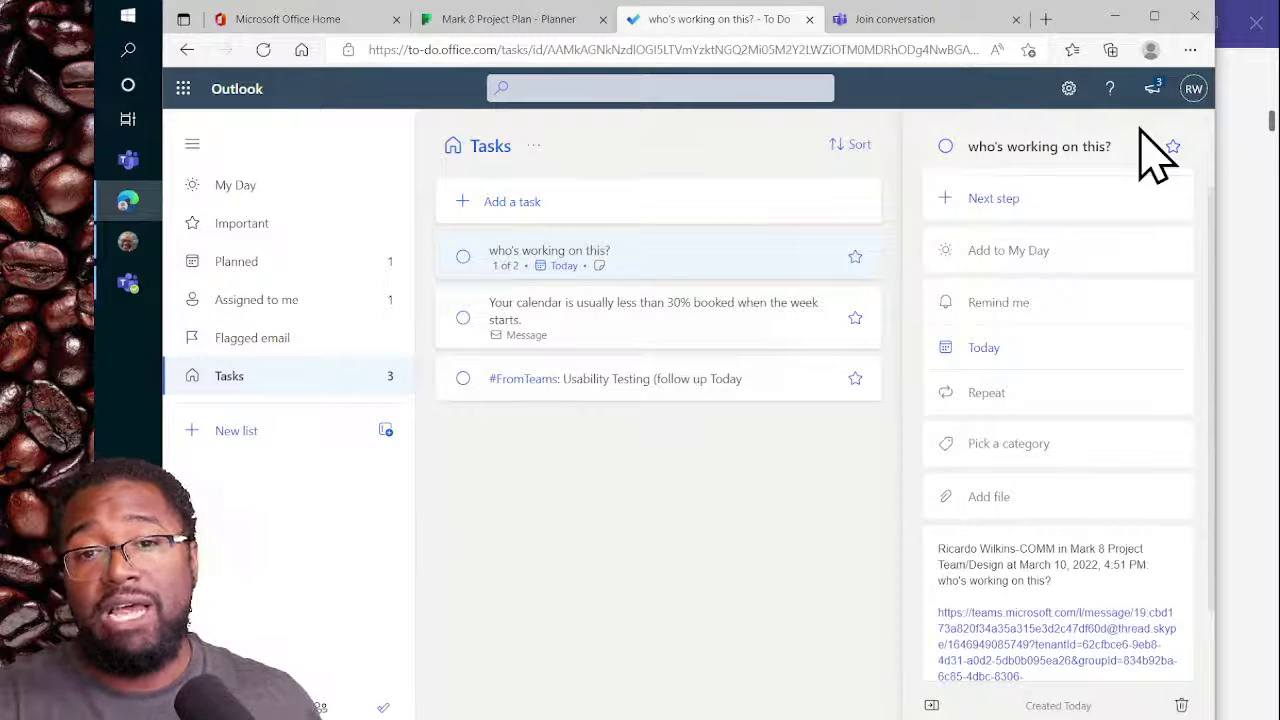
{"action": "type", "text": "THIS"}
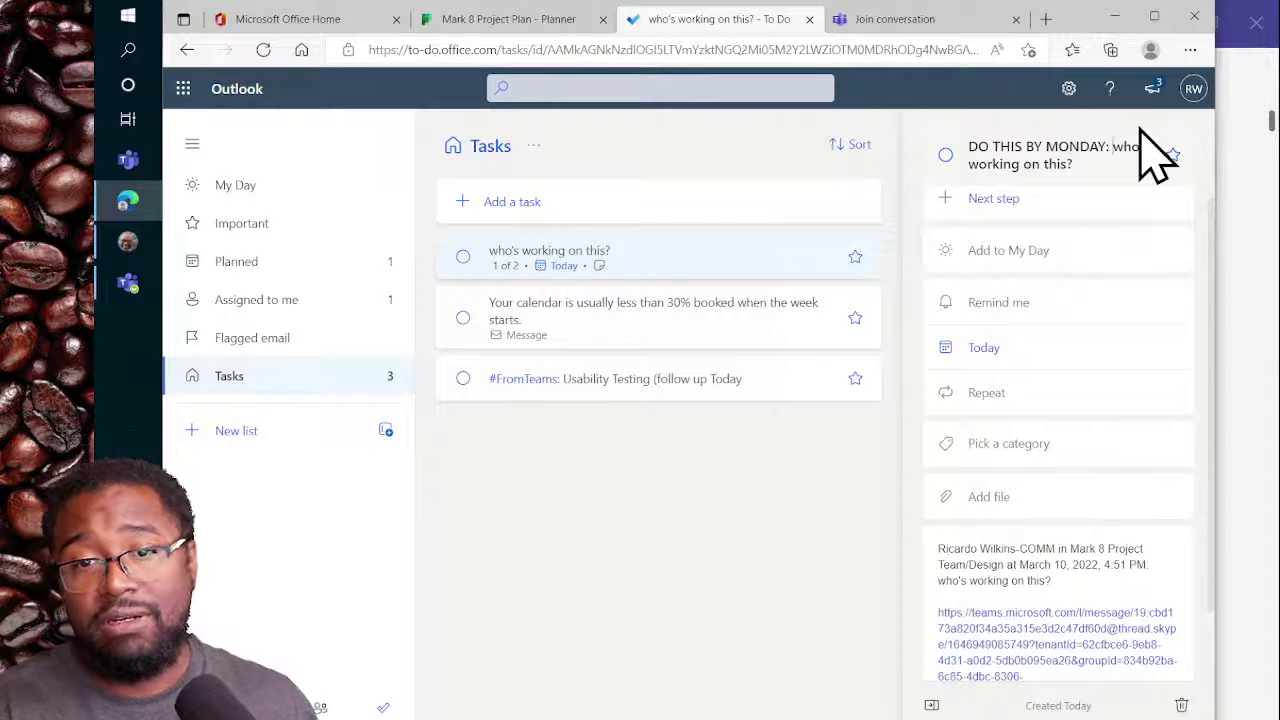
{"action": "type", "text": " BY MONDAY:"}
{"action": "key", "text": "Return"}
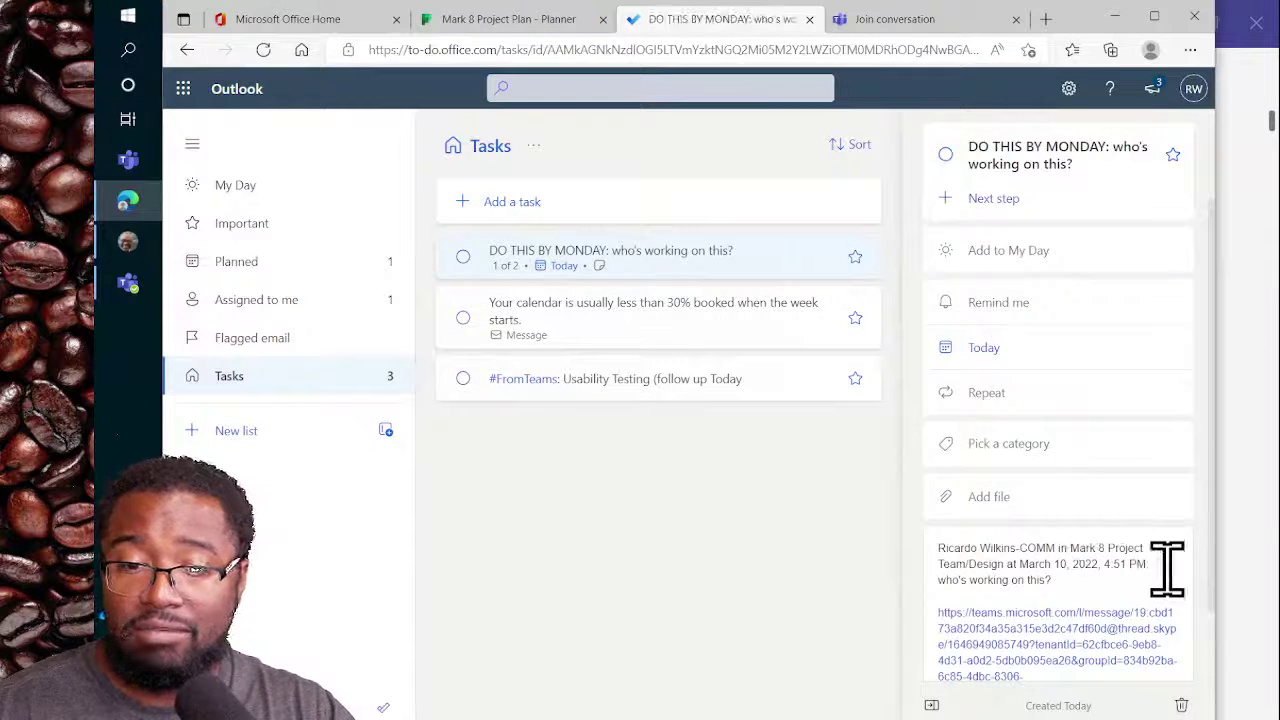
{"action": "scroll", "coordinate": [1167, 570], "scroll_direction": "down", "scroll_amount": 1}
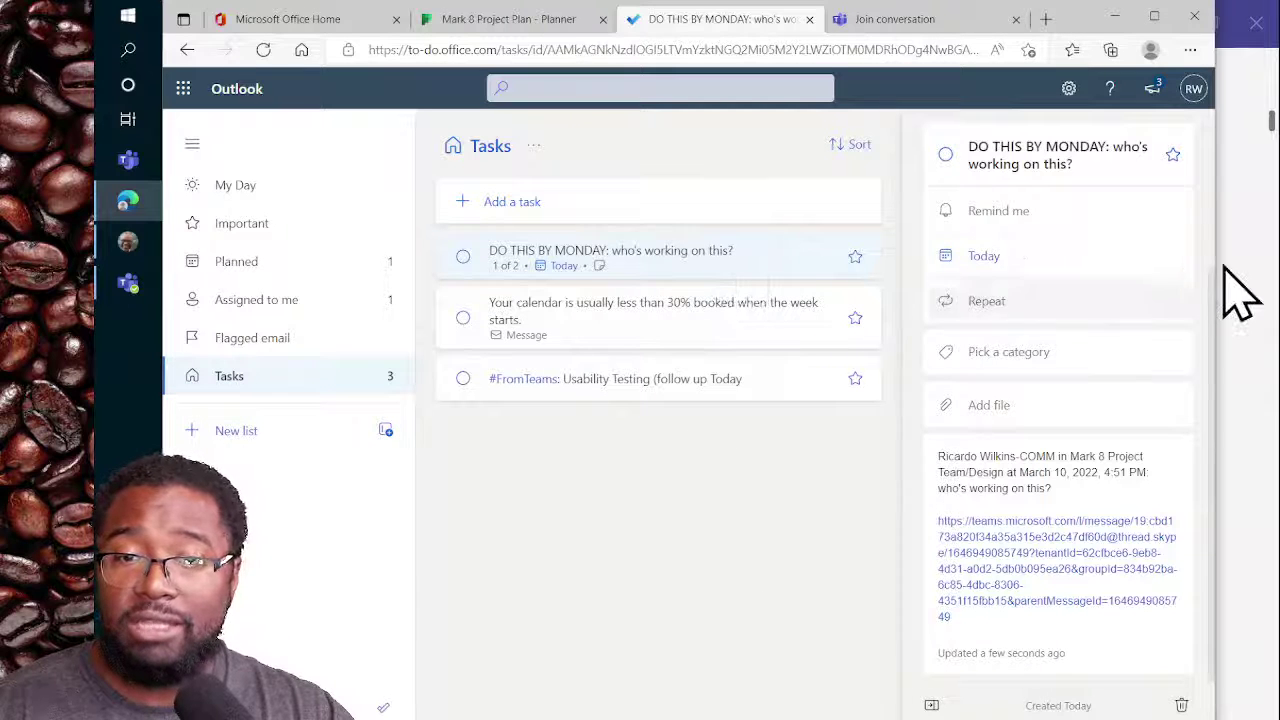
Step: Switch to Teams and copy the link of the post with Client Evaluation (2) (Copy) 3.xlsx in the Design channel
{"action": "left_click", "coordinate": [128, 285]}
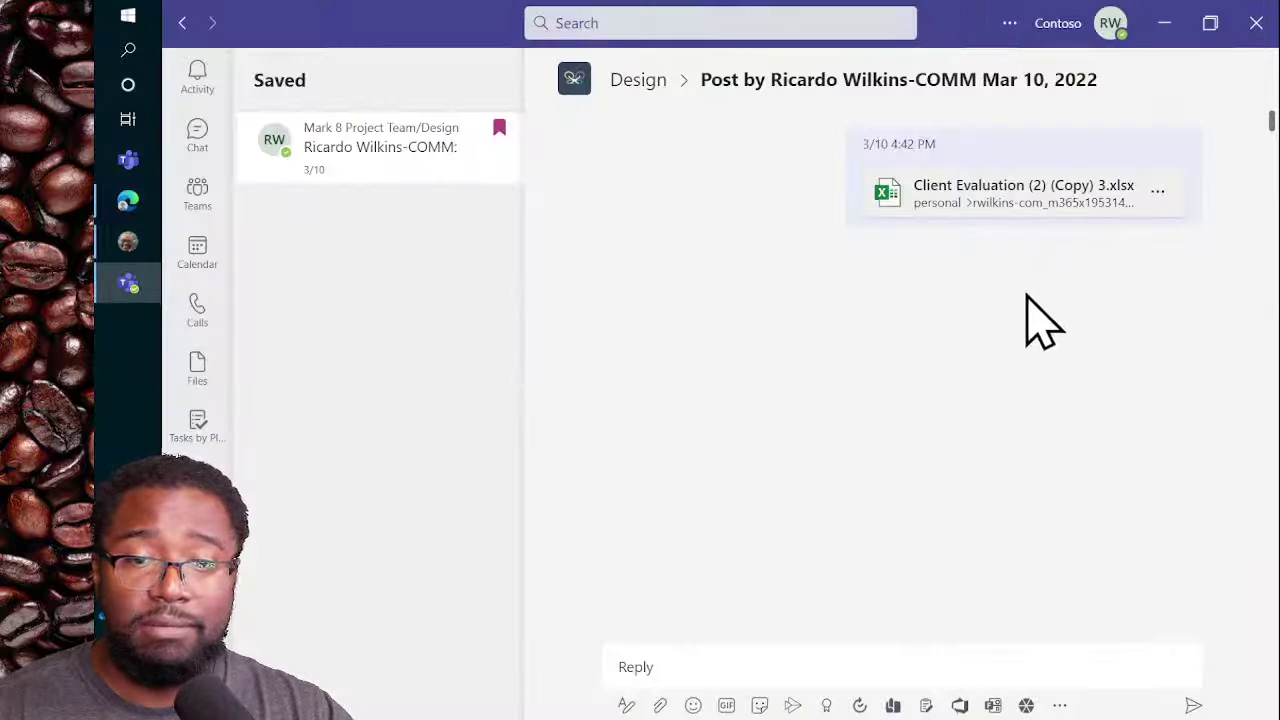
{"action": "left_click", "coordinate": [171, 257]}
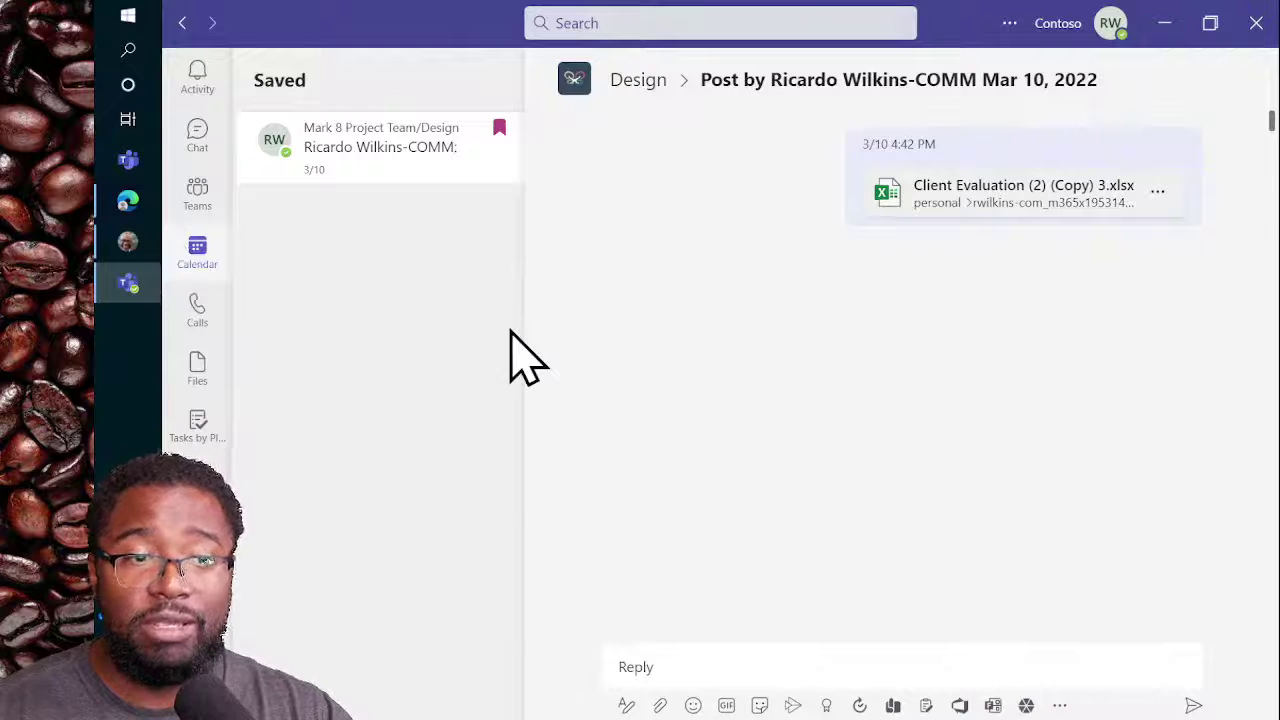
{"action": "left_click", "coordinate": [212, 200]}
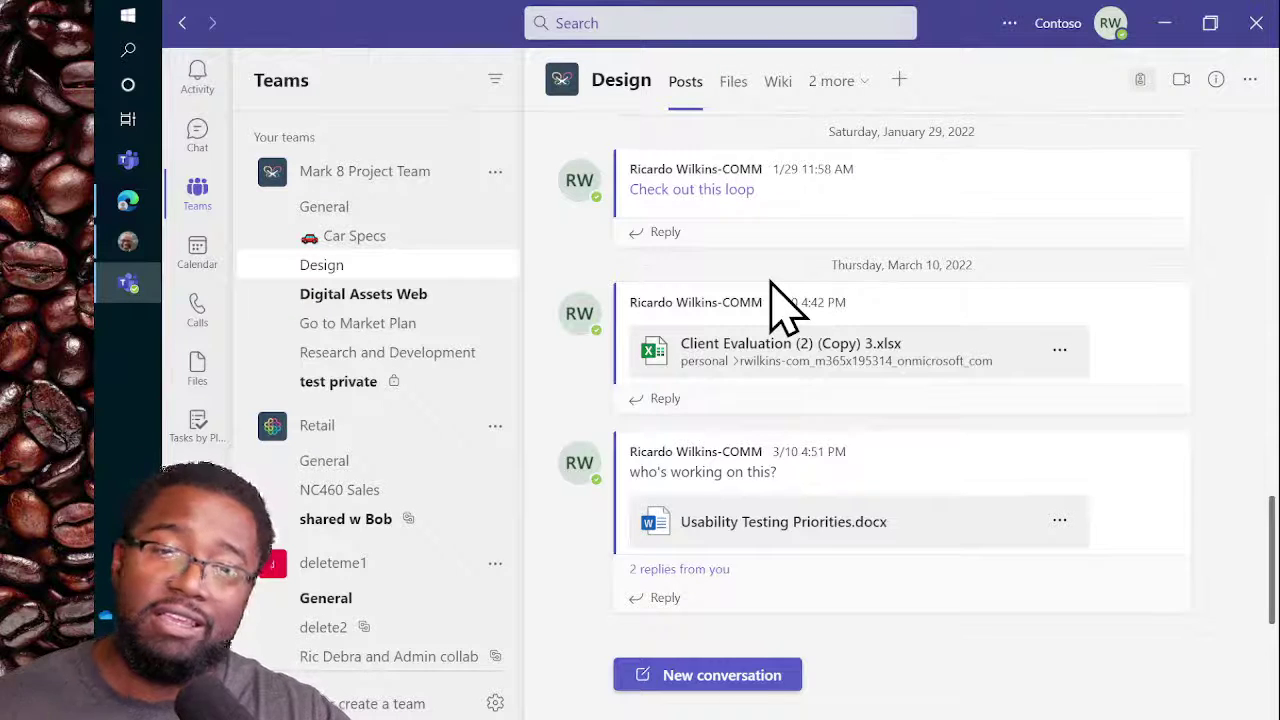
{"action": "mouse_move", "coordinate": [977, 377]}
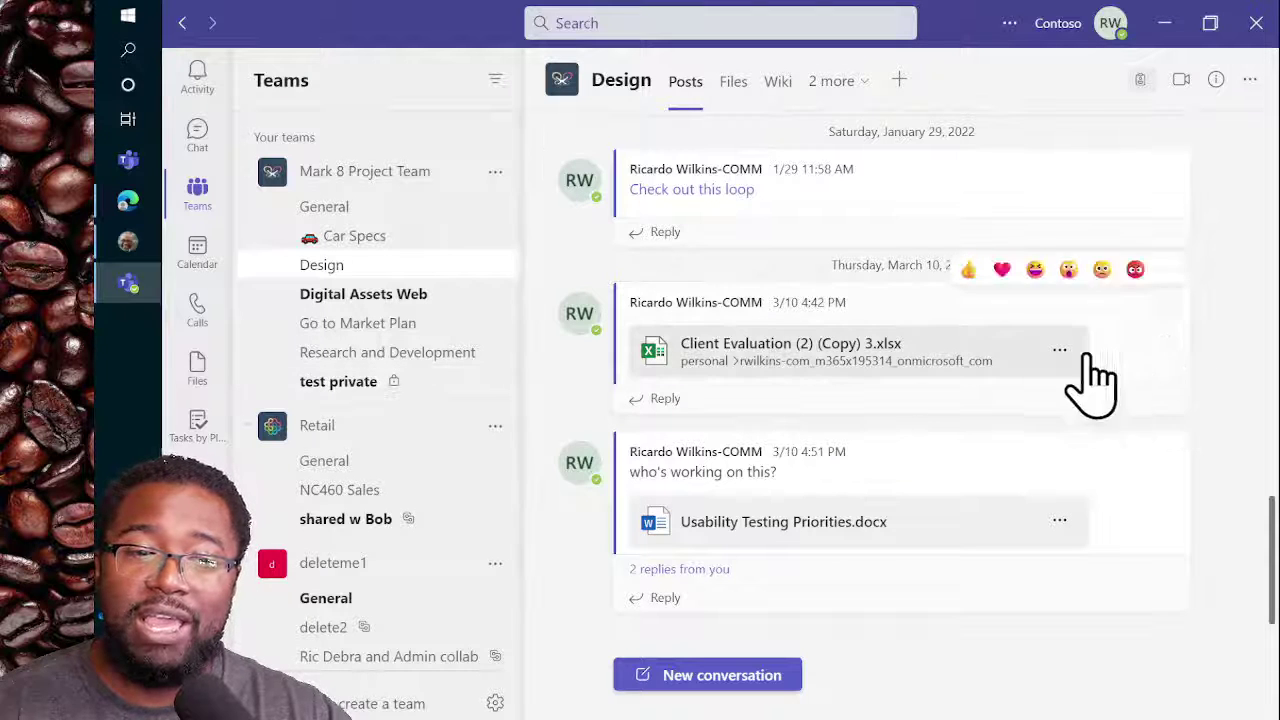
{"action": "mouse_move", "coordinate": [1128, 490]}
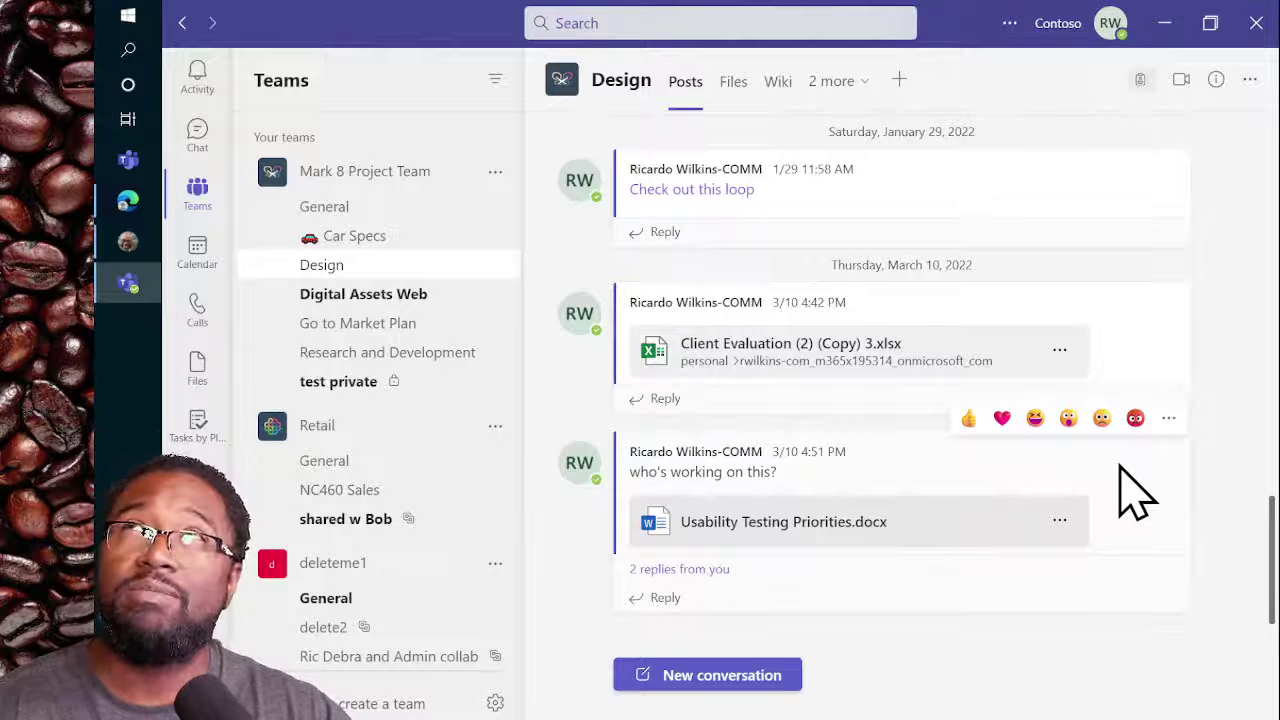
{"action": "left_click", "coordinate": [448, 266]}
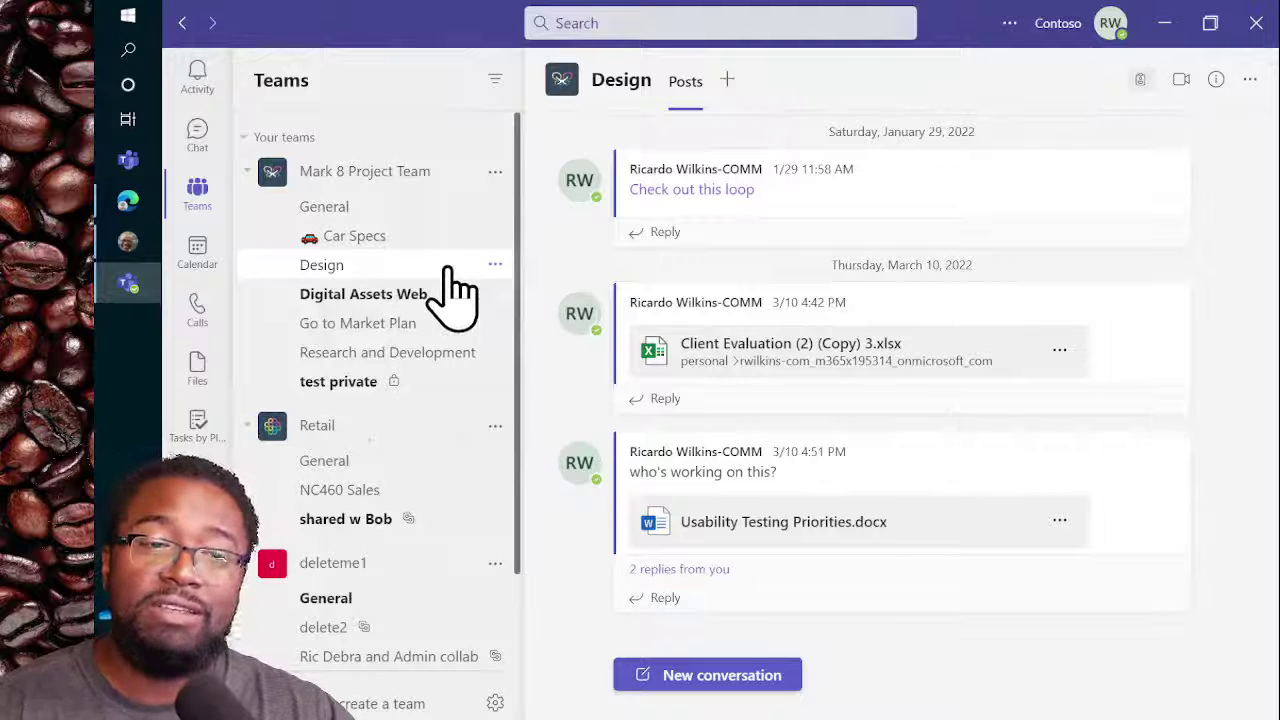
{"action": "mouse_move", "coordinate": [1180, 300]}
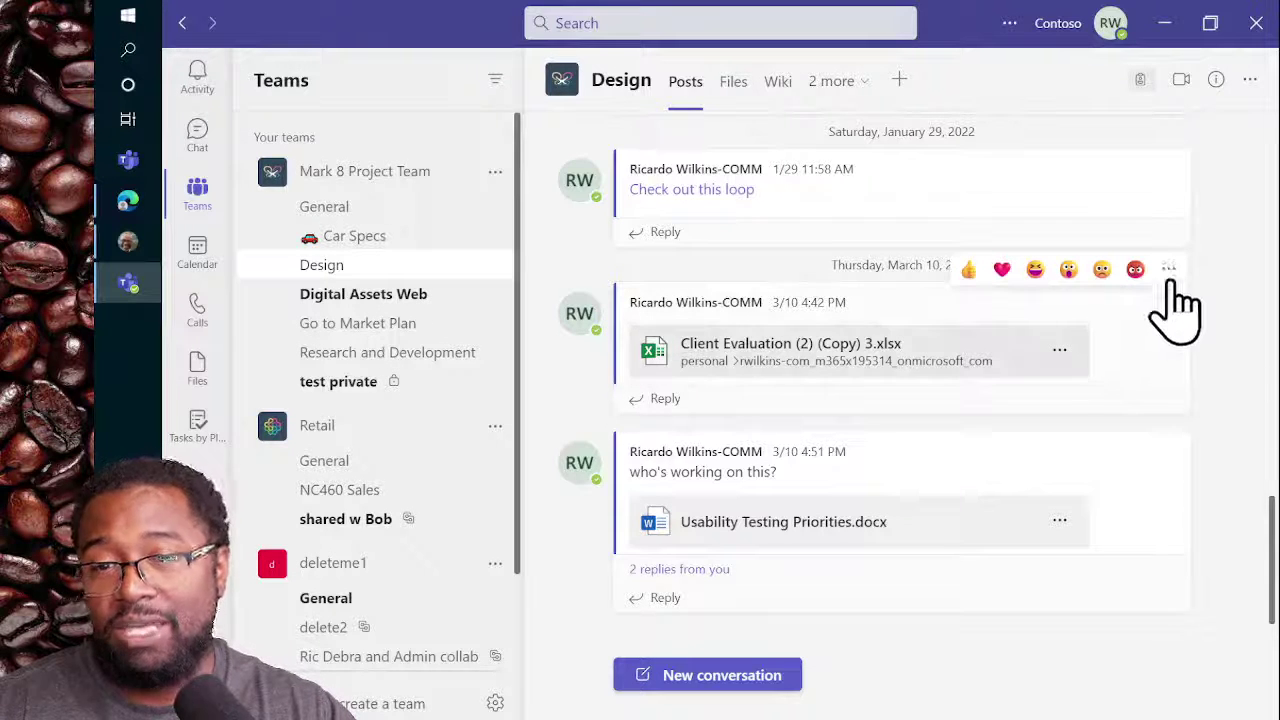
{"action": "left_click", "coordinate": [1168, 270]}
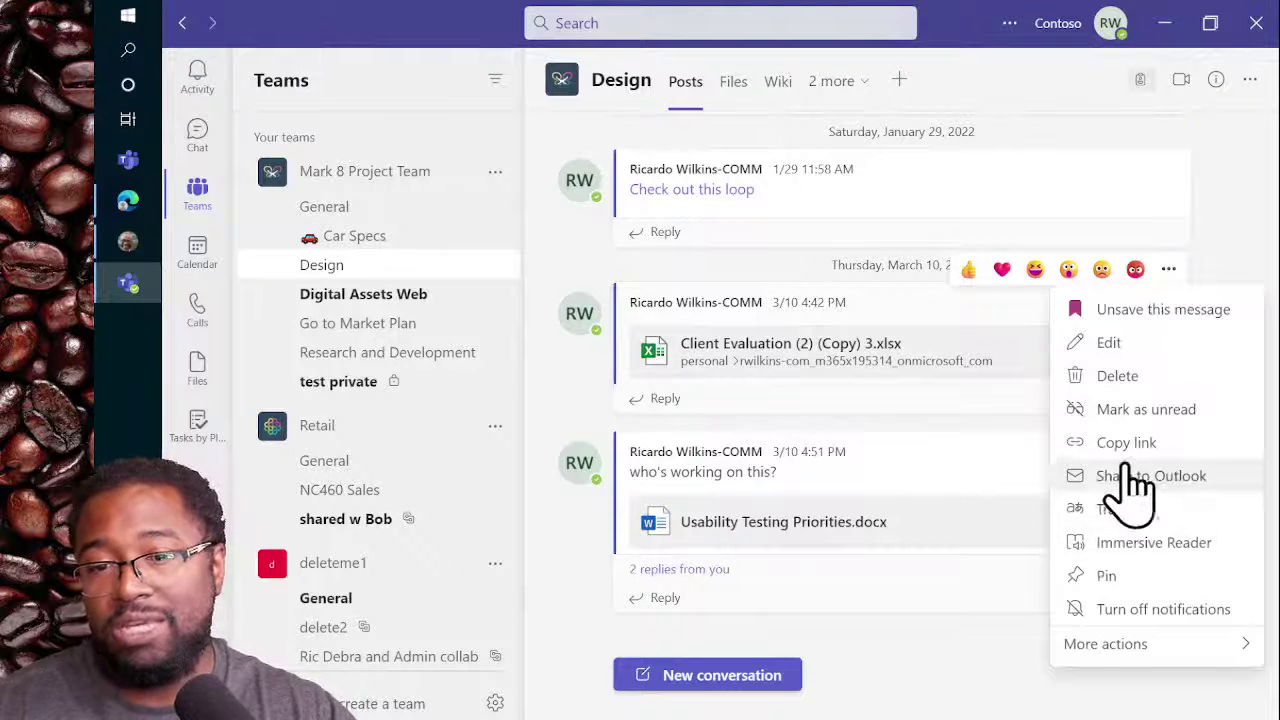
{"action": "left_click", "coordinate": [1190, 445]}
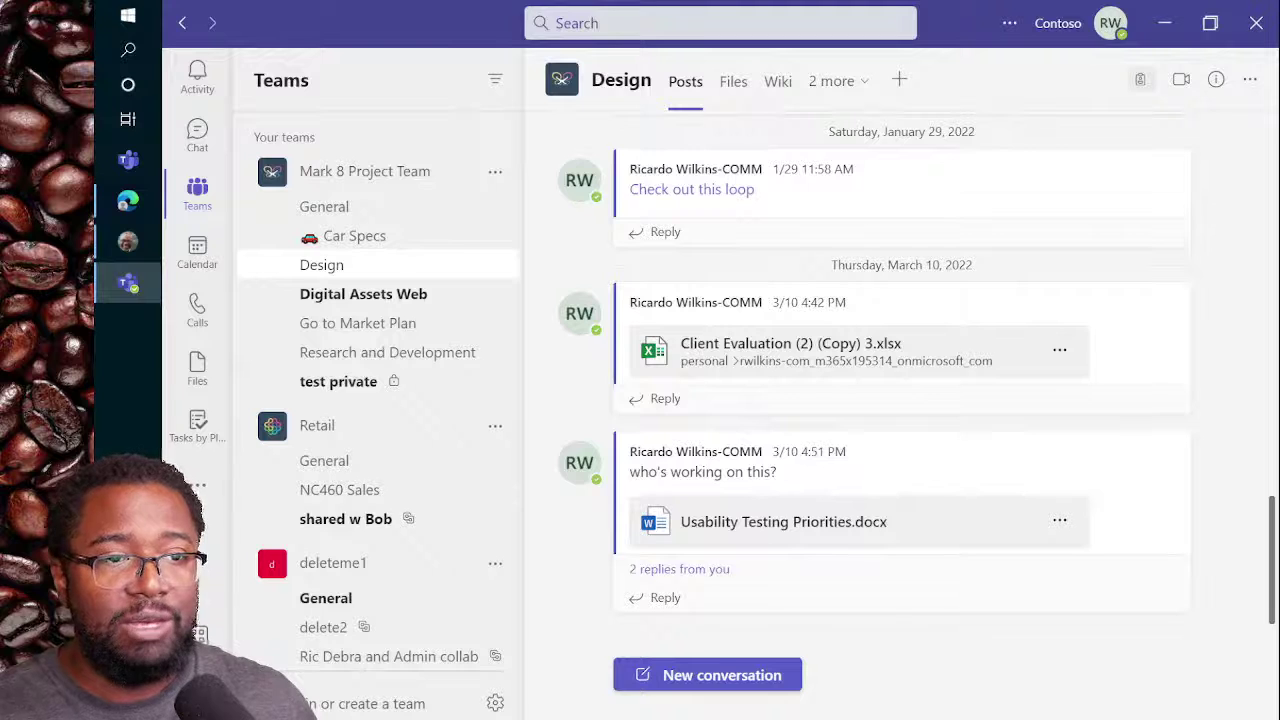
Step: Open Notepad and paste the copied message link into the blank document
{"action": "left_click", "coordinate": [128, 15]}
{"action": "key", "text": "Escape"}
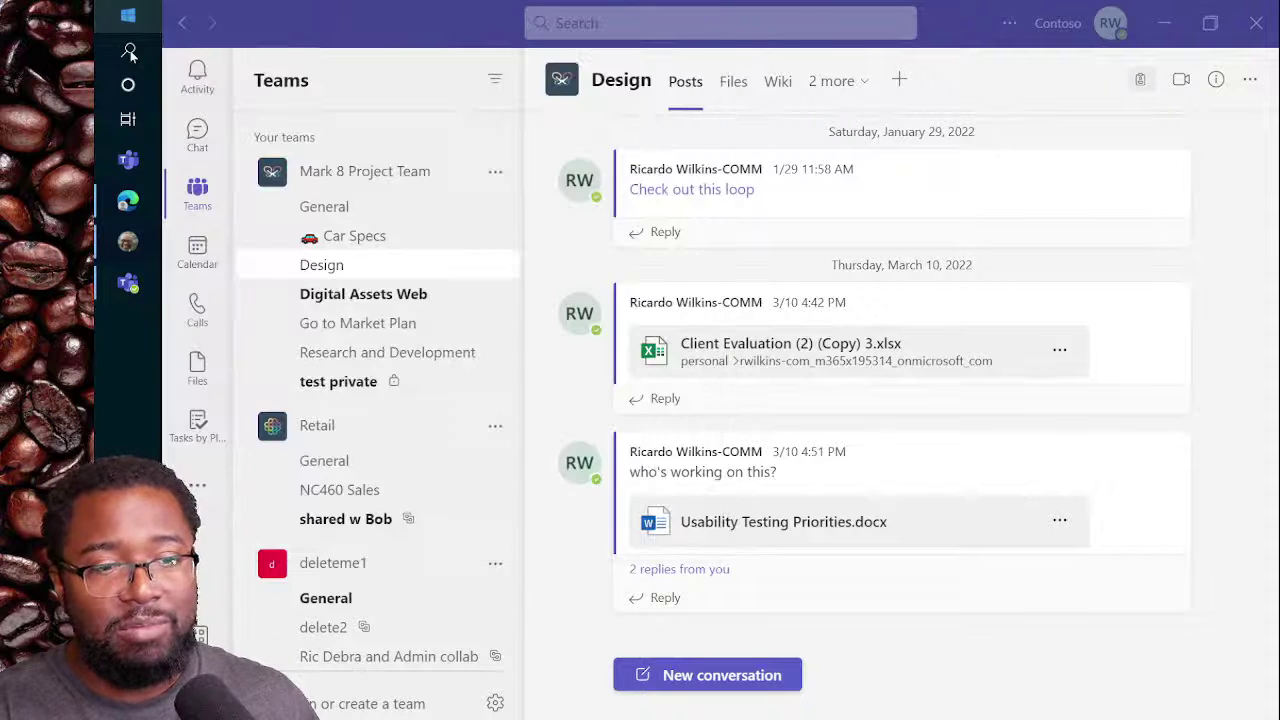
{"action": "key", "text": "super+s"}
{"action": "type", "text": "NOTE"}
{"action": "key", "text": "Escape"}
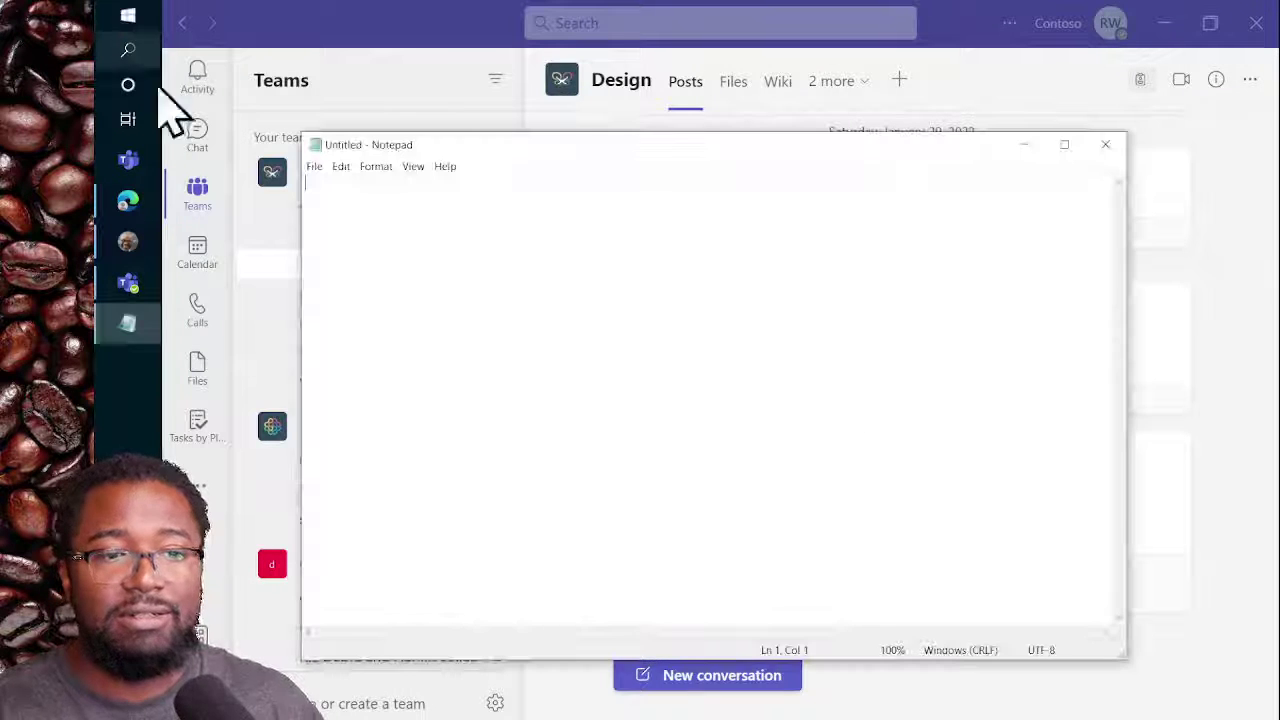
{"action": "right_click", "coordinate": [608, 268]}
{"action": "left_click", "coordinate": [652, 331]}
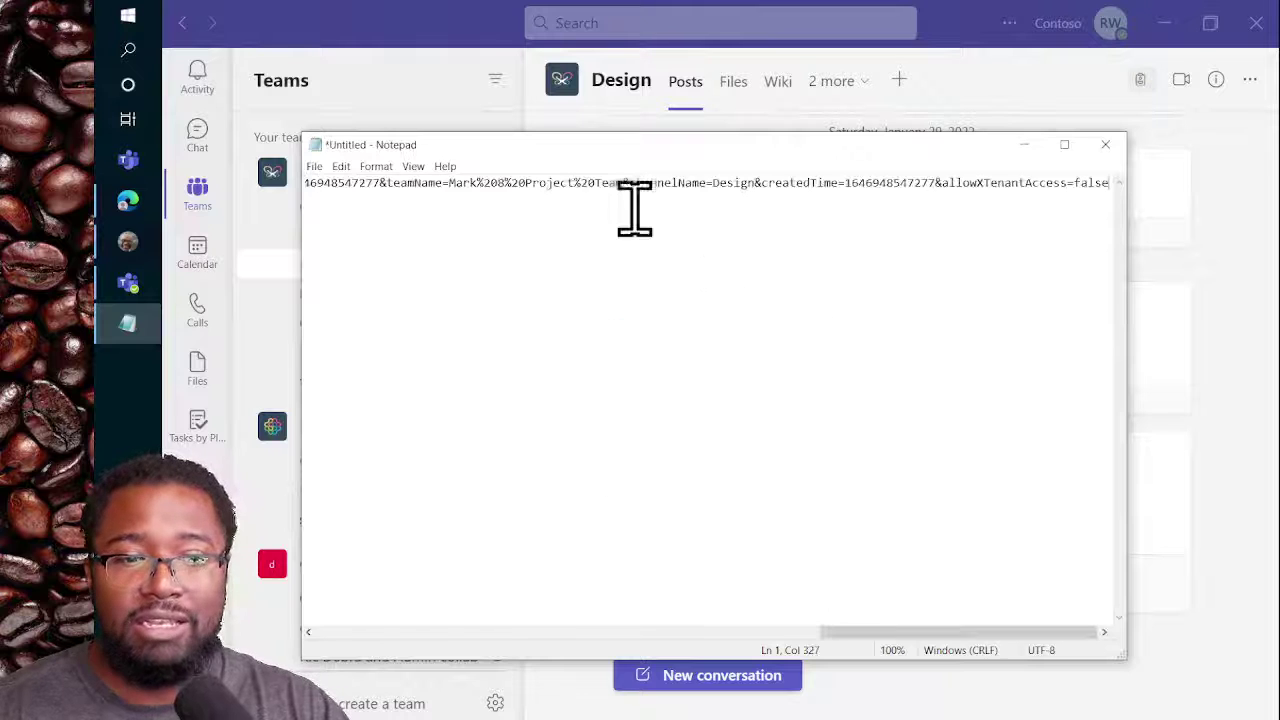
Step: Turn on Word Wrap, zoom in on the pasted link, and add blank lines below it
{"action": "left_click", "coordinate": [413, 166]}
{"action": "left_click", "coordinate": [376, 166]}
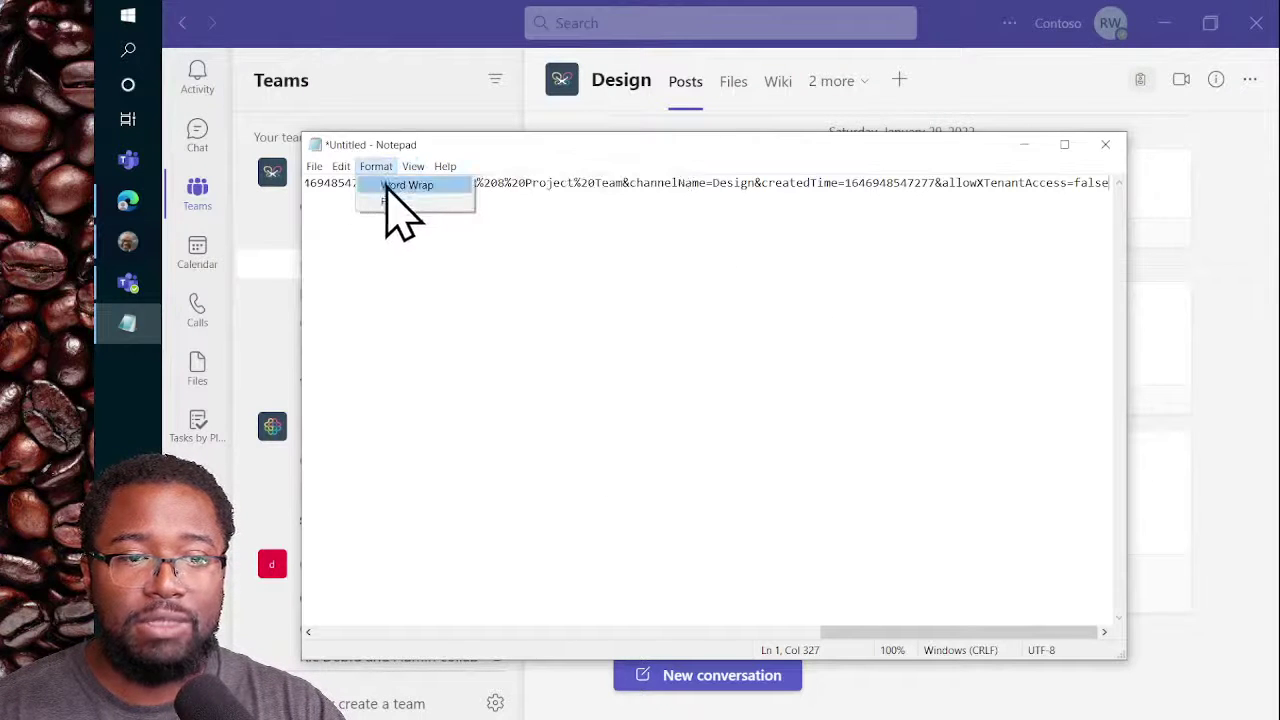
{"action": "left_click", "coordinate": [395, 185]}
{"action": "left_click", "coordinate": [412, 167]}
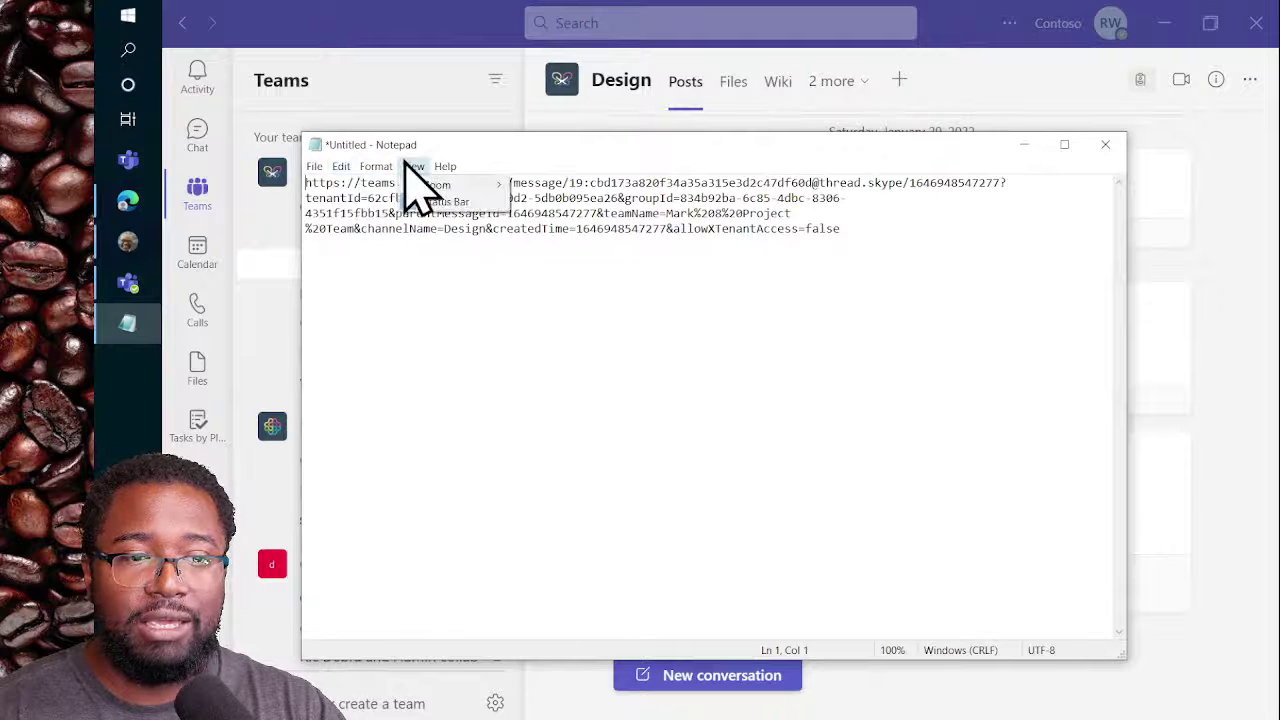
{"action": "mouse_move", "coordinate": [455, 187]}
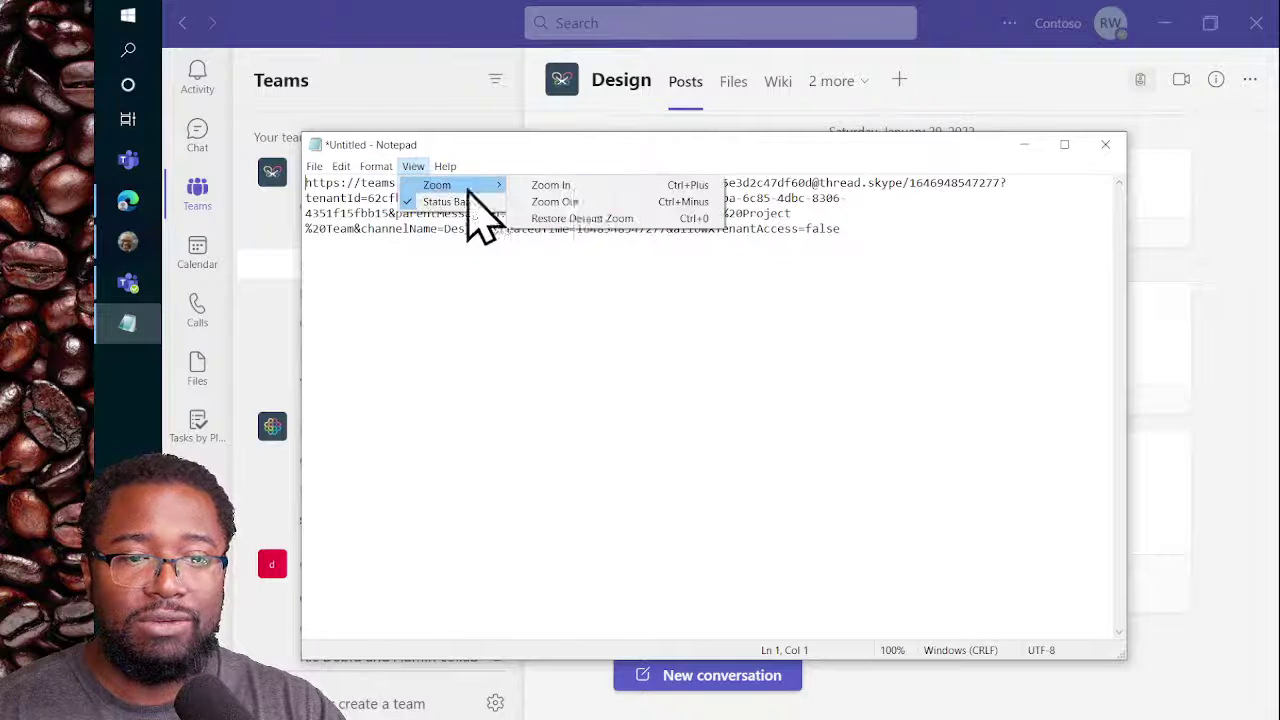
{"action": "left_click", "coordinate": [594, 186]}
{"action": "left_click", "coordinate": [690, 430]}
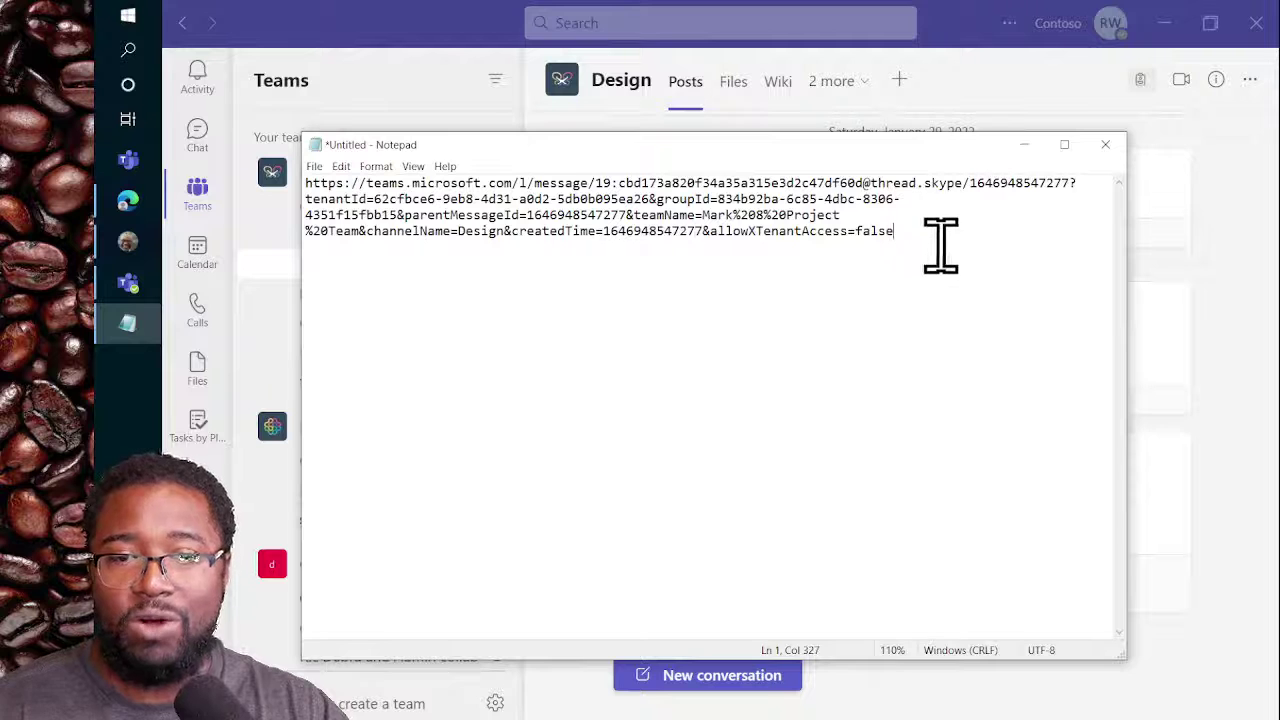
{"action": "key", "text": "Return"}
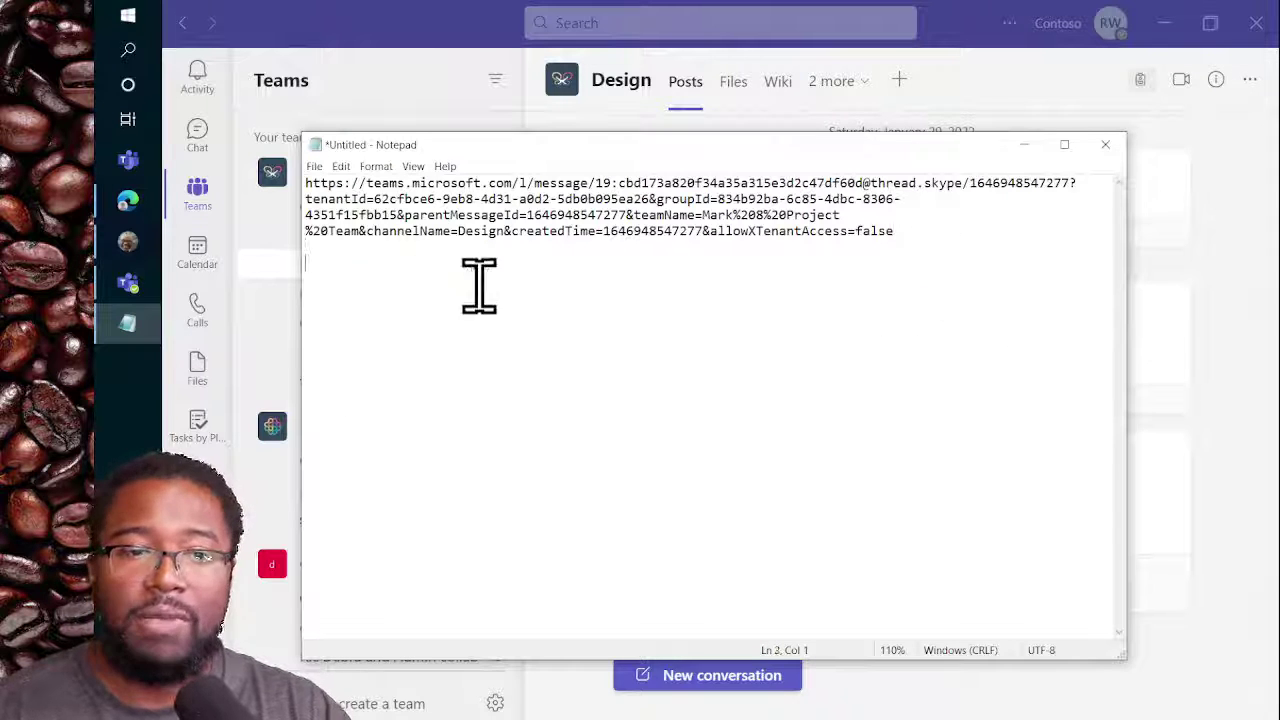
Step: Switch back to Teams, open the group chat from 7/7, and check the options of its "test" message for a link-copying command
{"action": "left_click", "coordinate": [375, 100]}
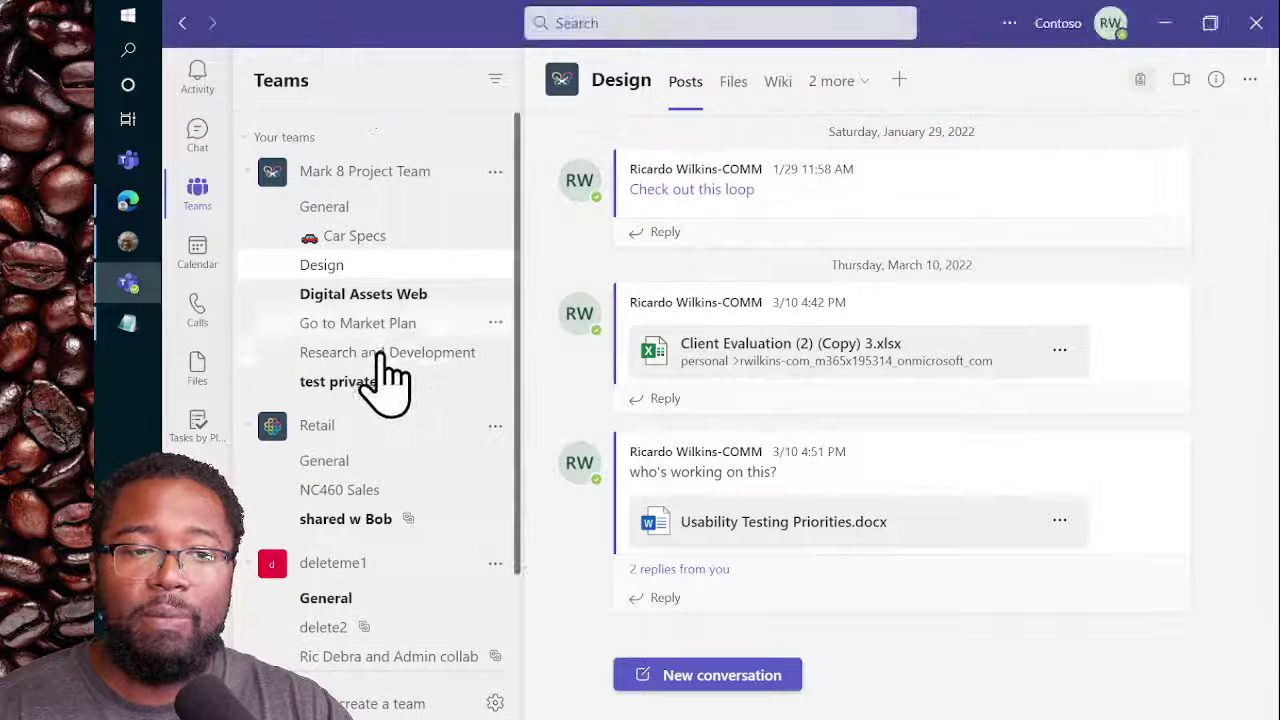
{"action": "left_click", "coordinate": [200, 138]}
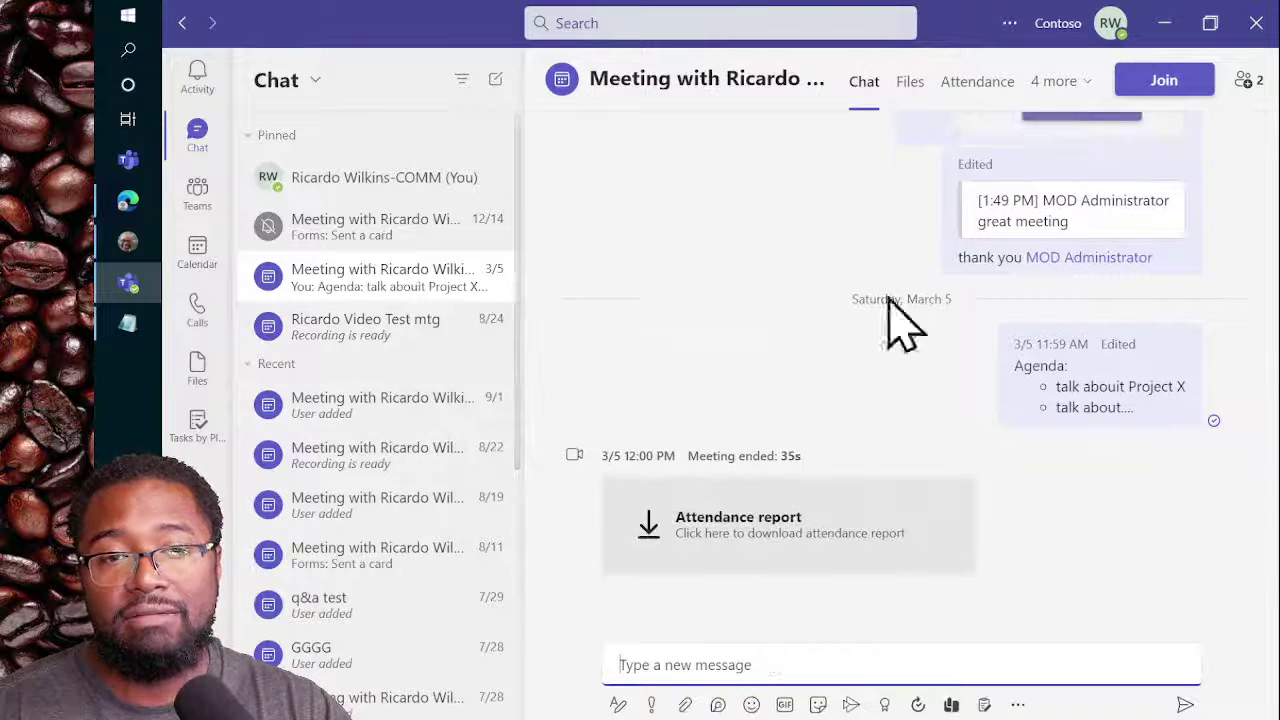
{"action": "scroll", "coordinate": [385, 535], "scroll_direction": "down", "scroll_amount": 3}
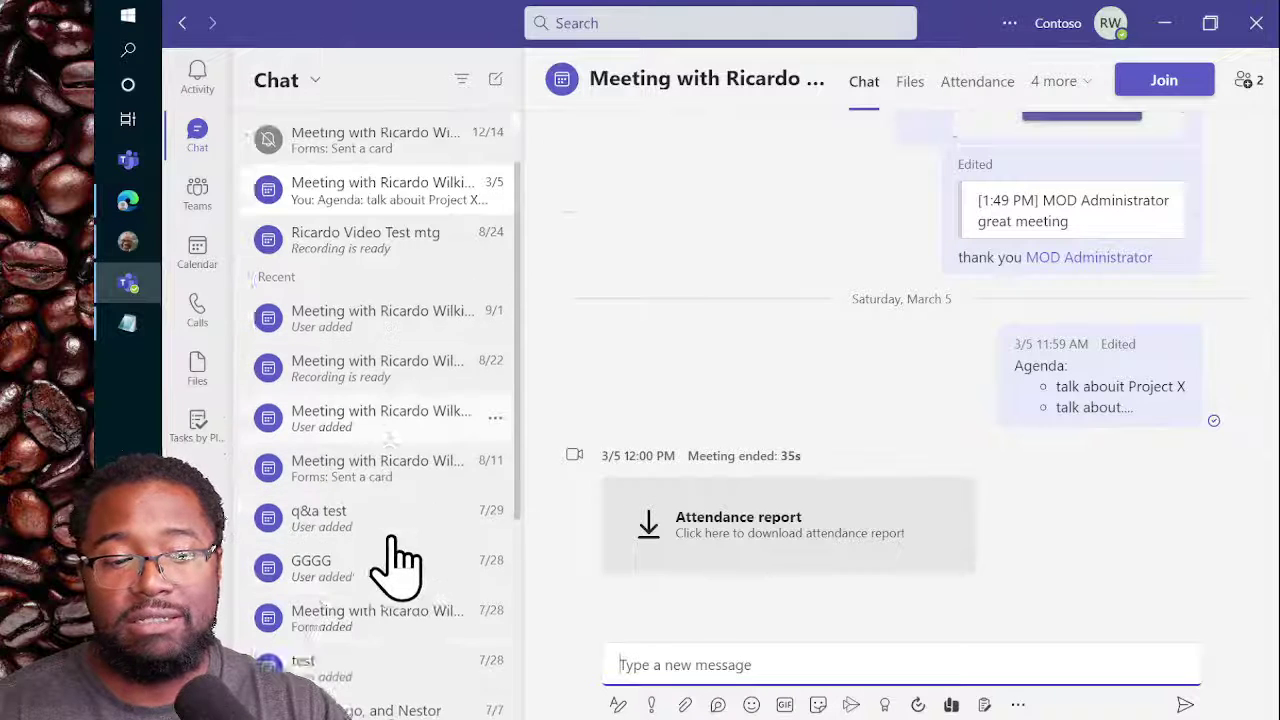
{"action": "left_click", "coordinate": [380, 645]}
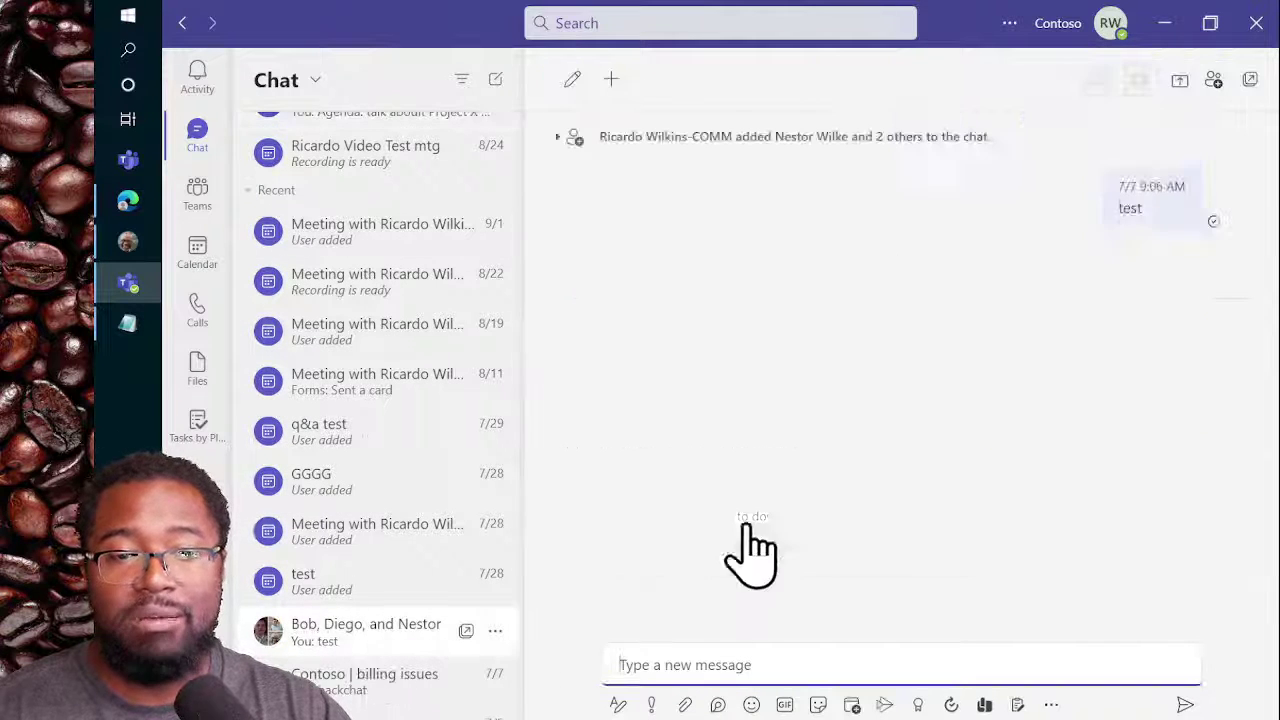
{"action": "left_click", "coordinate": [1182, 150]}
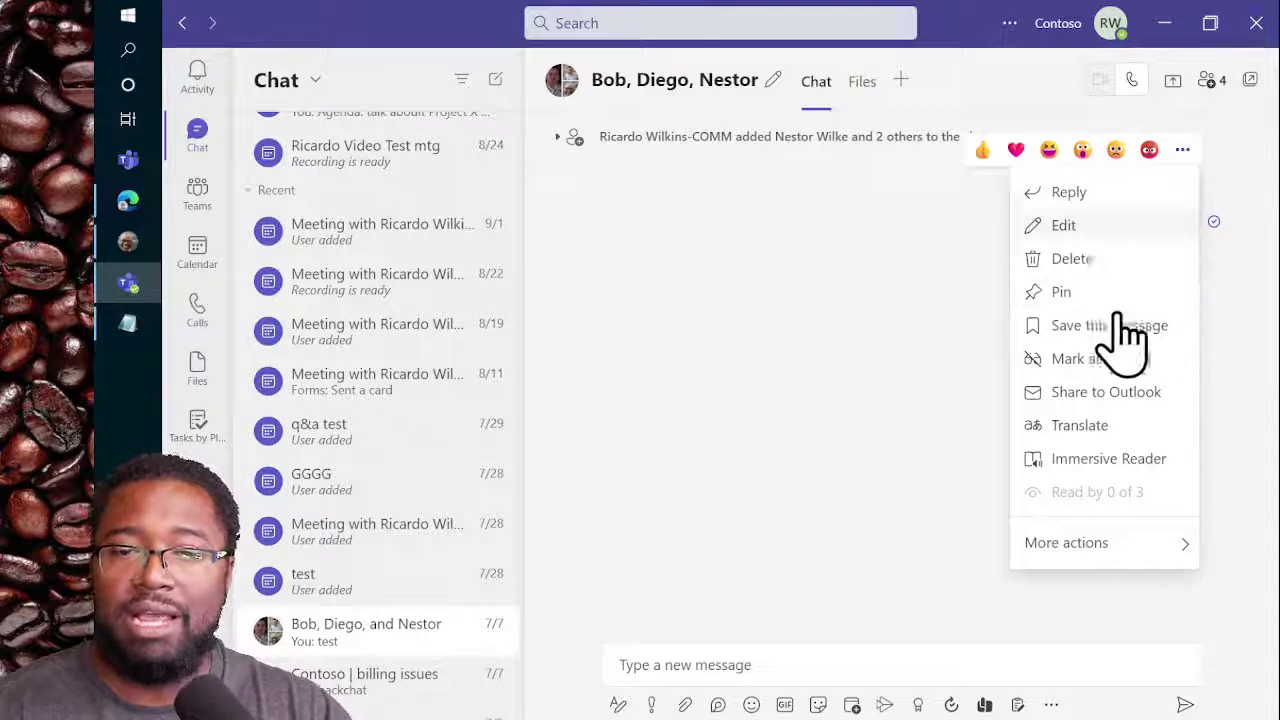
{"action": "left_click", "coordinate": [797, 300]}
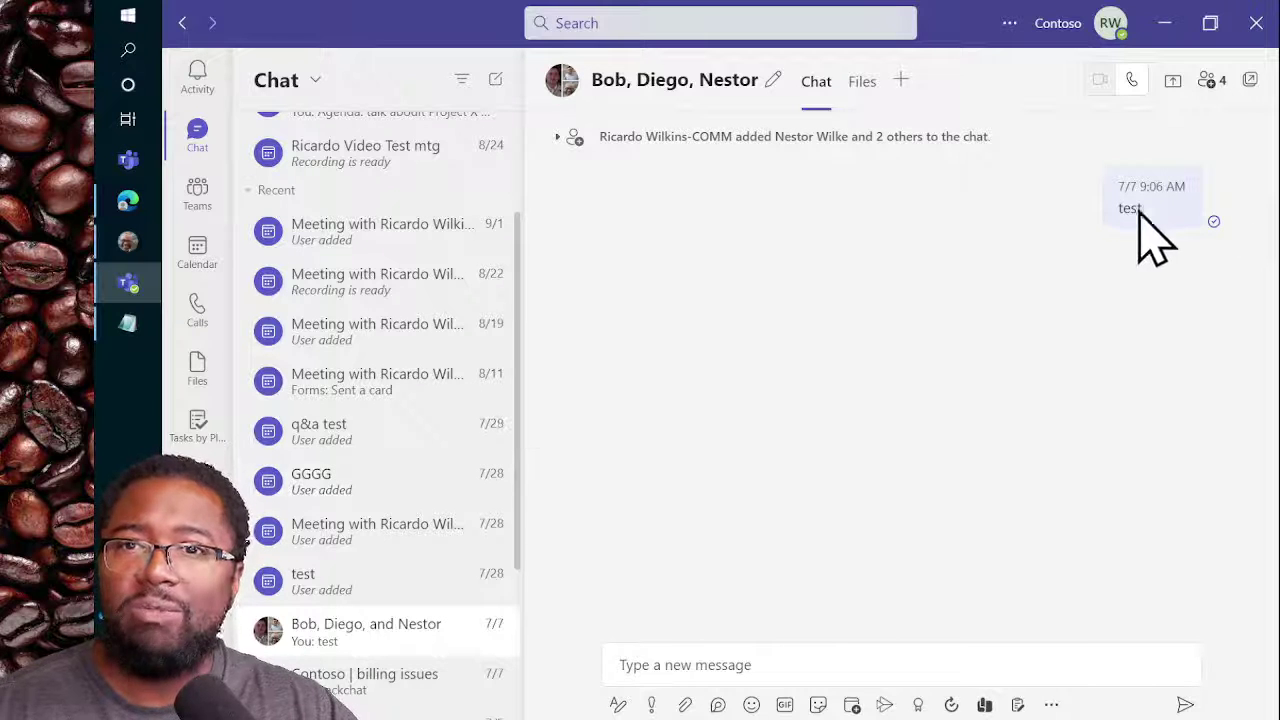
Step: Start a task from the "test" message, copy the message link from its notes, and close the form without adding the task
{"action": "mouse_move", "coordinate": [1186, 208]}
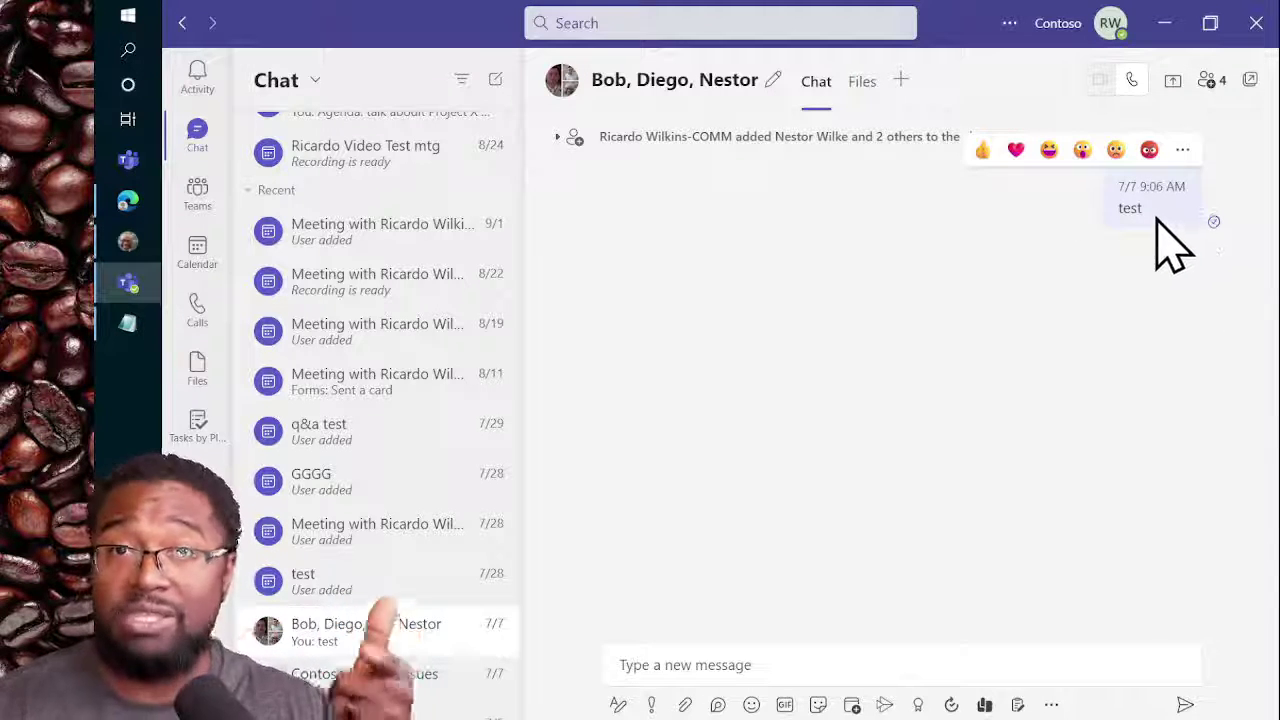
{"action": "left_click", "coordinate": [1204, 152]}
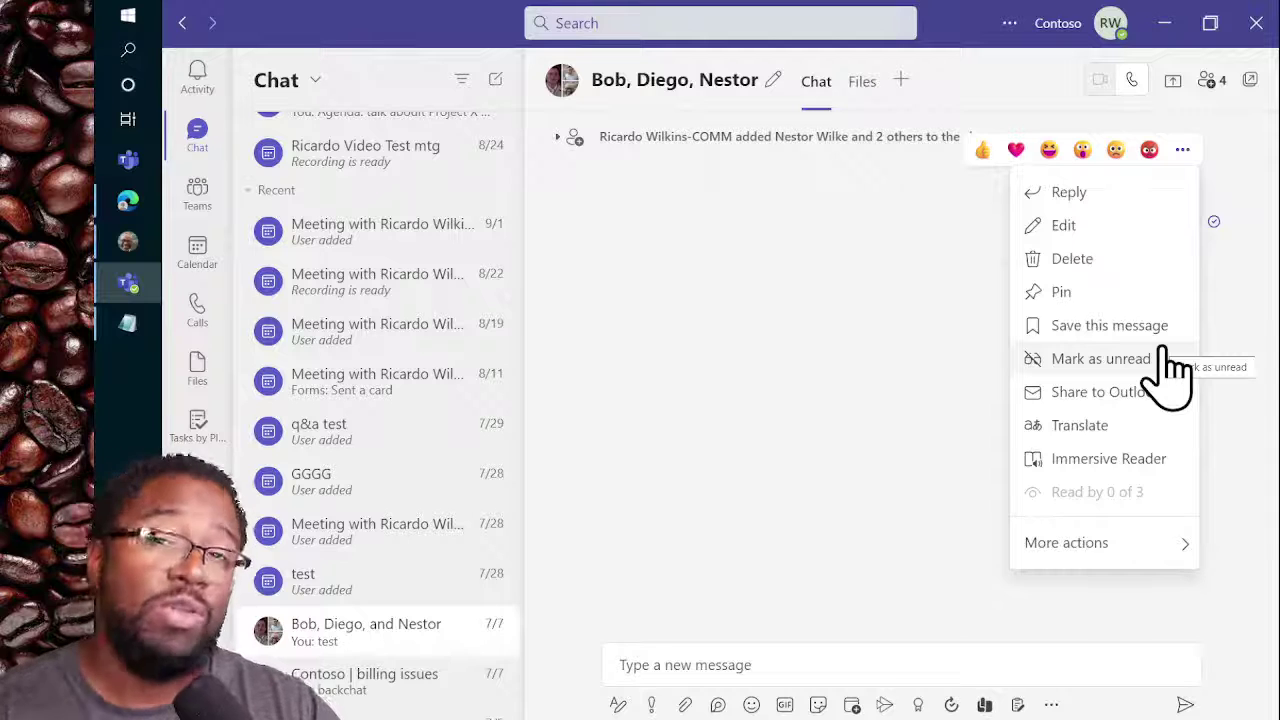
{"action": "mouse_move", "coordinate": [1095, 545]}
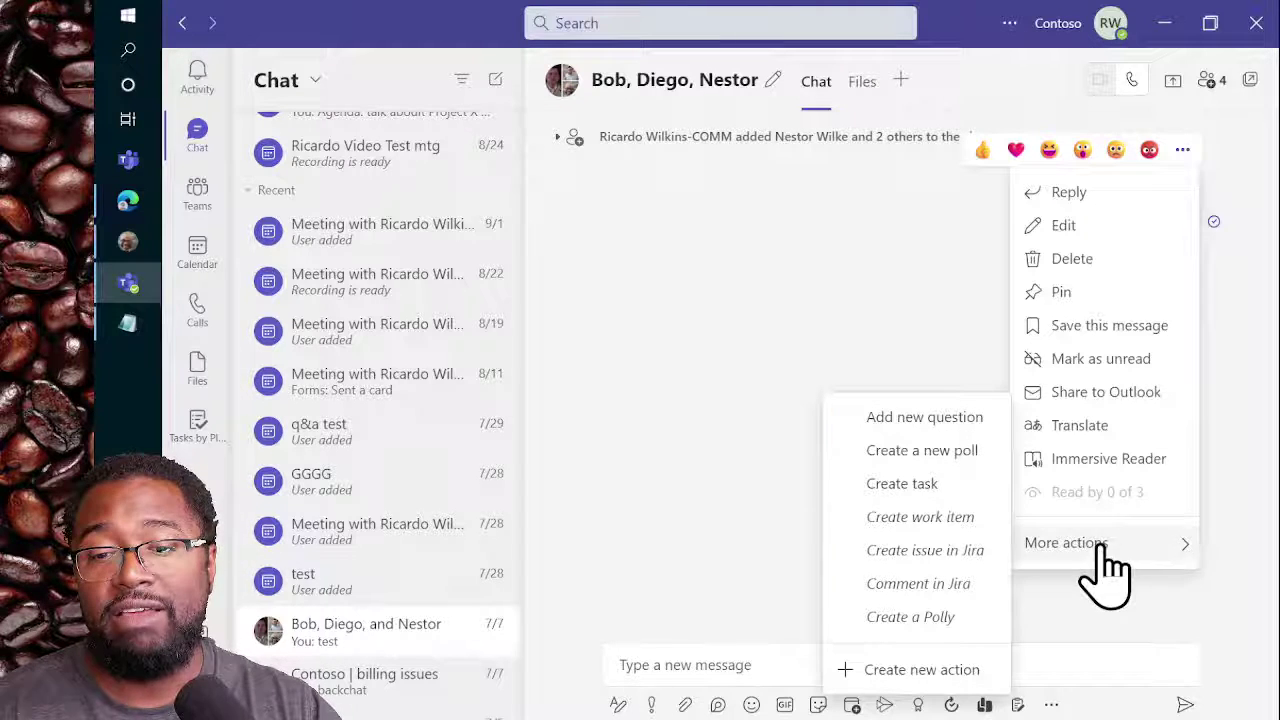
{"action": "left_click", "coordinate": [953, 486]}
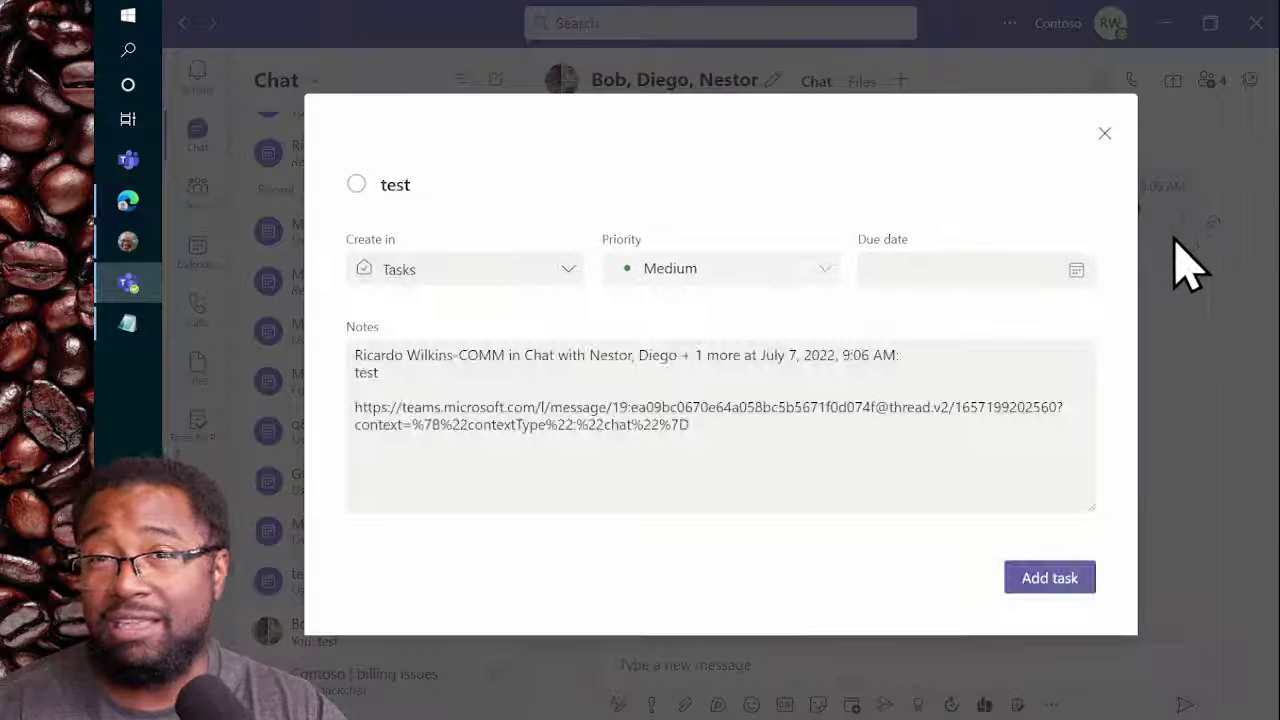
{"action": "left_click_drag", "start_coordinate": [737, 430], "coordinate": [318, 432]}
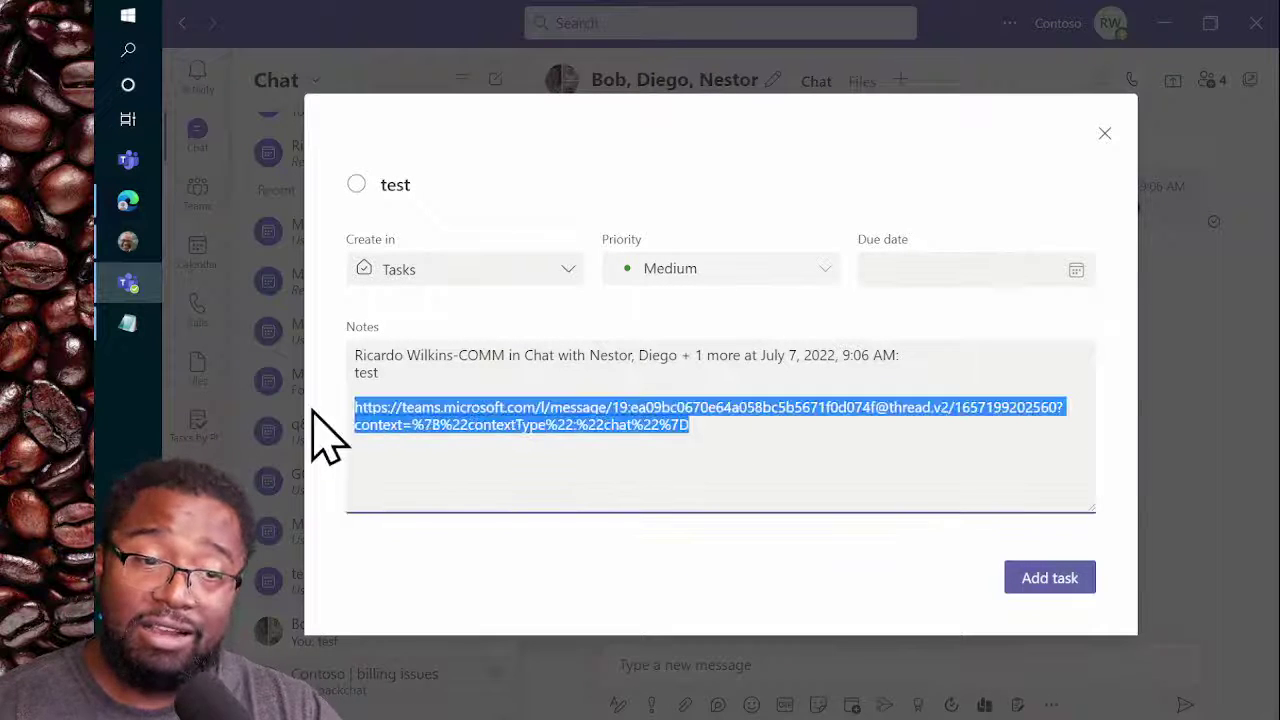
{"action": "right_click", "coordinate": [545, 418]}
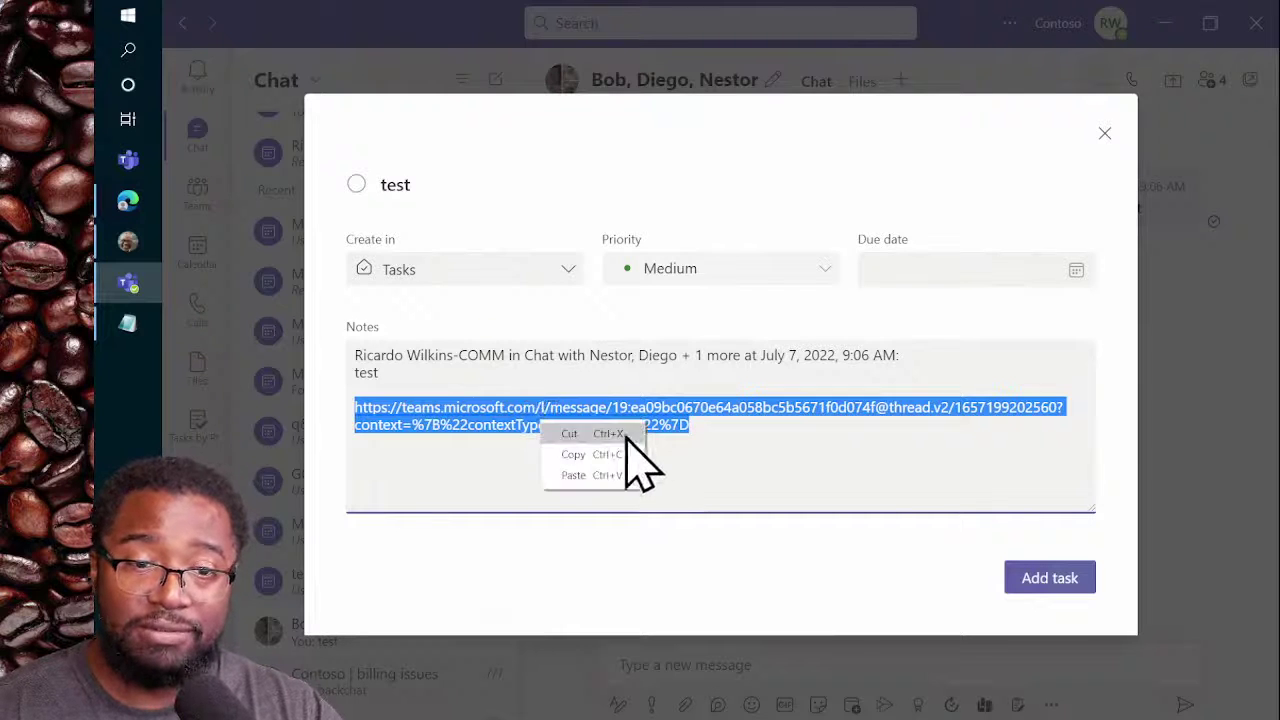
{"action": "left_click", "coordinate": [583, 458]}
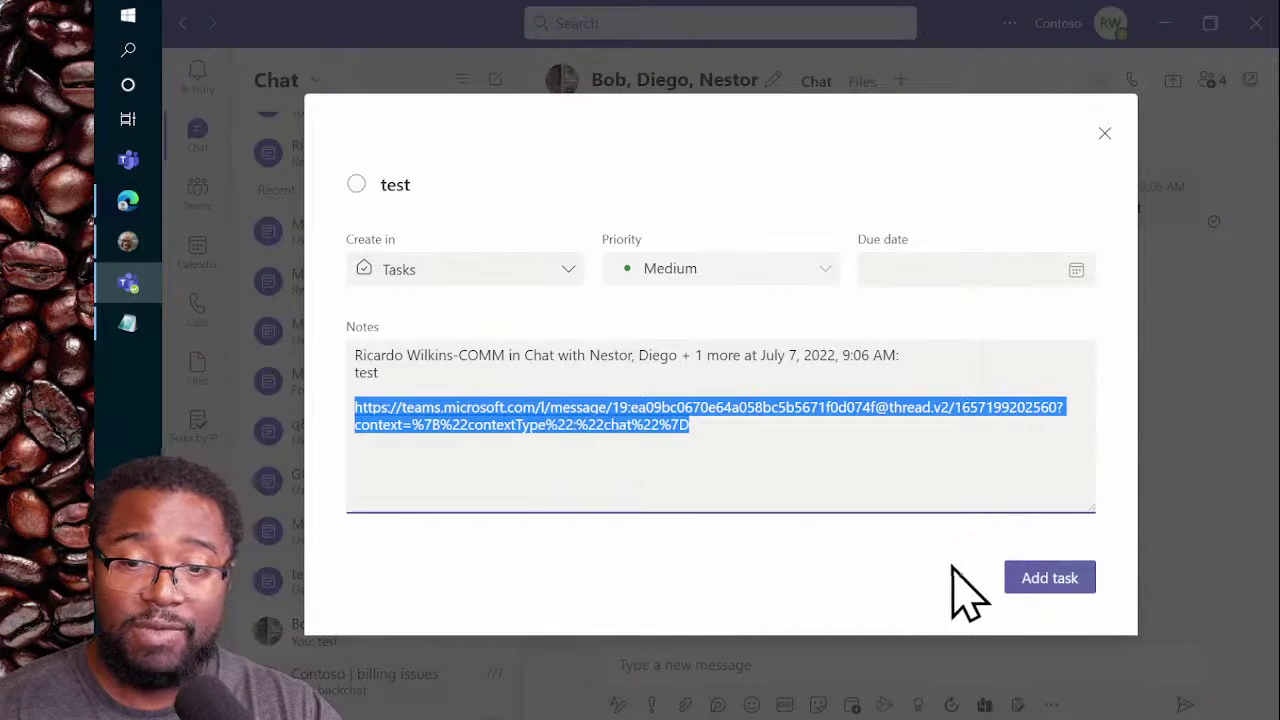
{"action": "left_click", "coordinate": [1108, 132]}
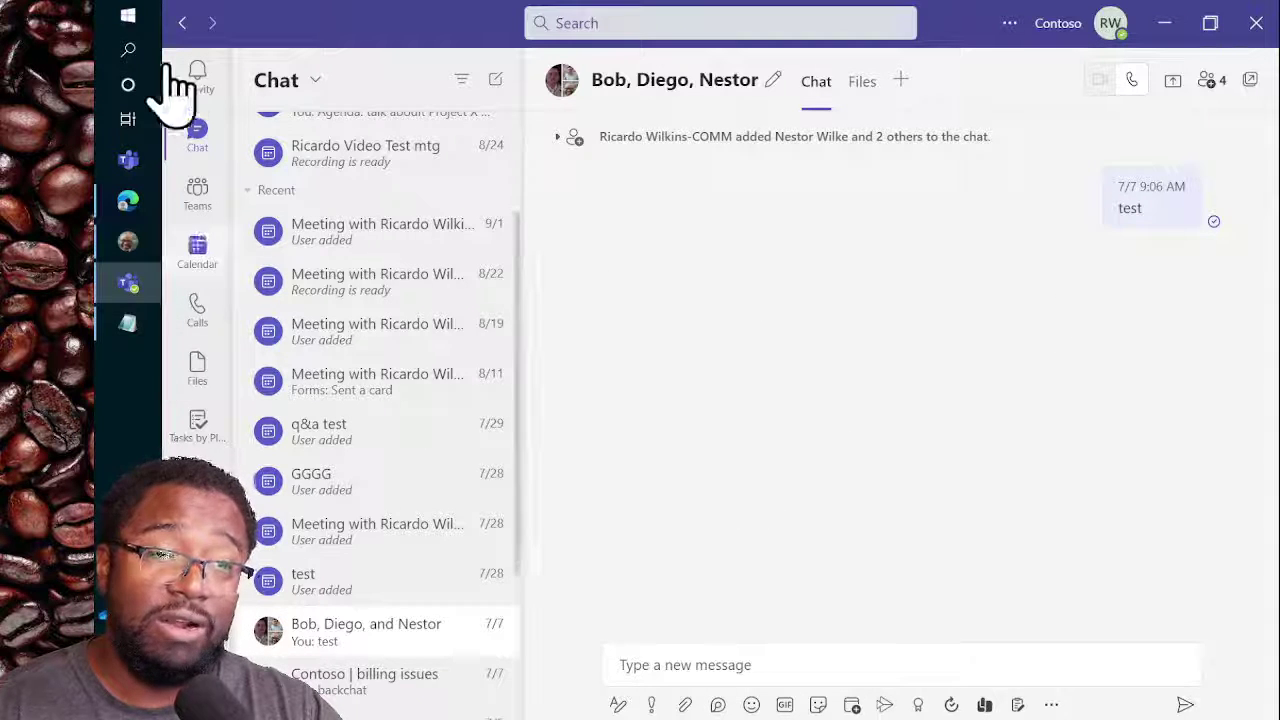
Step: Open OneNote and add the note "cHAT ABOUT PROJECT ABC: LINK" beneath the drawing on the current page
{"action": "left_click", "coordinate": [143, 28]}
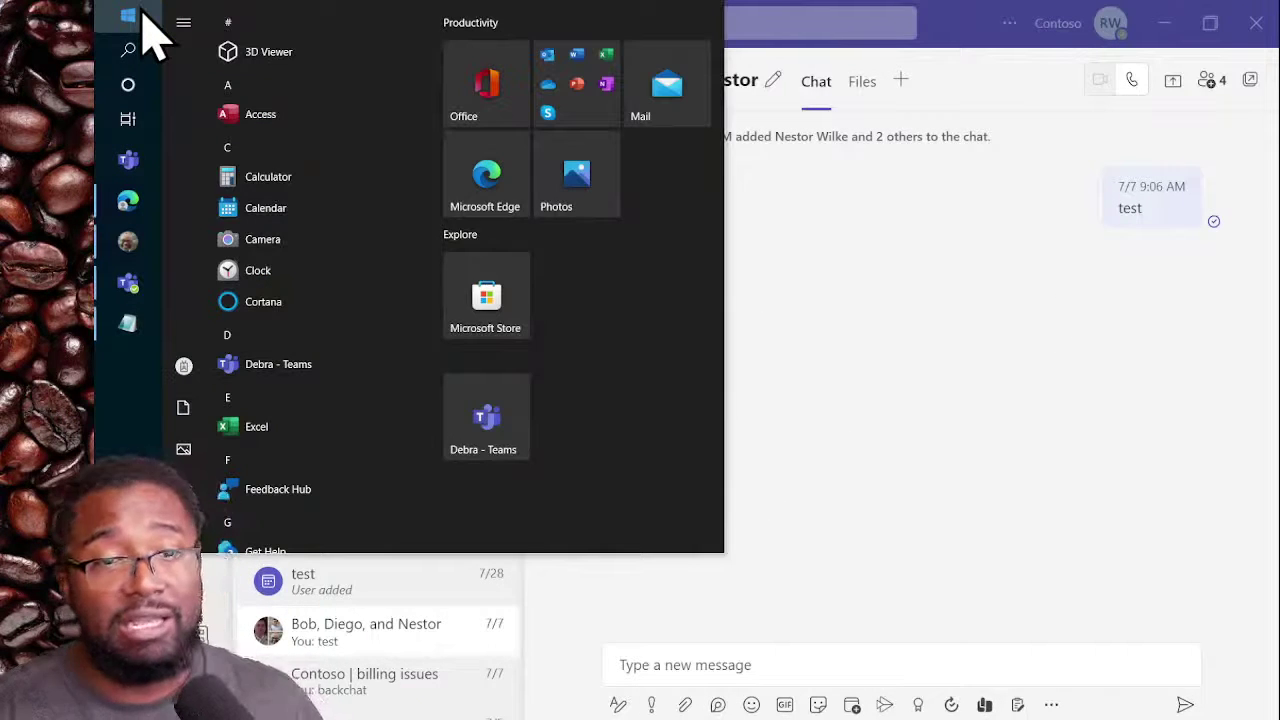
{"action": "left_click", "coordinate": [590, 98]}
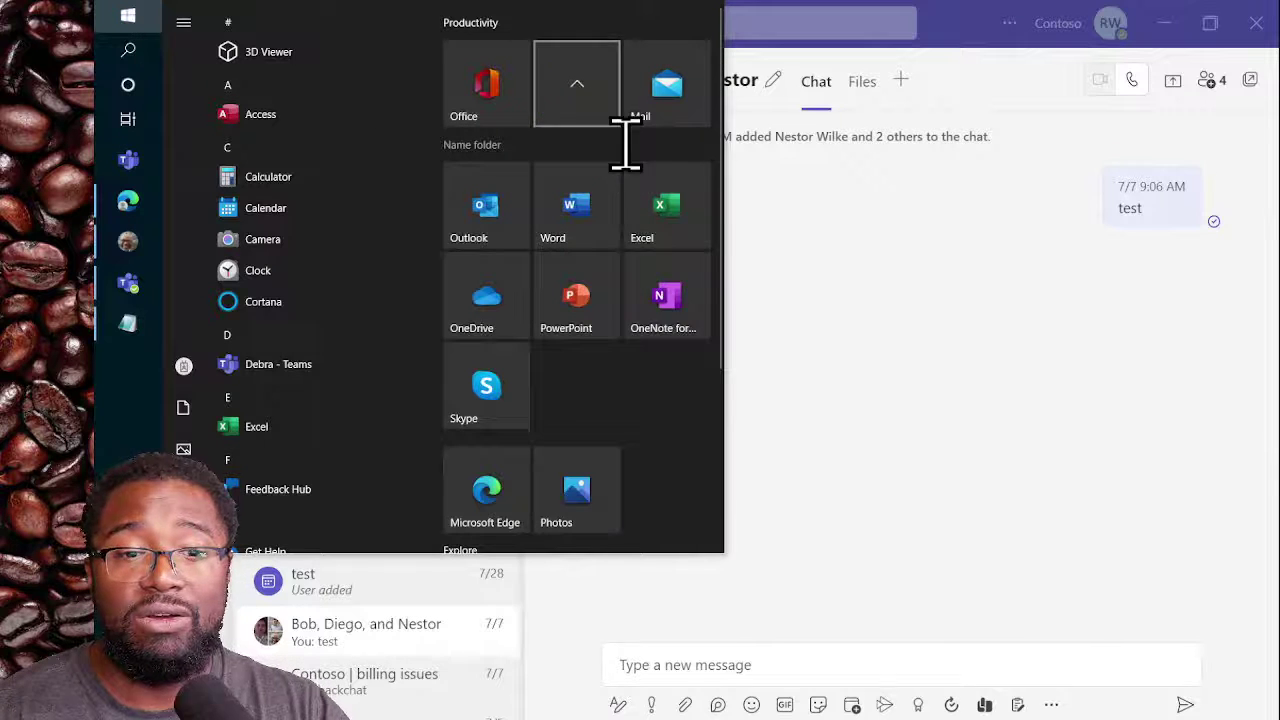
{"action": "left_click", "coordinate": [698, 308]}
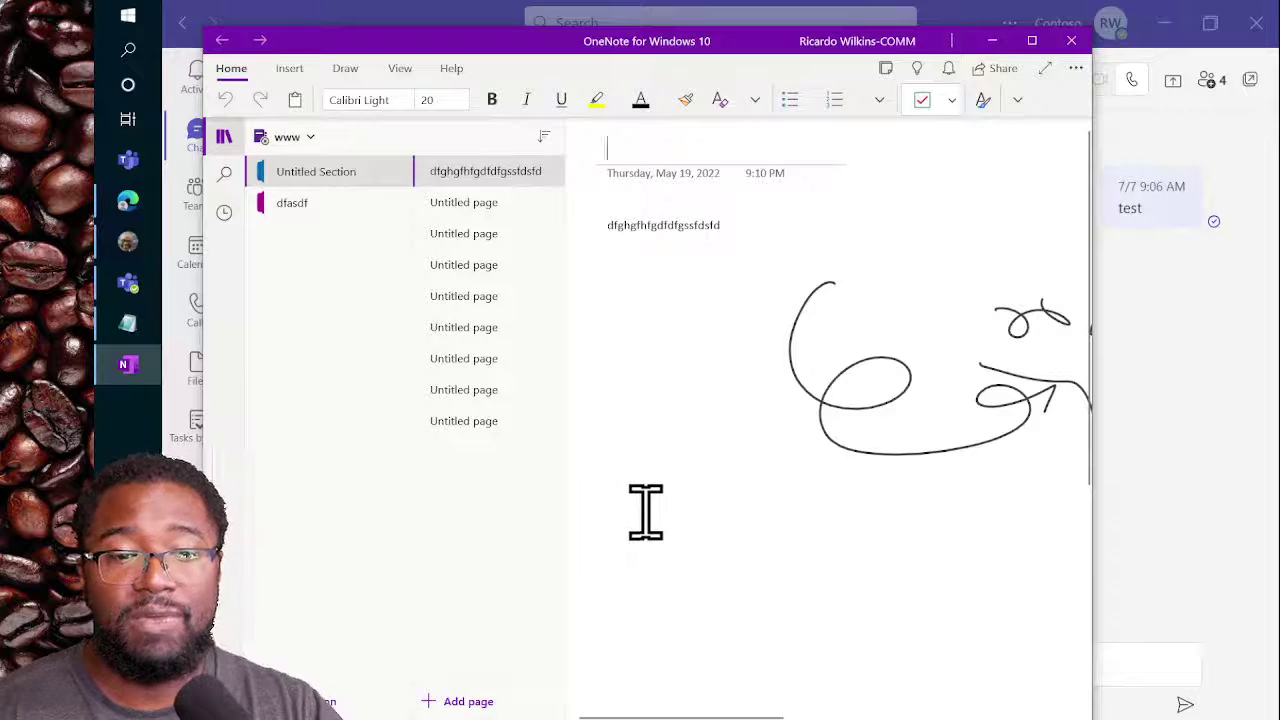
{"action": "scroll", "coordinate": [670, 428], "scroll_direction": "up", "scroll_amount": 3, "text": "ctrl"}
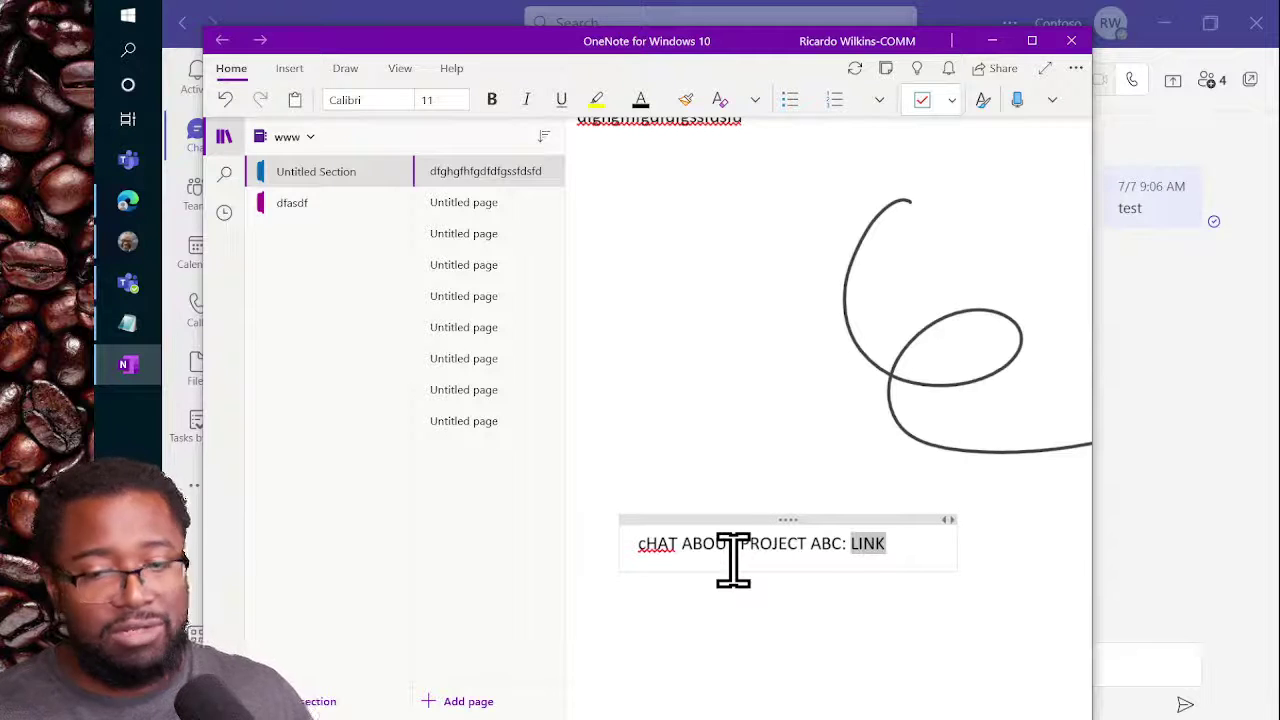
Step: Hyperlink the word "LINK" in the OneNote note to the copied Teams message address
{"action": "key", "text": "ctrl+k"}
{"action": "key", "text": "ctrl+v"}
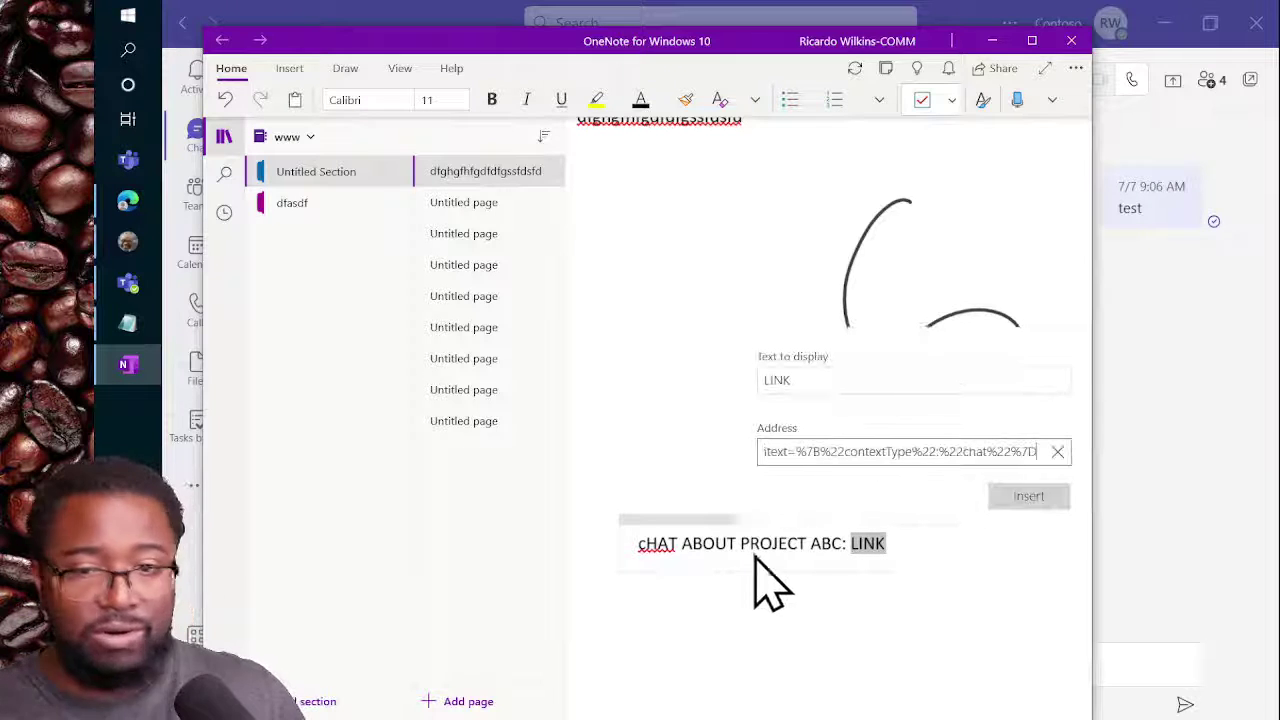
{"action": "left_click", "coordinate": [1030, 497]}
{"action": "left_click", "coordinate": [1045, 600]}
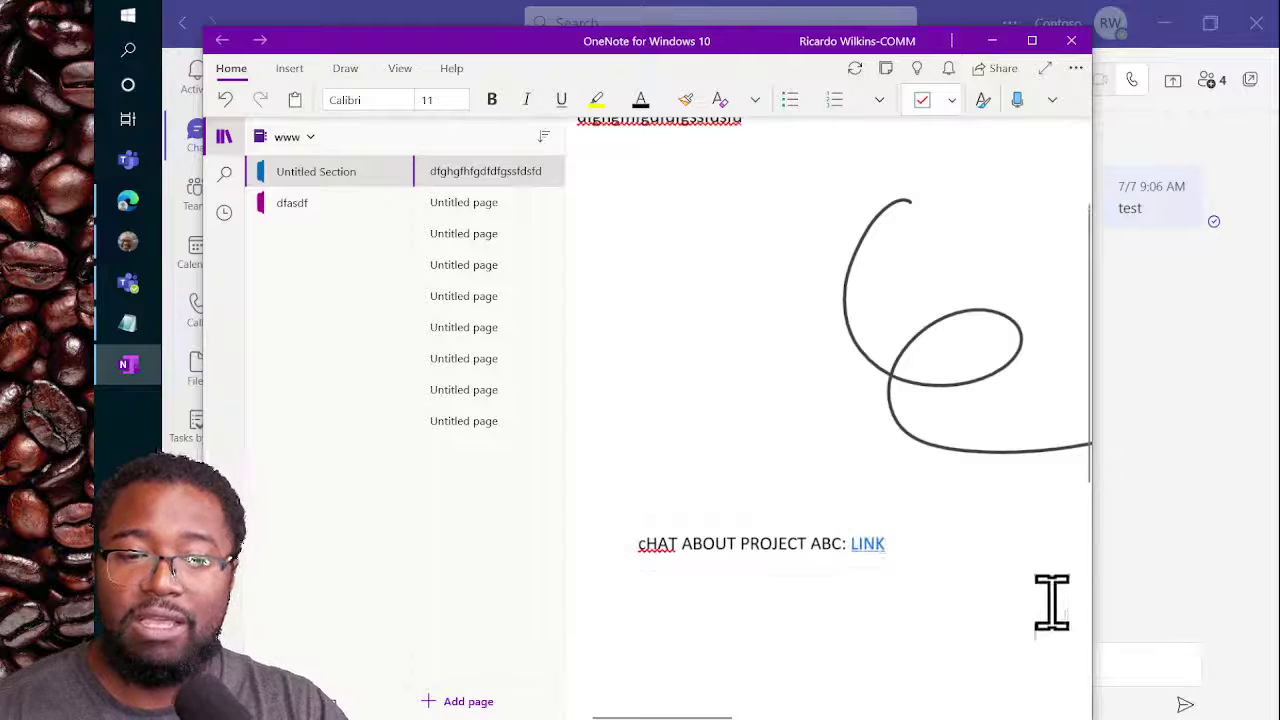
Step: Follow the "LINK" hyperlink in the note and open the linked chat message in the Teams desktop app
{"action": "scroll", "coordinate": [828, 365], "scroll_direction": "down", "scroll_amount": 2}
{"action": "scroll", "coordinate": [797, 271], "scroll_direction": "up", "scroll_amount": 4}
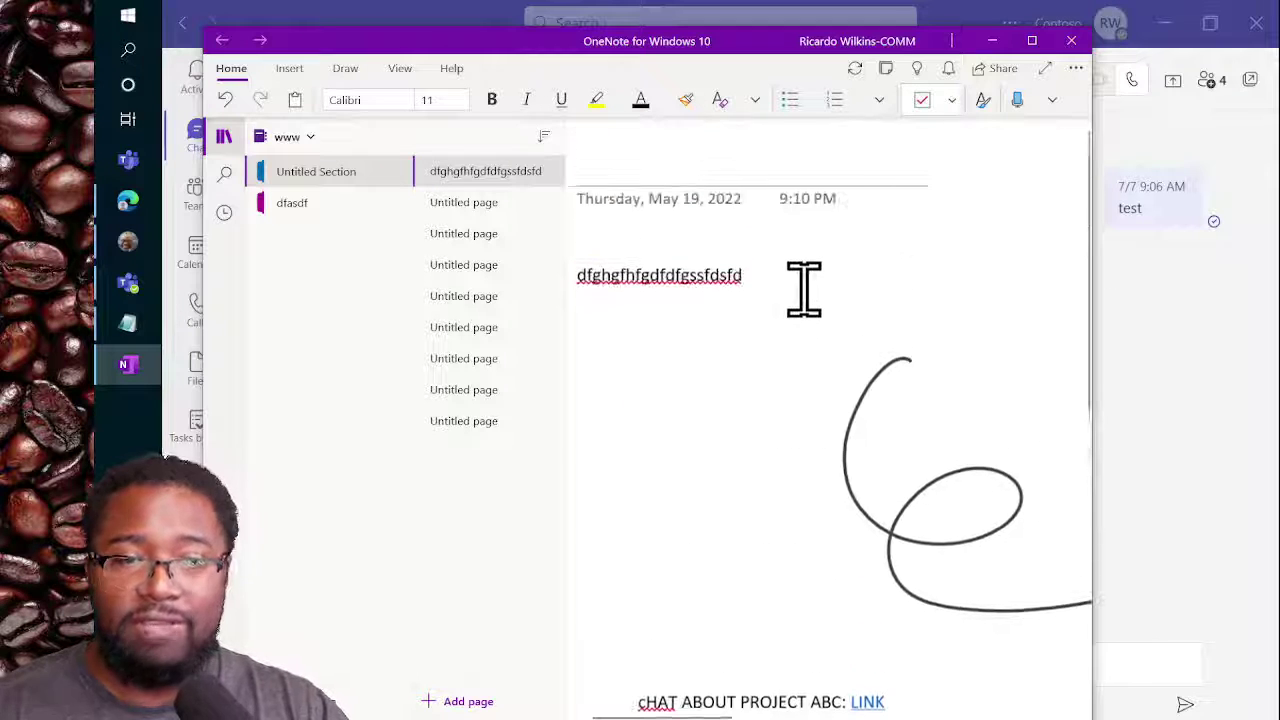
{"action": "left_click", "coordinate": [761, 170]}
{"action": "scroll", "coordinate": [943, 391], "scroll_direction": "down", "scroll_amount": 3}
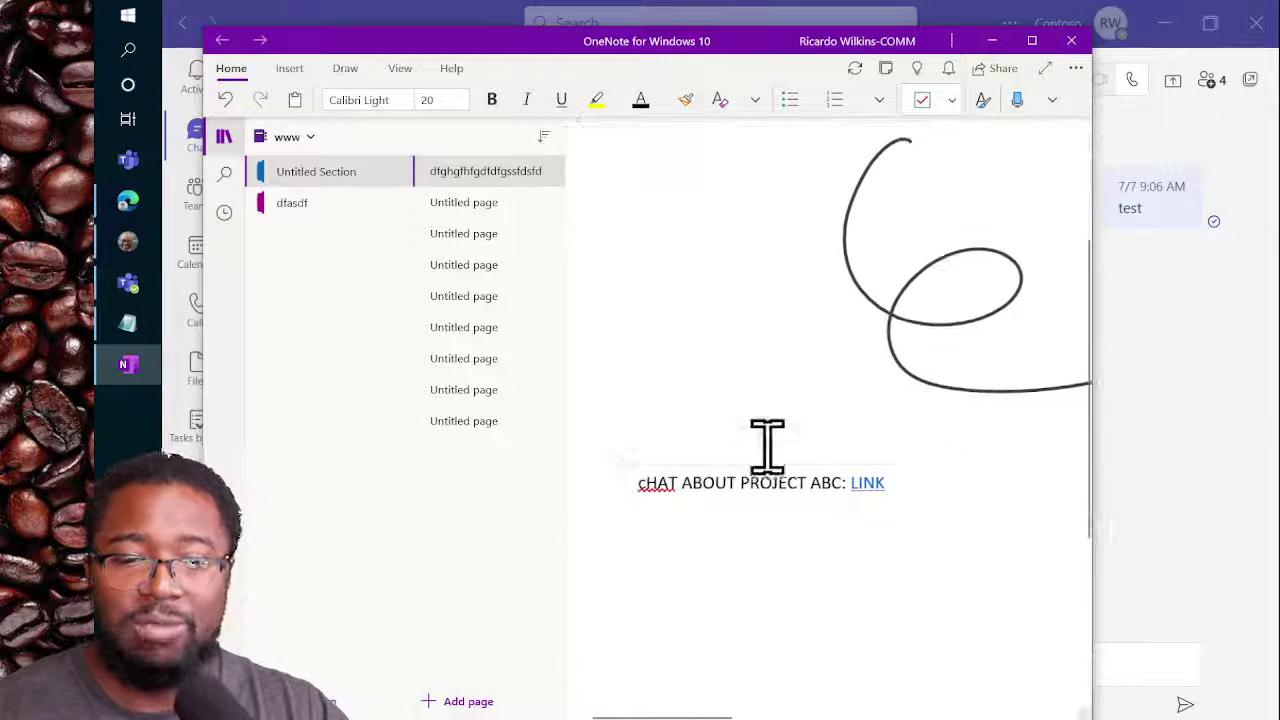
{"action": "left_click", "coordinate": [870, 482]}
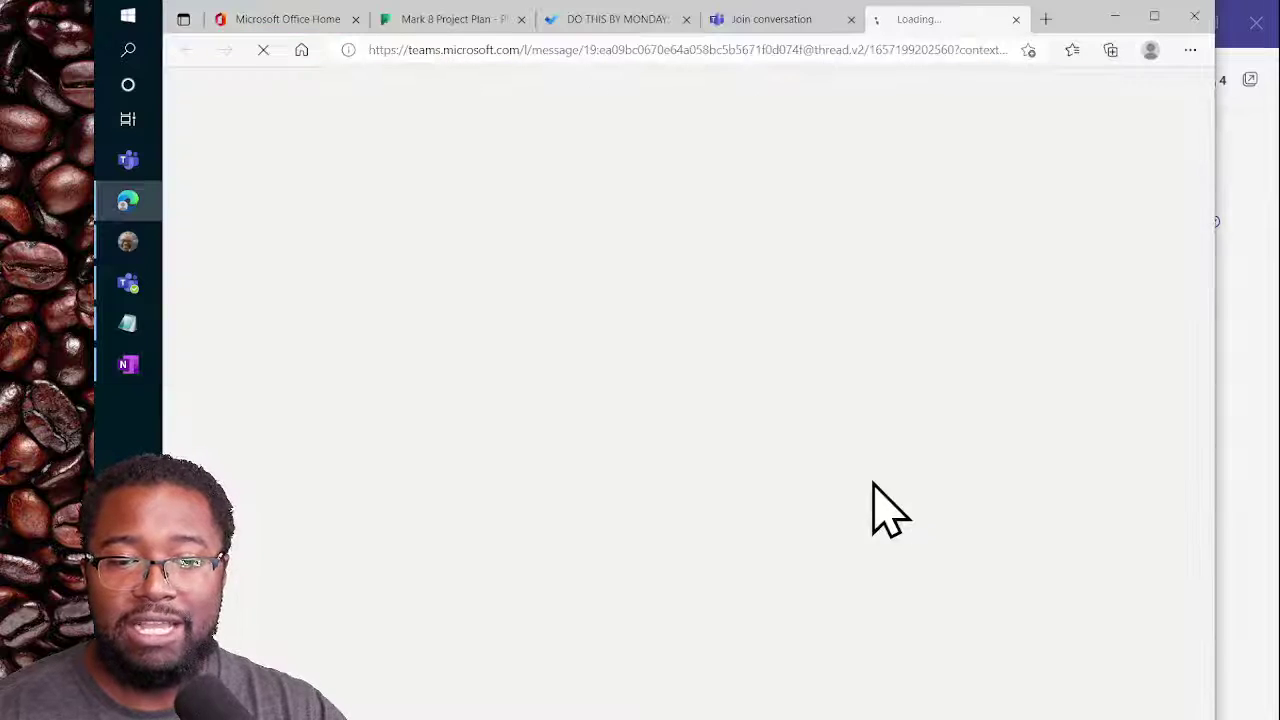
{"action": "left_click", "coordinate": [800, 178]}
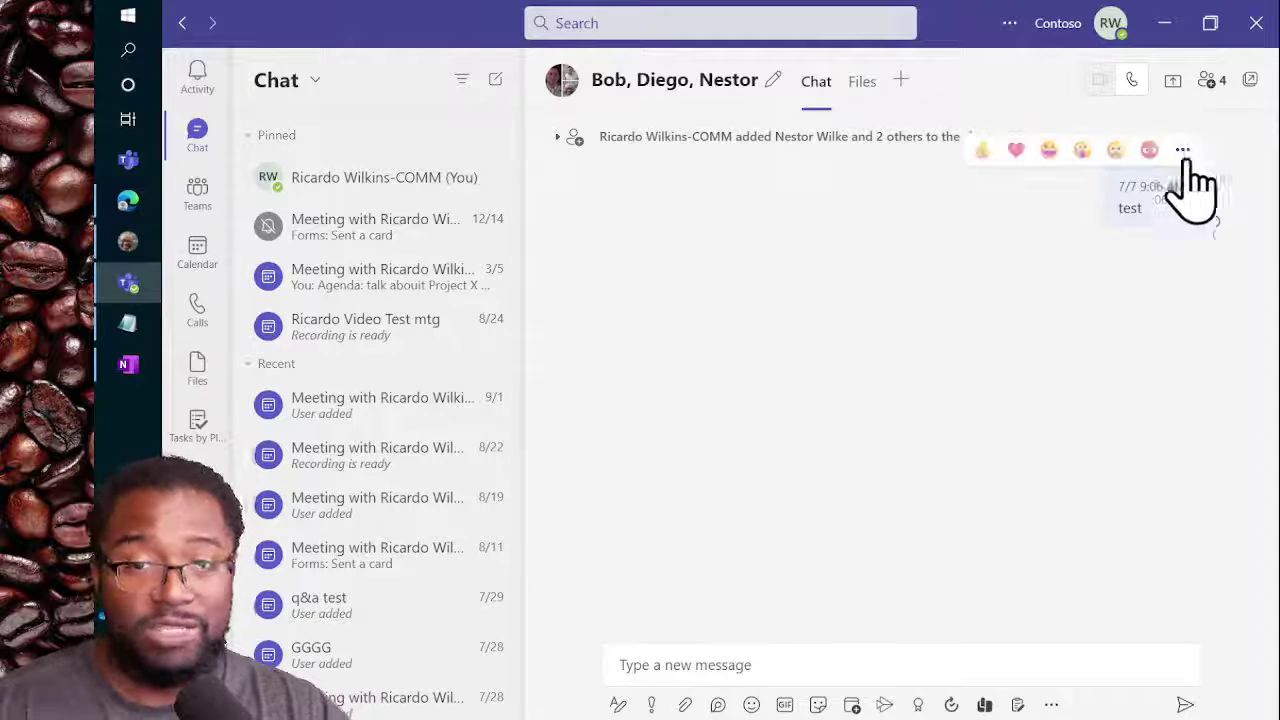
Step: Look at the additional actions of the "test" message, including Create task, and dismiss them without choosing one
{"action": "left_click", "coordinate": [1182, 149]}
{"action": "left_click", "coordinate": [1075, 545]}
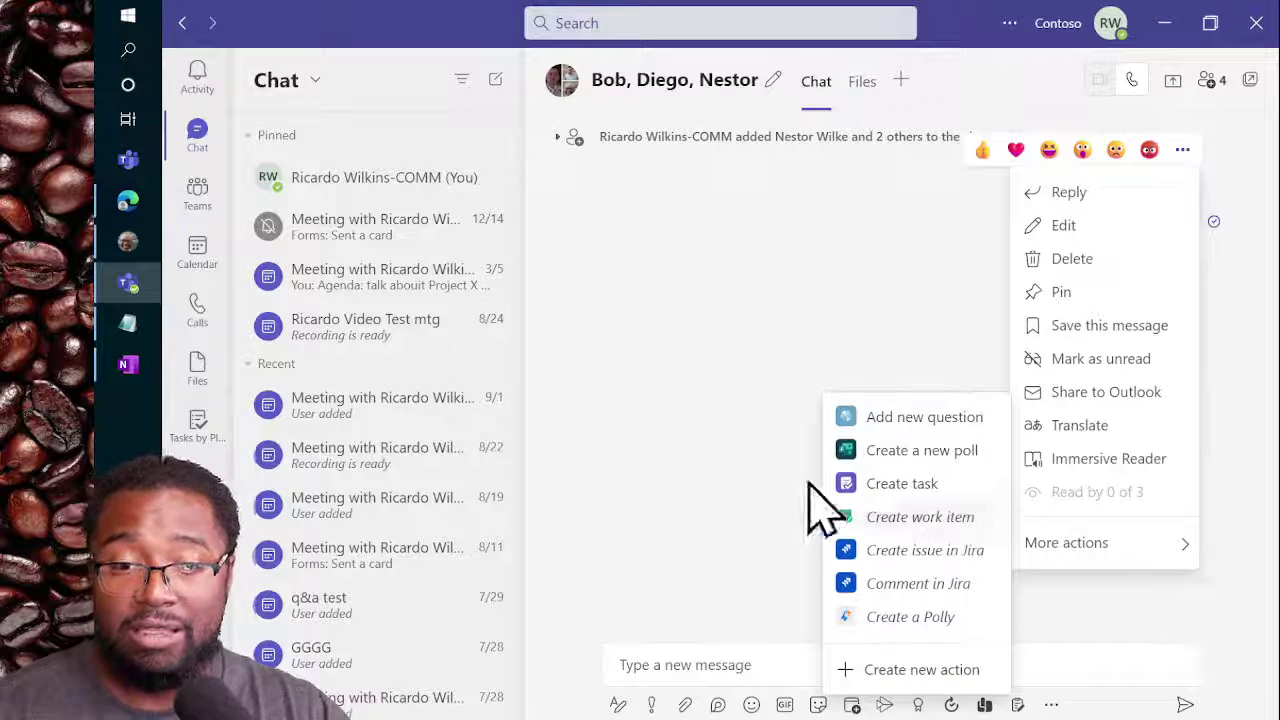
{"action": "left_click", "coordinate": [1250, 268]}
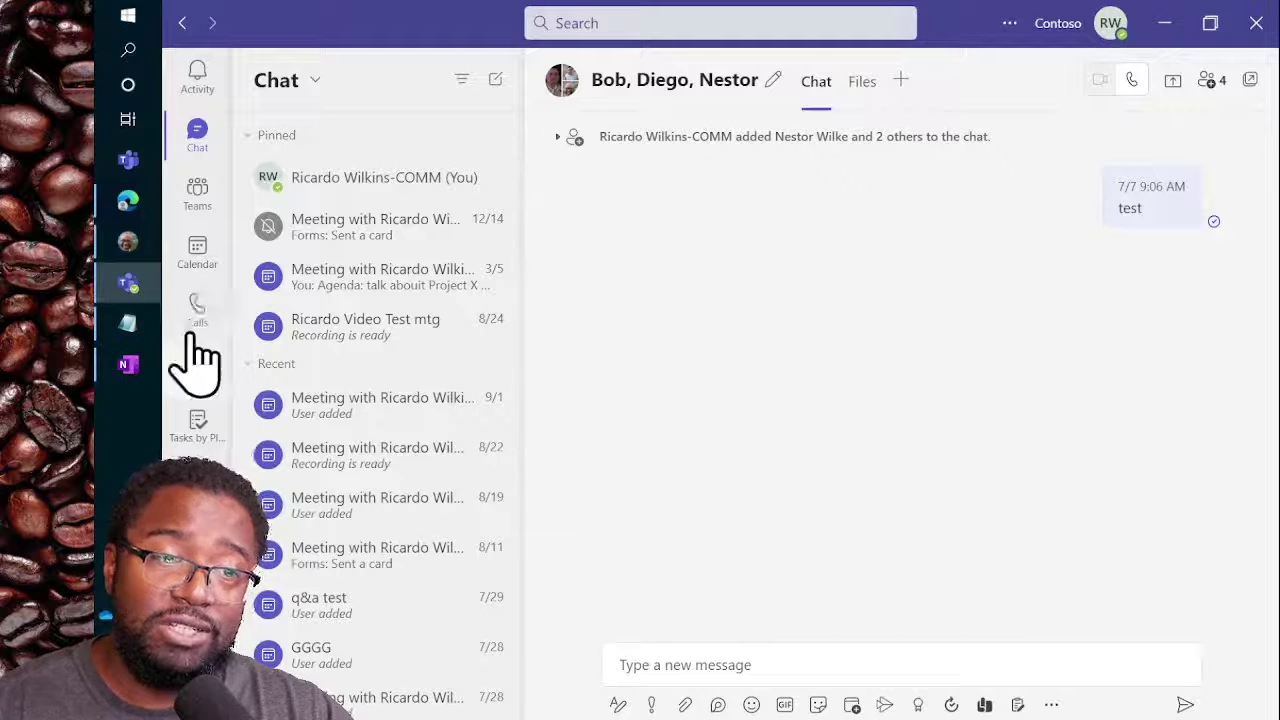
Step: Switch to Edge and open Outlook mail from the apps on the Office home page
{"action": "left_click", "coordinate": [132, 200]}
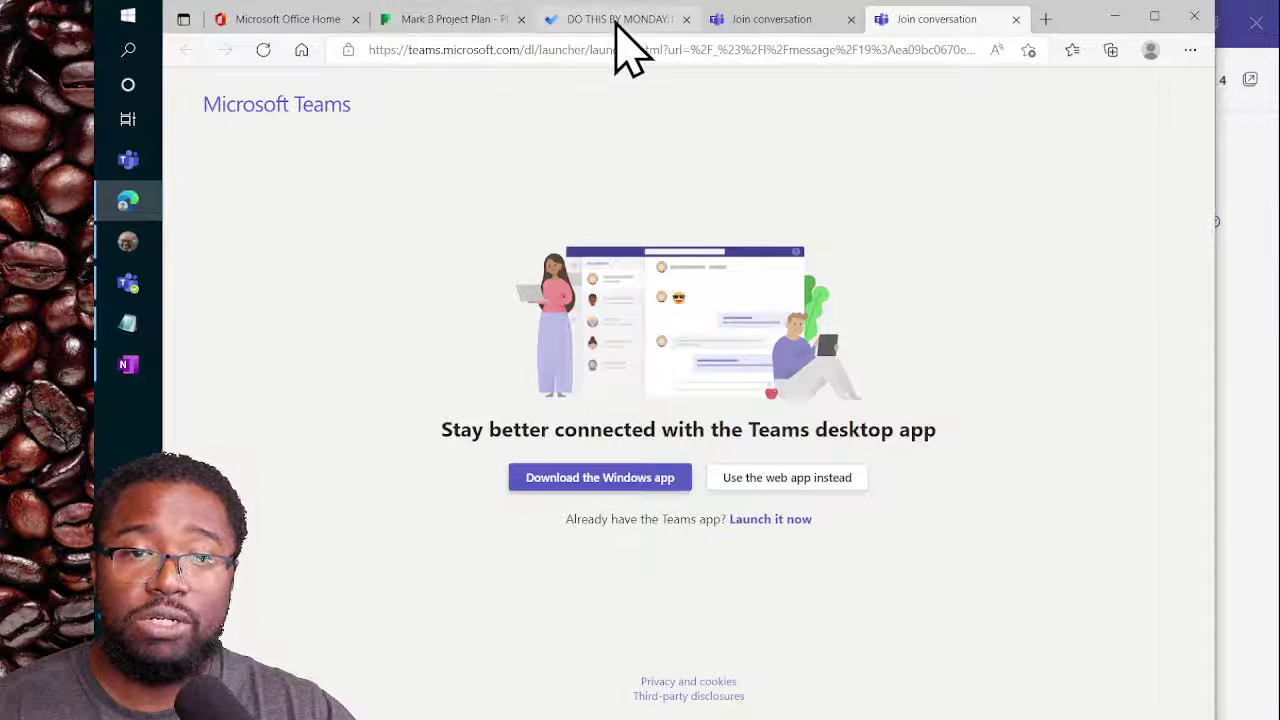
{"action": "left_click", "coordinate": [298, 20]}
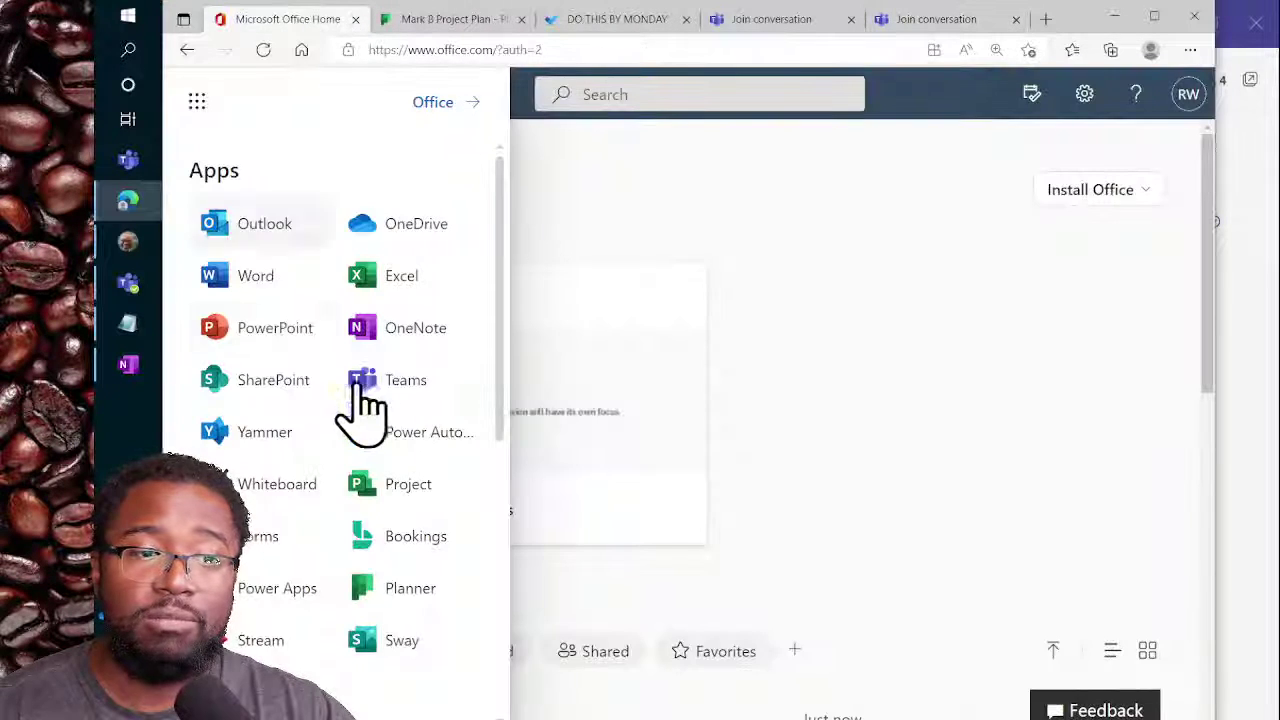
{"action": "left_click", "coordinate": [262, 230]}
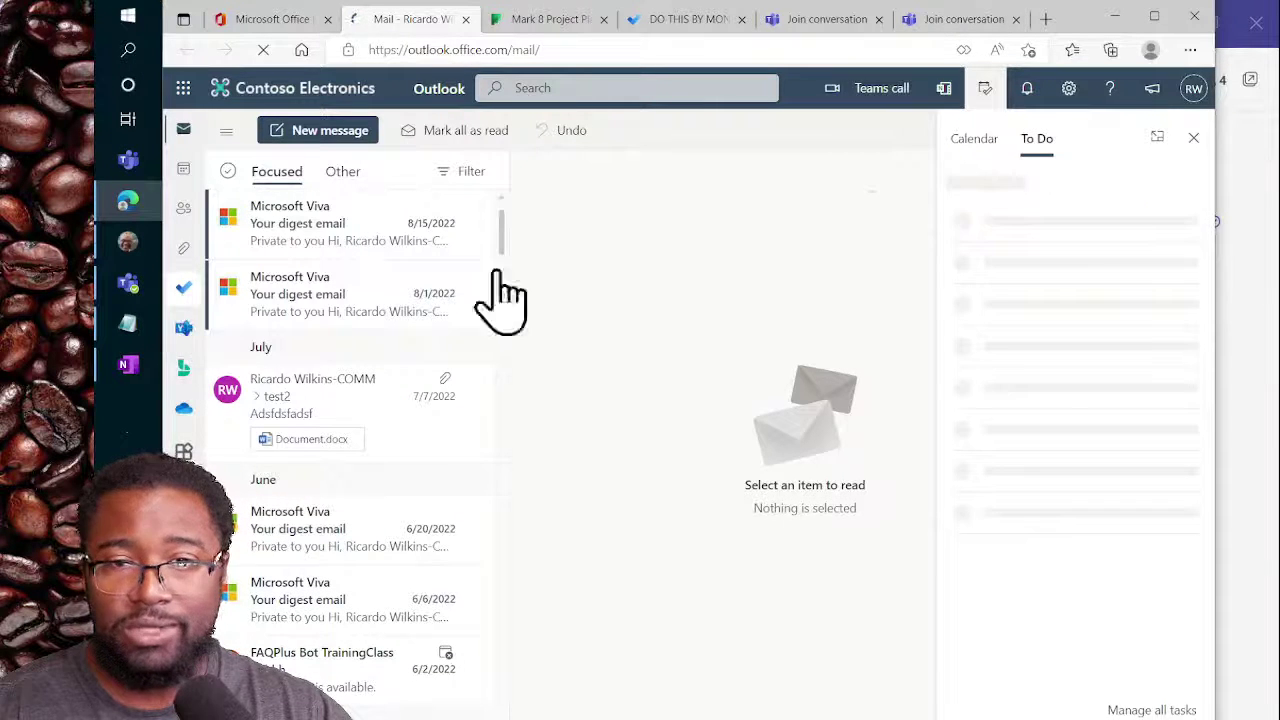
Step: Show the My Day pane beside the inbox, view its calendar, and return to its To Do task list
{"action": "left_click", "coordinate": [988, 92]}
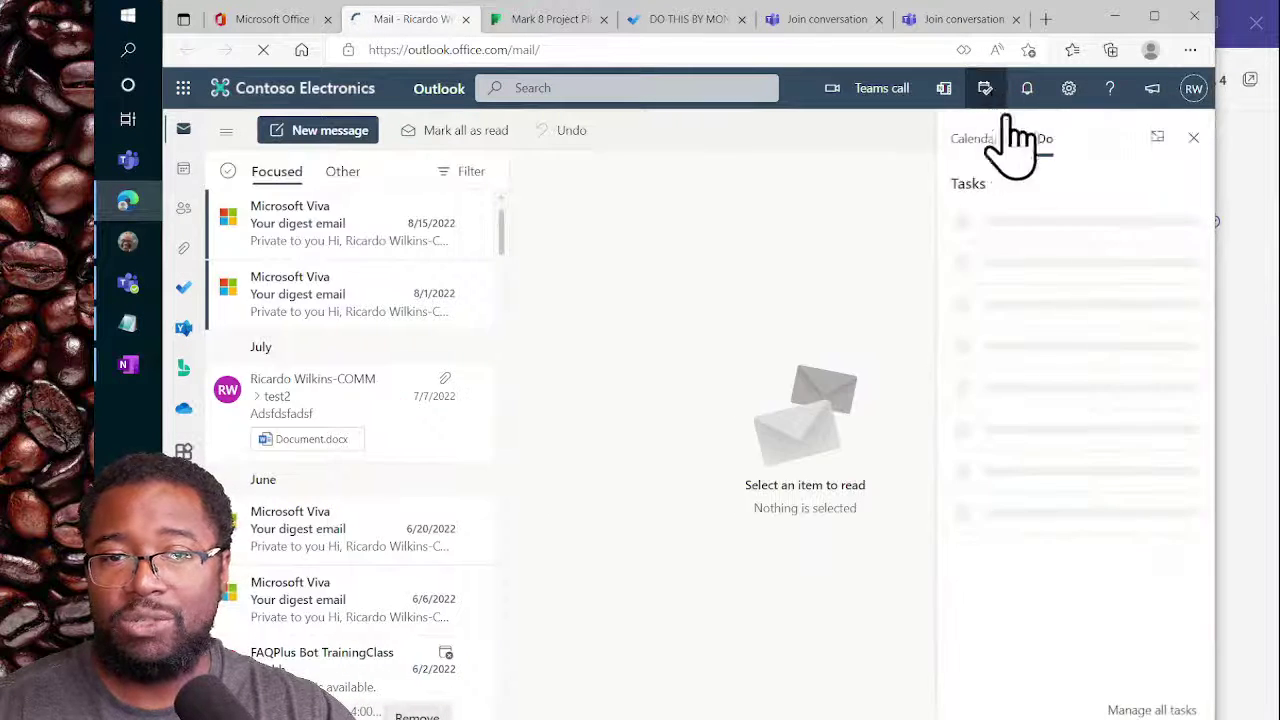
{"action": "left_click", "coordinate": [960, 138]}
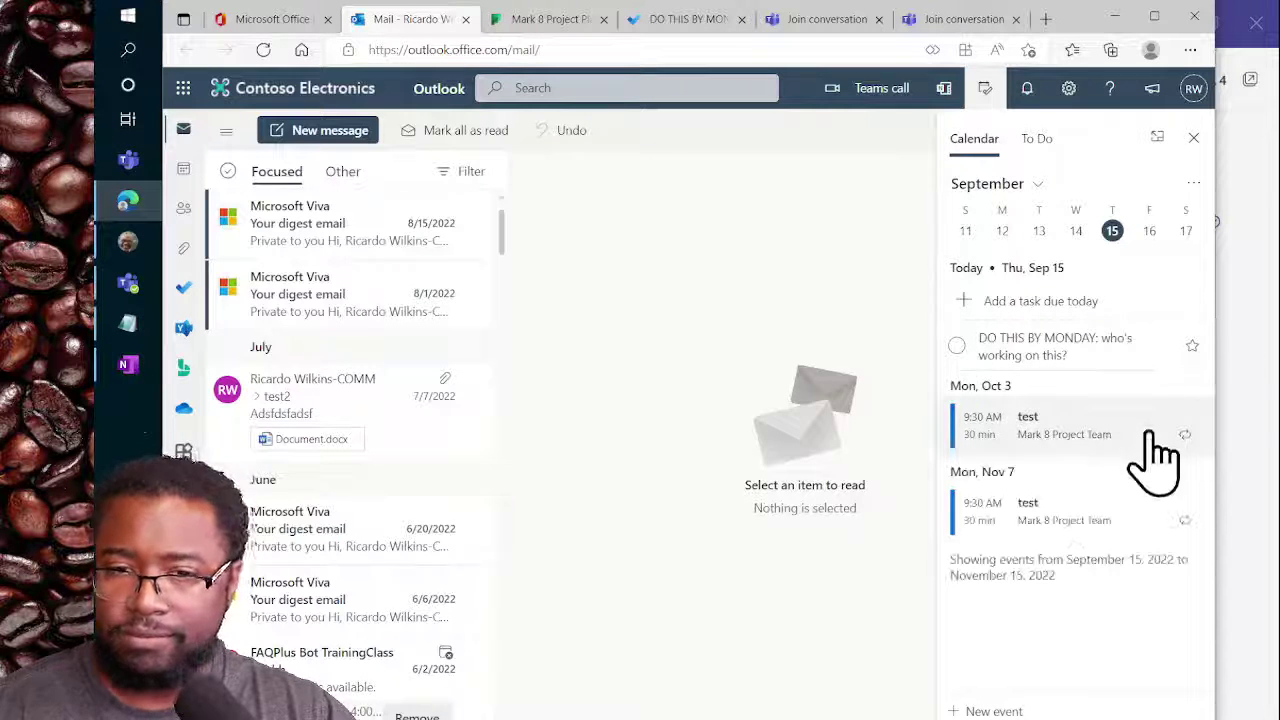
{"action": "left_click", "coordinate": [1045, 145]}
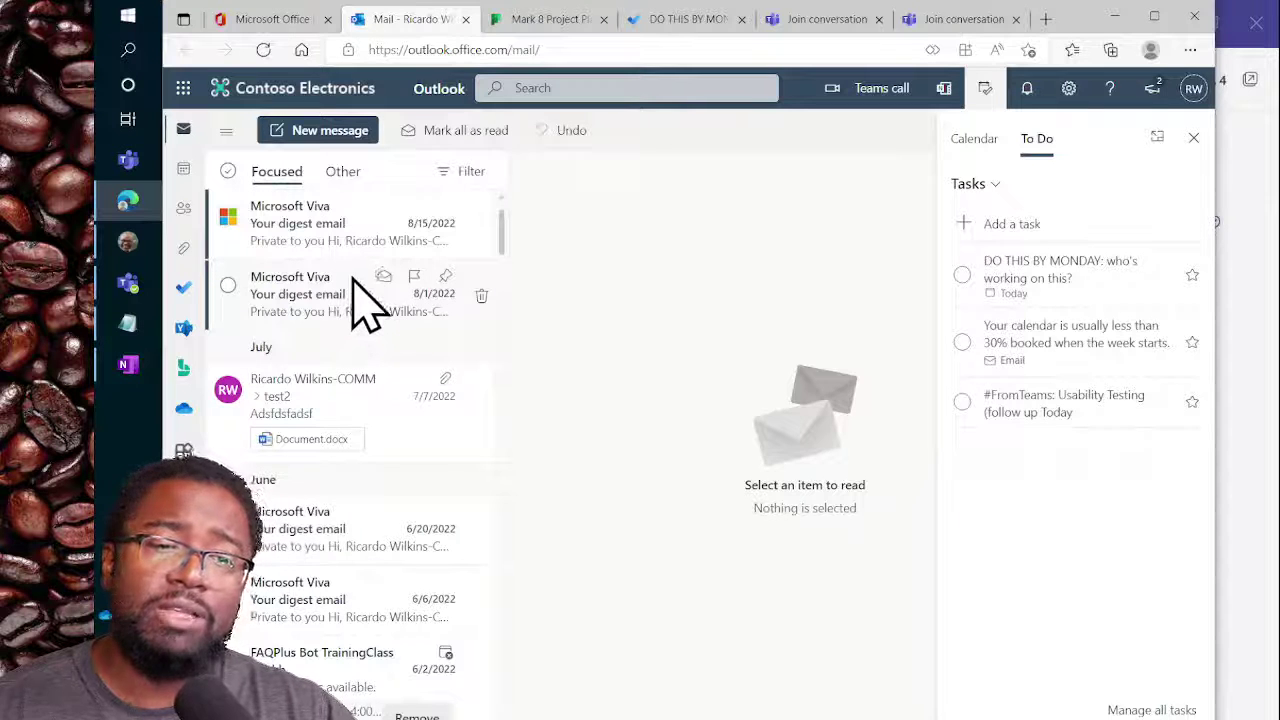
Step: Flag the 8/1/2022 "Your digest email" message and check the available options of the "test2" email
{"action": "left_click", "coordinate": [414, 277]}
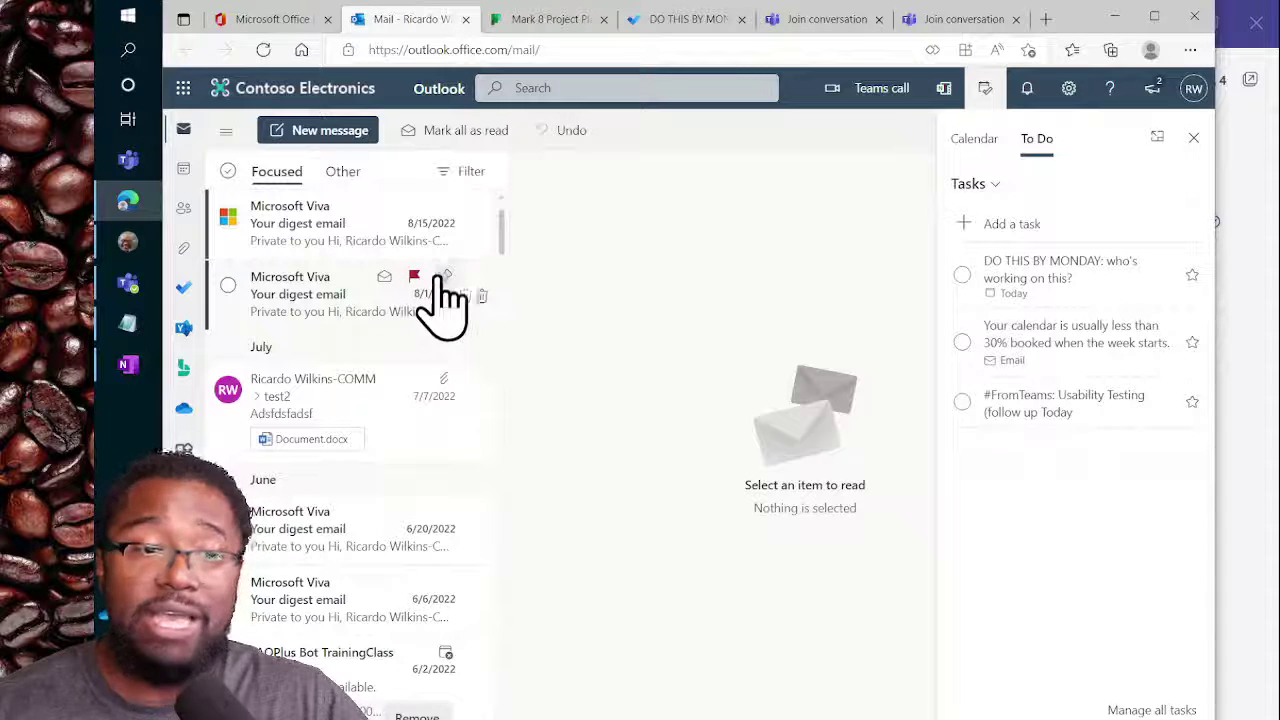
{"action": "right_click", "coordinate": [370, 410]}
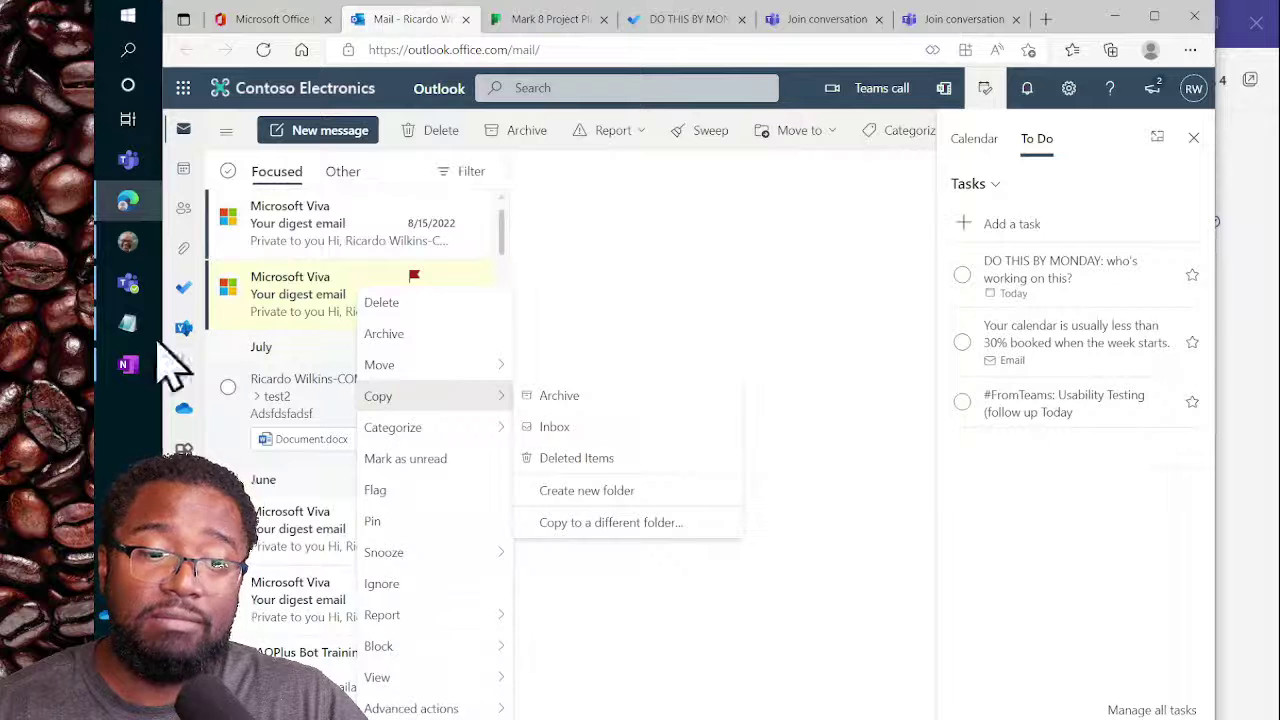
{"action": "left_click", "coordinate": [310, 340]}
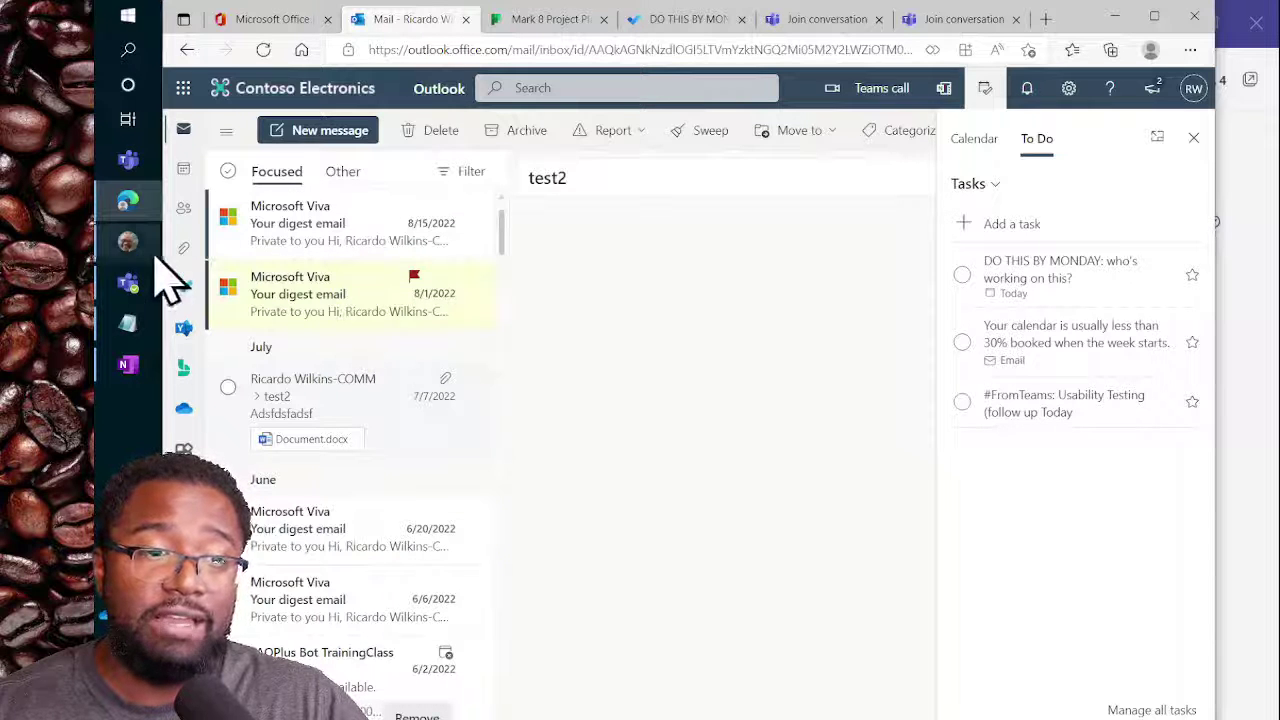
Step: View the flagged "Your digest email" in To Do's Flagged email list, open its original message in Outlook, and minimize that message window
{"action": "left_click", "coordinate": [702, 20]}
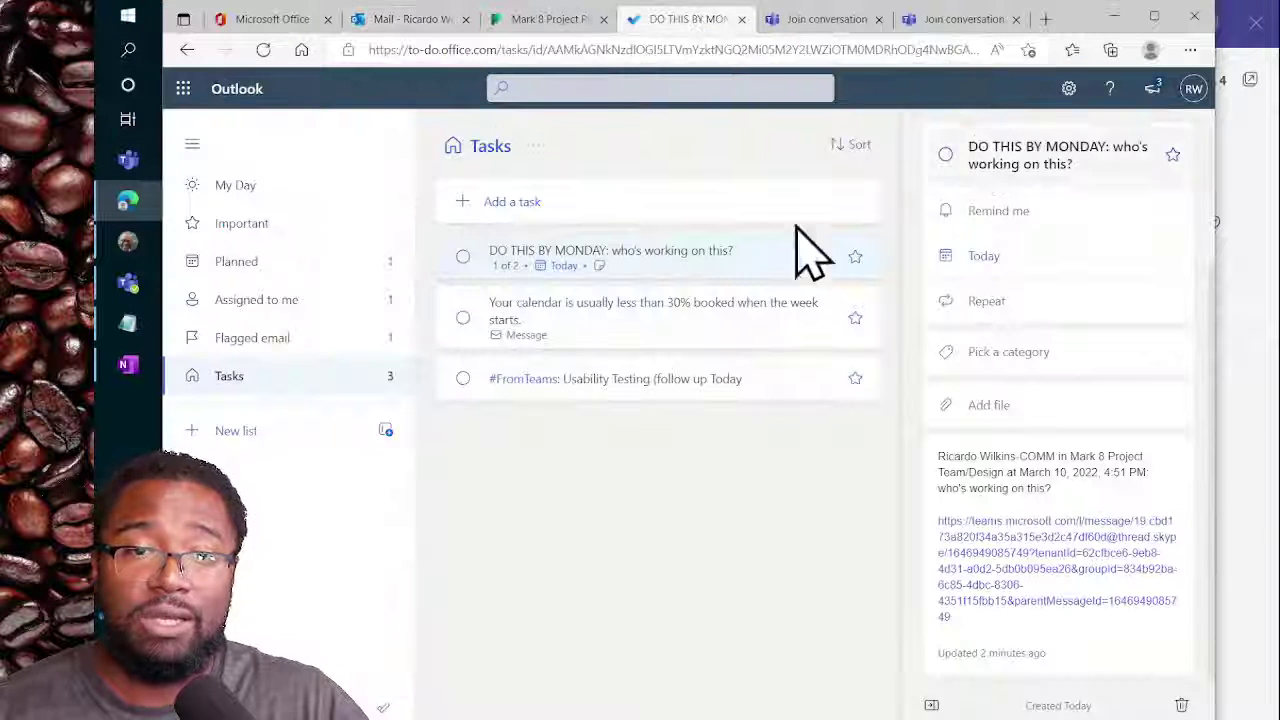
{"action": "left_click", "coordinate": [270, 338]}
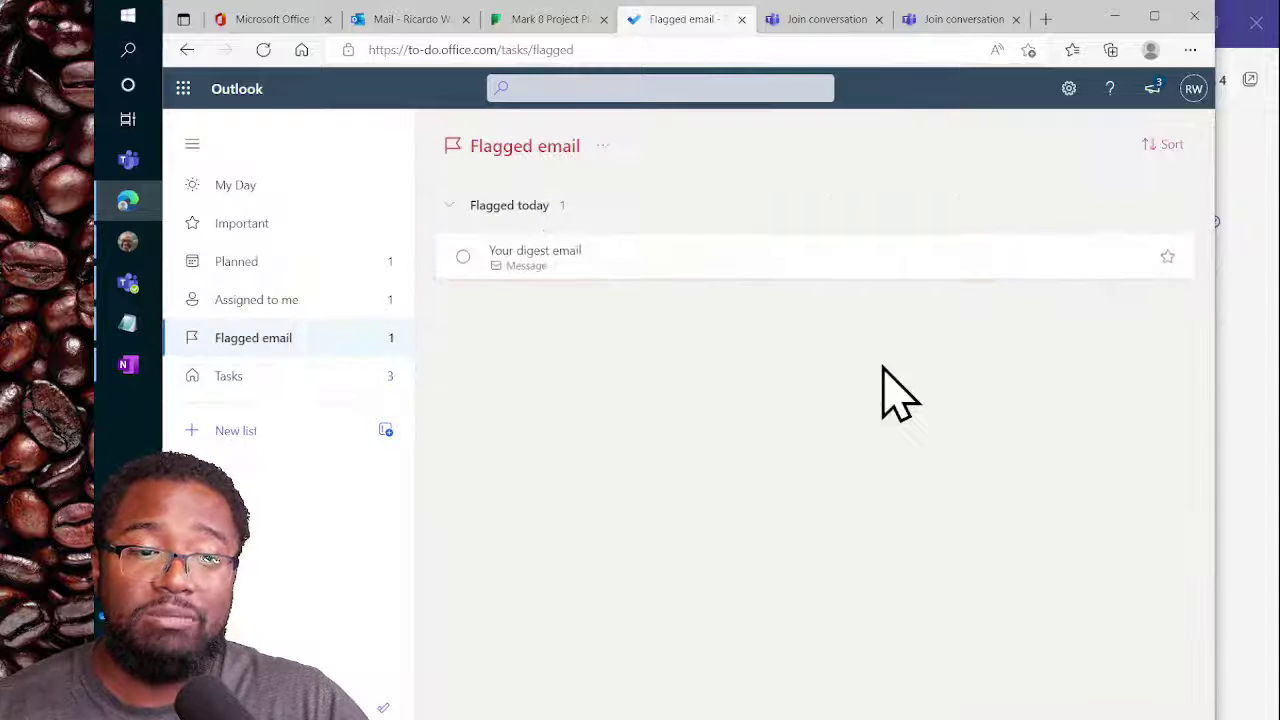
{"action": "left_click", "coordinate": [632, 264]}
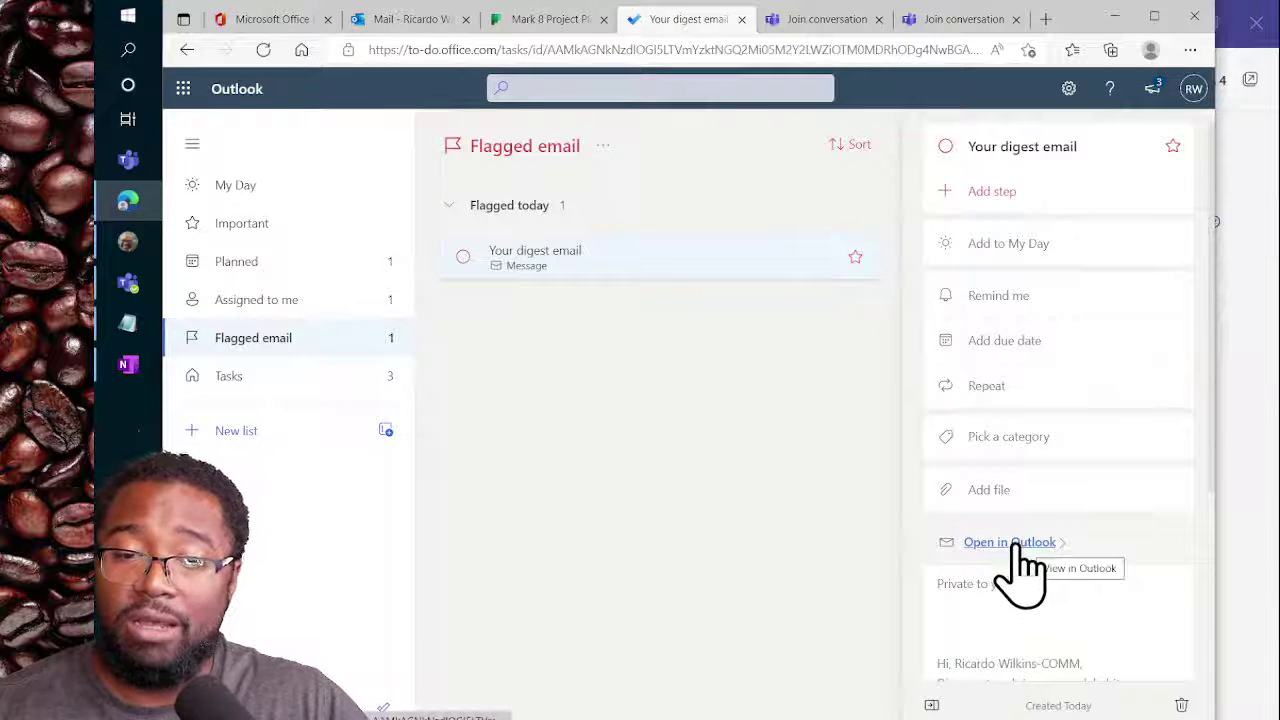
{"action": "left_click", "coordinate": [1055, 550]}
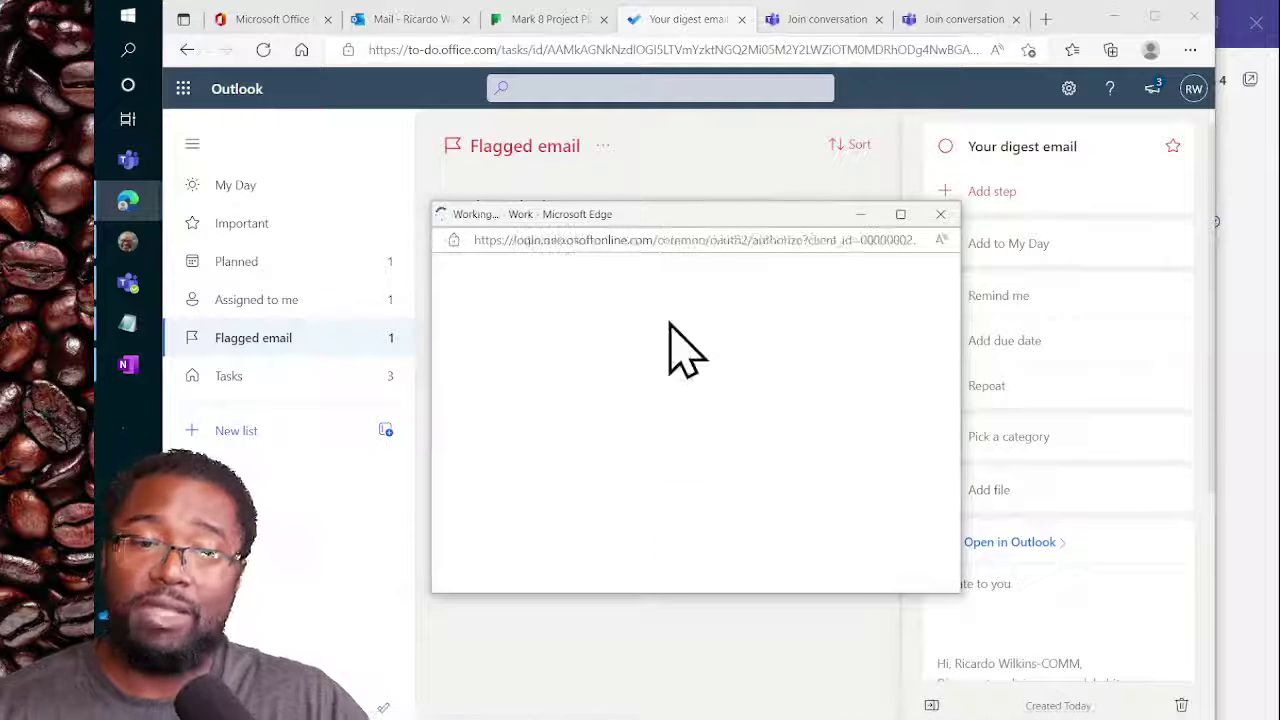
{"action": "left_click_drag", "start_coordinate": [420, 203], "coordinate": [320, 100]}
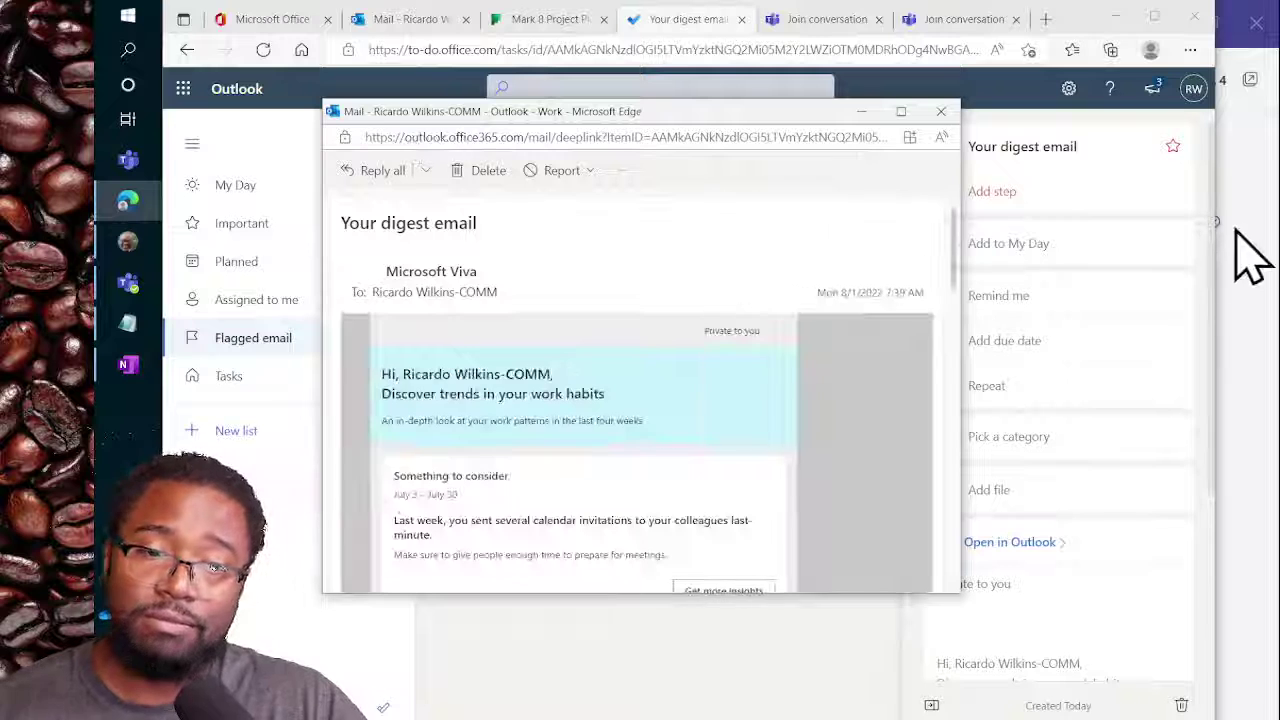
{"action": "scroll", "coordinate": [853, 392], "scroll_direction": "down", "scroll_amount": 3}
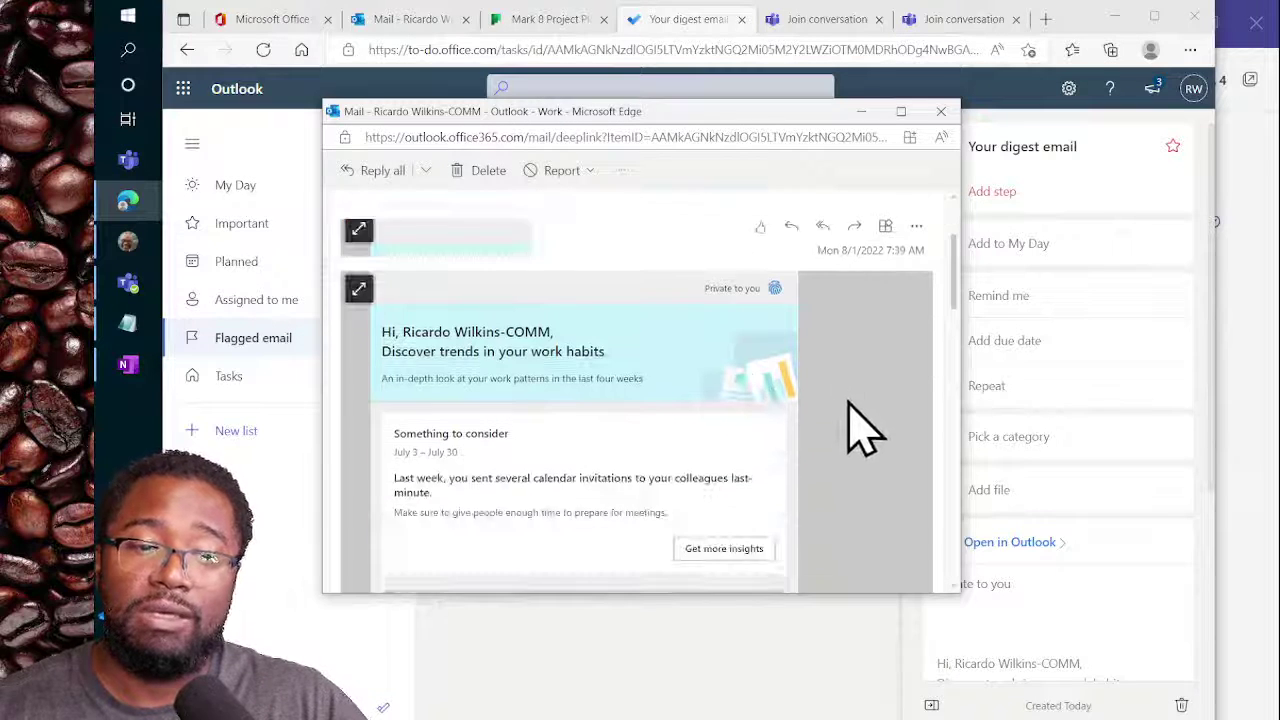
{"action": "left_click", "coordinate": [864, 111]}
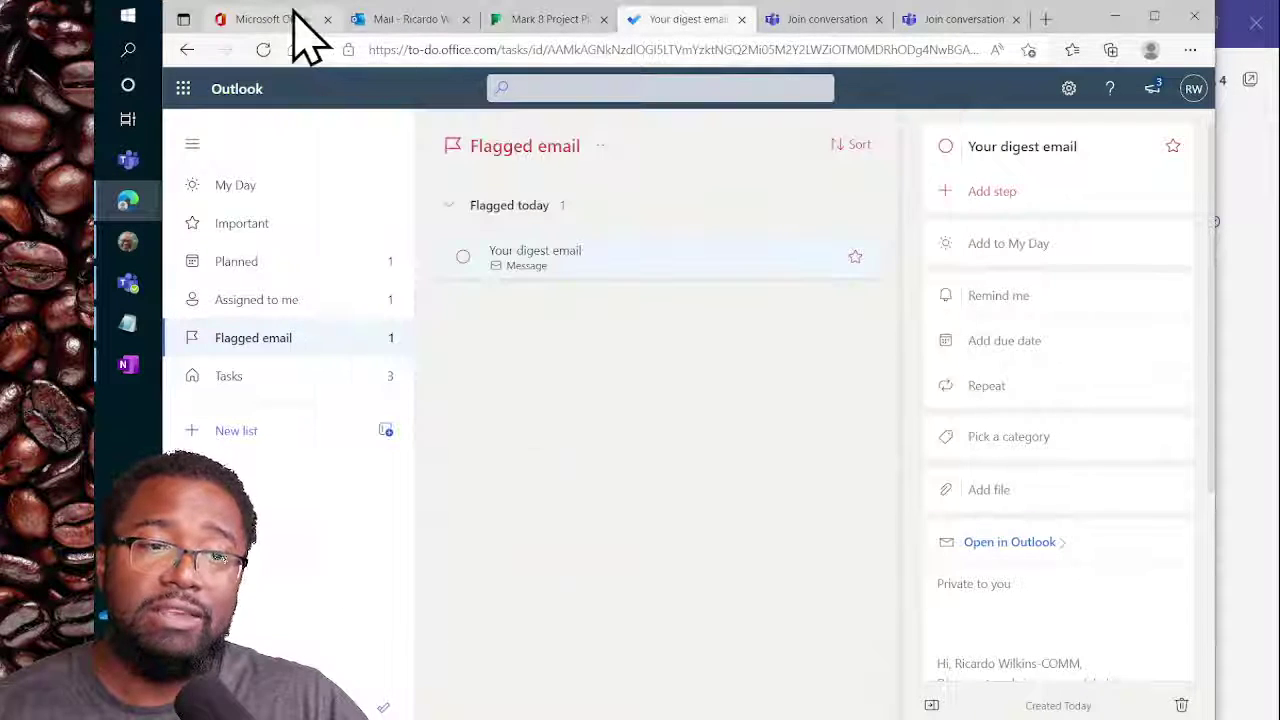
Step: Create a task from the guest-invitation sentence in the email "You have been added as a guest to Contoso in Microsoft Teams"
{"action": "left_click", "coordinate": [415, 20]}
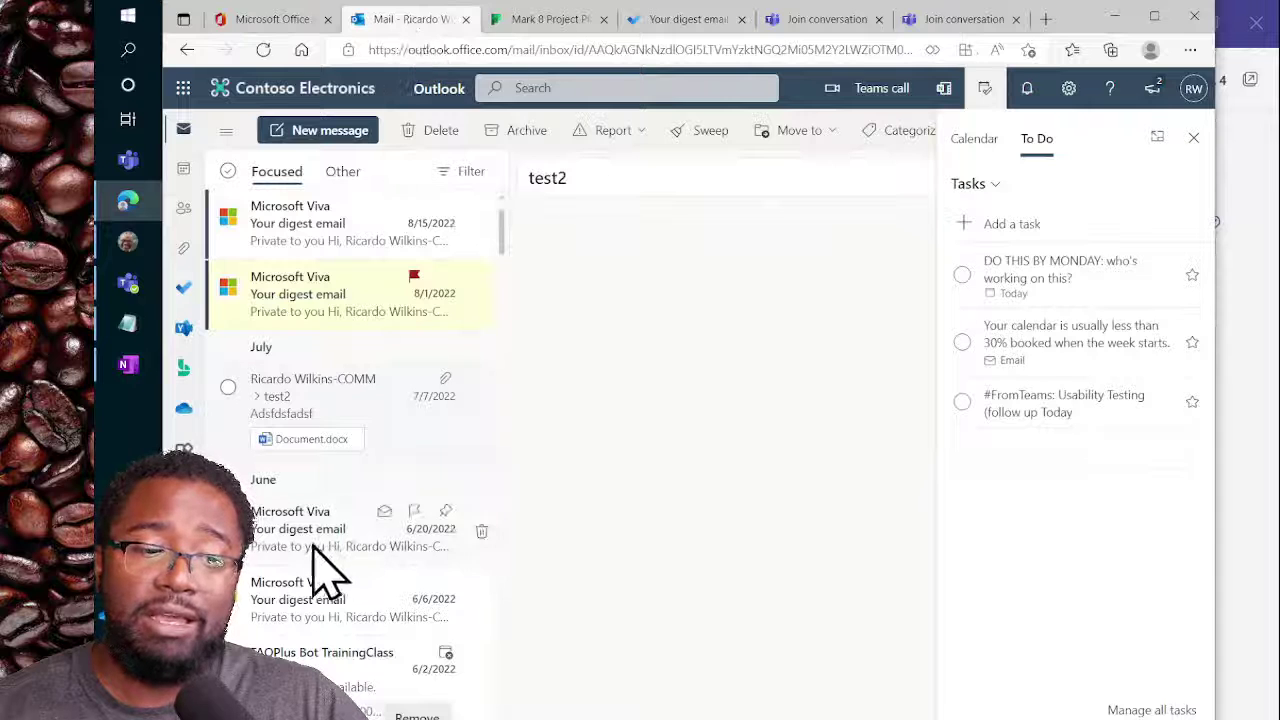
{"action": "scroll", "coordinate": [330, 590], "scroll_direction": "down", "scroll_amount": 2}
{"action": "scroll", "coordinate": [300, 625], "scroll_direction": "down", "scroll_amount": 2}
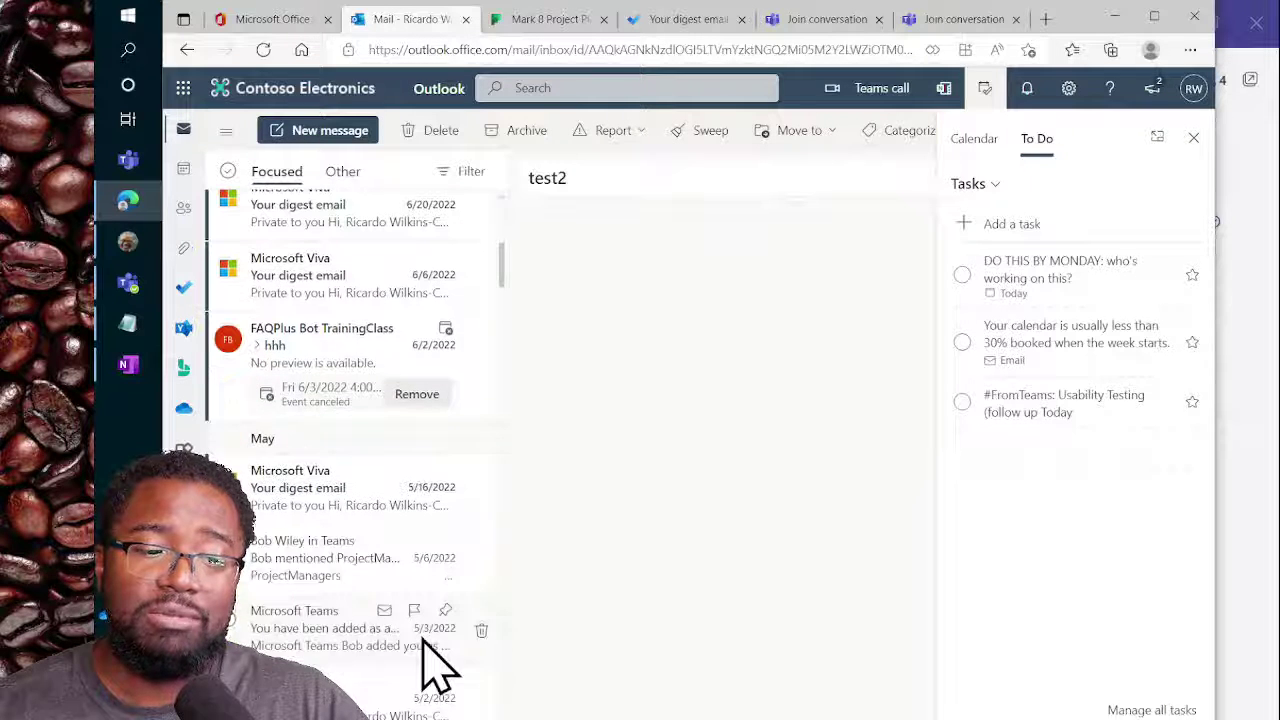
{"action": "left_click", "coordinate": [330, 632]}
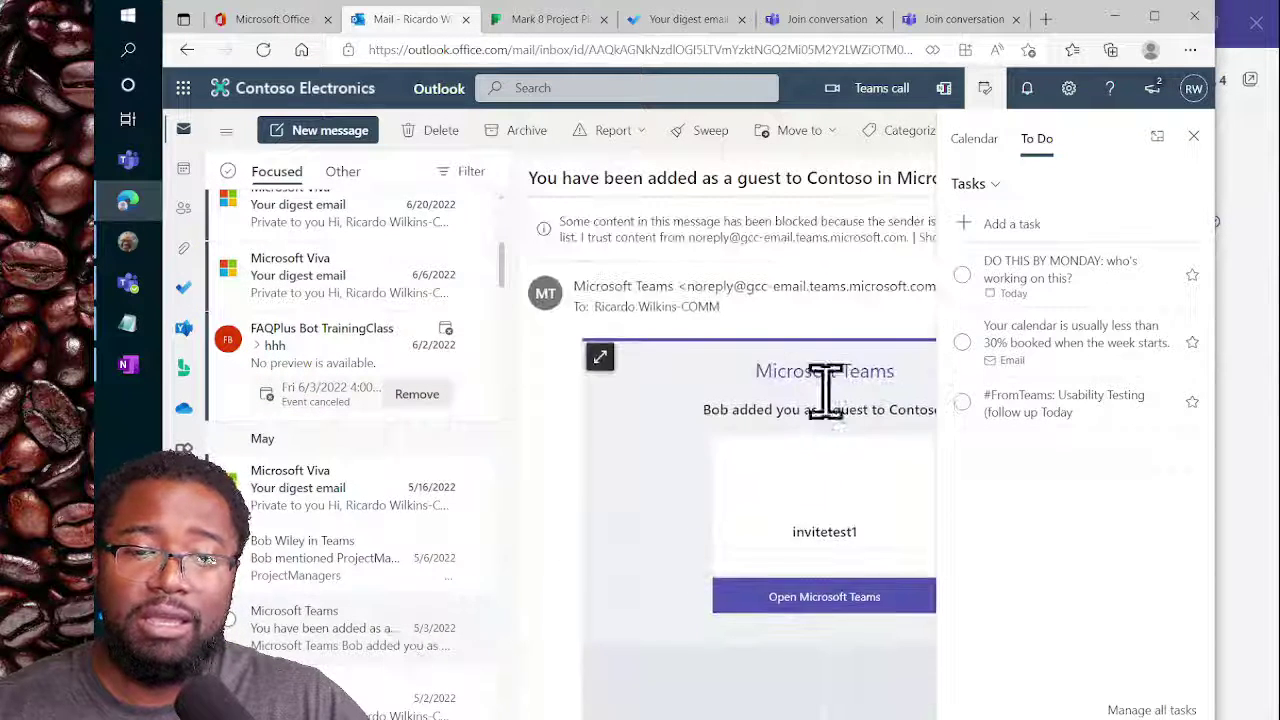
{"action": "left_click", "coordinate": [1193, 136]}
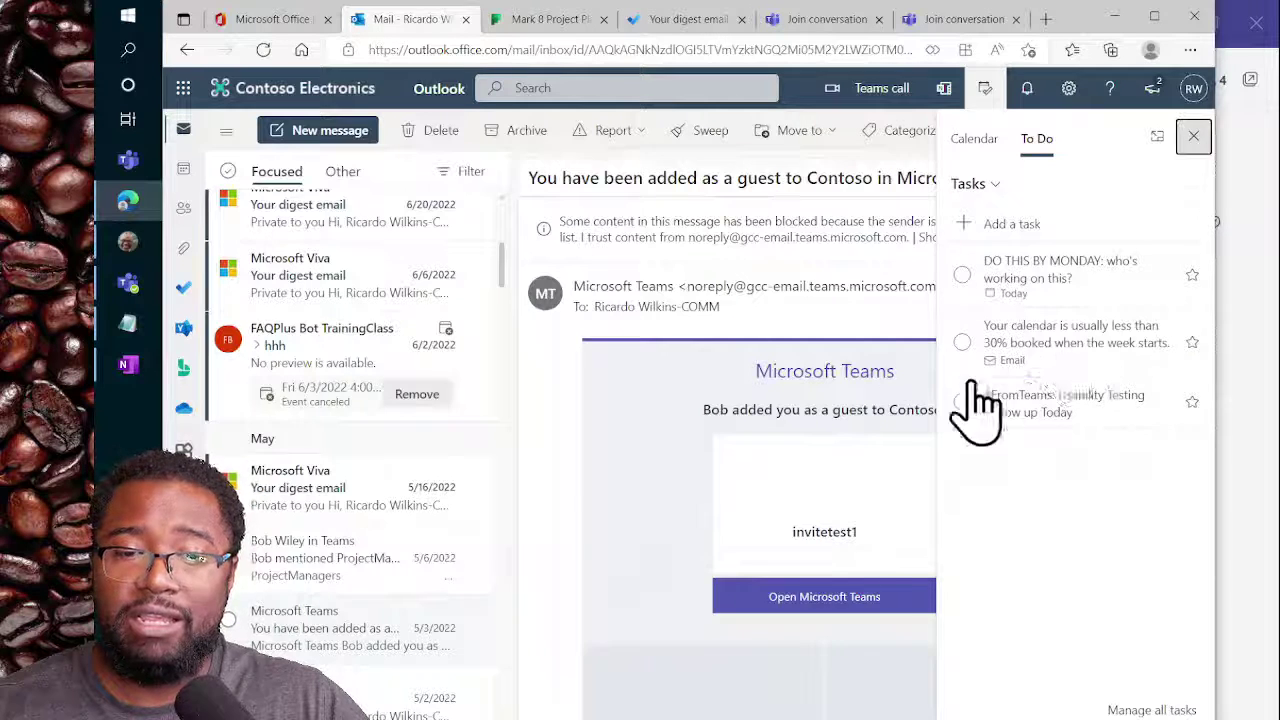
{"action": "left_click_drag", "start_coordinate": [1080, 438], "coordinate": [870, 442]}
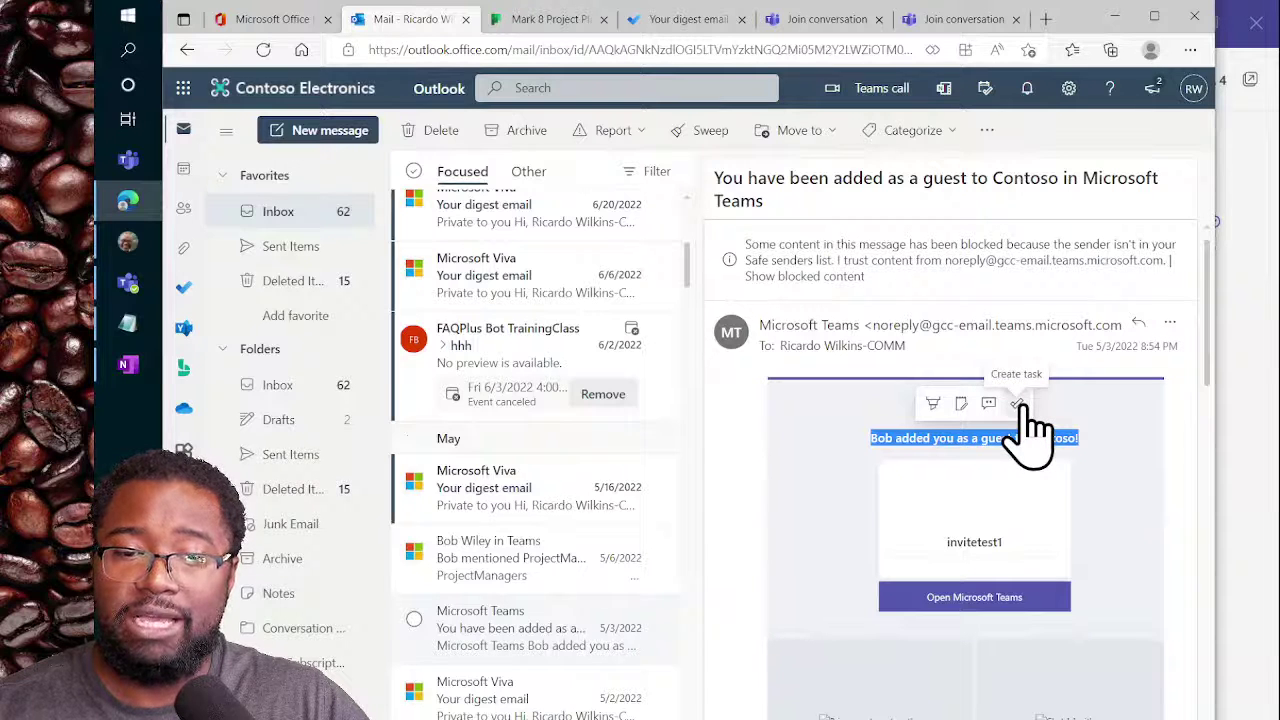
{"action": "left_click", "coordinate": [1018, 403]}
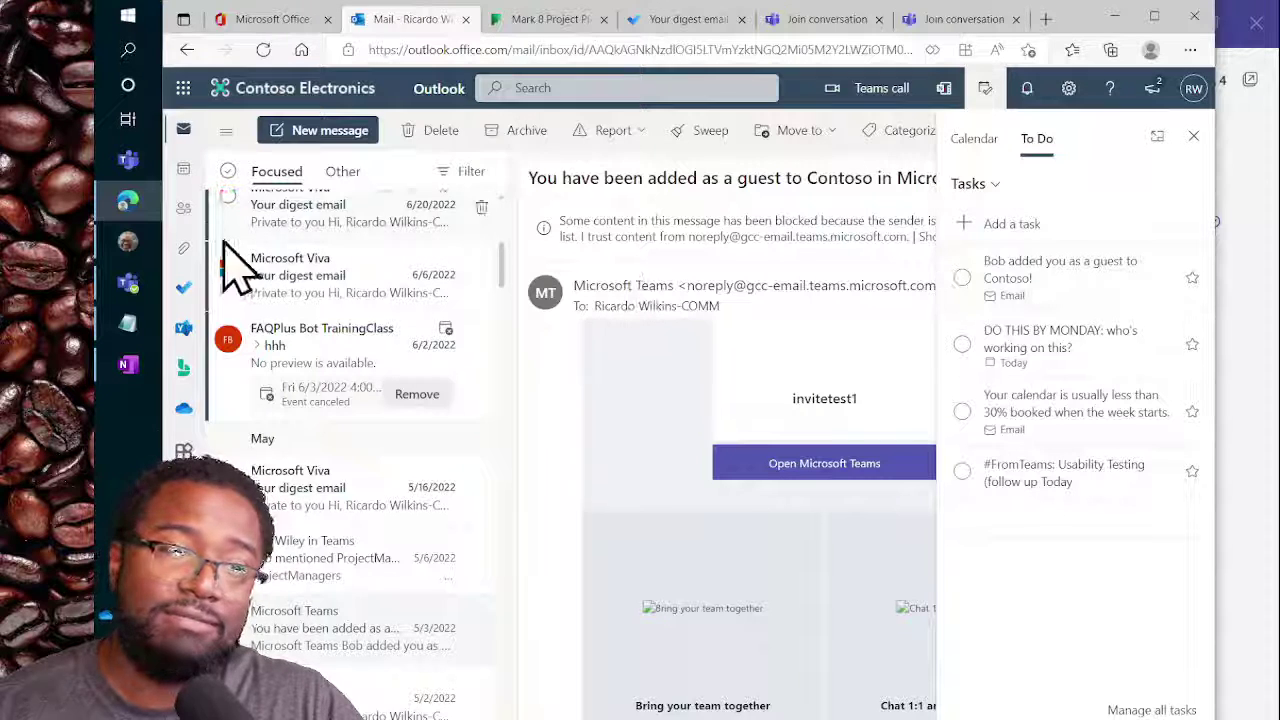
Step: Switch to To Do, compare its Tasks and Flagged email lists, and reload the page to sync the new email task
{"action": "left_click", "coordinate": [681, 28]}
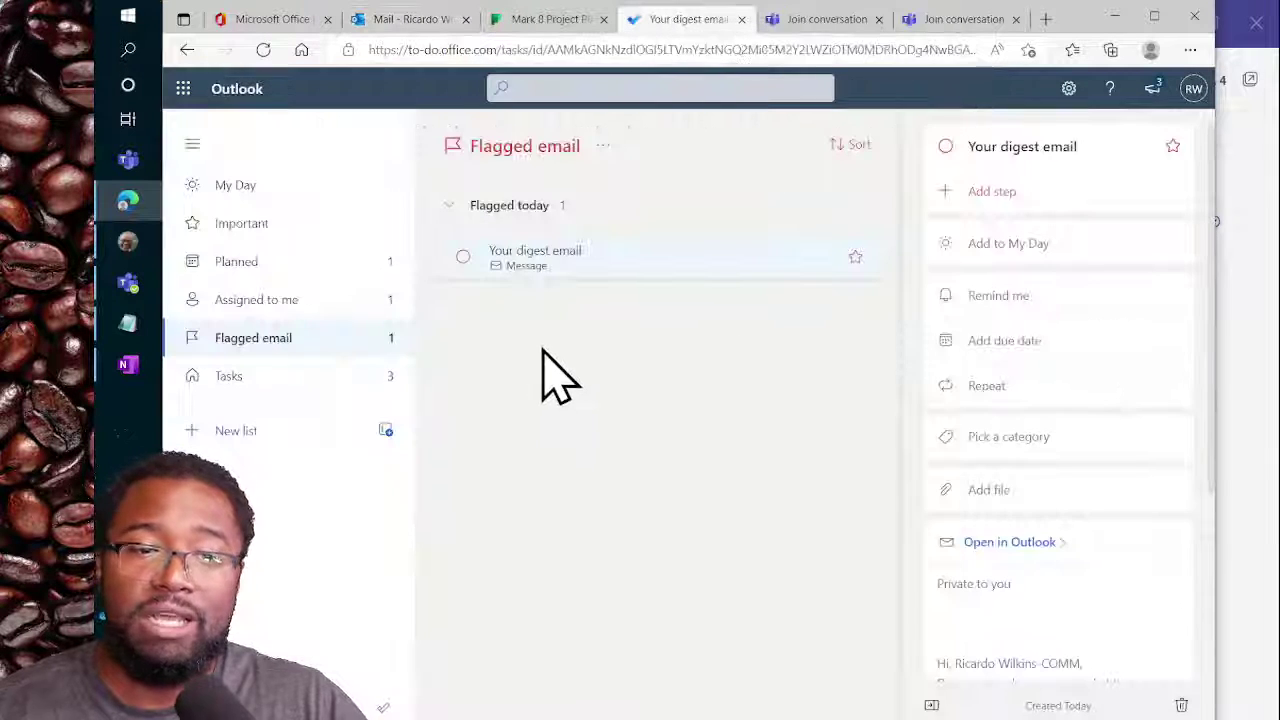
{"action": "left_click", "coordinate": [302, 376]}
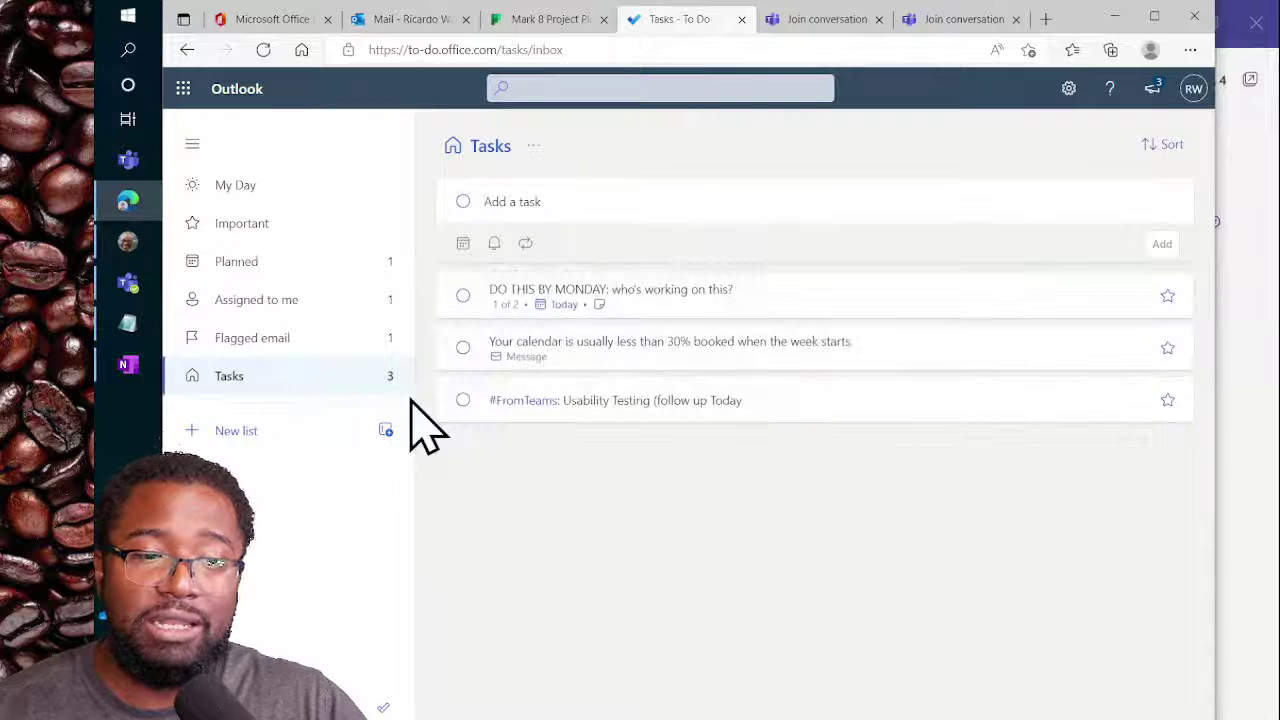
{"action": "left_click", "coordinate": [258, 338]}
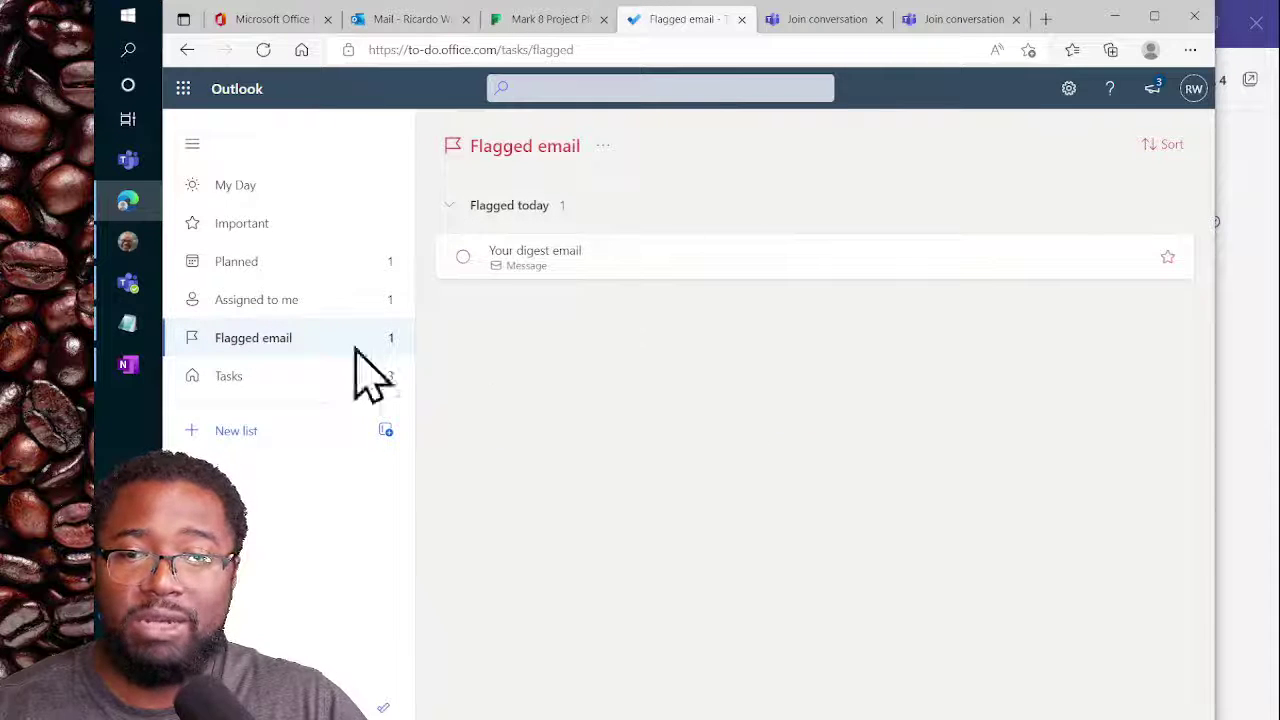
{"action": "left_click", "coordinate": [288, 408]}
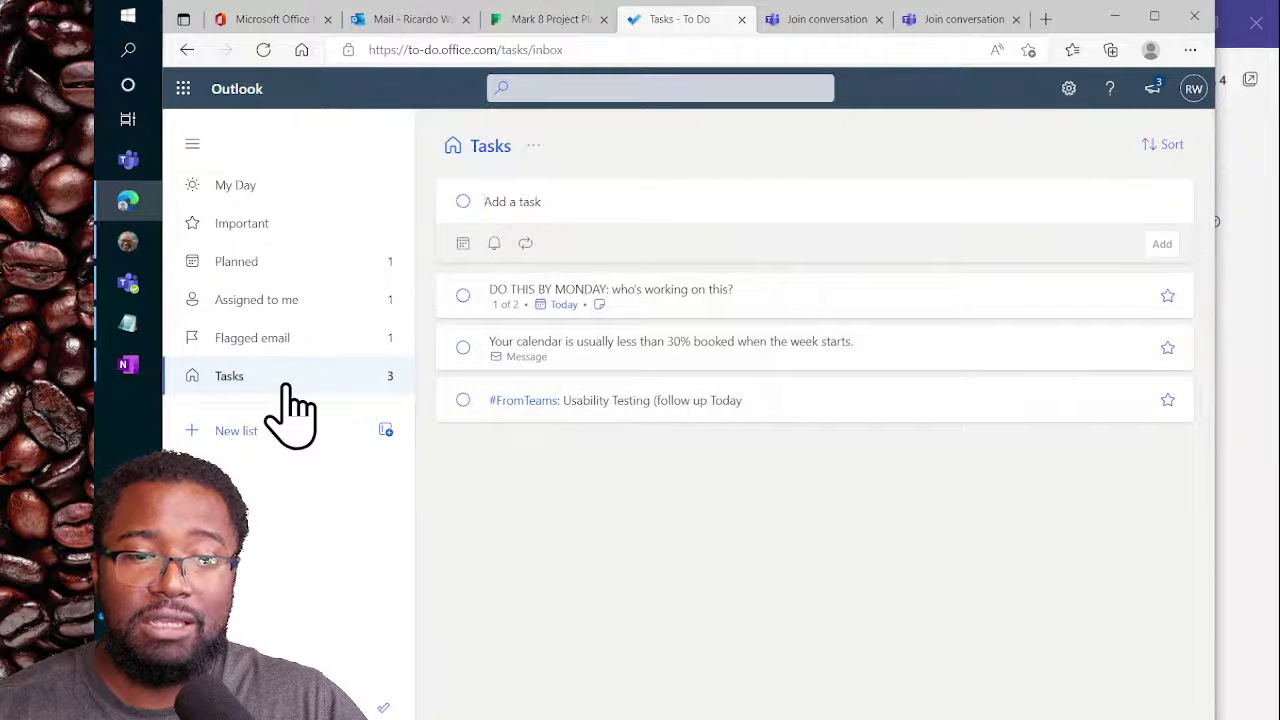
{"action": "left_click", "coordinate": [287, 338]}
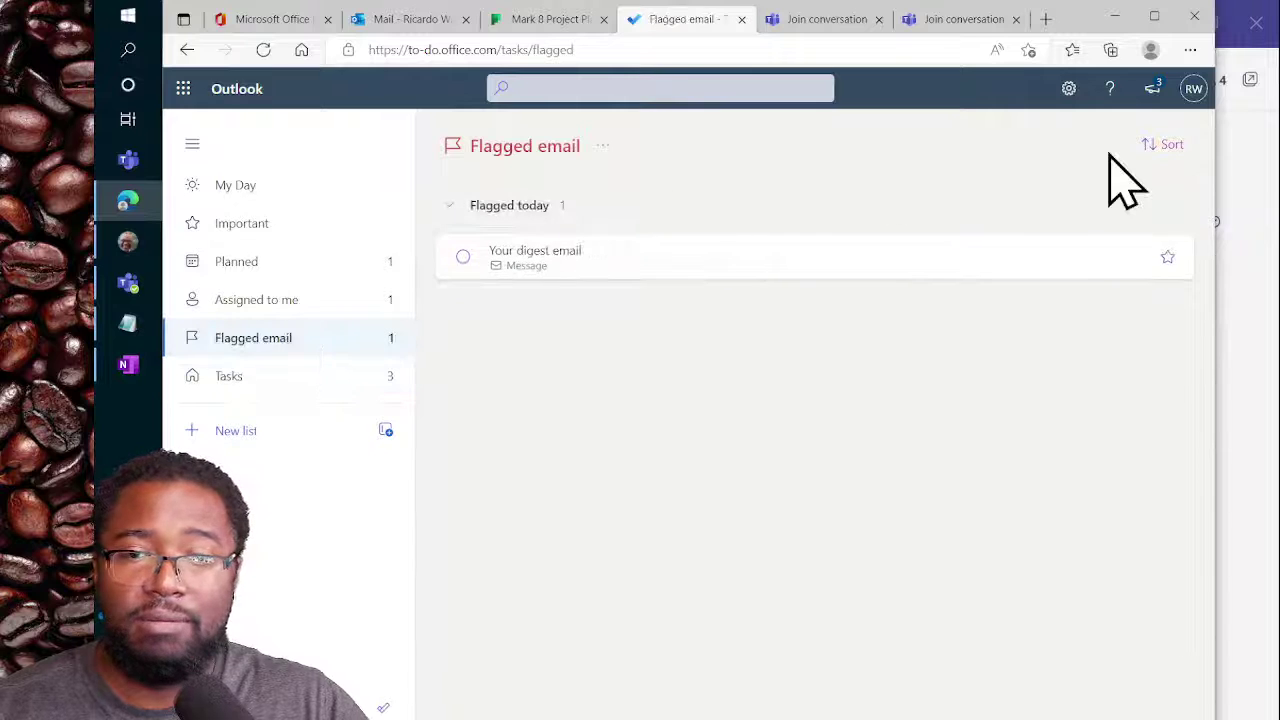
{"action": "left_click", "coordinate": [262, 50]}
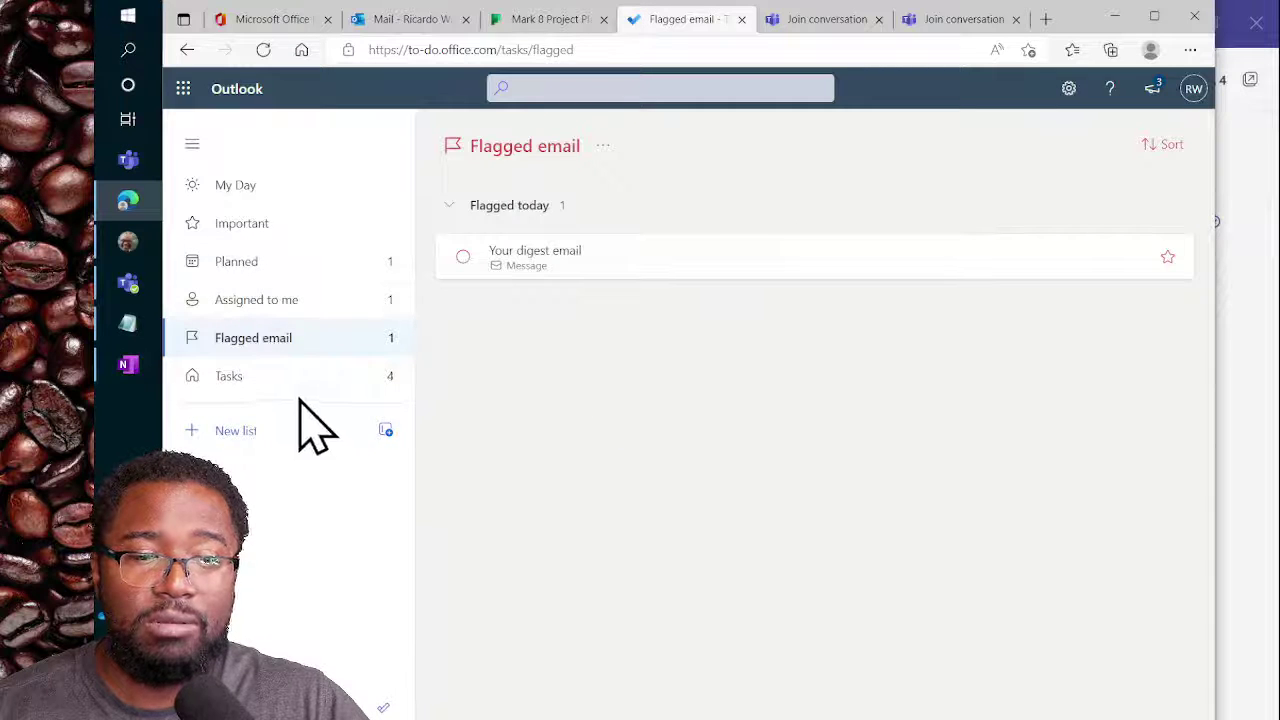
Step: View the guest-invitation task in the Tasks list, check the Flagged email list, and return to Tasks
{"action": "left_click", "coordinate": [361, 393]}
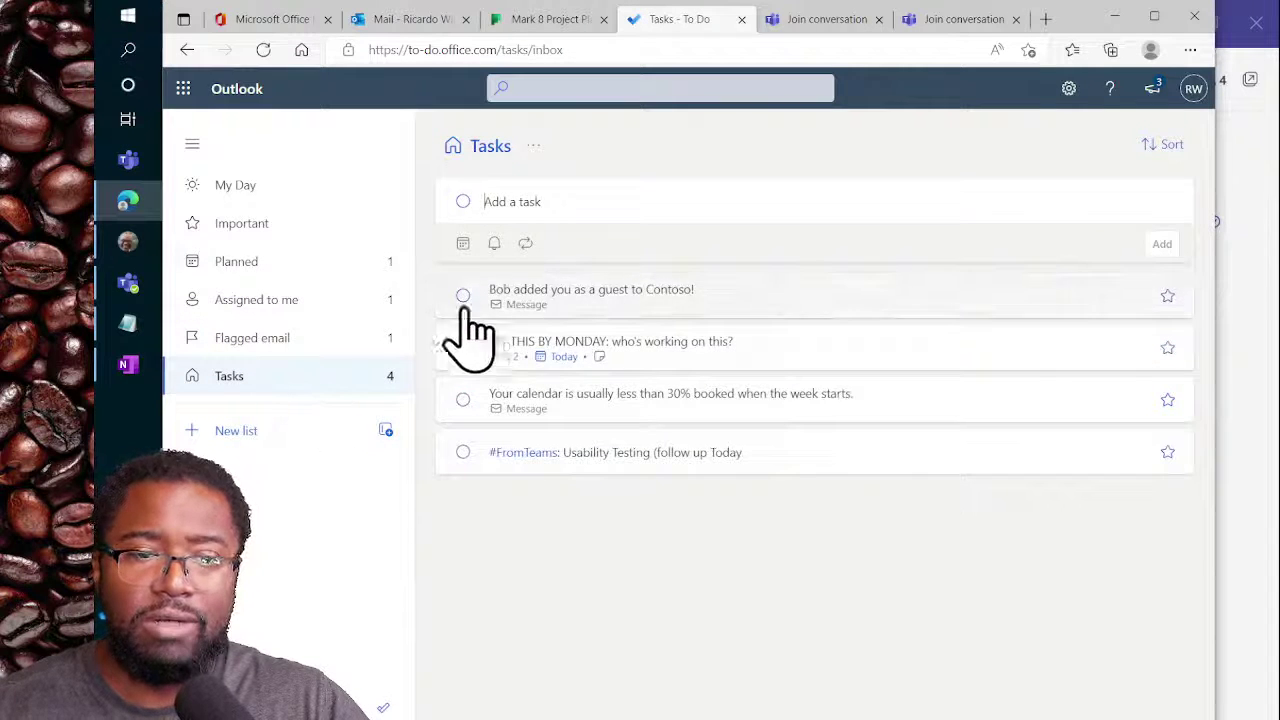
{"action": "left_click", "coordinate": [762, 298]}
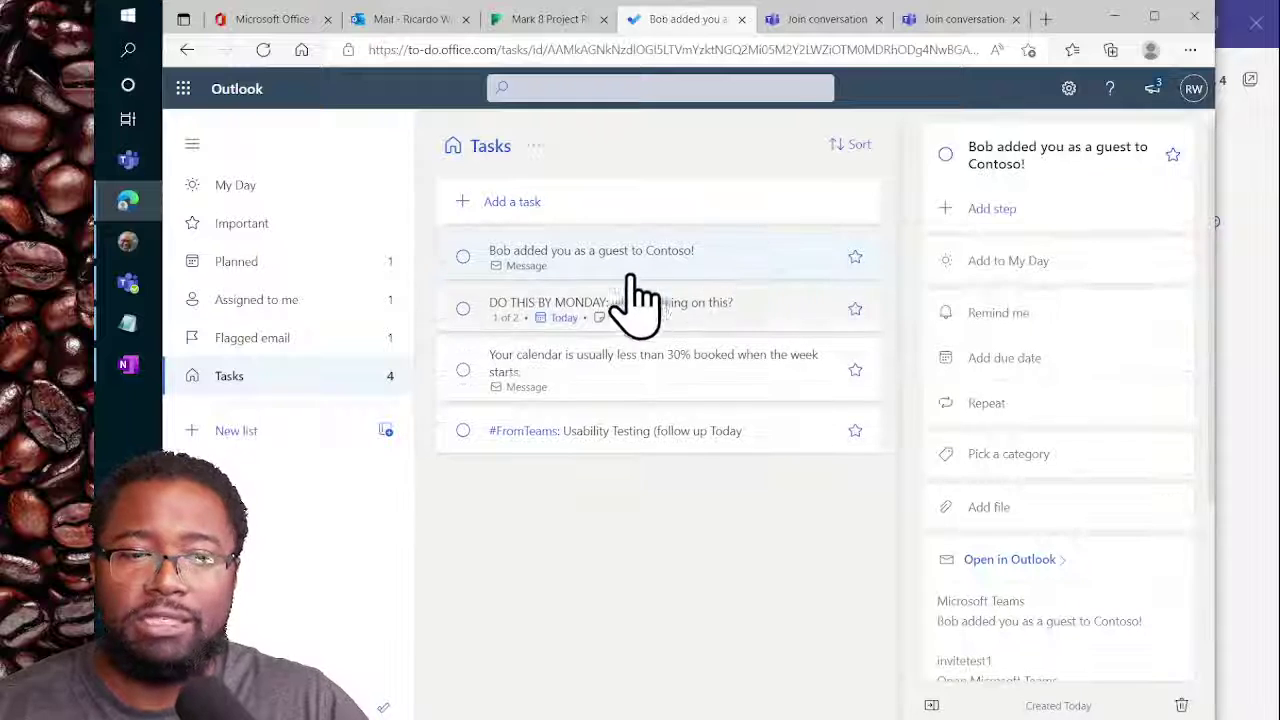
{"action": "left_click", "coordinate": [290, 338]}
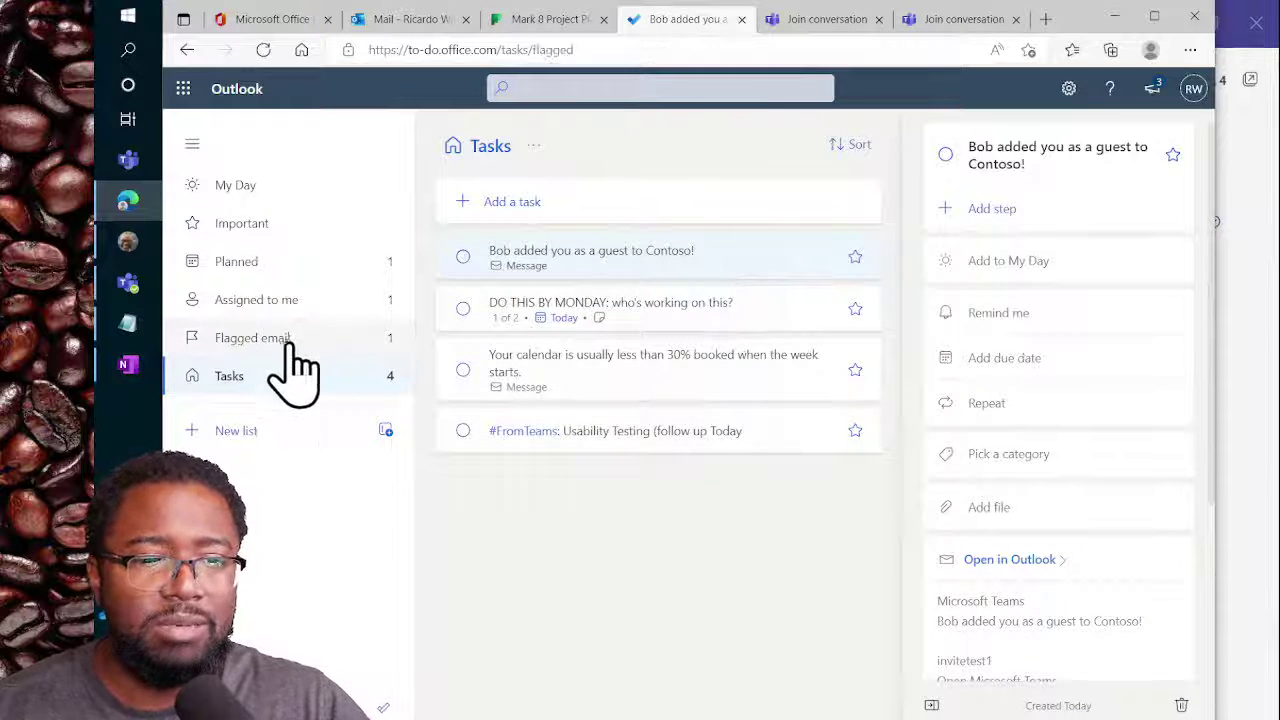
{"action": "left_click", "coordinate": [312, 384]}
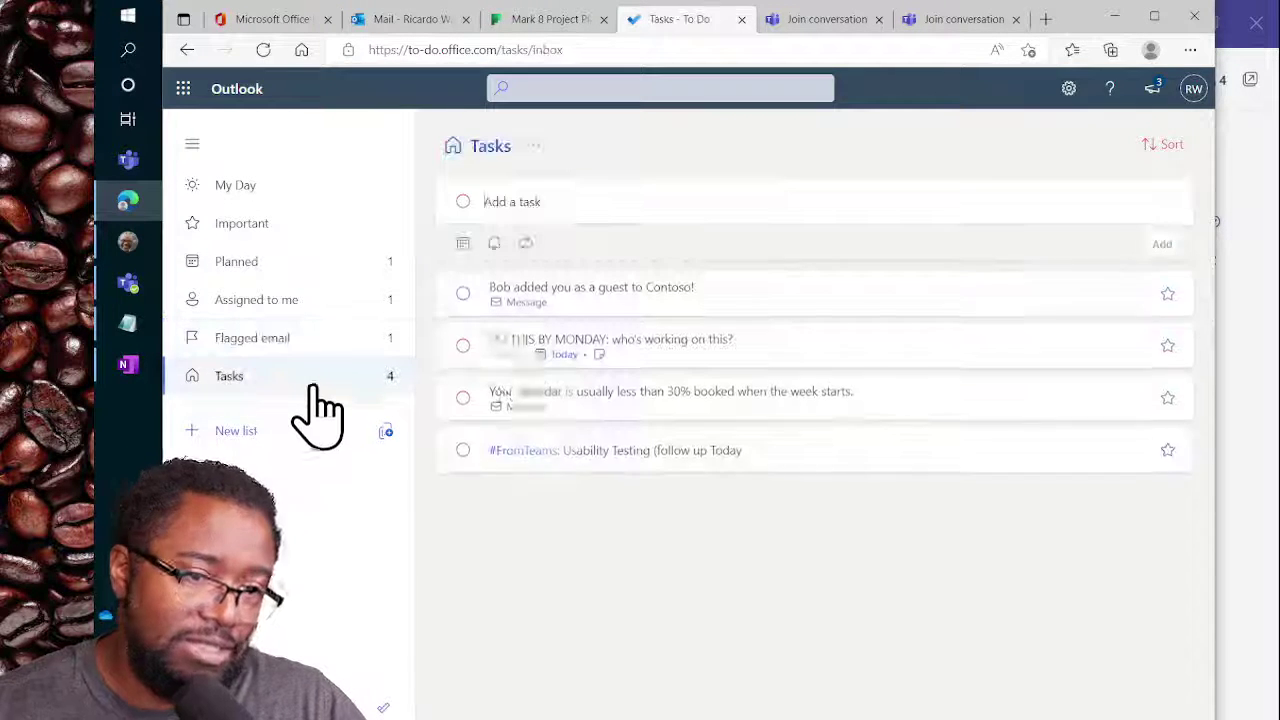
Step: Review the guest-invitation task's details and email excerpt, open its source message in Outlook, and close the message window
{"action": "left_click", "coordinate": [616, 303]}
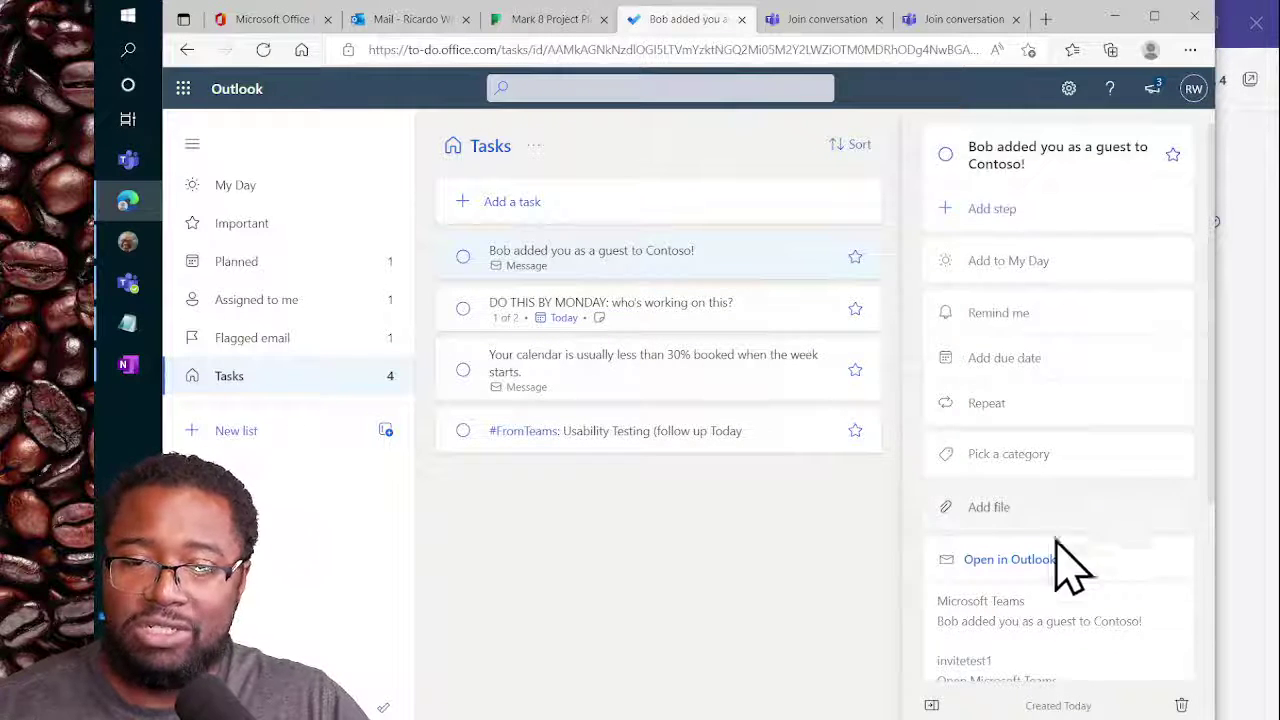
{"action": "scroll", "coordinate": [1070, 565], "scroll_direction": "down", "scroll_amount": 2}
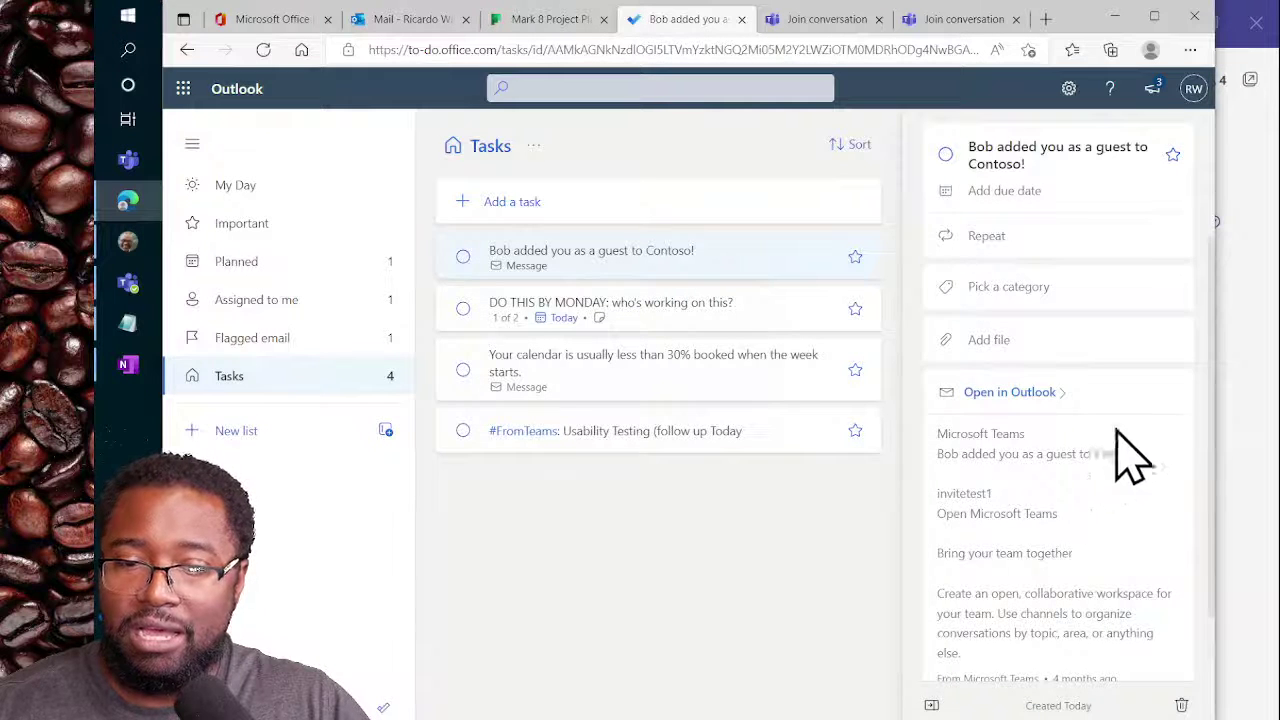
{"action": "scroll", "coordinate": [1125, 470], "scroll_direction": "down", "scroll_amount": 1}
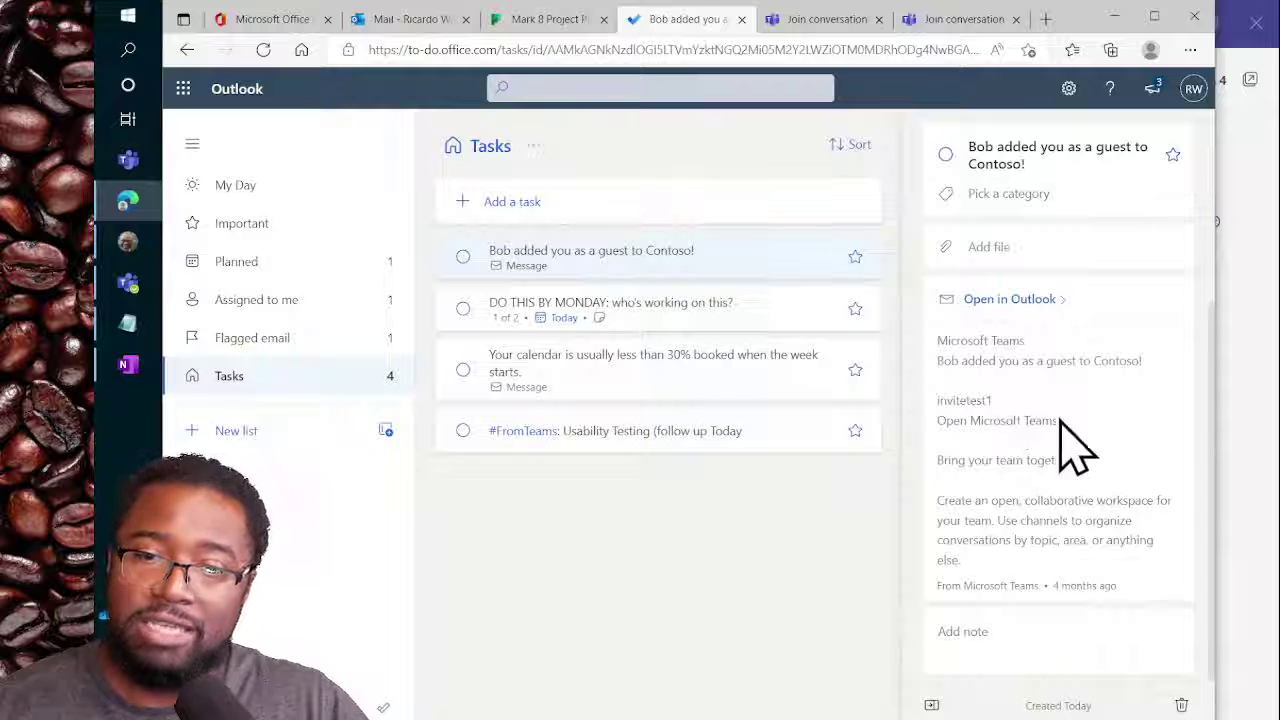
{"action": "left_click", "coordinate": [1040, 330]}
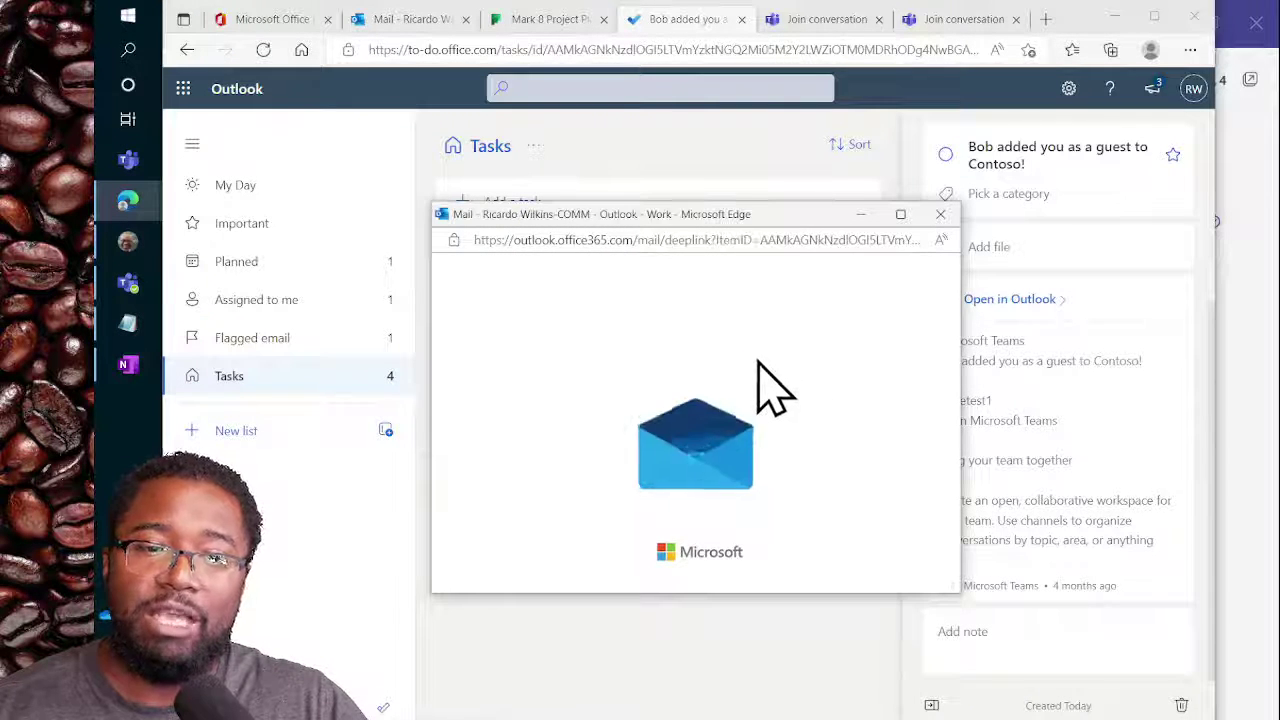
{"action": "left_click", "coordinate": [940, 215]}
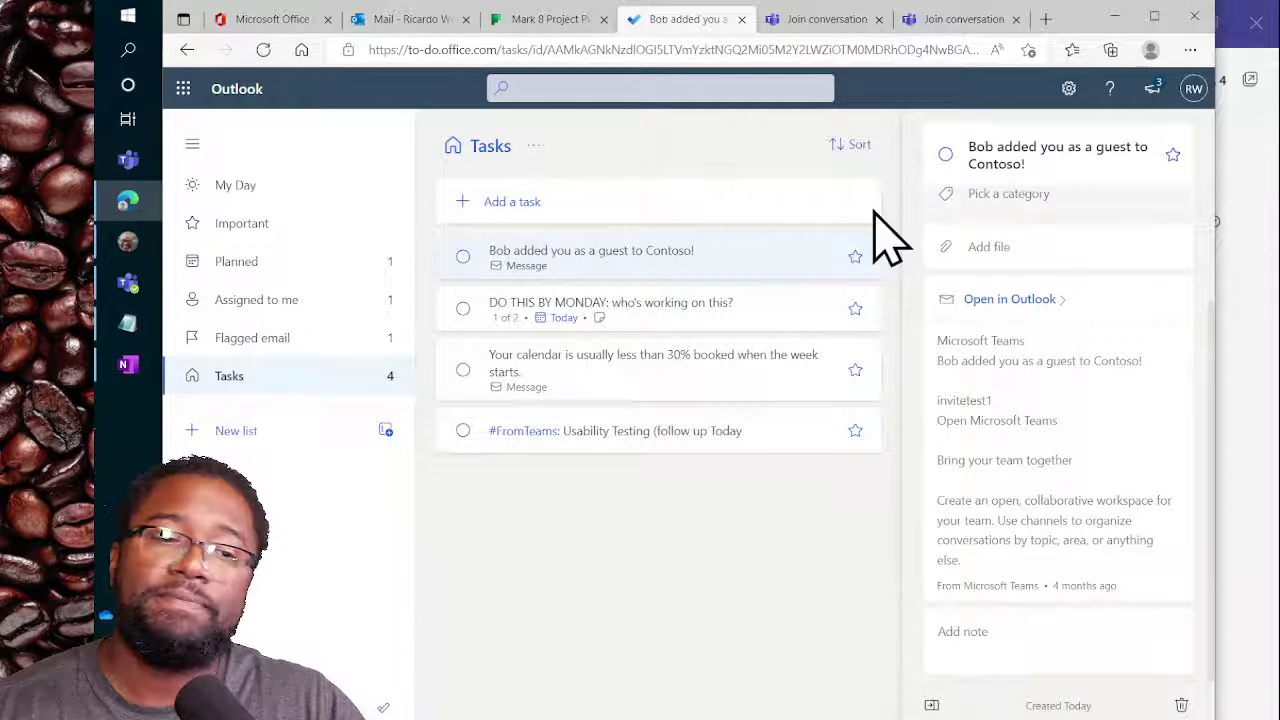
Step: Switch to Teams, view the additional actions for the "test" chat message, including Create task, and dismiss them
{"action": "left_click", "coordinate": [135, 285]}
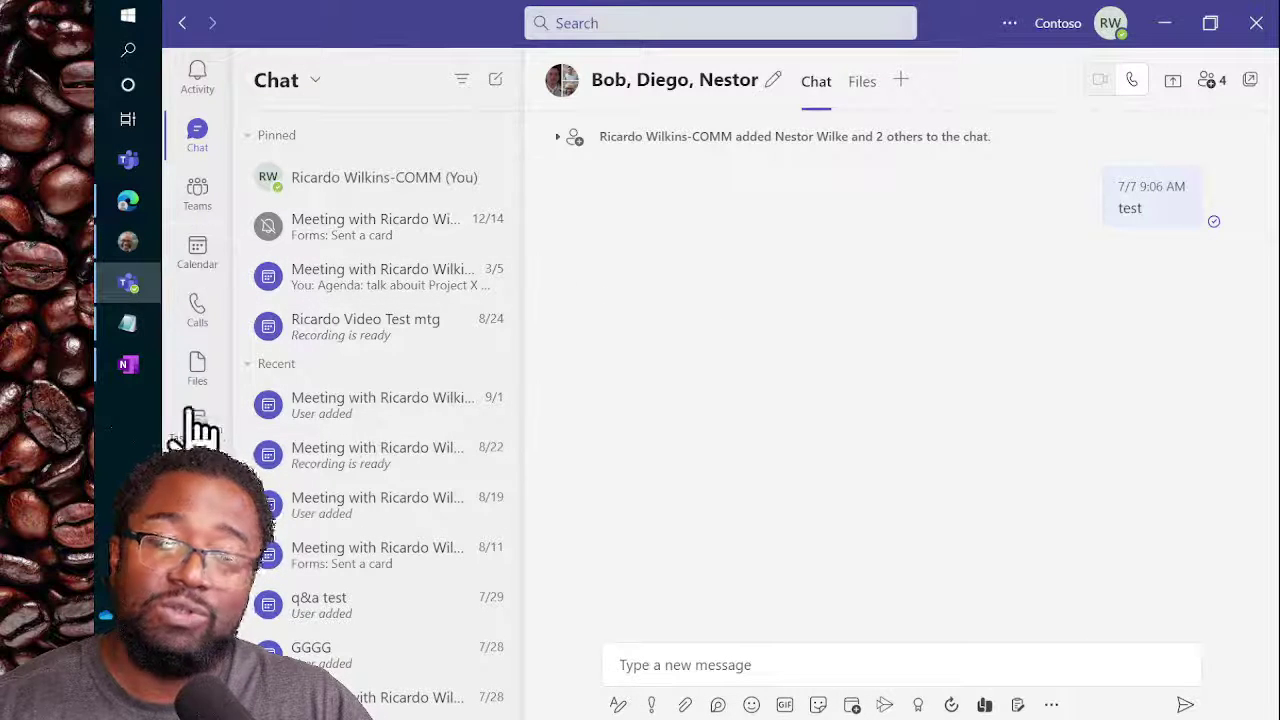
{"action": "left_click", "coordinate": [1185, 152]}
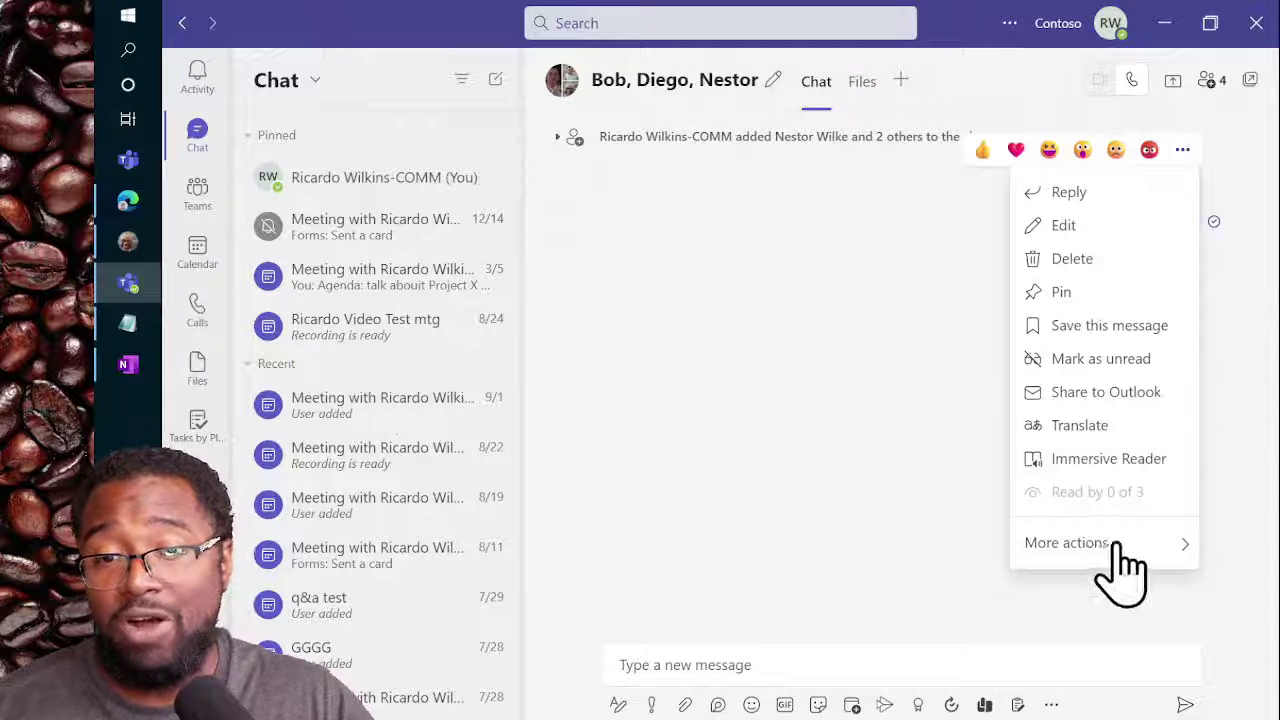
{"action": "mouse_move", "coordinate": [1108, 550]}
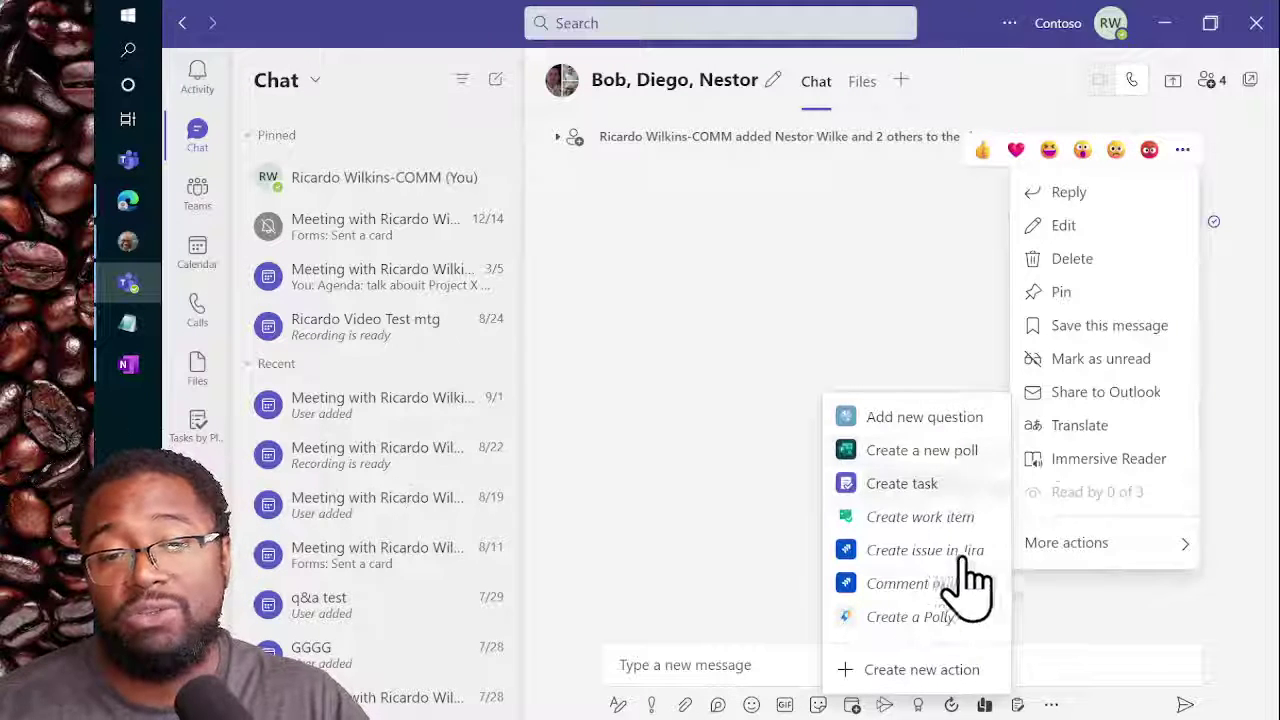
{"action": "key", "text": "Escape"}
{"action": "key", "text": "Escape"}
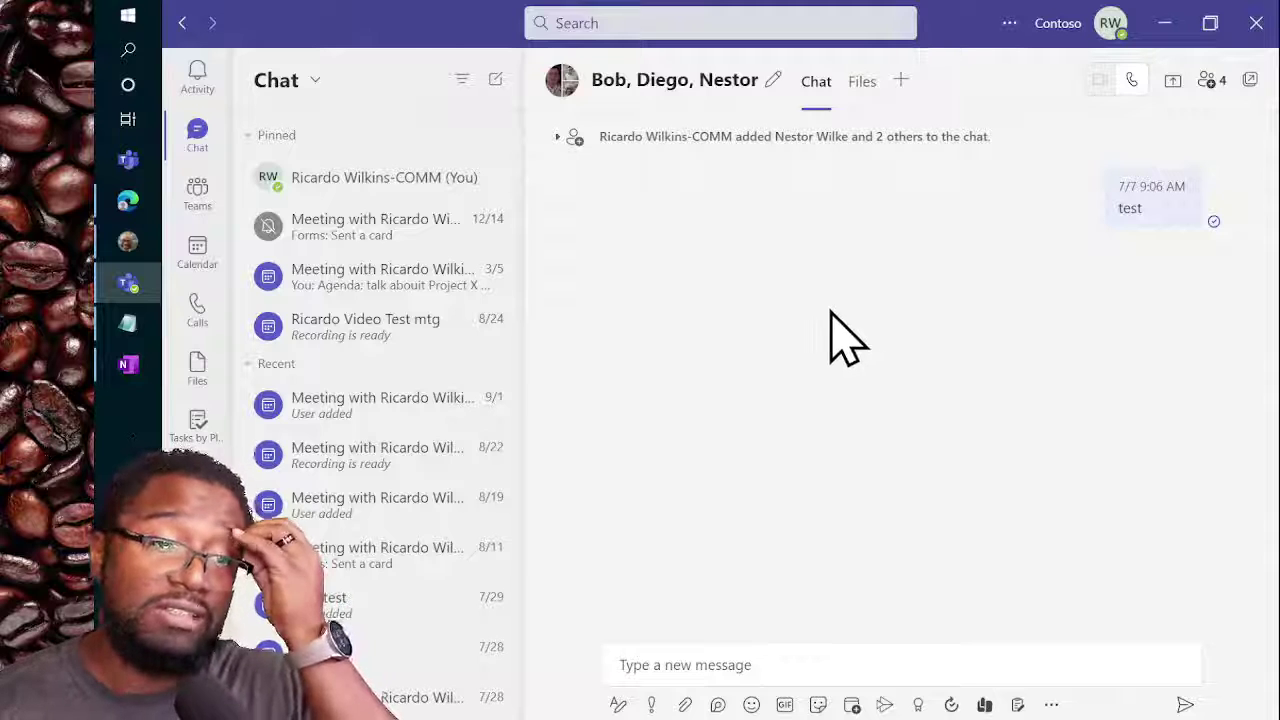
Step: Show the OneNote note with the Project ABC chat link, and return to the To Do Tasks list in the browser
{"action": "left_click", "coordinate": [133, 378]}
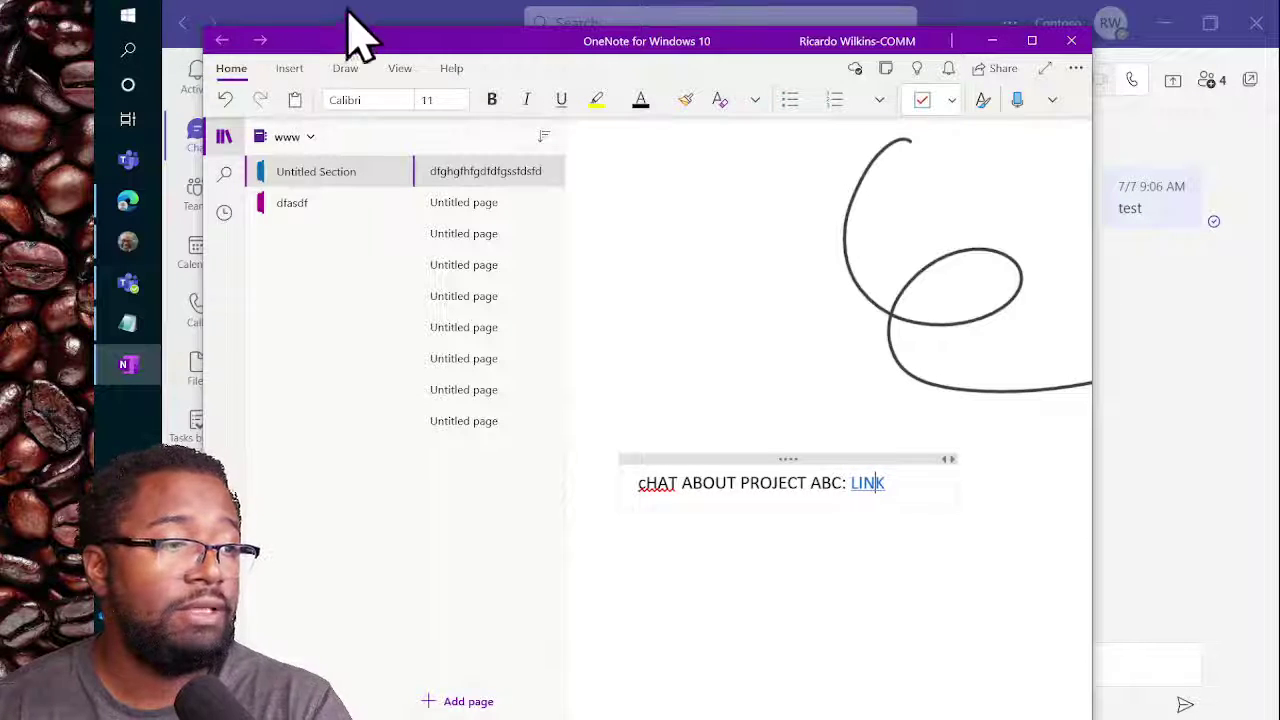
{"action": "key", "text": "alt+Tab"}
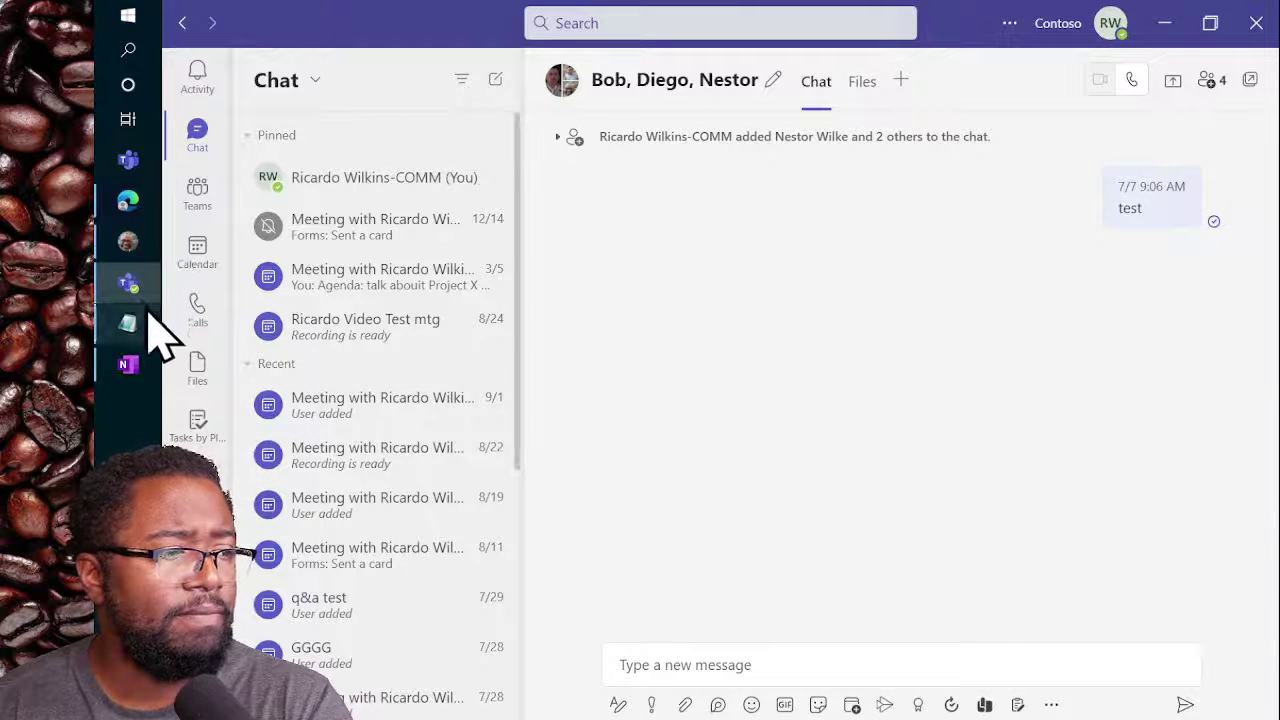
{"action": "left_click", "coordinate": [128, 202]}
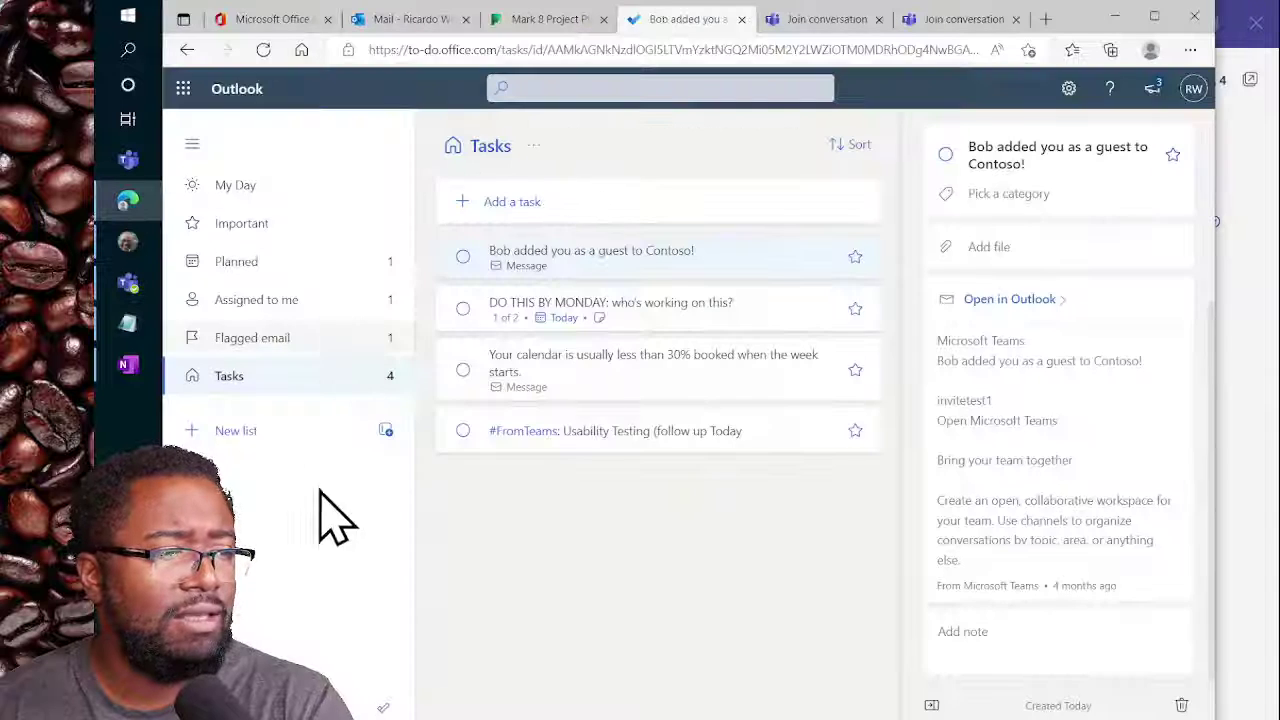